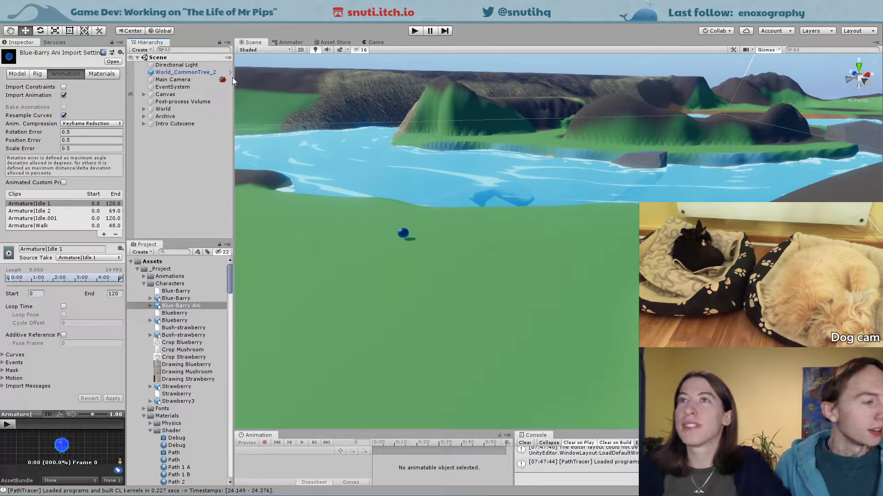
Step: Select World_CommonTree_2 and examine how the tree sits among the hills and river around it
left_click(161, 74)
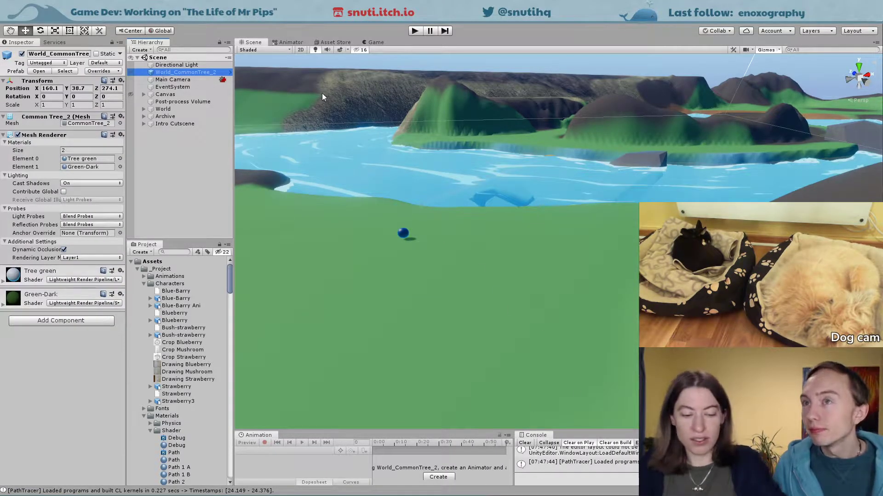
key("f")
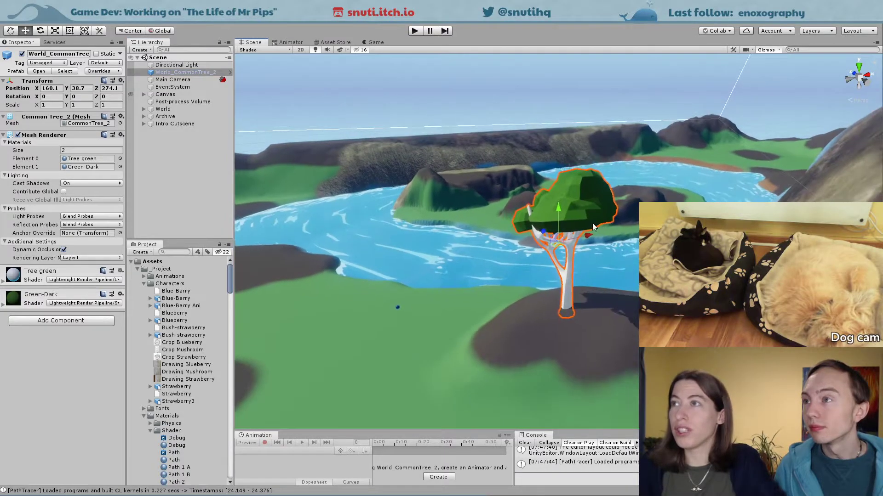
left_click_drag(406, 153, 514, 179, "alt")
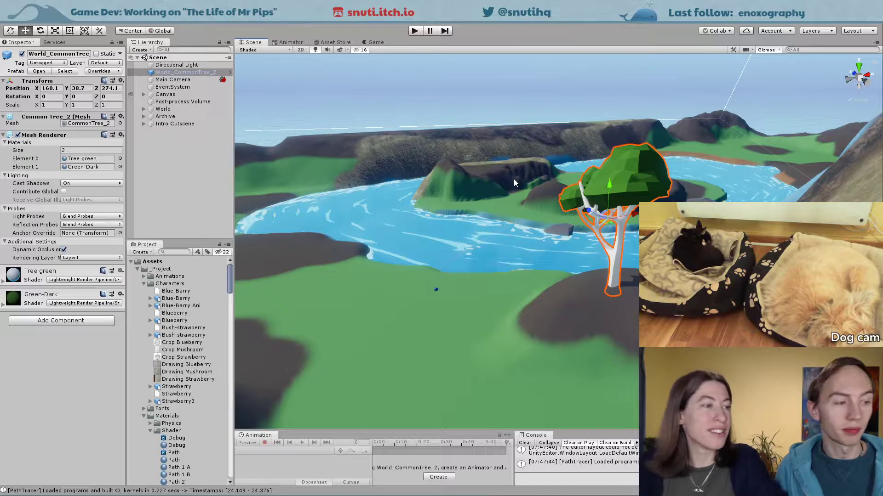
right_click_drag(461, 277, 542, 230, "alt")
left_click_drag(542, 230, 681, 188, "alt")
scroll(644, 216, "down", 10)
middle_click_drag(644, 216, 476, 183)
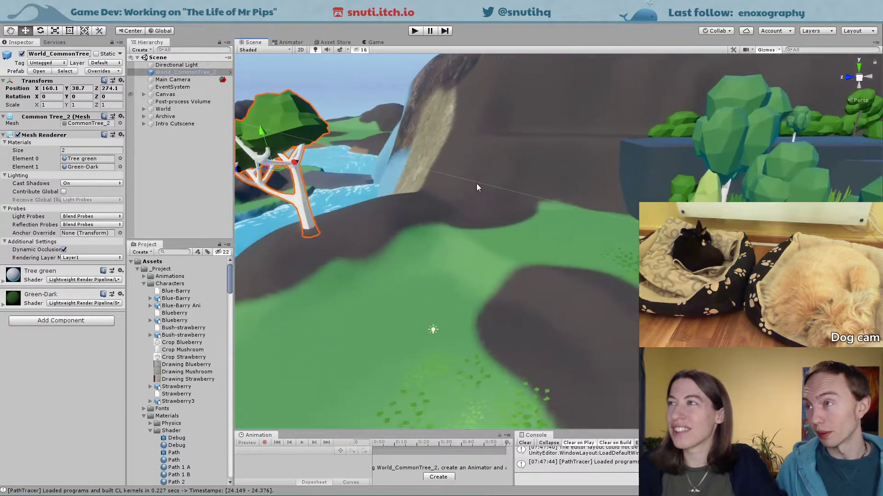
scroll(476, 183, "down", 8)
middle_click_drag(567, 292, 501, 280)
right_click_drag(501, 280, 344, 230)
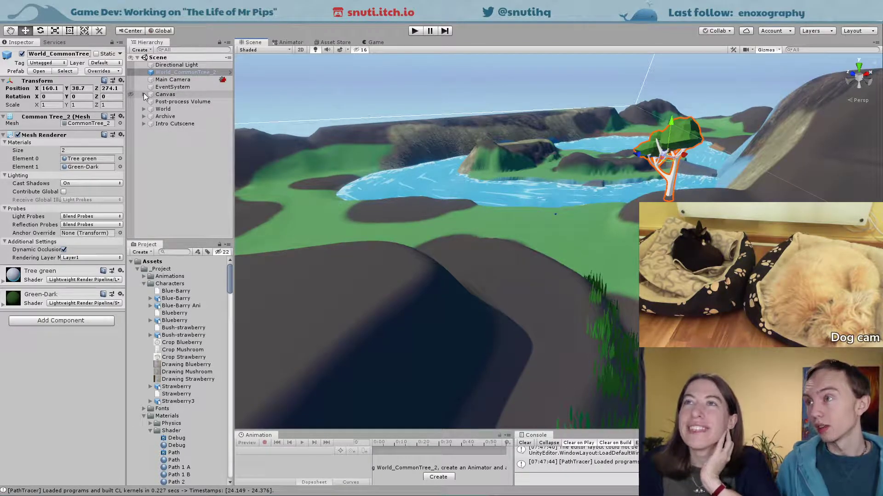
Step: Expand the World object, then select the small blue Mr Blue Barry sphere on the grass and frame it
left_click(143, 109)
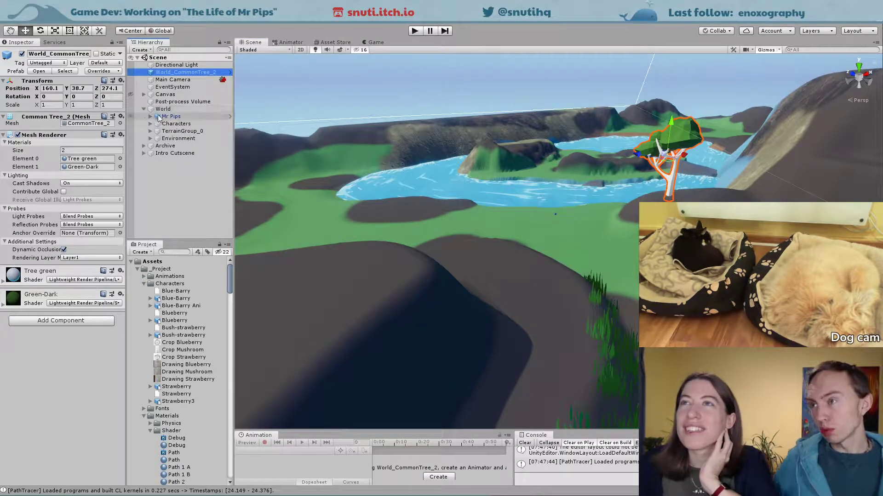
right_click_drag(606, 236, 565, 258)
middle_click_drag(647, 227, 626, 222)
left_click_drag(628, 220, 609, 228)
middle_click_drag(612, 228, 494, 278)
scroll(515, 205, "up", 5)
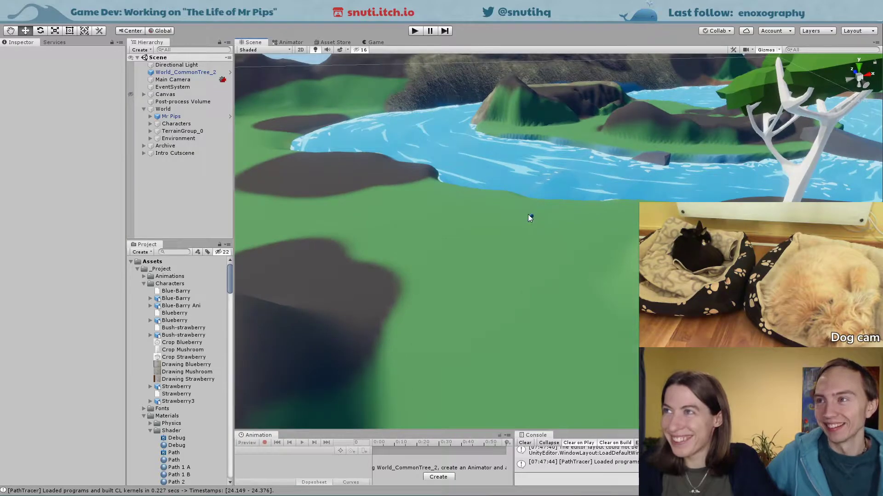
left_click(531, 215)
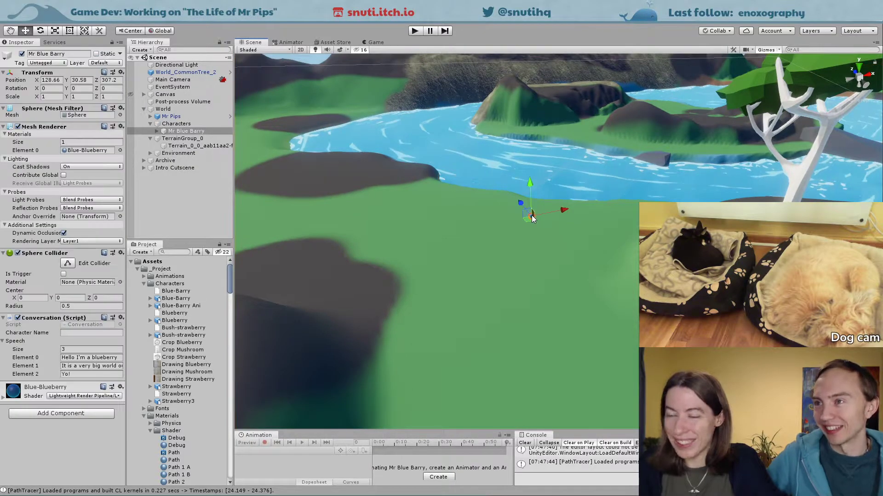
key("f")
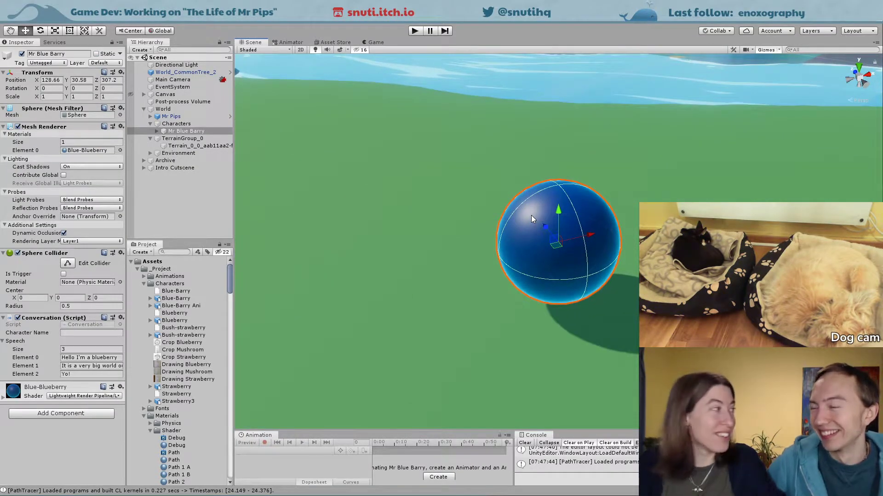
Step: Examine the Mr Blue Barry placeholder sphere and the riverbank area around it from several distances and angles
scroll(529, 215, "down", 8)
scroll(528, 215, "down", 2)
right_click_drag(527, 216, 532, 214)
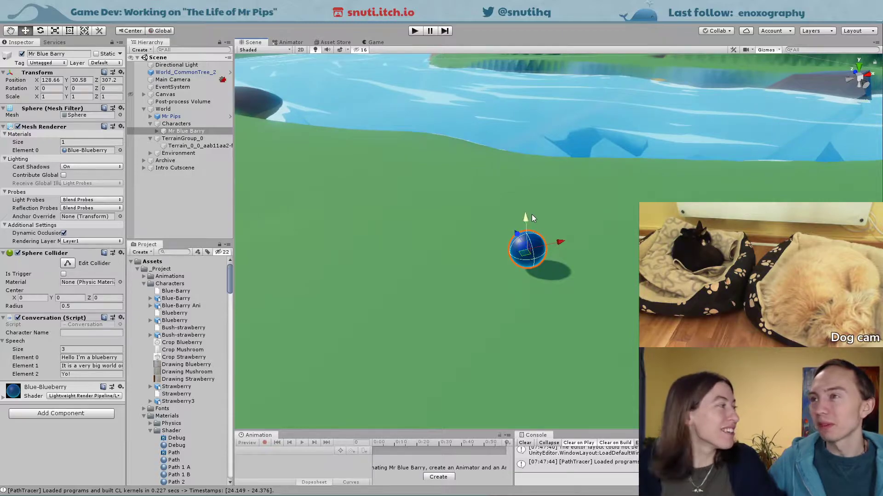
middle_click_drag(524, 206, 555, 236)
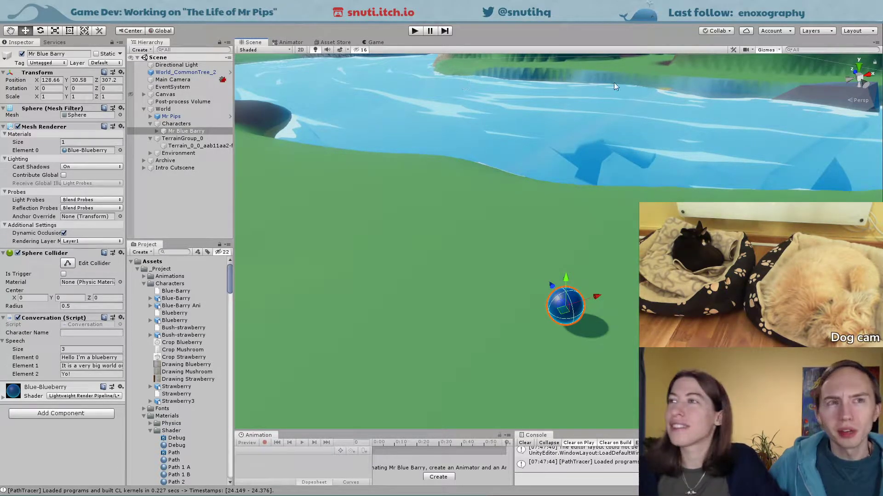
middle_click_drag(611, 207, 578, 217)
middle_click_drag(600, 248, 589, 145)
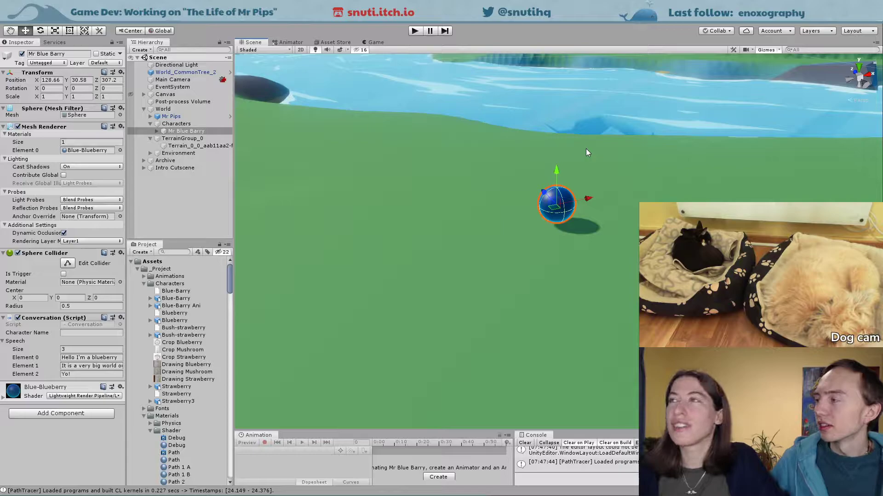
middle_click_drag(559, 173, 571, 180)
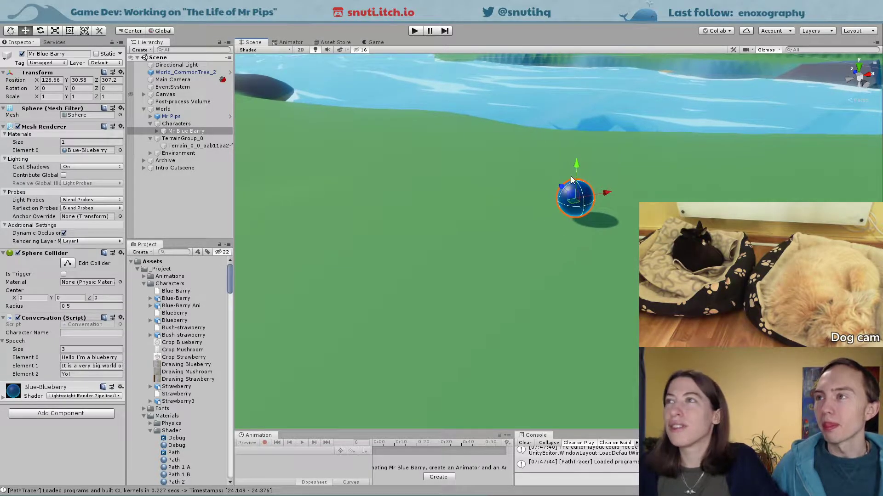
scroll(523, 250, "up", 2)
middle_click_drag(566, 220, 662, 147)
scroll(533, 251, "up", 3)
scroll(629, 177, "down", 5)
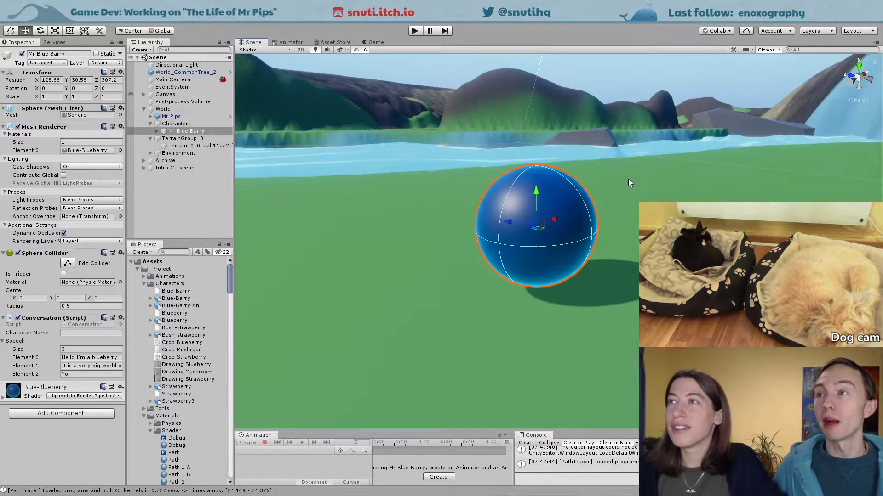
Step: Place the Blue-Barry model from the Characters folder on the grass near the Mr Blue Barry sphere
left_click(179, 132)
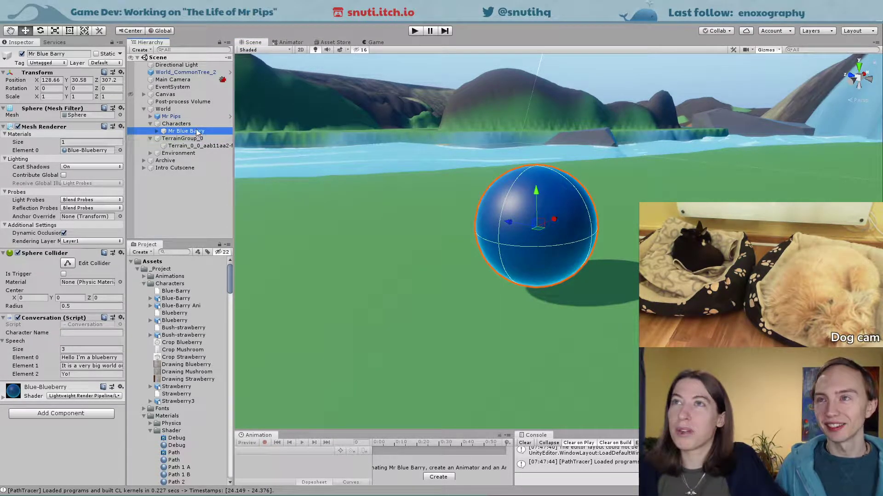
left_click(164, 124)
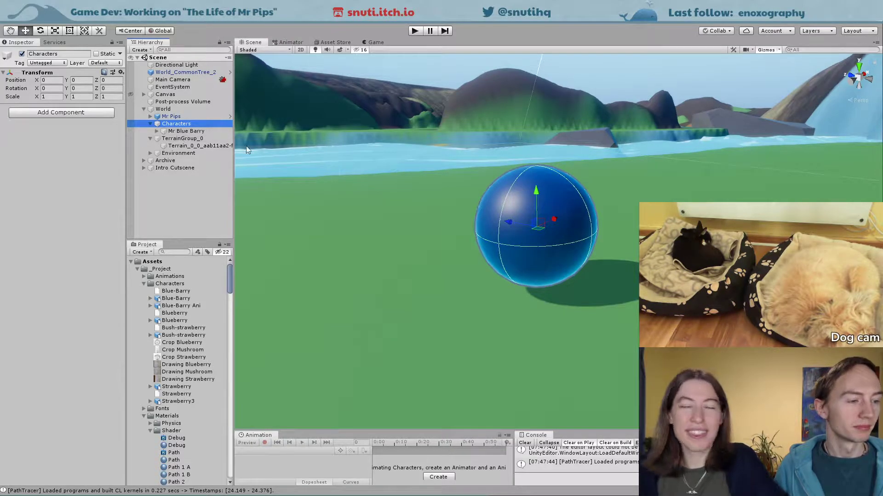
middle_click_drag(508, 276, 477, 297)
right_click_drag(577, 306, 445, 329)
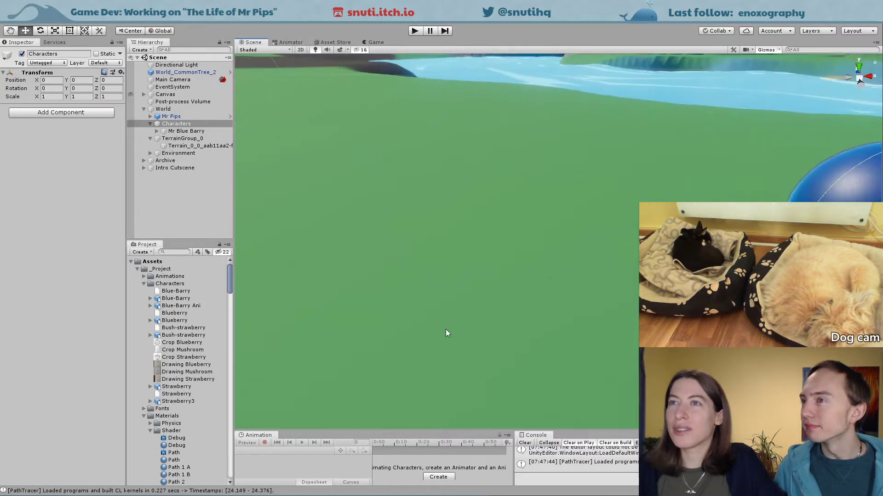
scroll(445, 330, "up", 3)
left_click(172, 306)
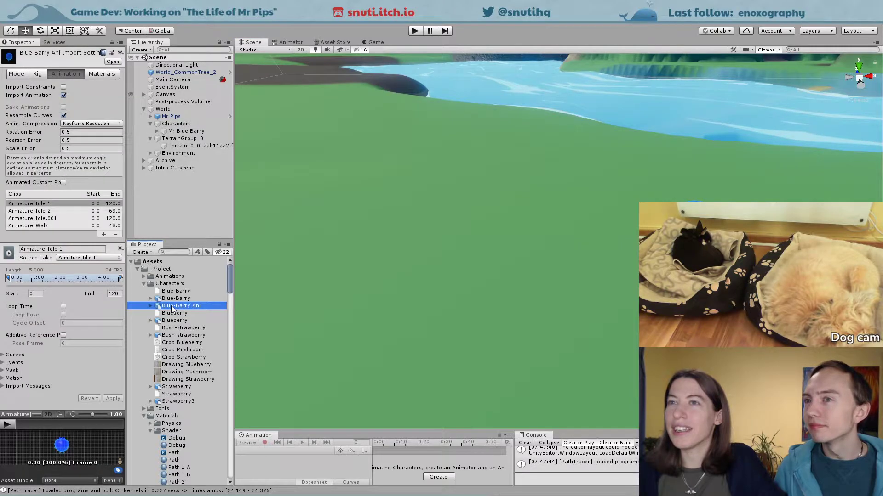
left_click(172, 301)
left_click_drag(172, 304, 604, 210)
scroll(603, 211, "up", 2)
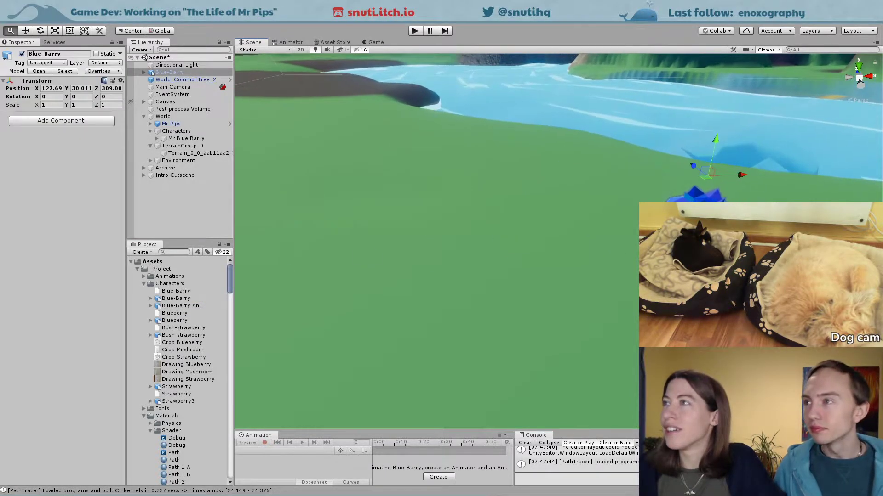
Step: Inspect the placed Blue-Barry model's face up close, then undo its placement
right_click_drag(359, 220, 508, 223)
middle_click_drag(509, 223, 731, 128)
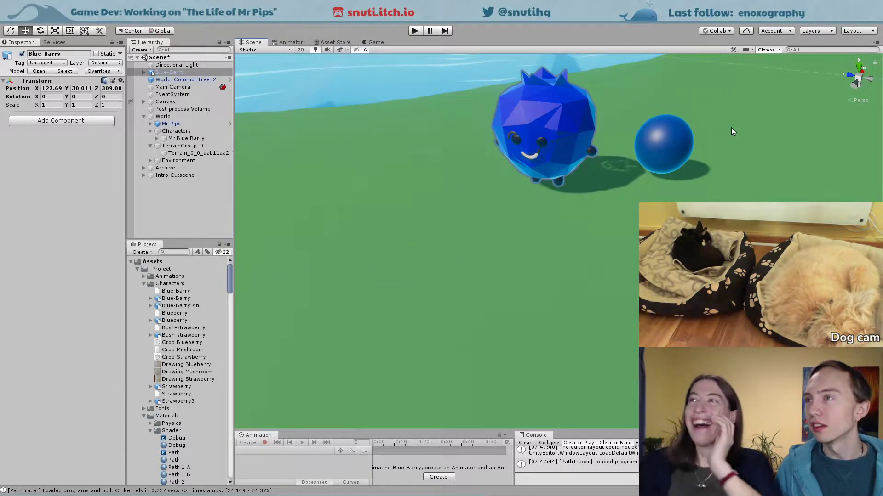
scroll(571, 123, "up", 1)
right_click_drag(571, 123, 559, 175)
scroll(503, 189, "up", 4)
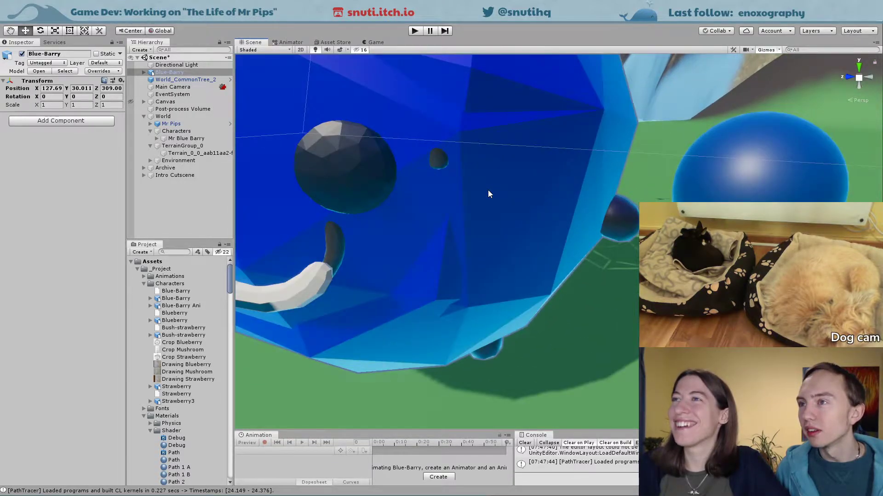
scroll(487, 189, "down", 2)
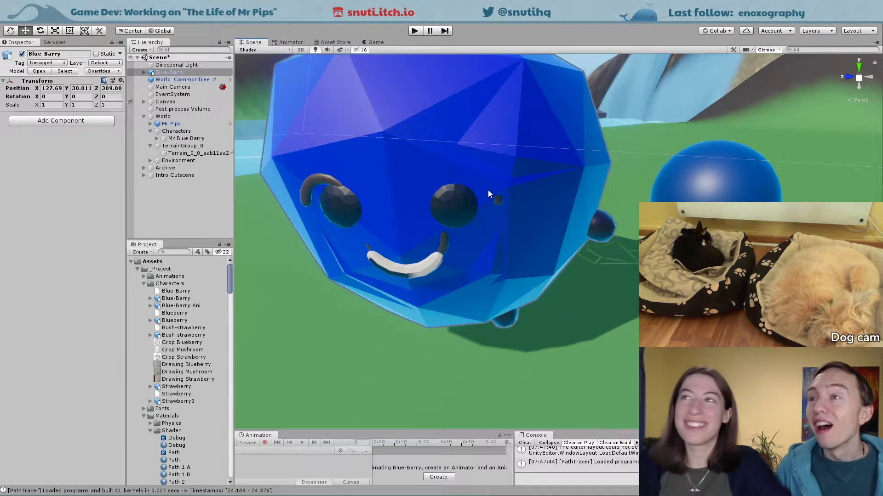
scroll(487, 189, "down", 2)
scroll(450, 225, "down", 2)
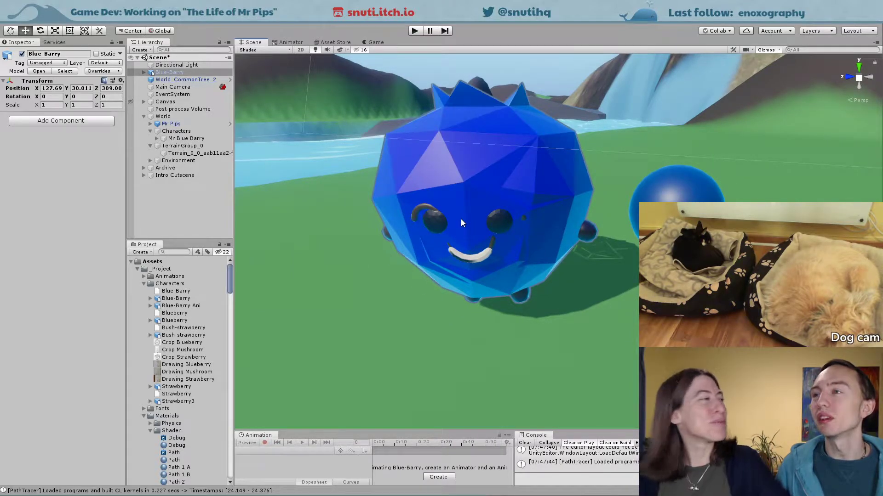
scroll(461, 219, "down", 1)
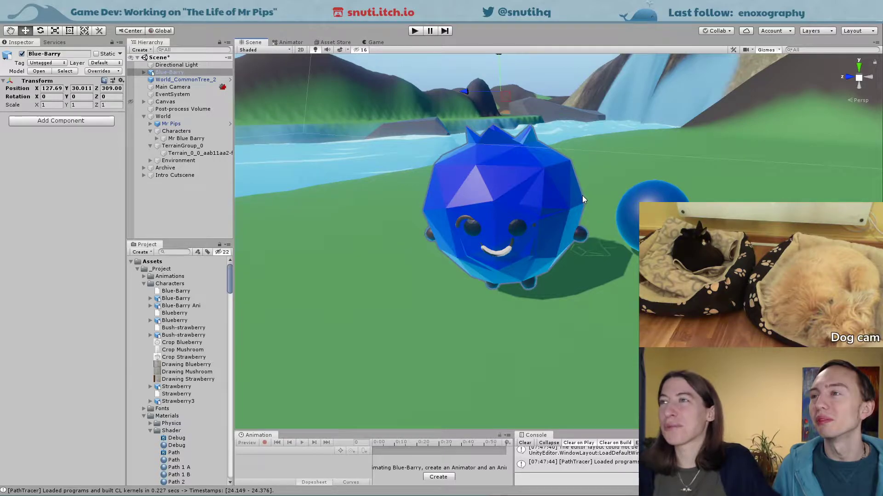
key("ctrl+z")
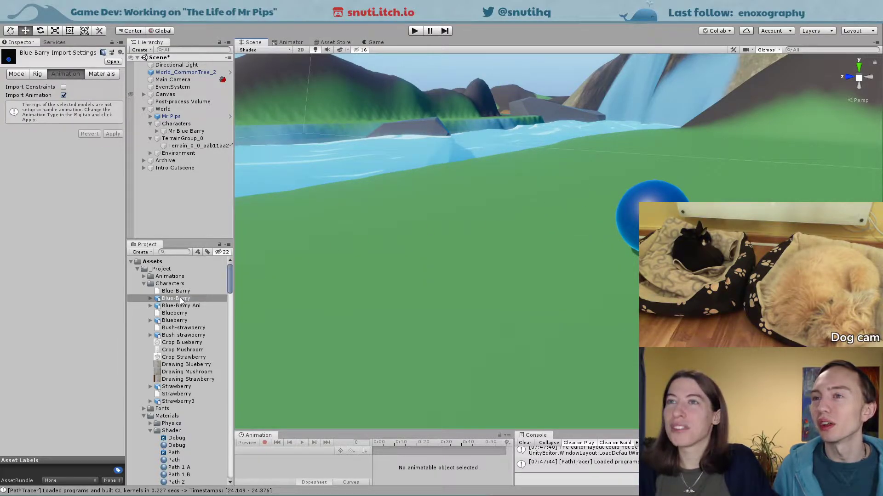
Step: Place the Blue-Barry Ani model on the grass beside the sphere and rotate it to about -88.5° around the Y axis
left_click_drag(175, 305, 501, 253)
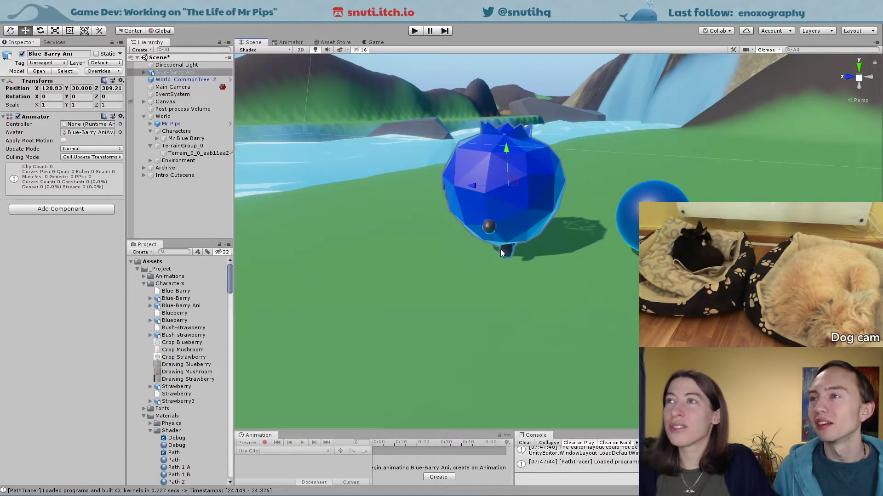
key("r")
key("e")
left_click_drag(494, 195, 604, 209)
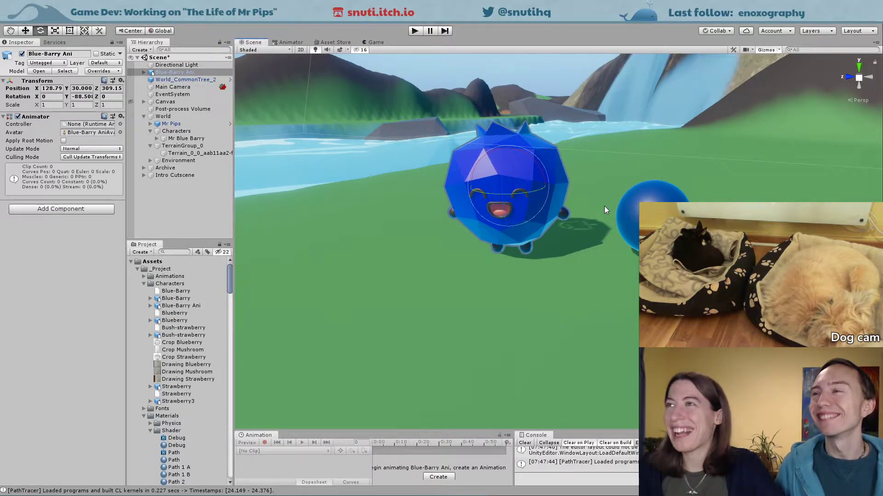
Step: Examine the Blue-Barry Ani model's eyes and mouth up close and from the side
scroll(531, 170, "up", 6)
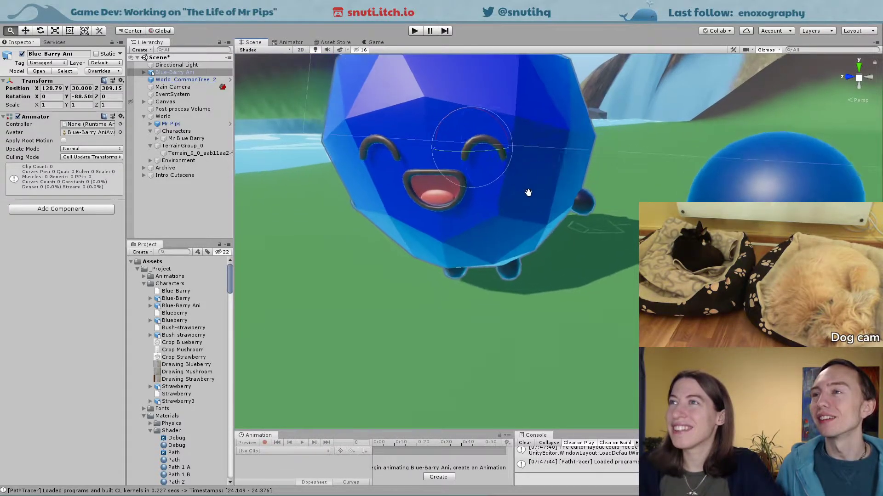
scroll(528, 192, "up", 8)
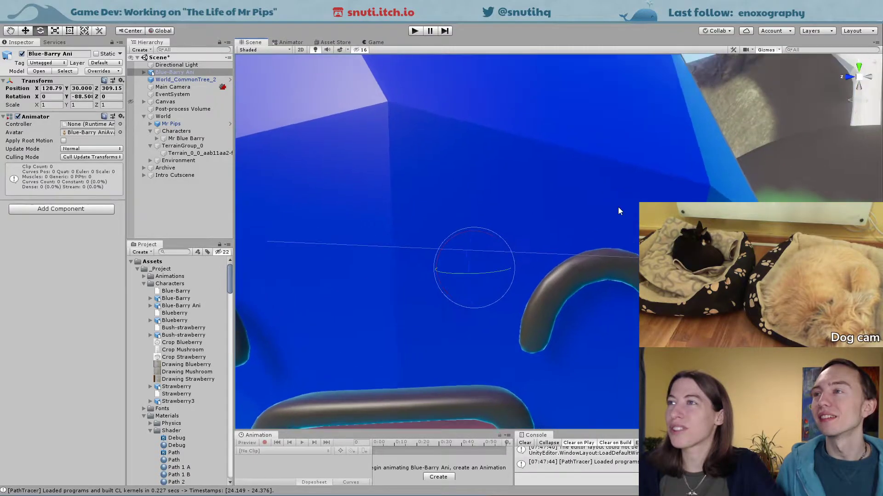
scroll(617, 211, "down", 6)
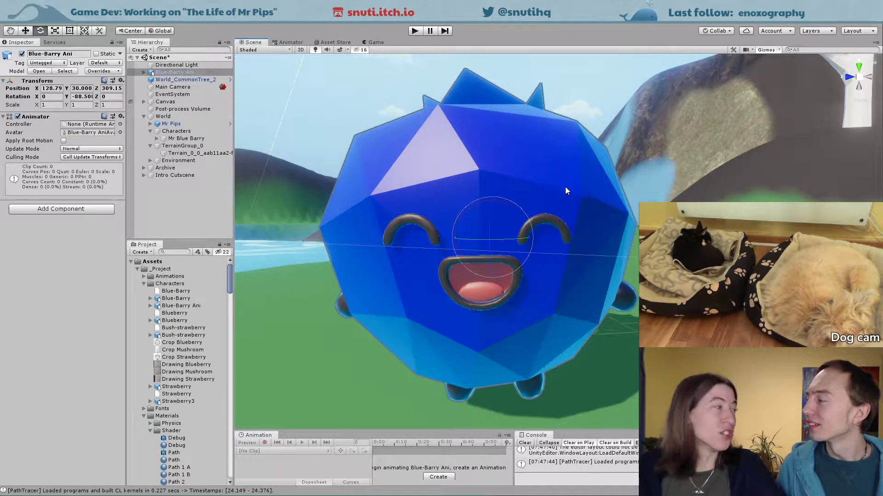
middle_click_drag(561, 193, 595, 180)
right_click_drag(595, 181, 578, 190)
middle_click_drag(579, 190, 391, 184)
right_click_drag(391, 184, 357, 236)
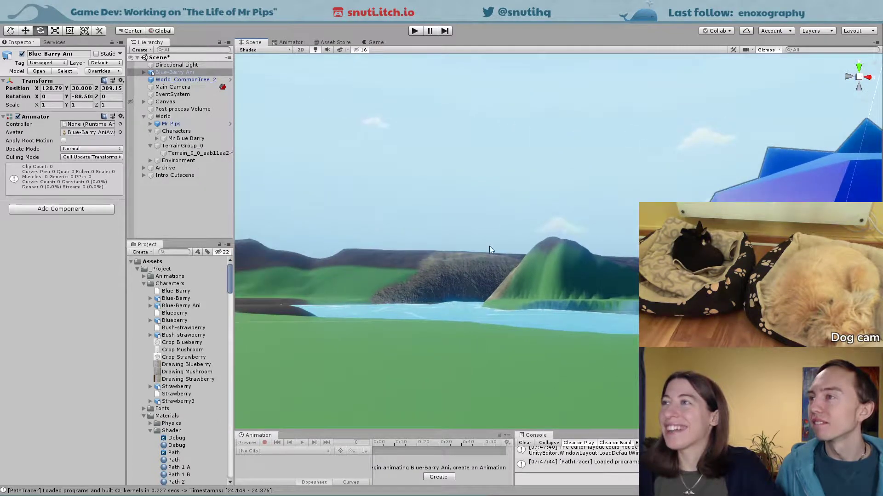
middle_click_drag(357, 236, 260, 236)
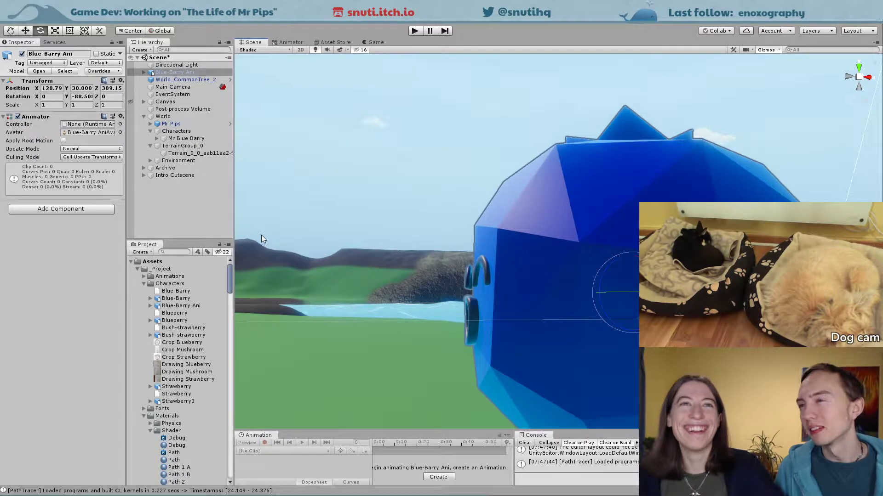
Step: Examine the shadow that Blue-Barry Ani casts on the grass, then return to a front view of the character
left_click_drag(482, 240, 717, 291, "alt")
right_click_drag(718, 291, 568, 279, "alt")
middle_click_drag(568, 279, 603, 322)
left_click_drag(603, 322, 540, 335, "alt")
right_click_drag(539, 335, 524, 340, "alt")
middle_click_drag(524, 339, 270, 400)
scroll(504, 277, "up", 8)
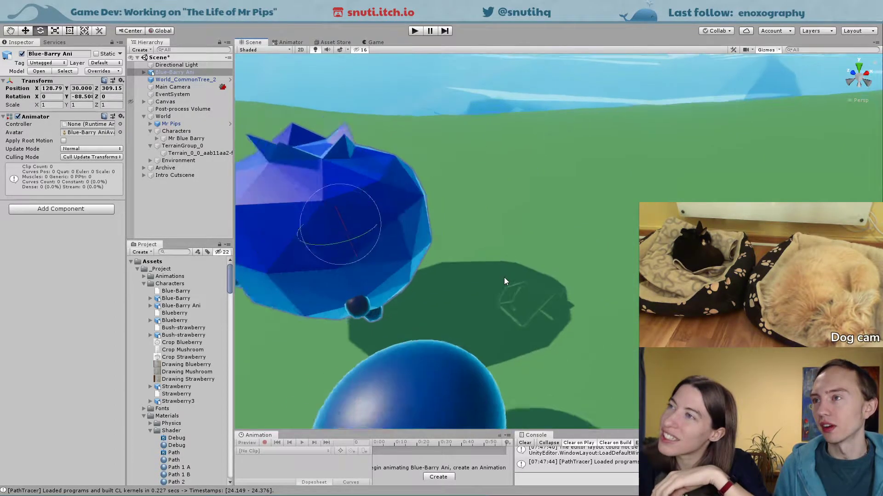
middle_click_drag(509, 288, 555, 234)
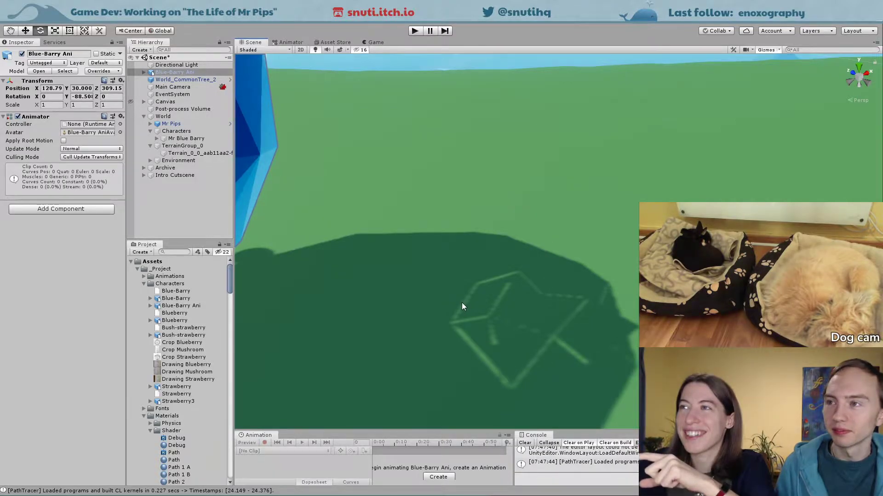
scroll(460, 318, "down", 5)
middle_click_drag(440, 318, 515, 331)
left_click_drag(514, 331, 590, 189, "alt")
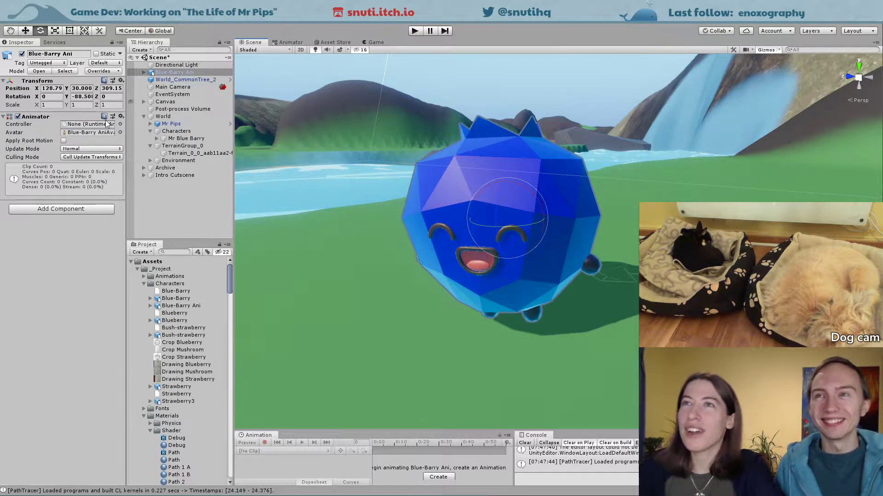
Step: Expand Blue-Barry Ani in the scene hierarchy and inspect the renderer and materials of its BlueBarry mesh
left_click(145, 72)
left_click(168, 80)
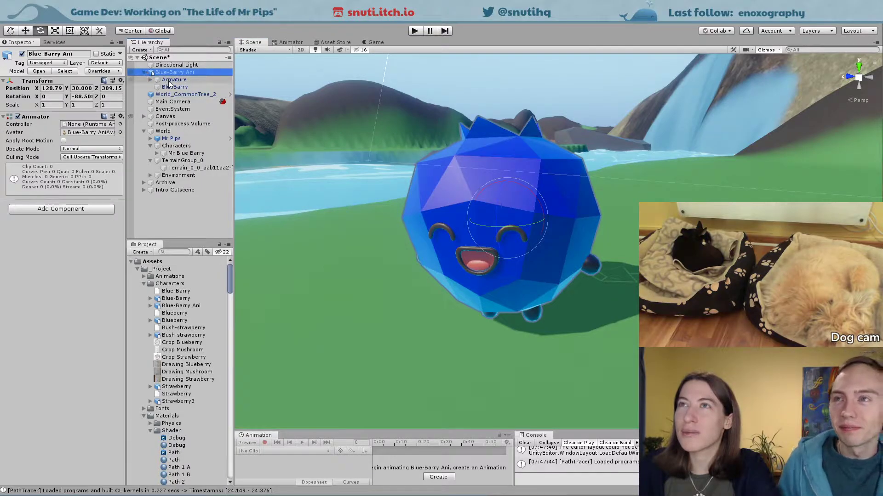
left_click(169, 73)
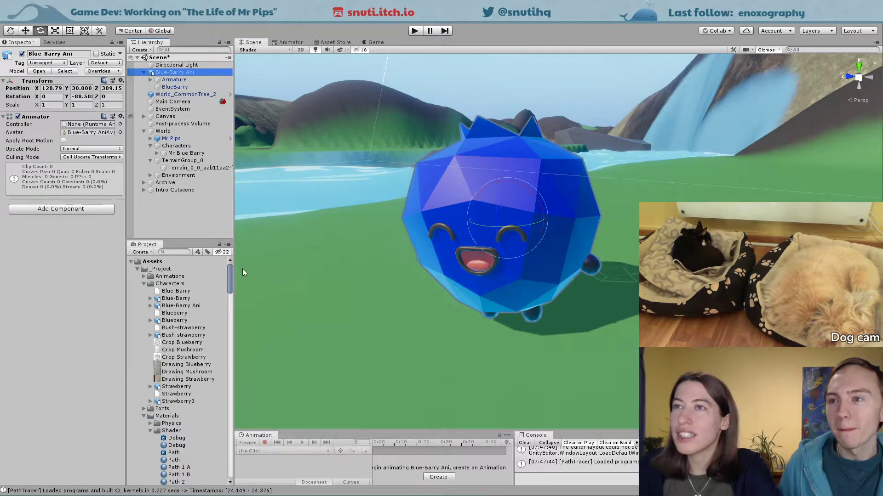
left_click(171, 88)
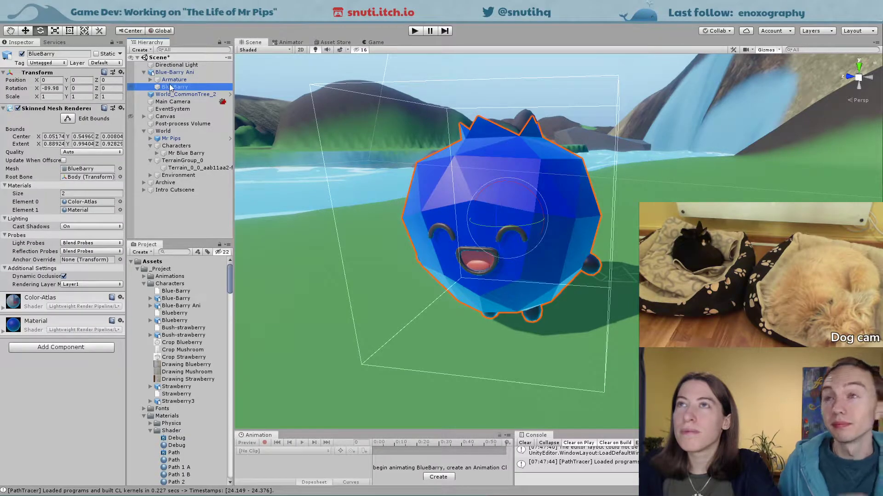
Step: Examine Blue-Barry Ani's Armature, expanding it to check the Body, arm, crown and leg bones, and return to the root object
left_click(169, 80)
left_click(150, 80)
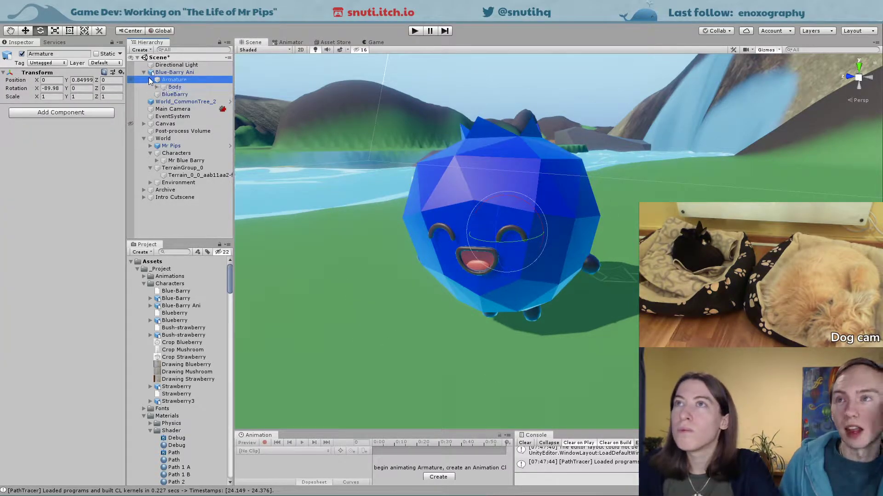
left_click(170, 92)
left_click(169, 87)
left_click(157, 87)
left_click(170, 95)
left_click(173, 101)
left_click(175, 109)
left_click(177, 116)
left_click(180, 124)
left_click(173, 73)
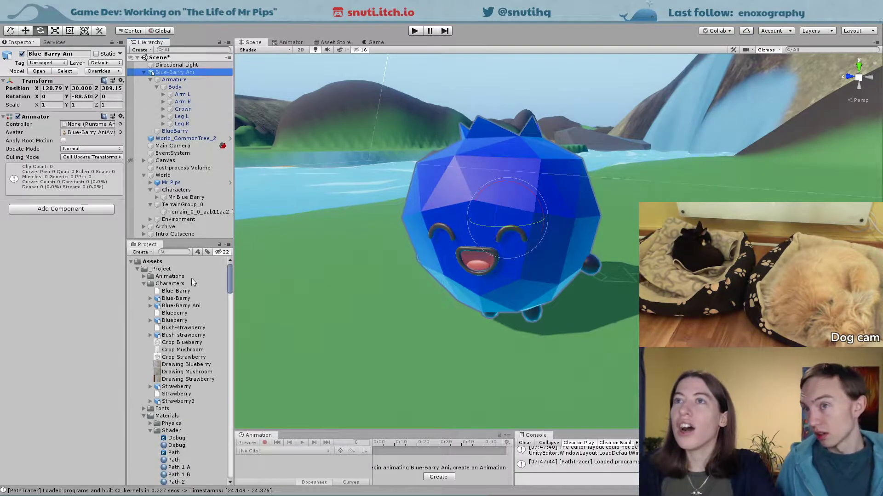
Step: Check the frame ranges of the Idle 1 and Idle 2 clips in the Blue-Barry Ani asset's animation import settings
left_click(196, 306)
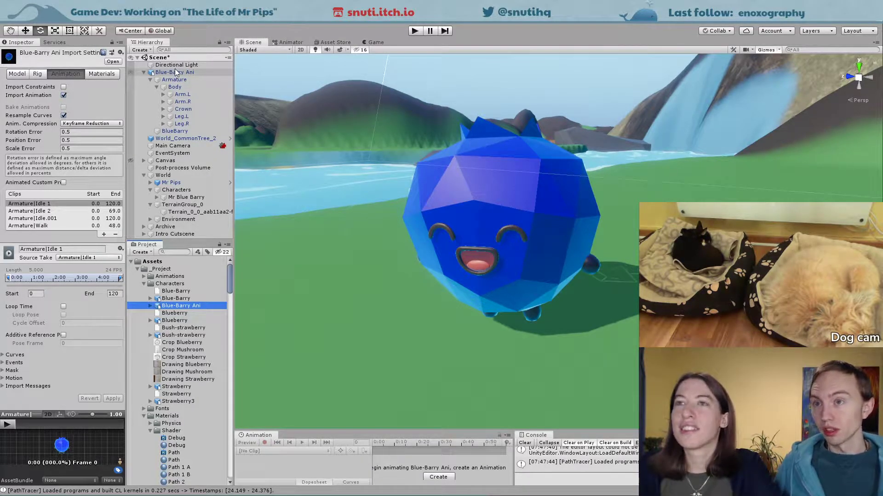
left_click(107, 205)
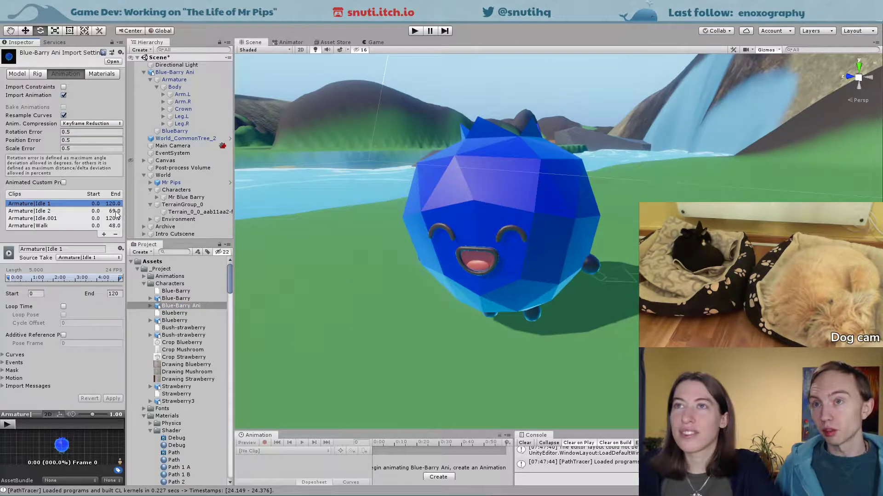
left_click(117, 211)
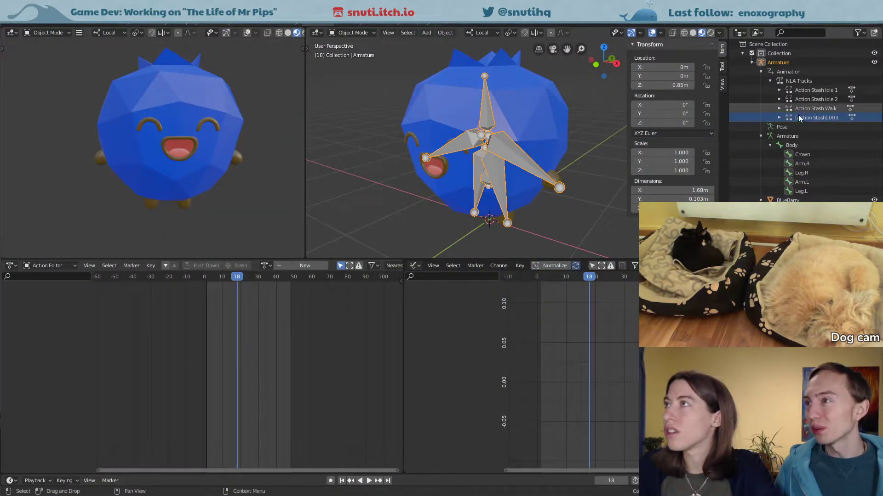
Step: Switch to Blender and examine the Armature's stashed Idle 2 action among its NLA tracks, returning to Object Mode
left_click(804, 136)
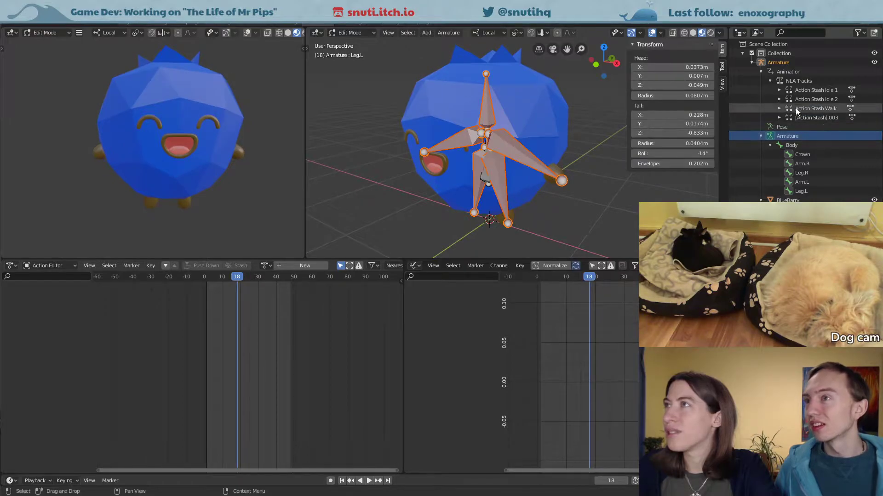
left_click(779, 99)
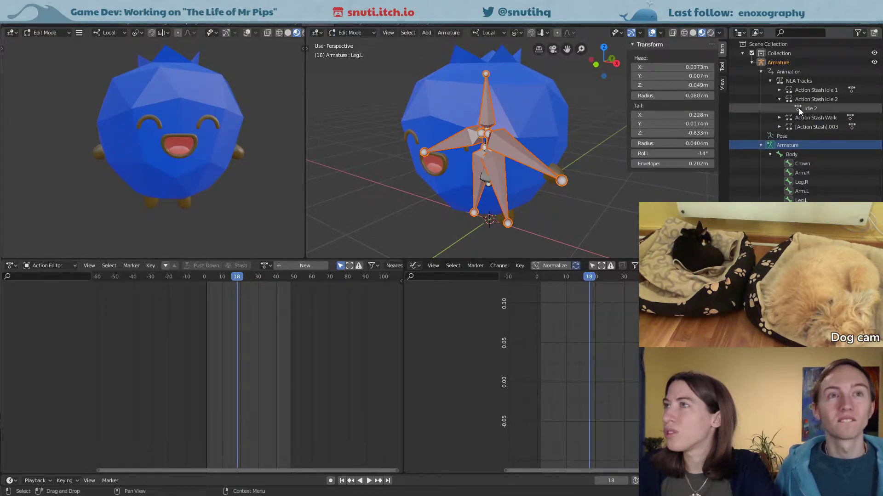
left_click(799, 107)
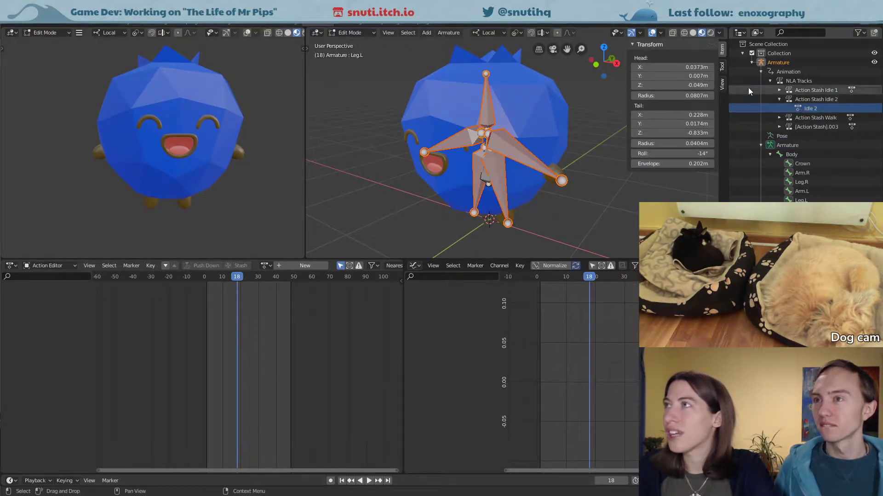
left_click(794, 146)
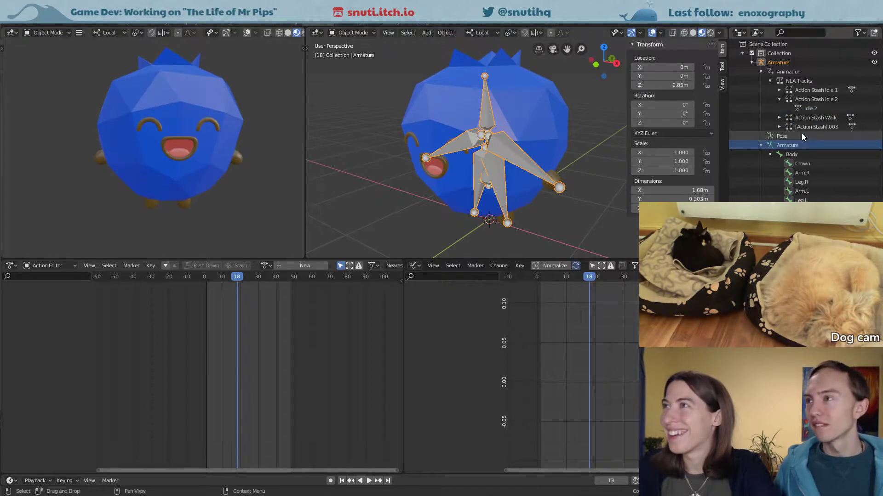
Step: Load the Idle 2 action on the armature in the Action Editor, play the animation and stop it
left_click(809, 108)
left_click(370, 481)
left_click(265, 266)
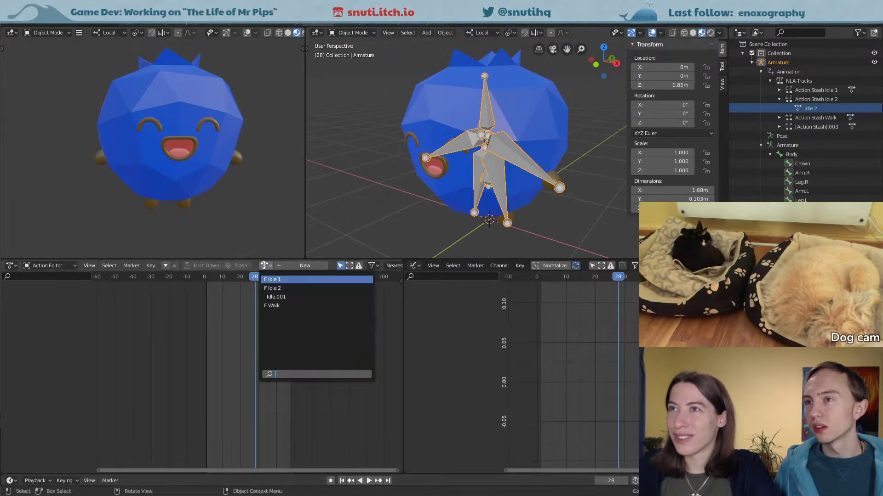
left_click(274, 288)
left_click(369, 481)
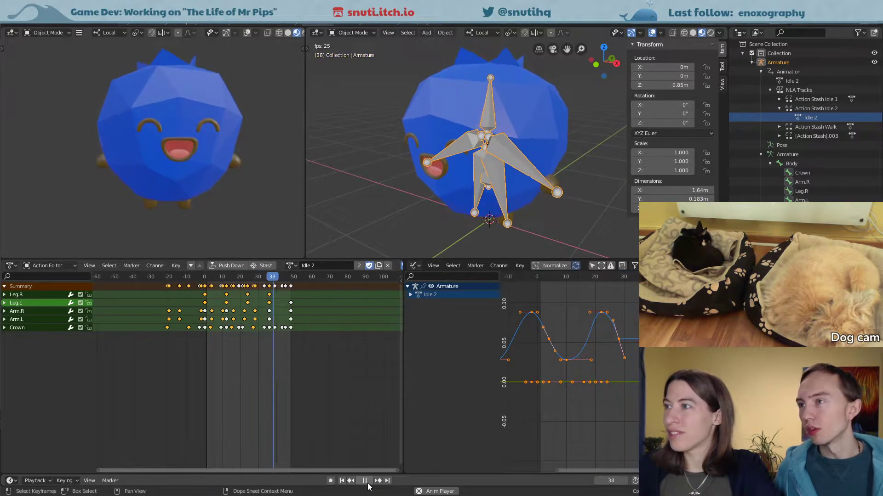
left_click(366, 481)
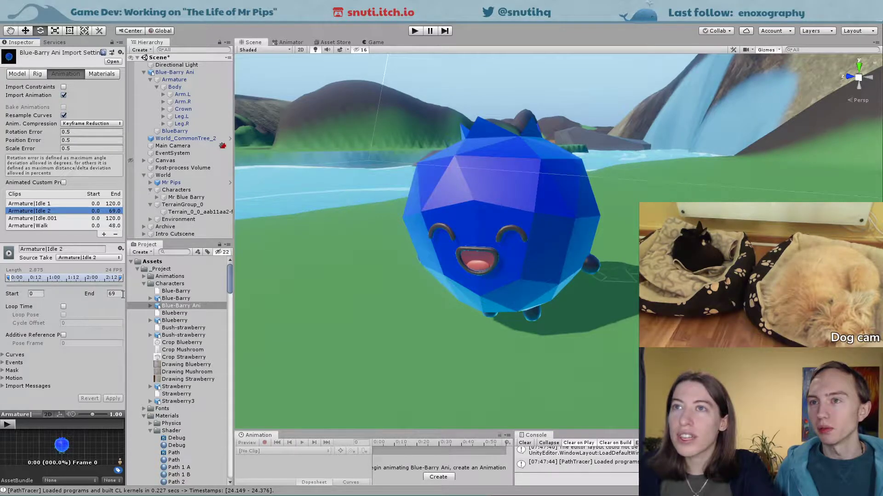
Step: Switch back to Unity, set the Armature|Idle 2 clip's end frame to 24 and apply the import settings
left_click(95, 294)
type("24")
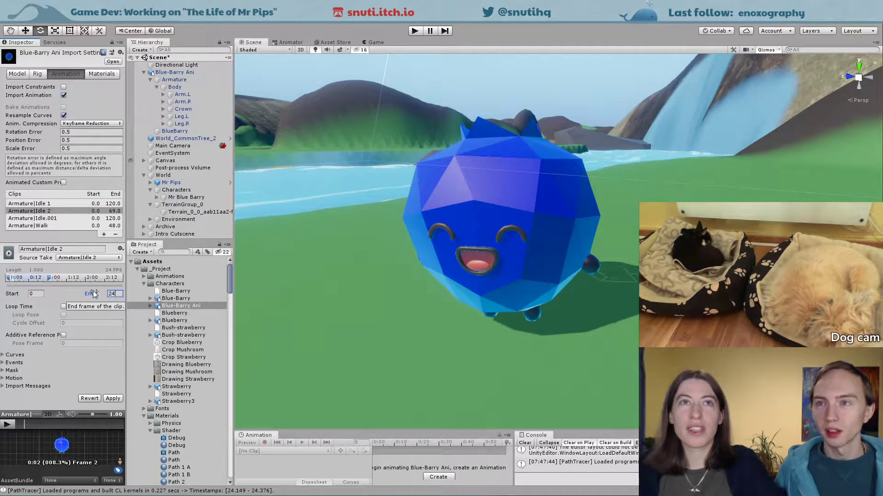
left_click(113, 398)
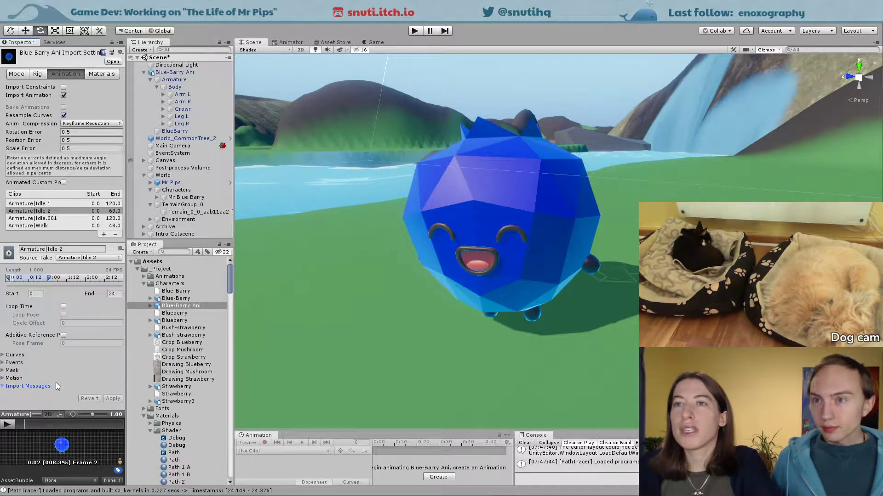
left_click(3, 387)
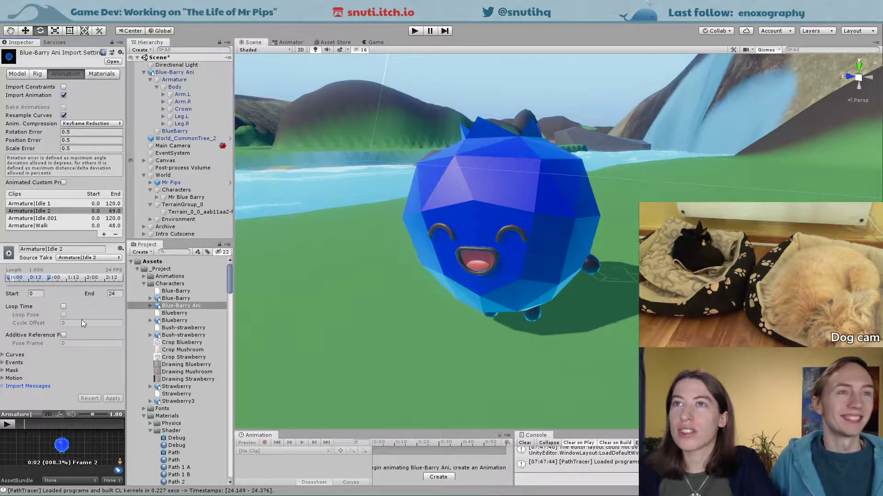
mouse_move(34, 321)
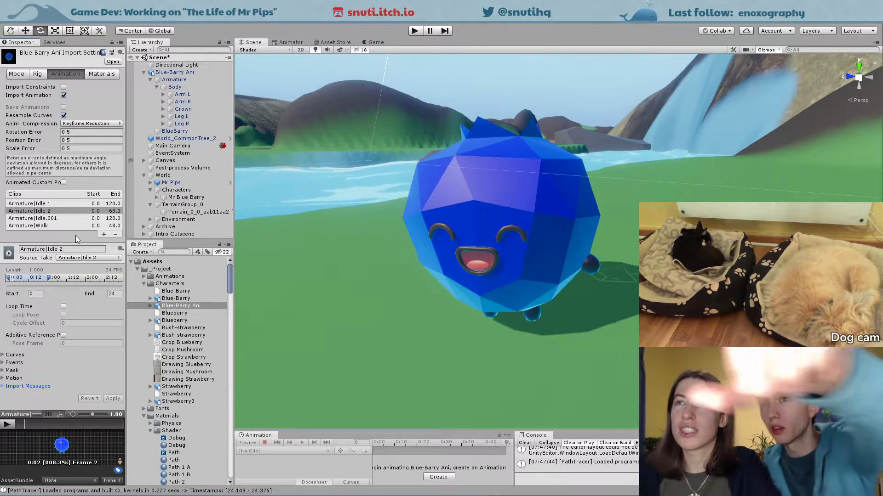
Step: Enable Loop Time for the Armature|Idle 2 clip and apply the import settings
left_click(55, 212)
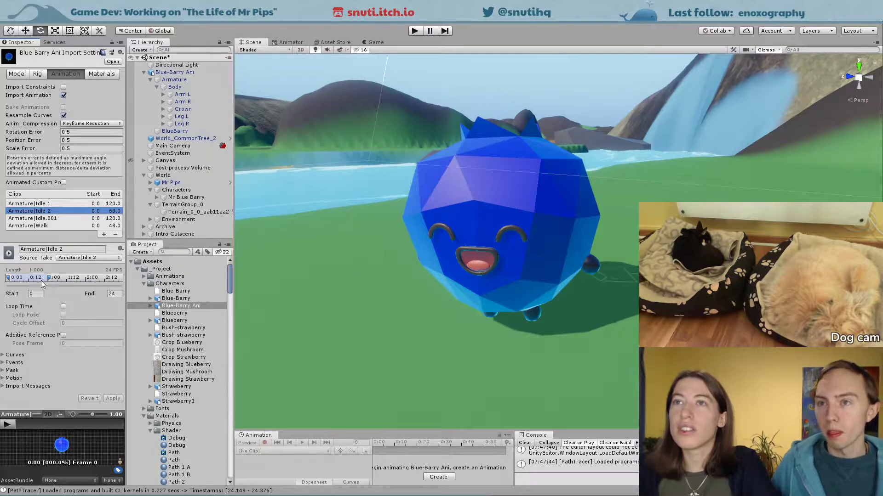
left_click(64, 307)
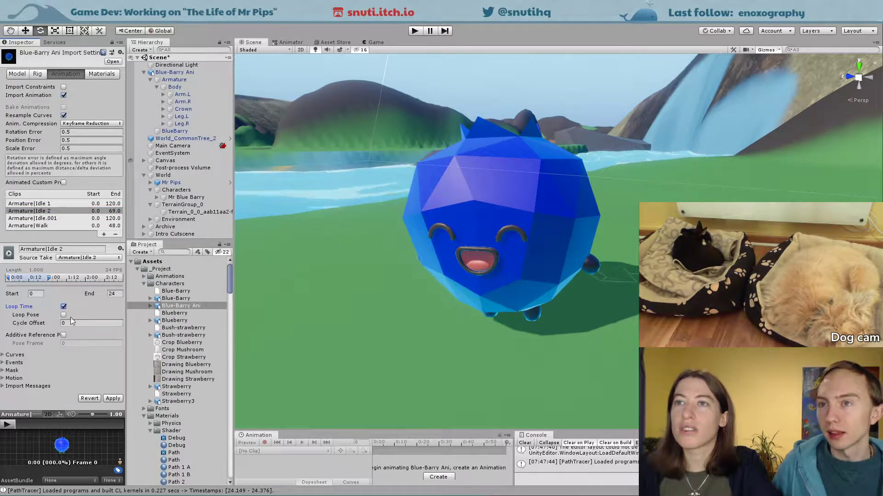
left_click(117, 400)
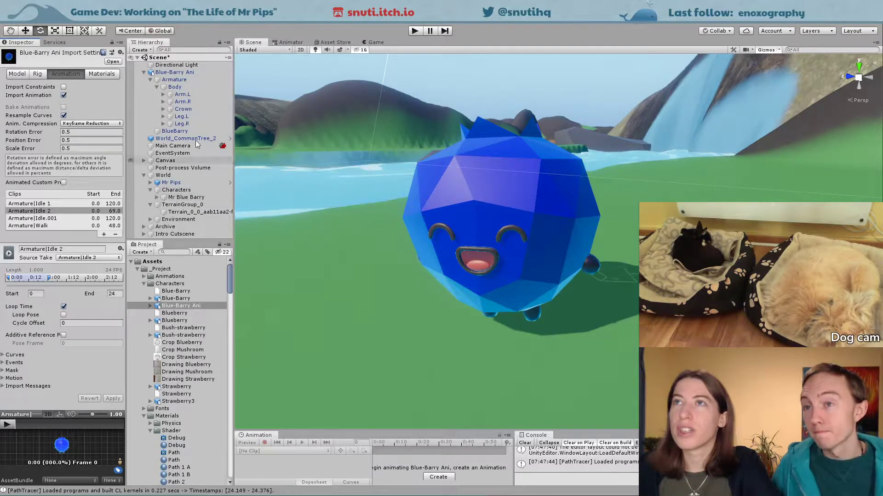
Step: Collapse the Blue-Barry Ani object in the scene hierarchy and rename it Blue Barry
left_click(171, 72)
key("Left")
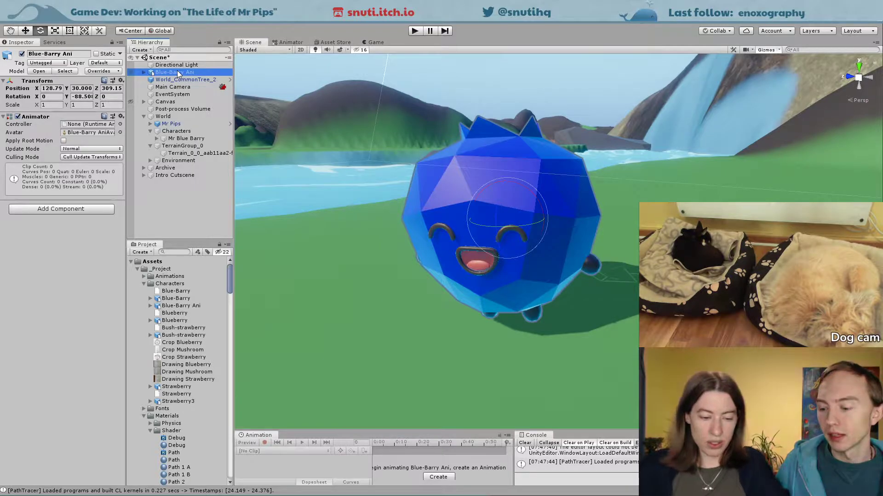
right_click(167, 71)
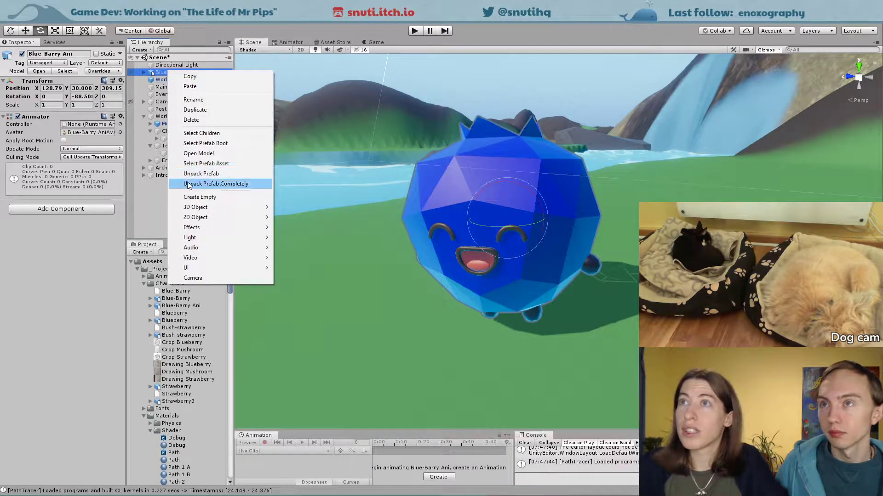
left_click(224, 99)
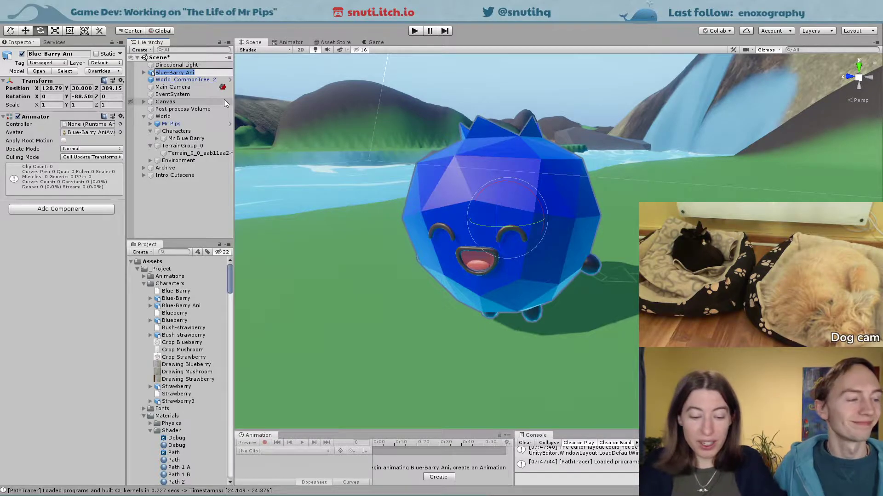
type("Blue Barry")
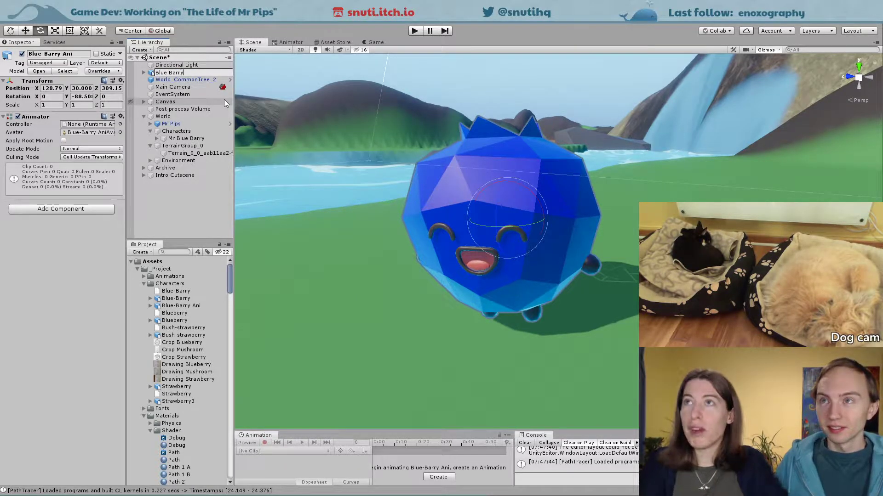
key("Return")
left_click(210, 138)
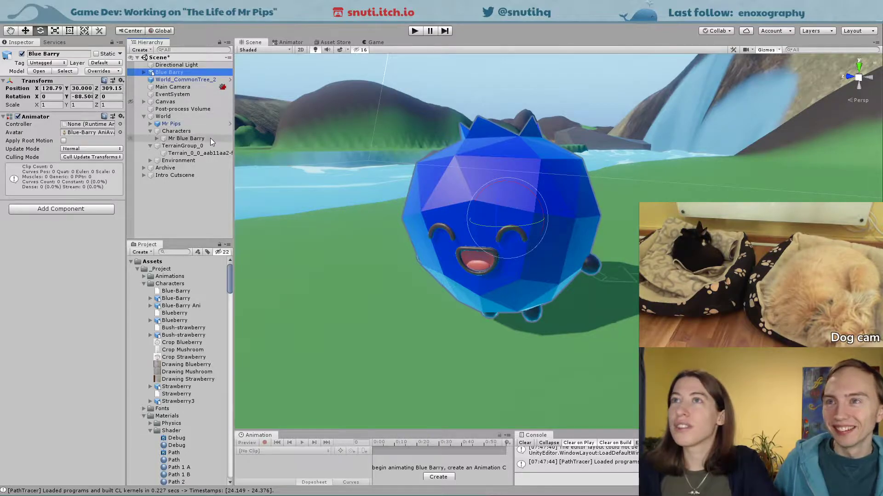
Step: View the Blue Barry character from the front together with the placeholder sphere
left_click(454, 260)
left_click_drag(385, 278, 421, 247, "alt")
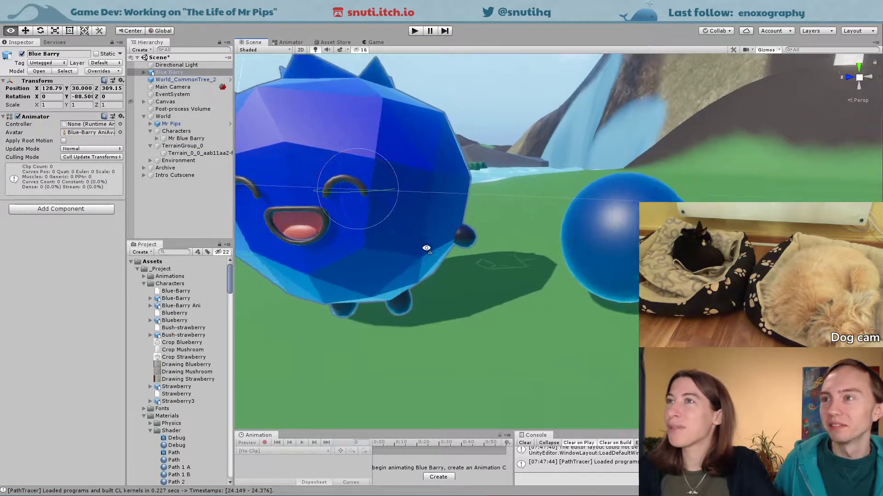
scroll(438, 249, "down", 3)
middle_click_drag(437, 249, 502, 294)
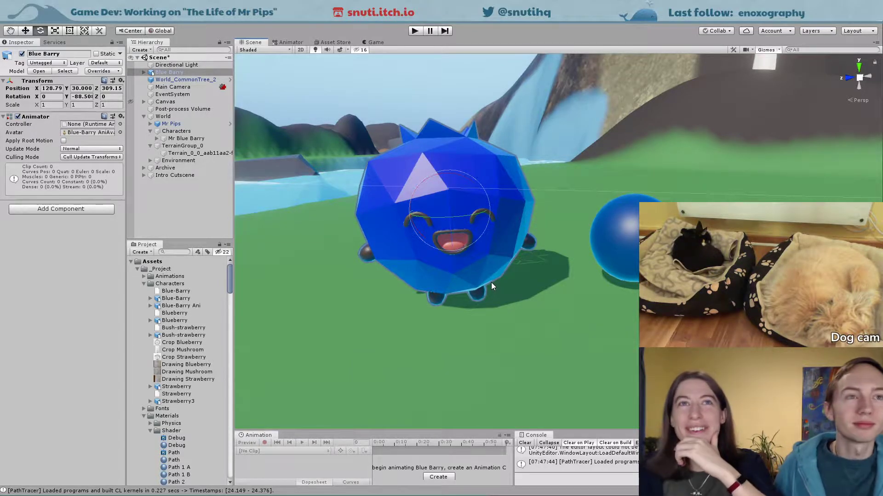
middle_click_drag(533, 177, 492, 194)
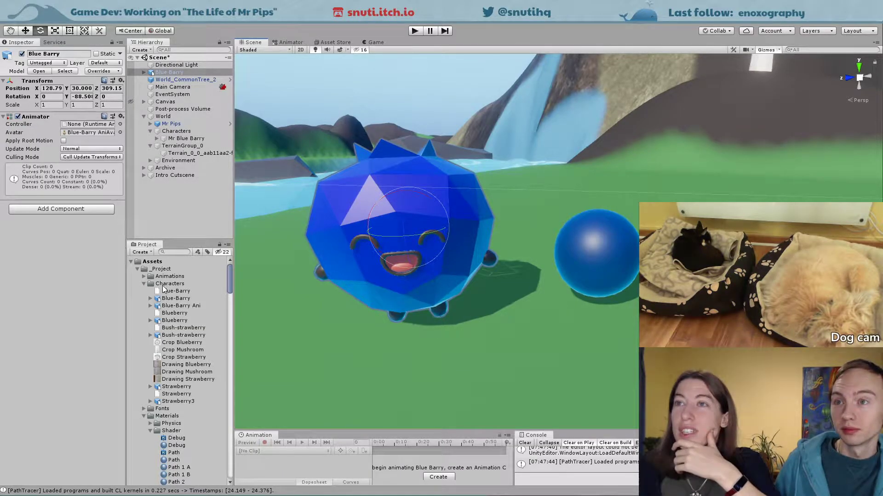
Step: Create an animator controller named Animator-Blueberry in the project's Animations folder
left_click(143, 277)
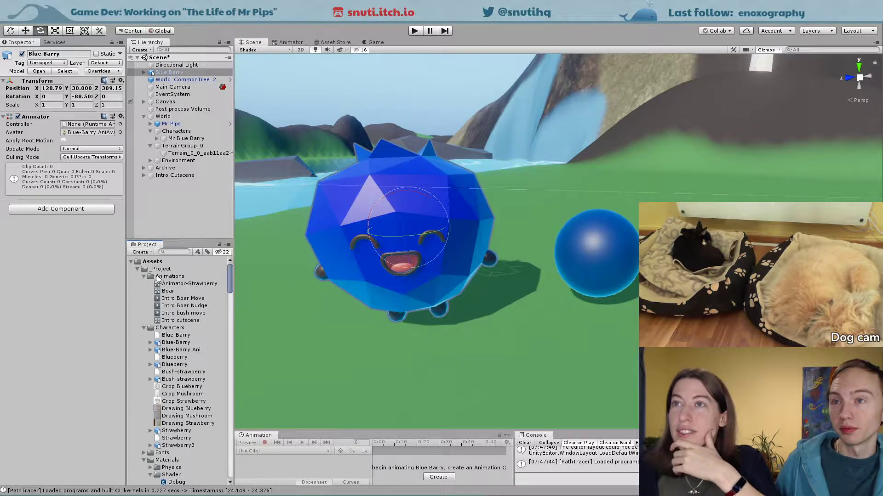
right_click(159, 277)
mouse_move(177, 282)
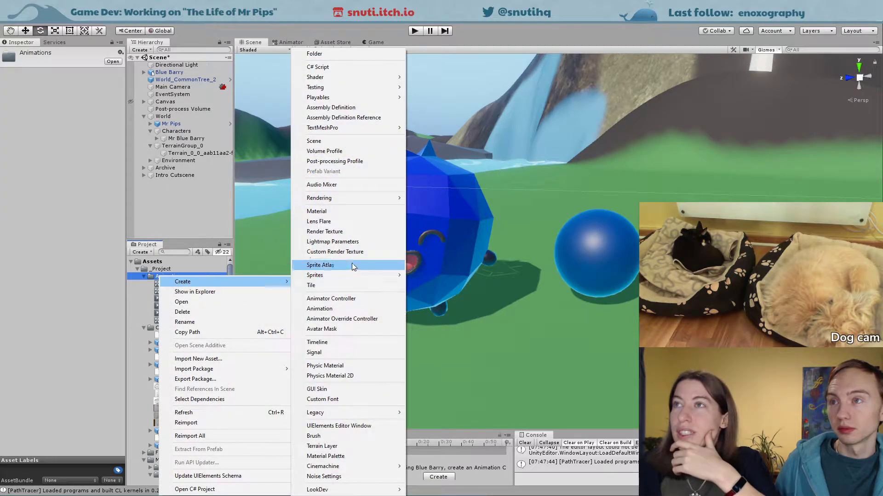
left_click(331, 300)
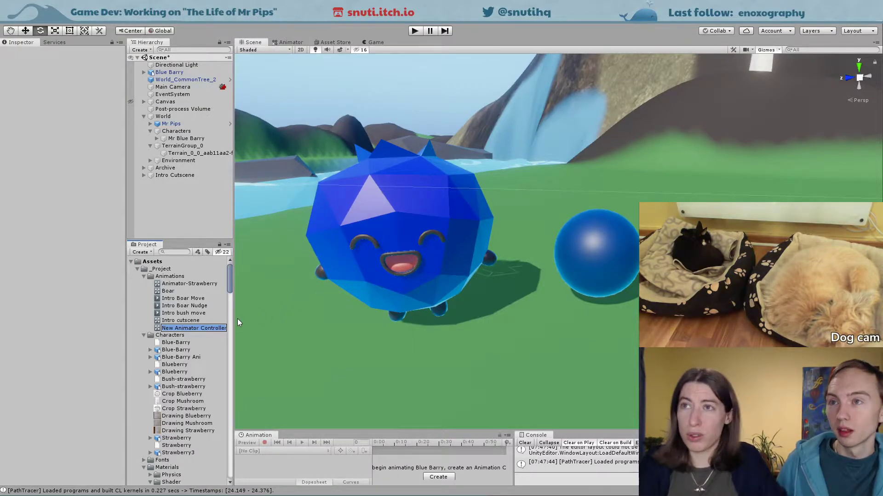
type("A")
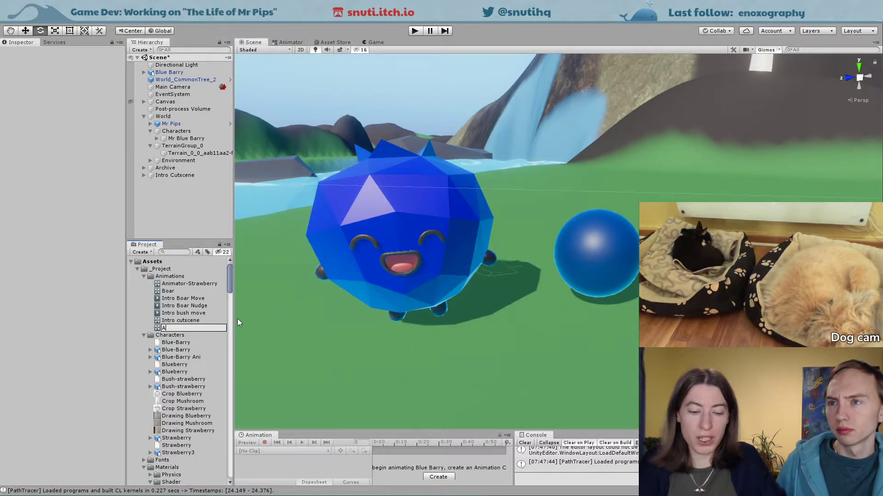
type("nimator-Bl")
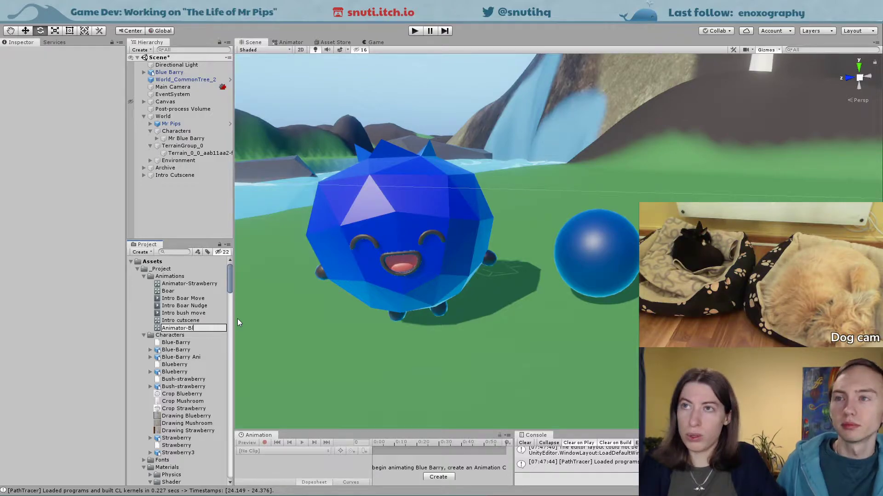
type("ueberry")
key("Return")
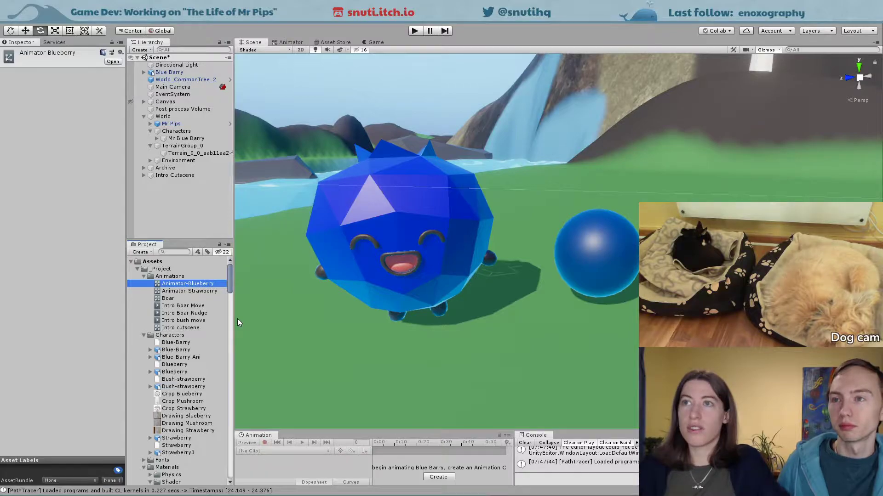
Step: Open the Animator-Blueberry controller and stack its Any State, Entry and Exit nodes closely in one column
double_click(193, 285)
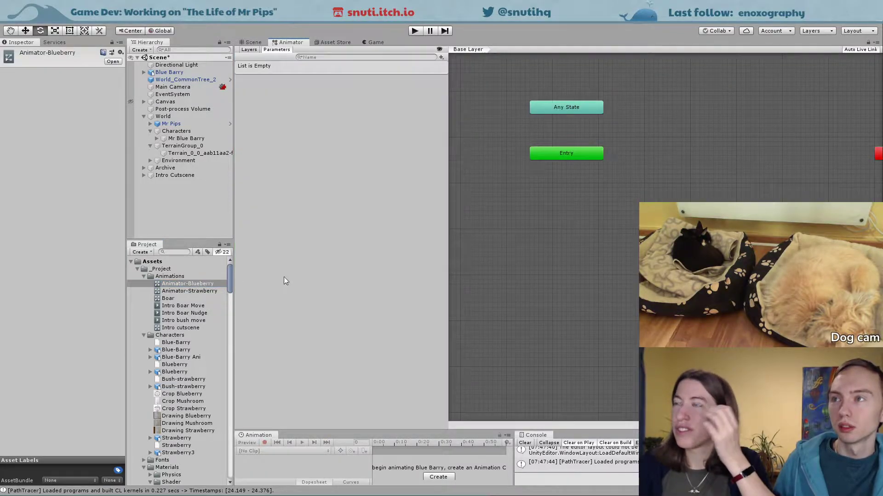
middle_click_drag(717, 209, 655, 241)
scroll(655, 241, "down", 5)
left_click(774, 206)
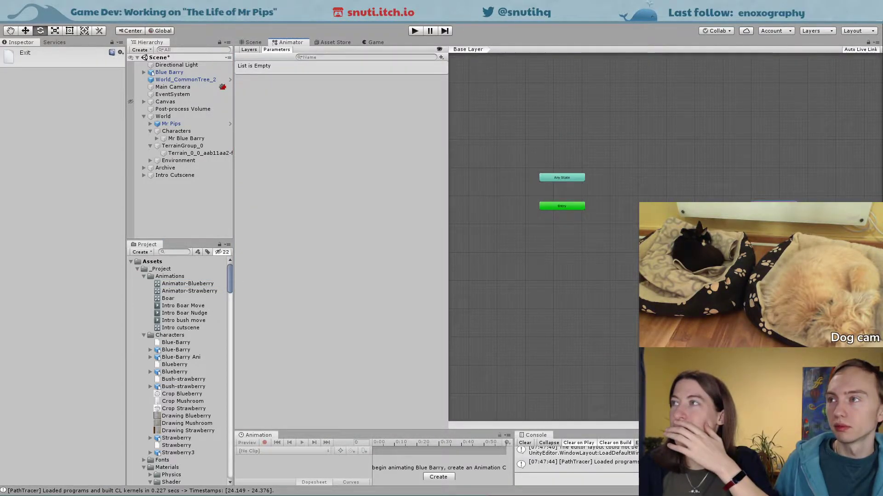
left_click_drag(786, 209, 571, 238)
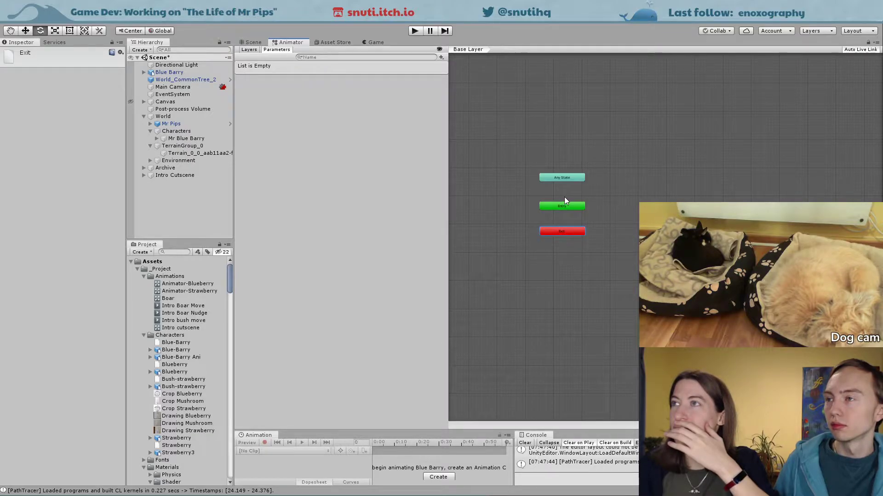
left_click_drag(564, 176, 566, 227)
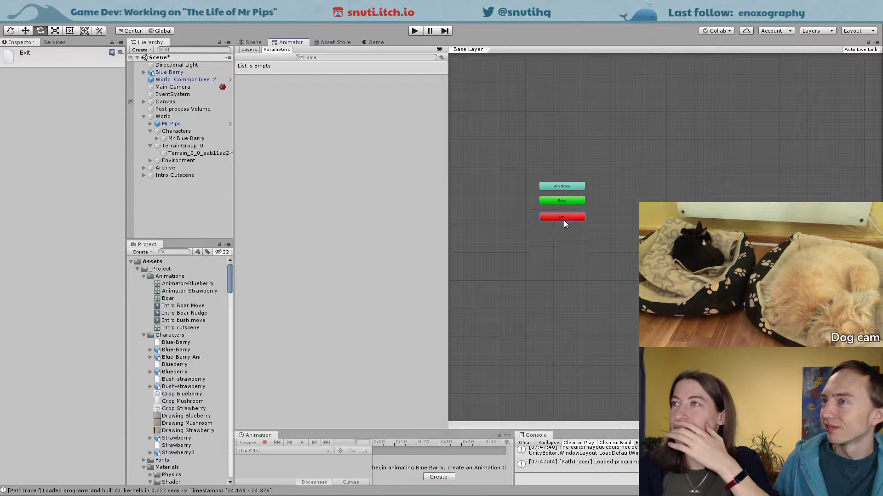
scroll(564, 221, "up", 5)
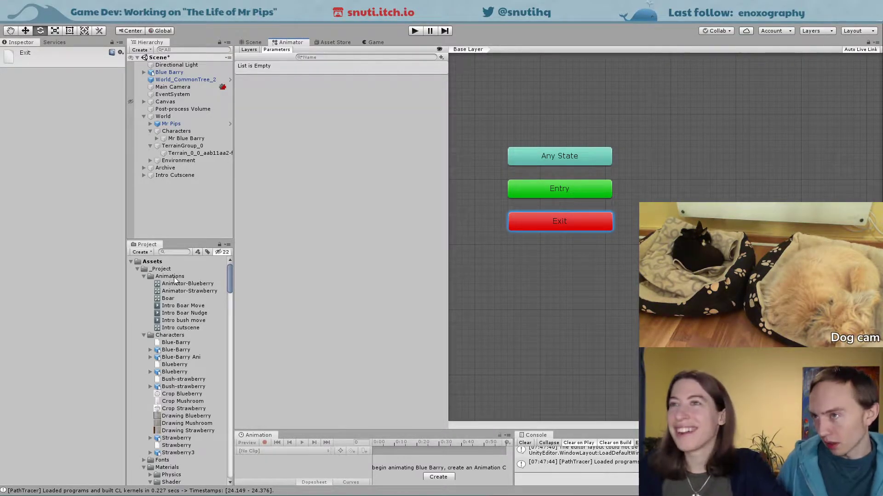
Step: Create an empty state in the Base Layer and place it to the right of the Entry node
right_click(600, 282)
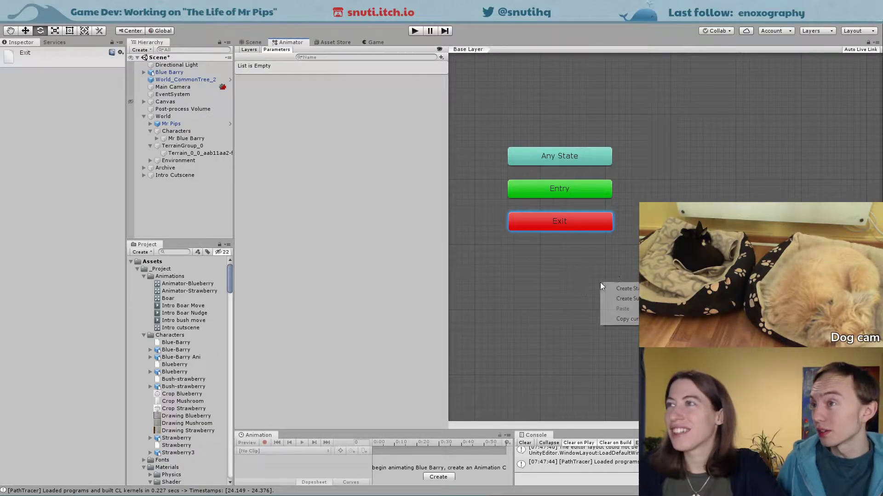
left_click(620, 288)
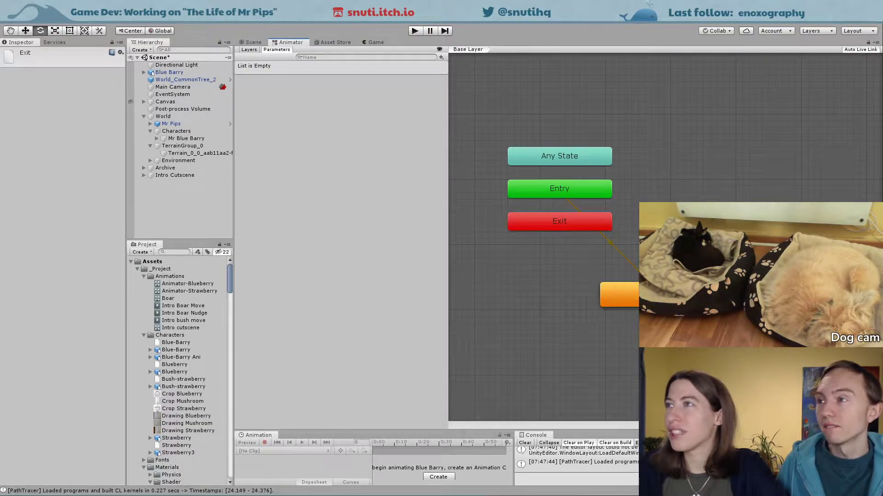
left_click_drag(658, 293, 691, 186)
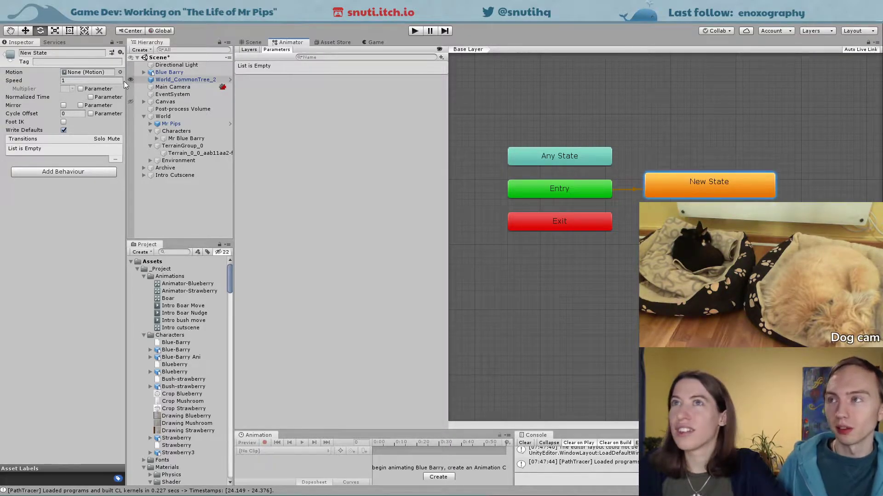
Step: Try to rename the new default state Idle
left_click(53, 54)
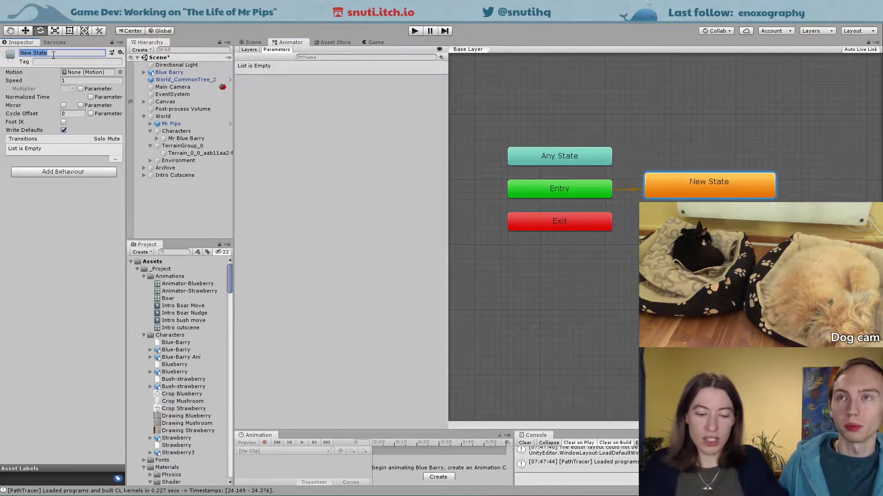
type("Blueb")
key("BackSpace")
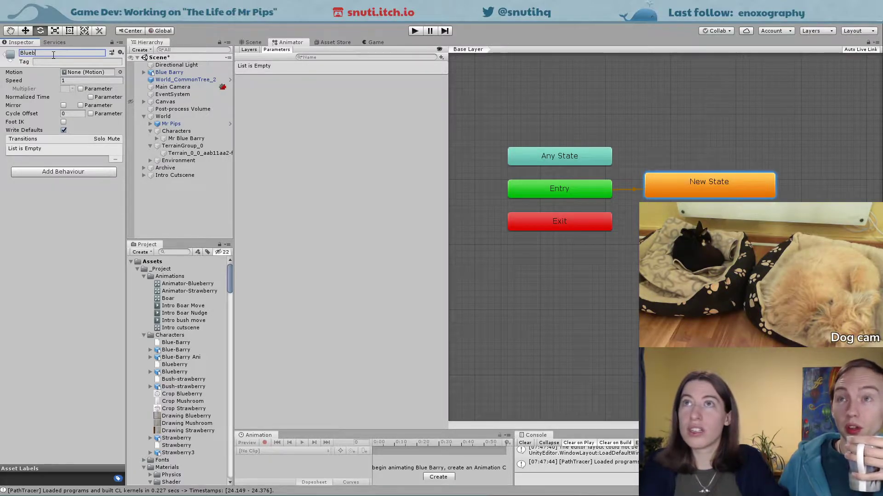
key("BackSpace")
type("Idle")
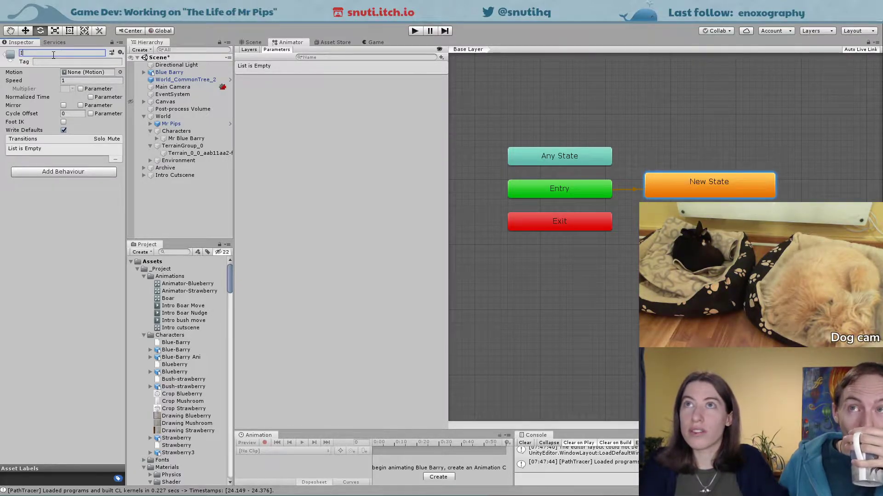
Step: Assign the Armature|Idle 2 clip from Blue-Barry Ani as the new state's motion
left_click(120, 72)
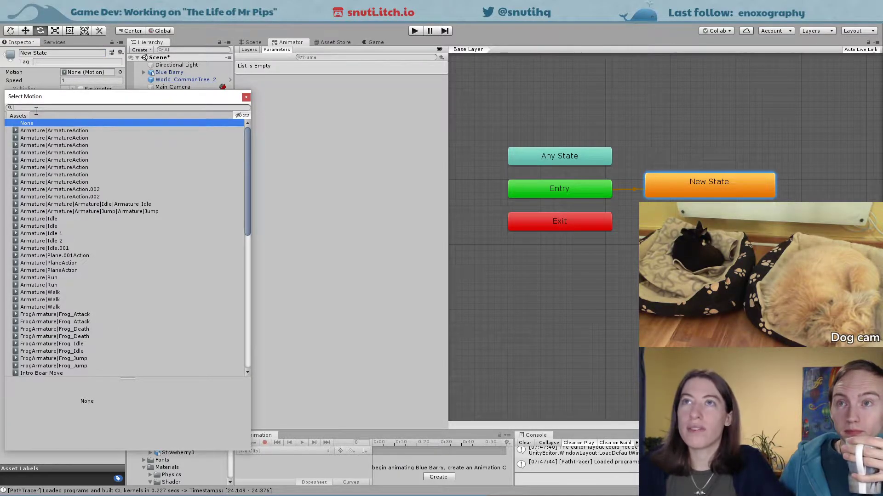
type("blue")
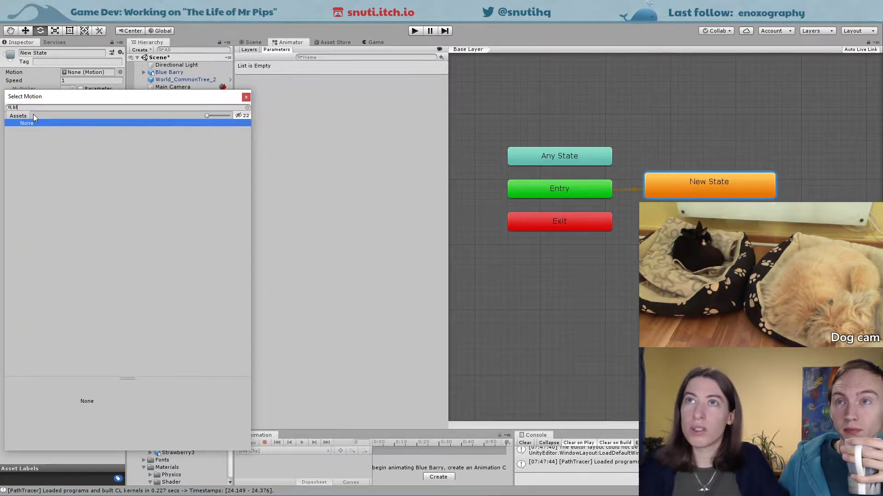
key("BackSpace")
key("BackSpace")
key("BackSpace")
key("BackSpace")
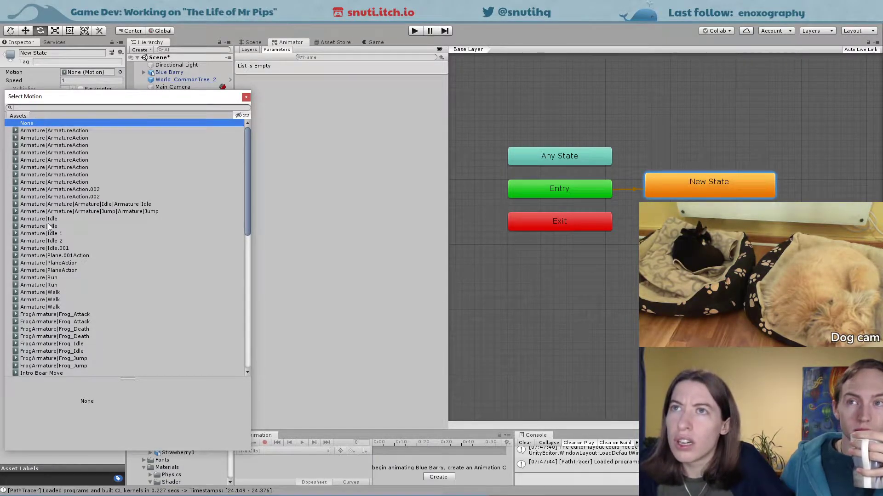
left_click(51, 241)
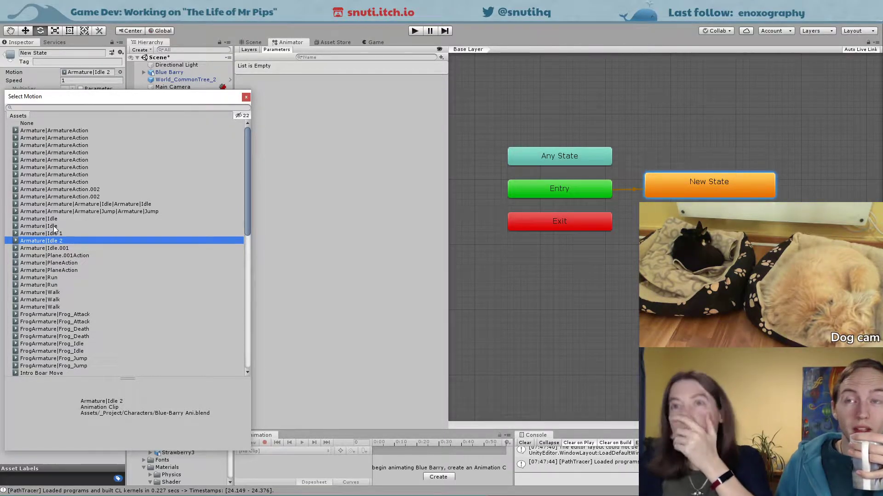
left_click(246, 97)
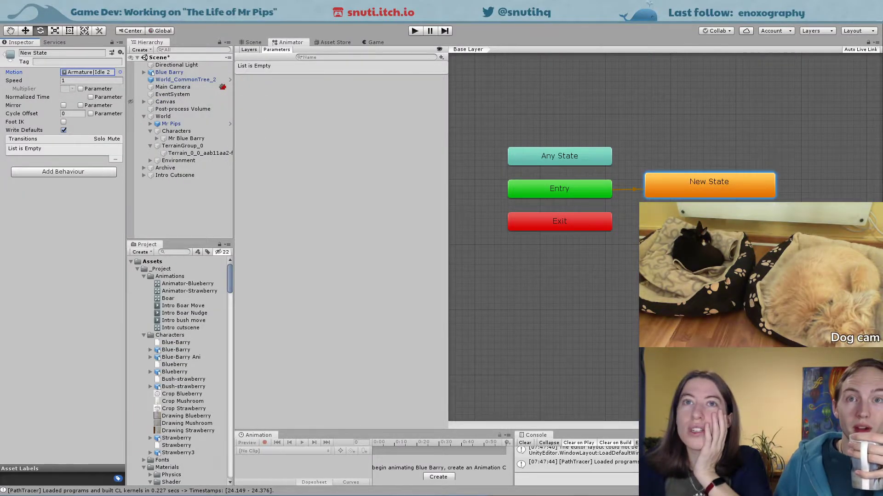
Step: Switch to Blender, rename the Armature object BlueBarry and save the file
key("alt+Tab")
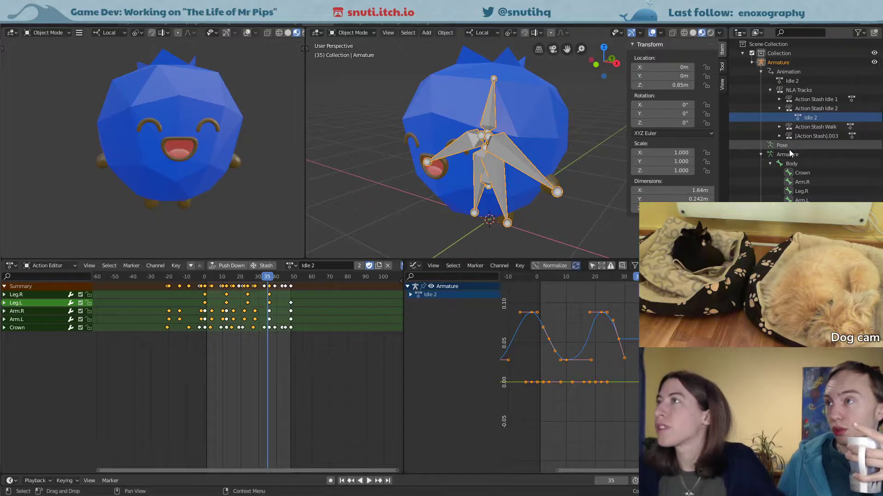
left_click(788, 154)
right_click(783, 64)
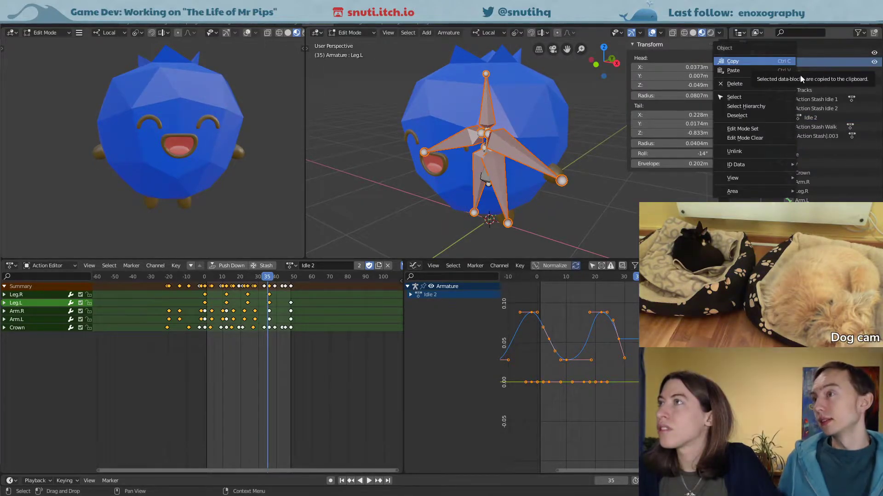
double_click(808, 63)
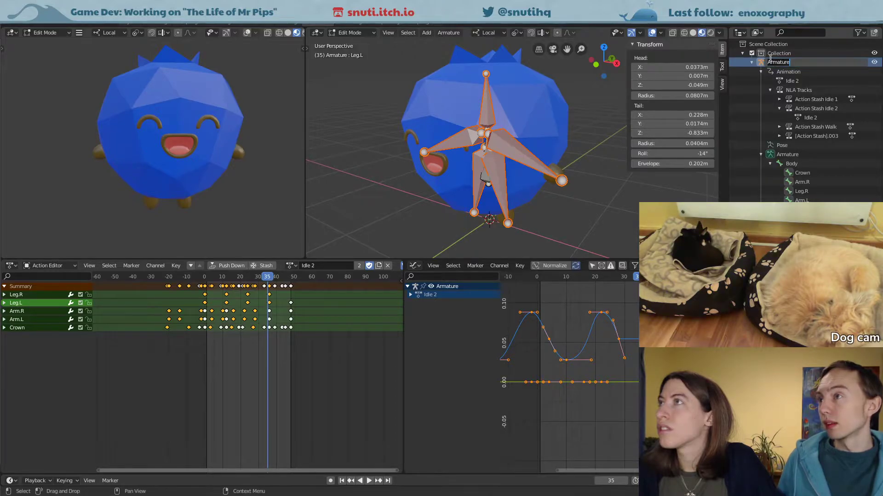
type("Blue")
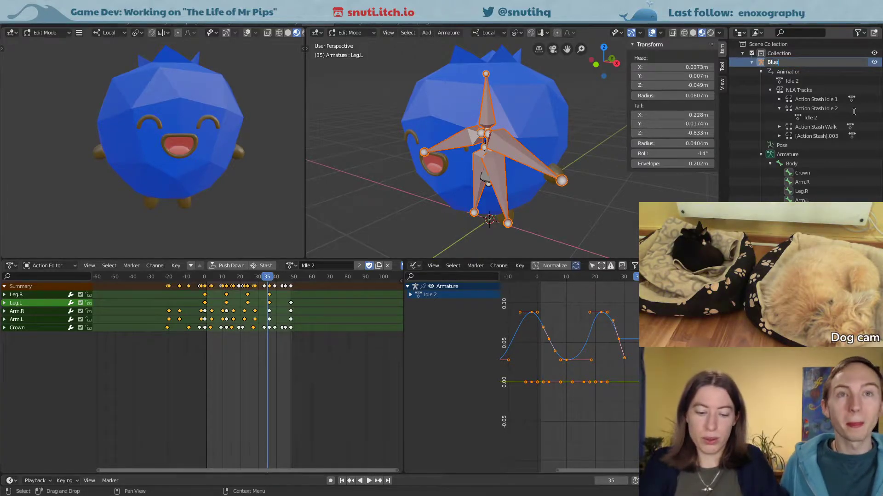
type("Barry")
key("Return")
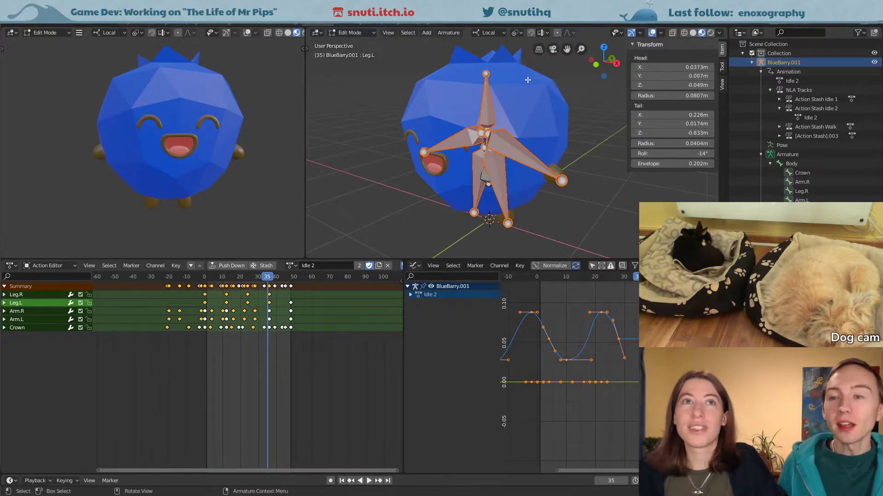
key("ctrl+s")
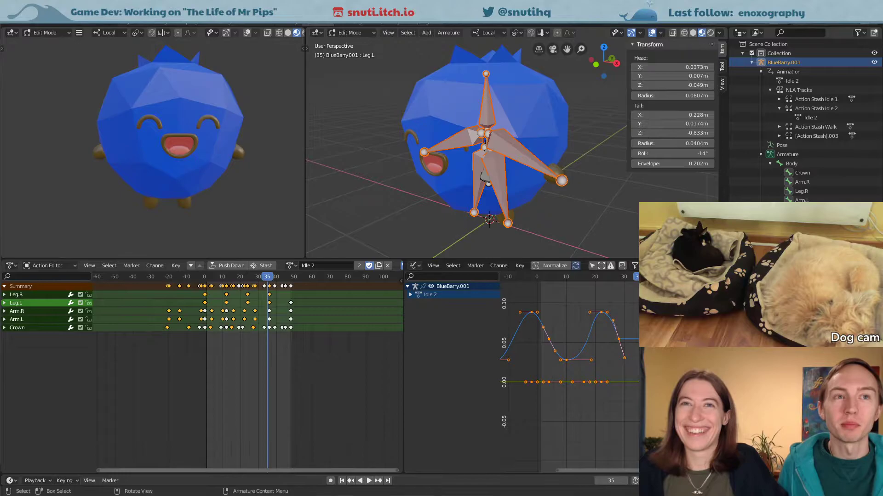
Step: Switch back to Unity and look through the motions available for the new state for the renamed Blue Barry clips
key("alt+Tab")
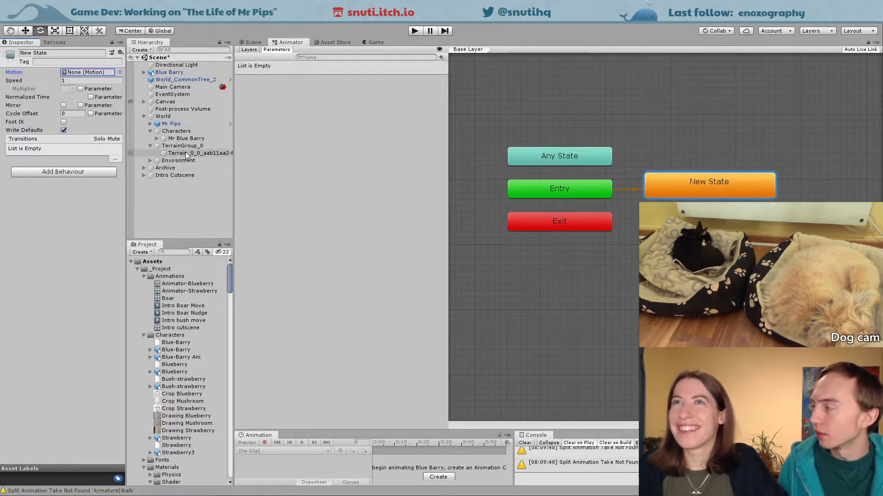
left_click(120, 72)
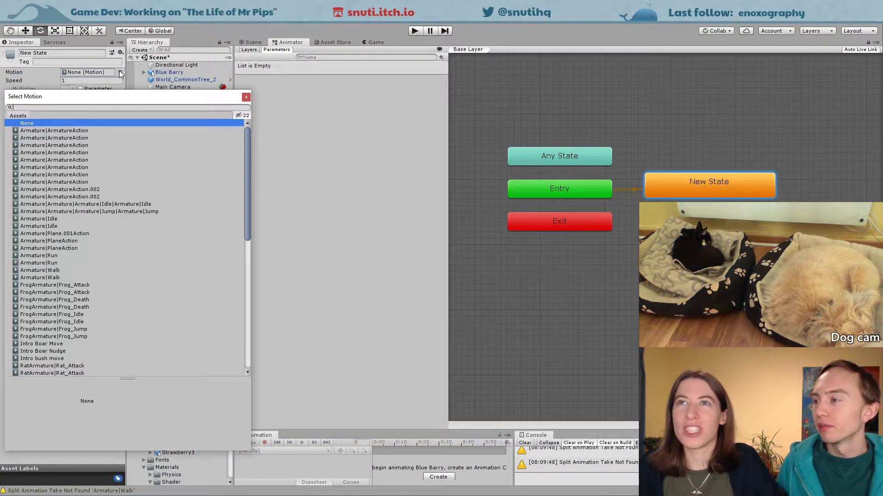
scroll(134, 217, "down", 3)
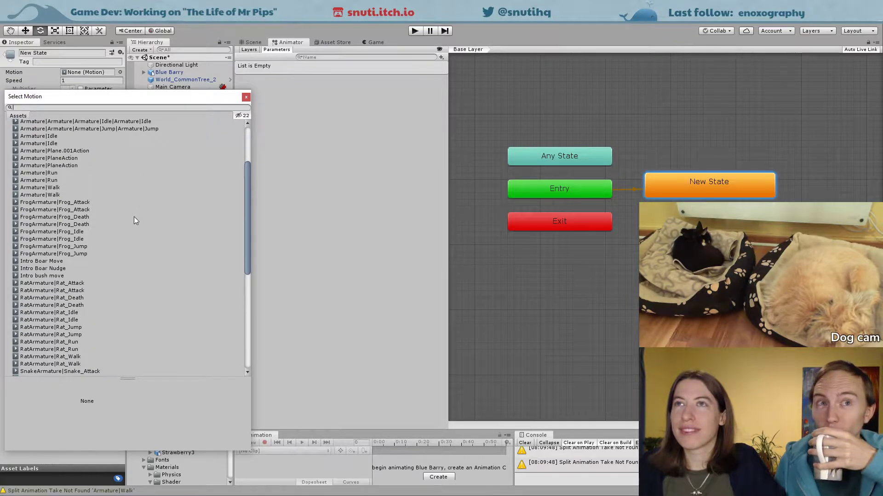
scroll(134, 217, "down", 8)
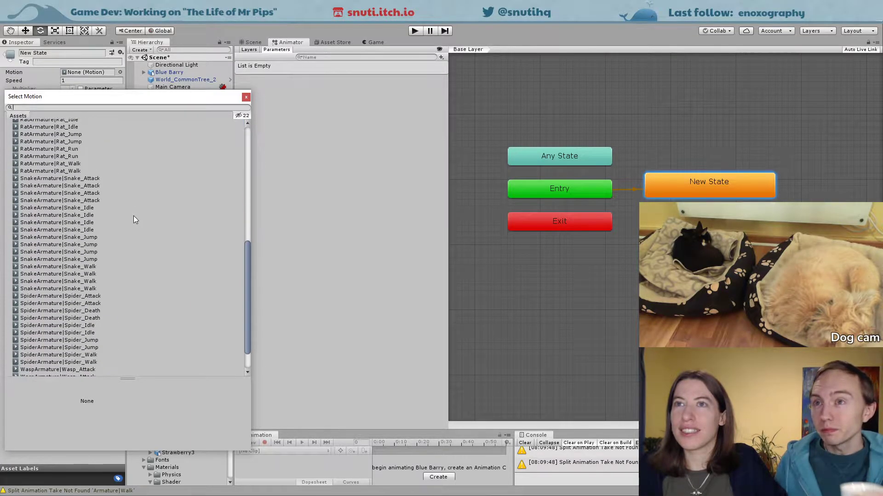
scroll(134, 216, "up", 6)
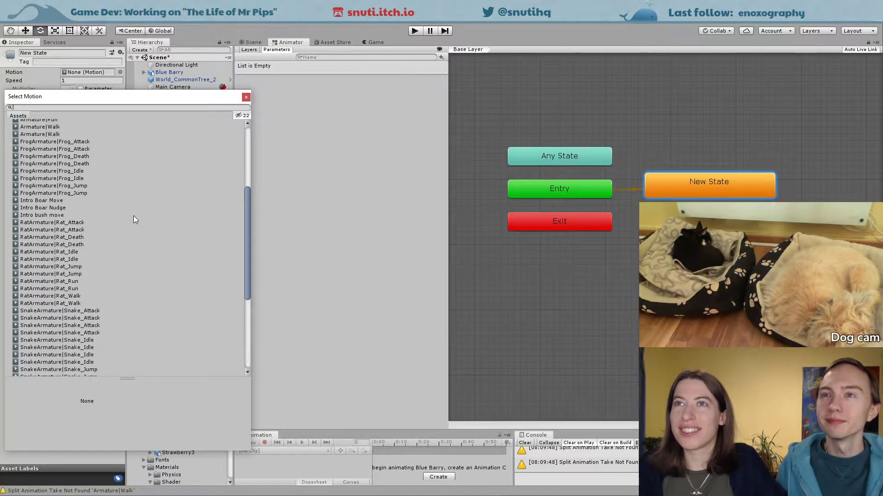
scroll(132, 215, "up", 5)
scroll(126, 216, "up", 1)
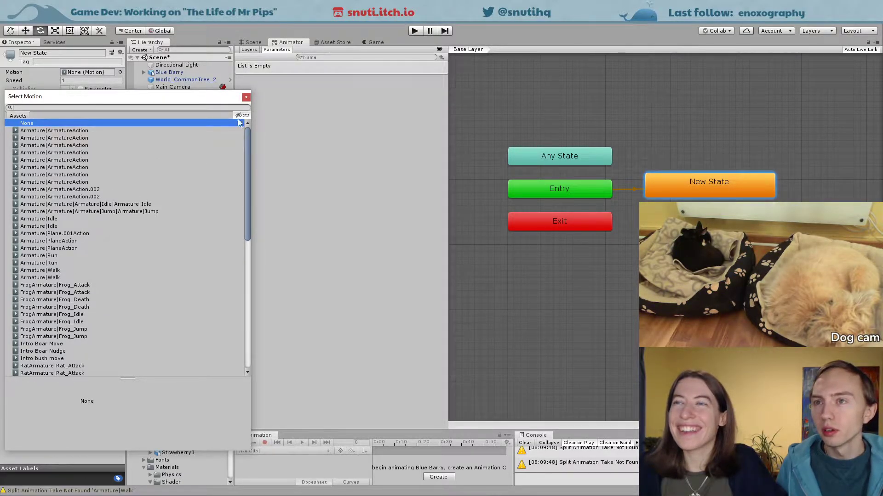
left_click(287, 288)
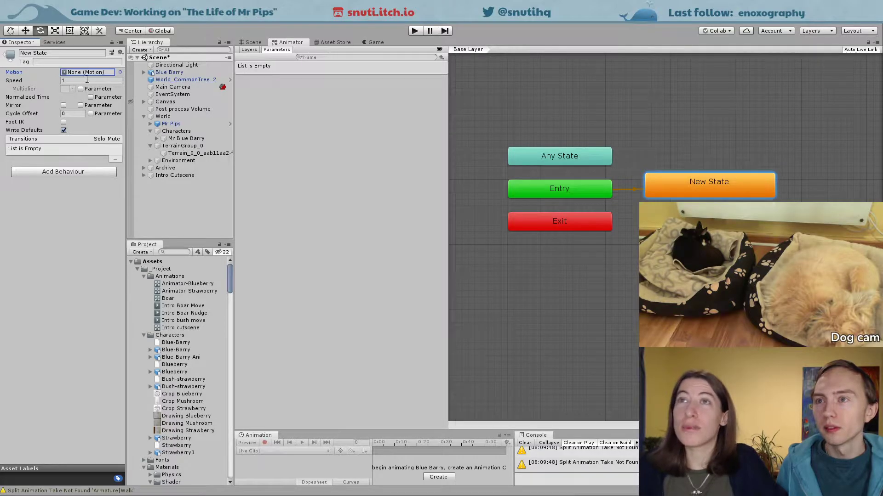
Step: Reimport the Blue-Barry Ani model asset after expanding it to show its sub-assets
left_click(178, 357)
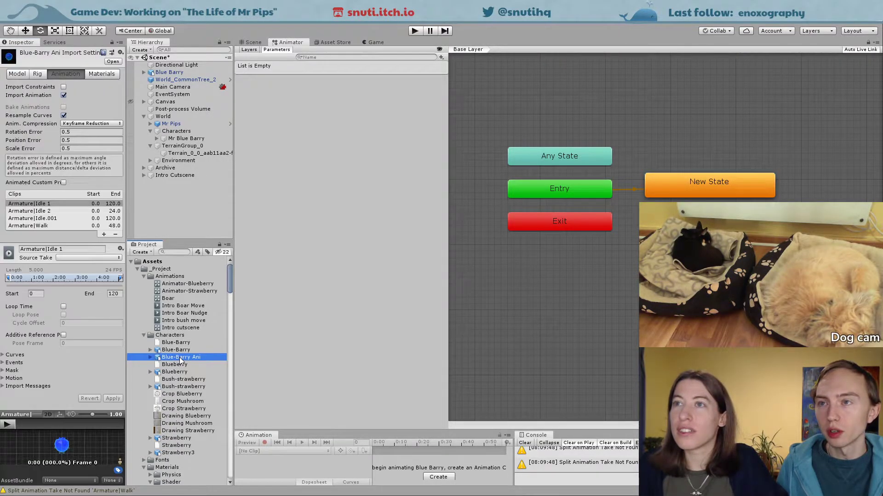
left_click(150, 358)
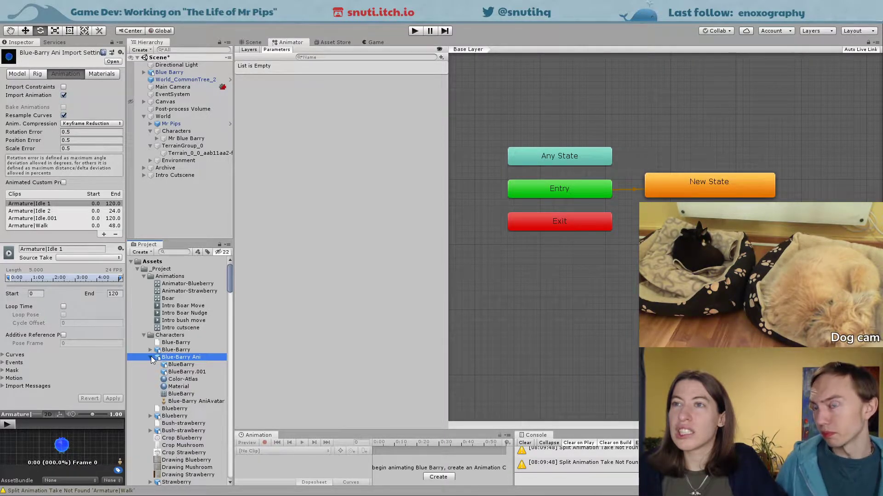
right_click(172, 358)
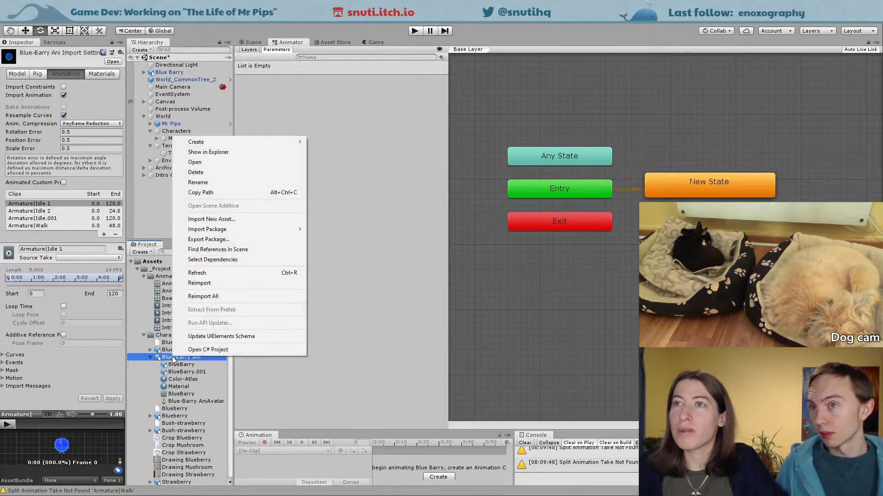
left_click(213, 282)
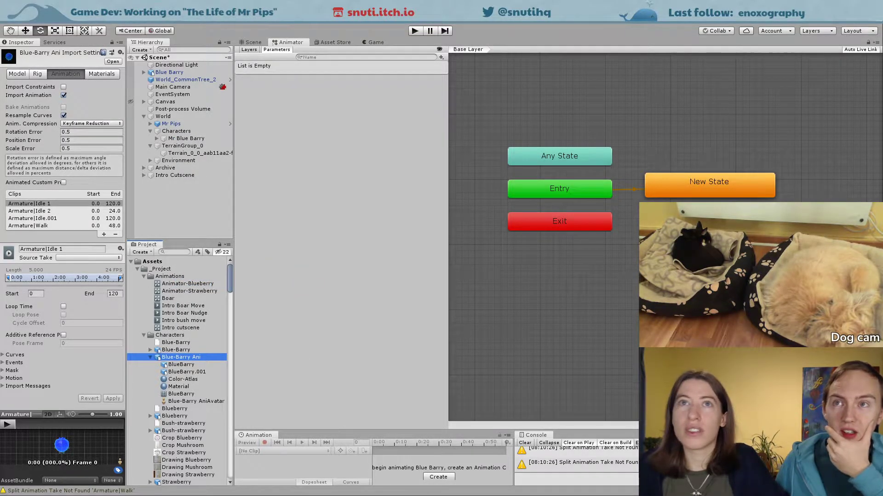
Step: Switch to Blender and rename the Armature data under BlueBarry.001 as BlueBarryBody
key("alt+Tab")
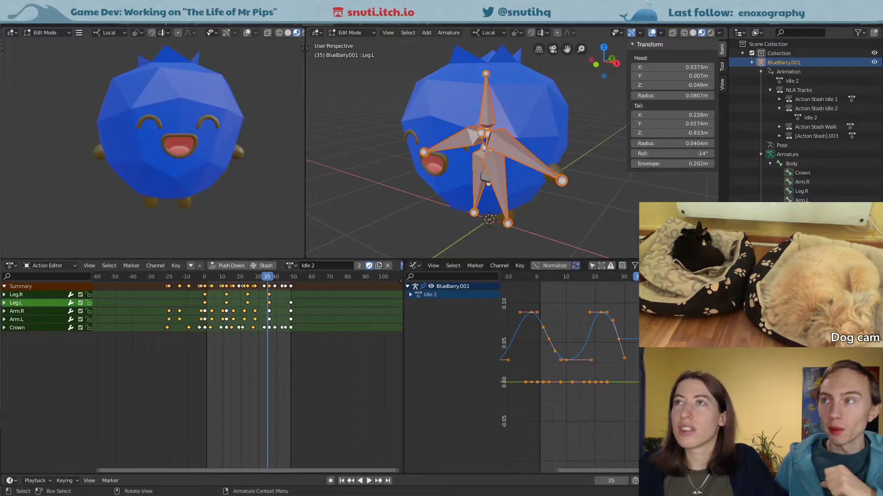
left_click(761, 72)
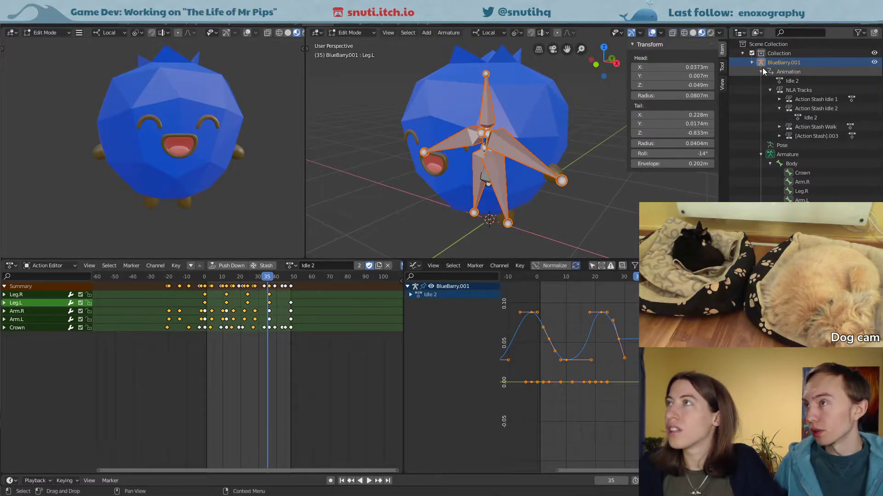
double_click(793, 90)
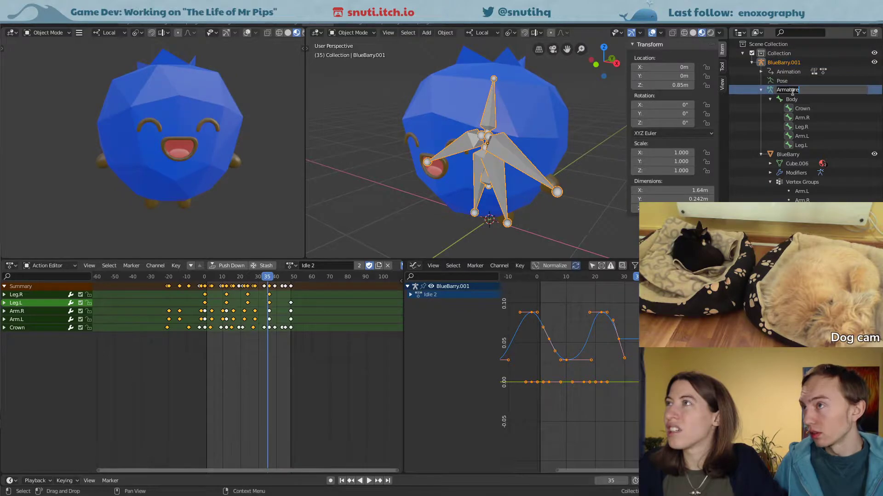
type("B")
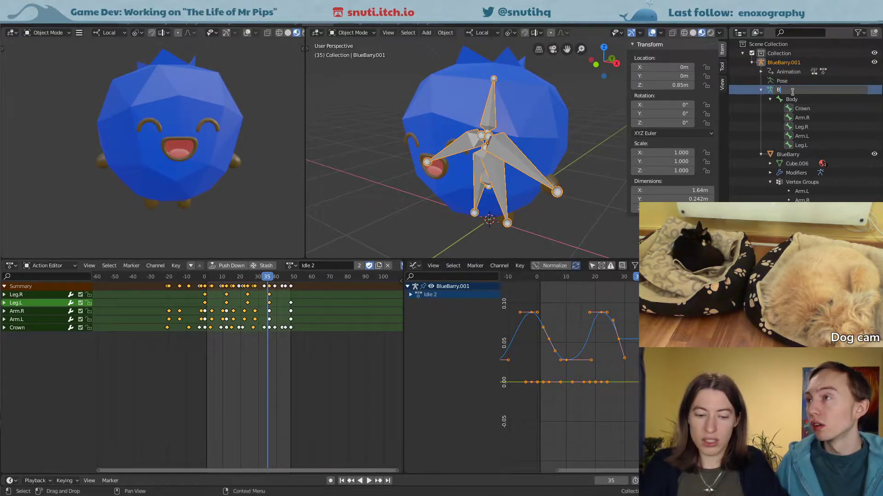
type("lueBarry")
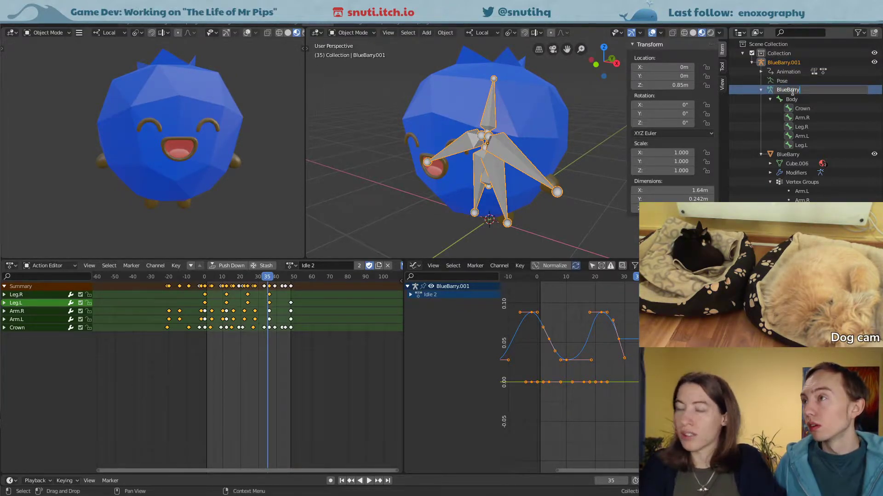
type("Body")
key("Return")
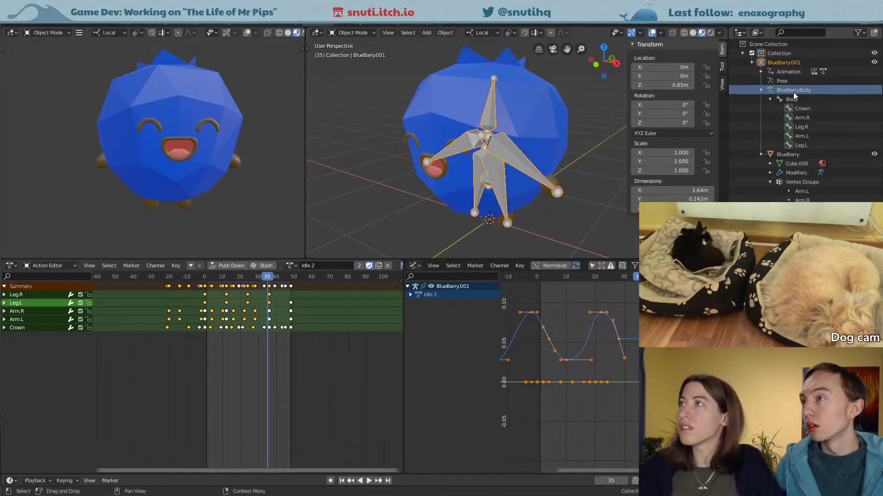
Step: Change the armature data's name to BlueBarry_armature and save the Blender file
key("Tab")
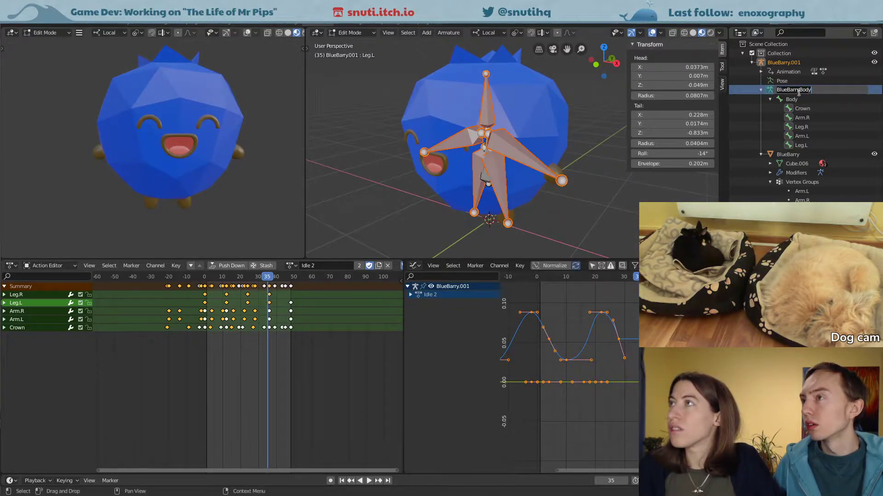
key("BackSpace")
key("BackSpace")
key("BackSpace")
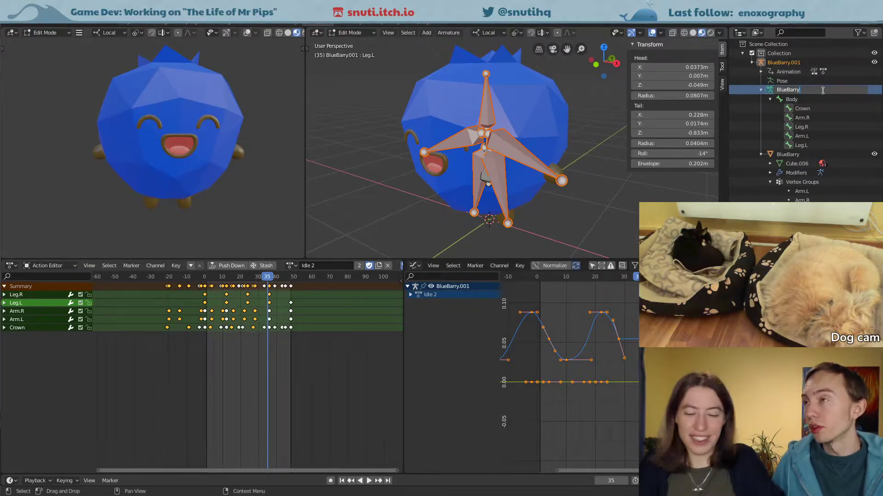
type("_armature")
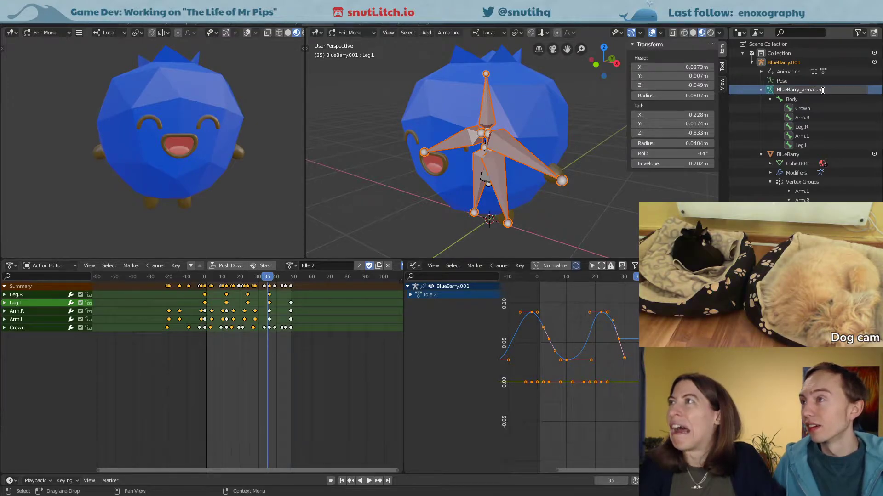
key("Return")
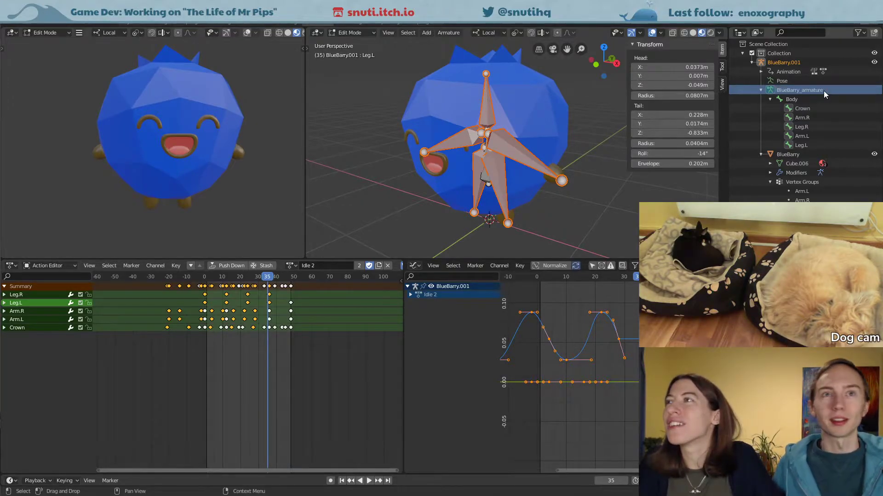
key("ctrl+s")
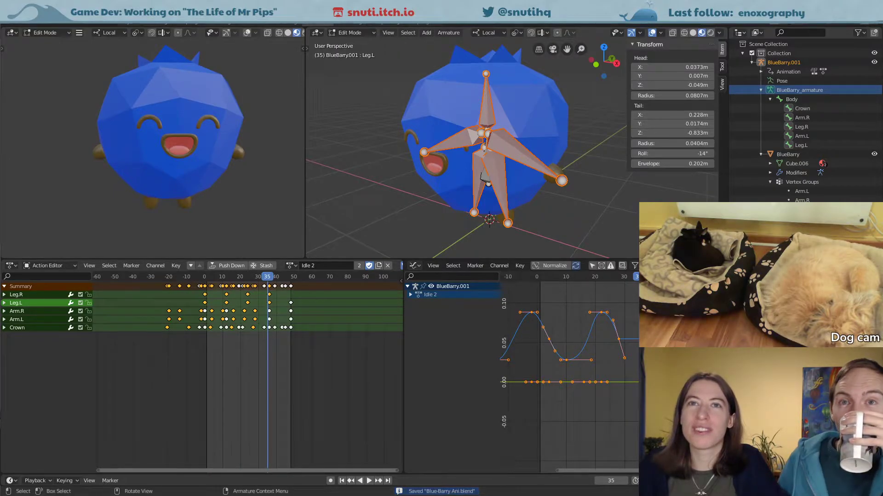
Step: Switch back to Unity, reimport the Blue-Barry Ani model and check its idle clip names
key("alt+Tab")
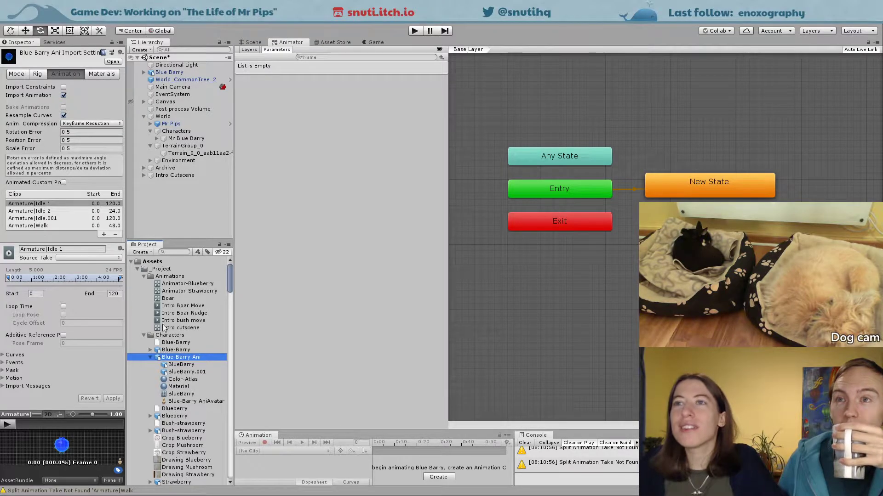
right_click(198, 356)
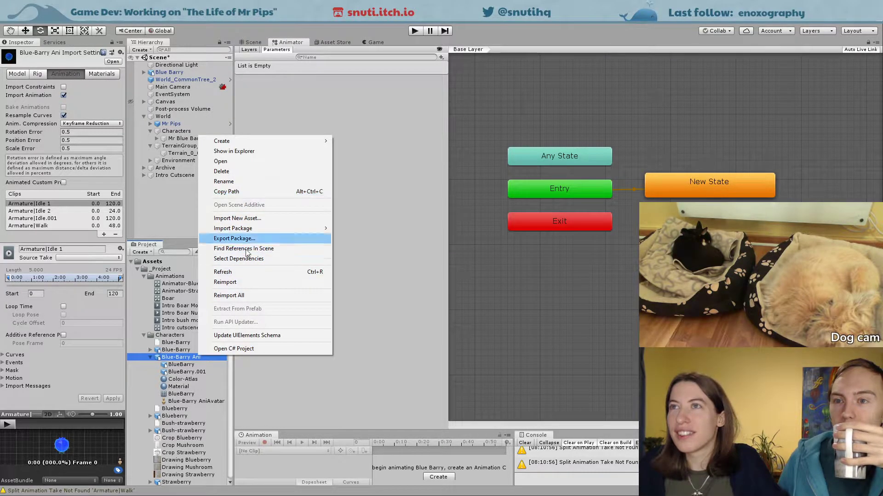
left_click(225, 282)
left_click(36, 211)
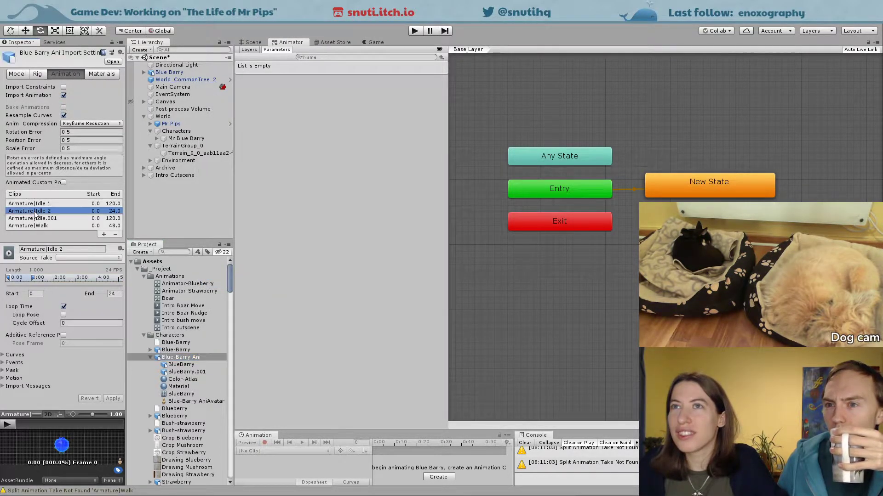
left_click(37, 218)
left_click(33, 204)
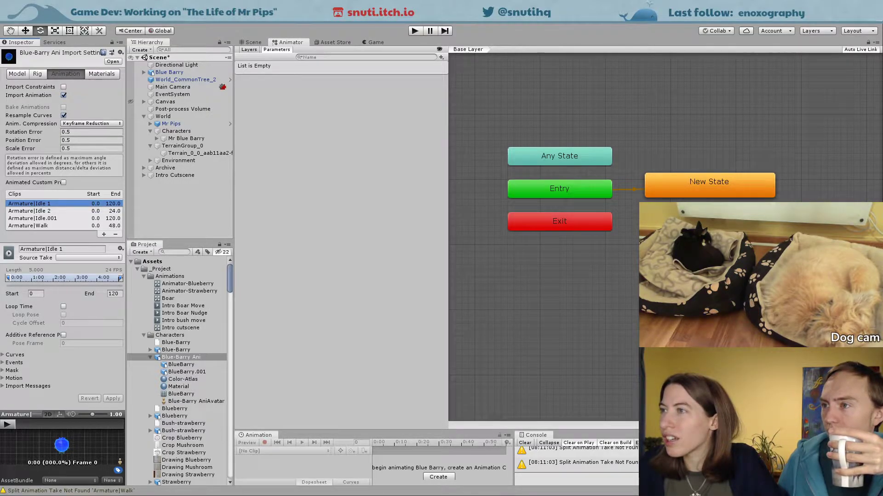
Step: Enlarge the Console area and look through the Idle 2, Idle.001 and Walk clips of Blue-Barry Ani
left_click(630, 416)
left_click_drag(632, 426, 637, 318)
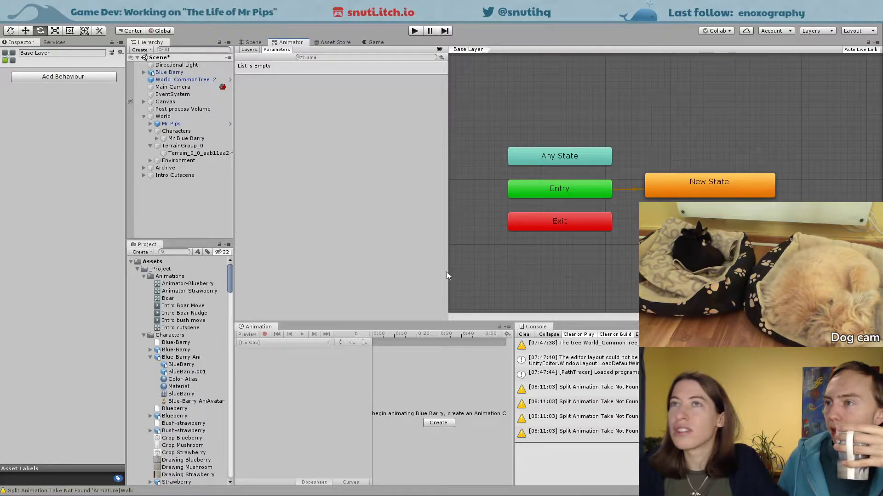
left_click(185, 357)
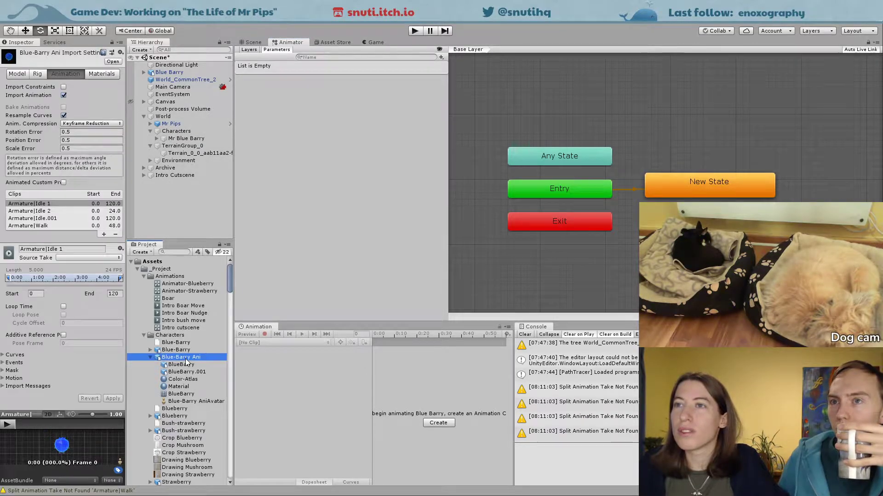
left_click(51, 211)
left_click(49, 218)
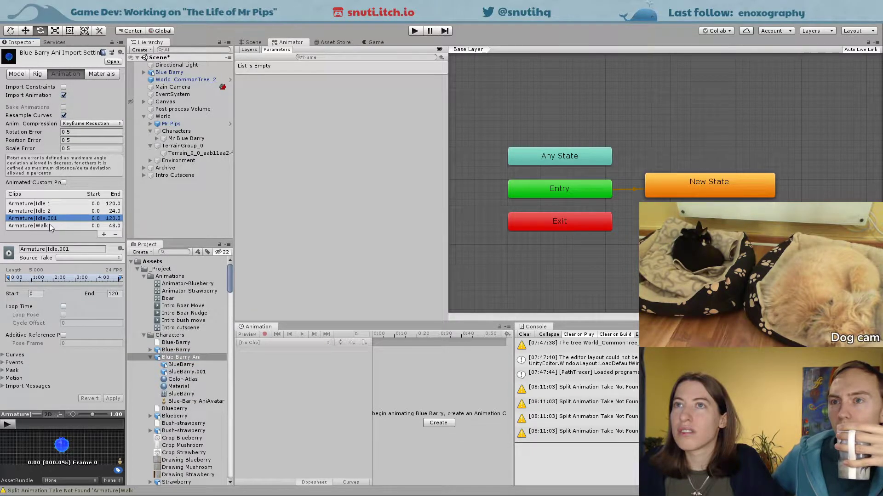
left_click(48, 225)
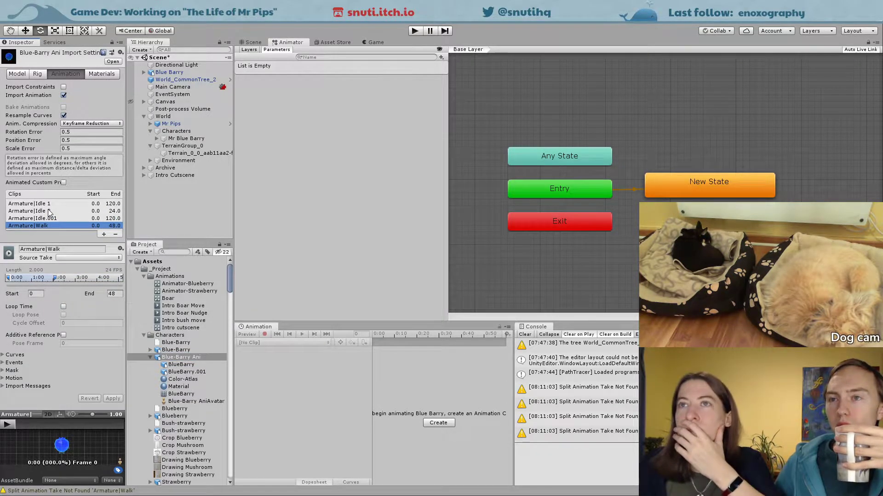
Step: Reimport Blue-Barry Ani from the Characters folder and show its file in Explorer
right_click(182, 357)
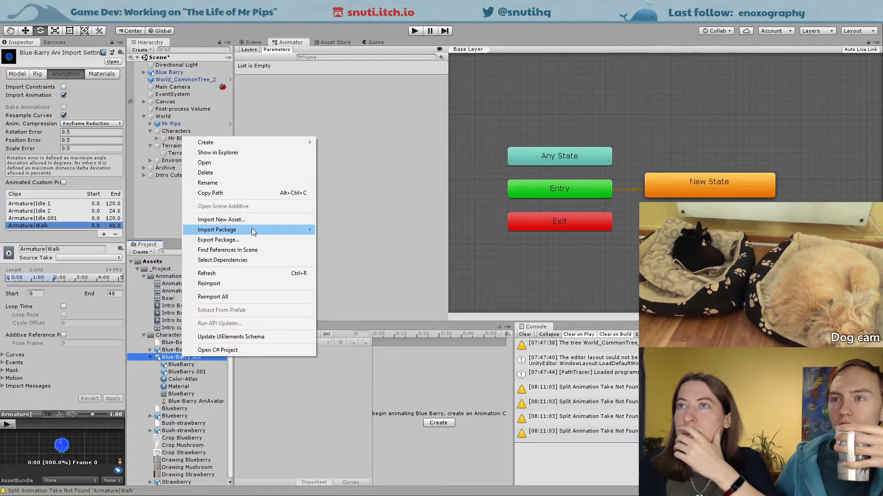
left_click(237, 283)
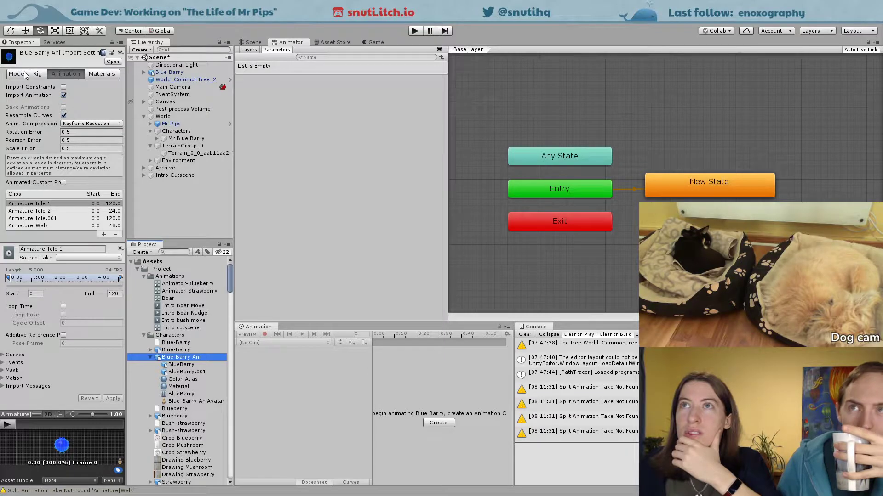
right_click(171, 358)
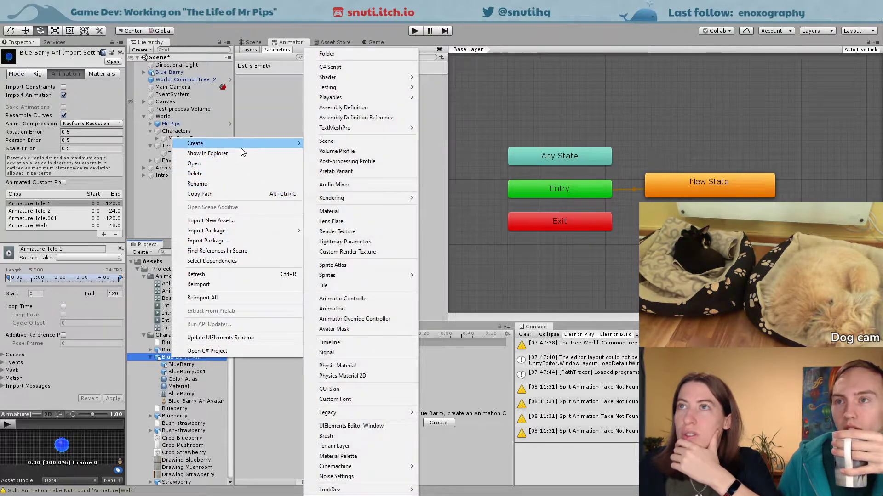
left_click(240, 157)
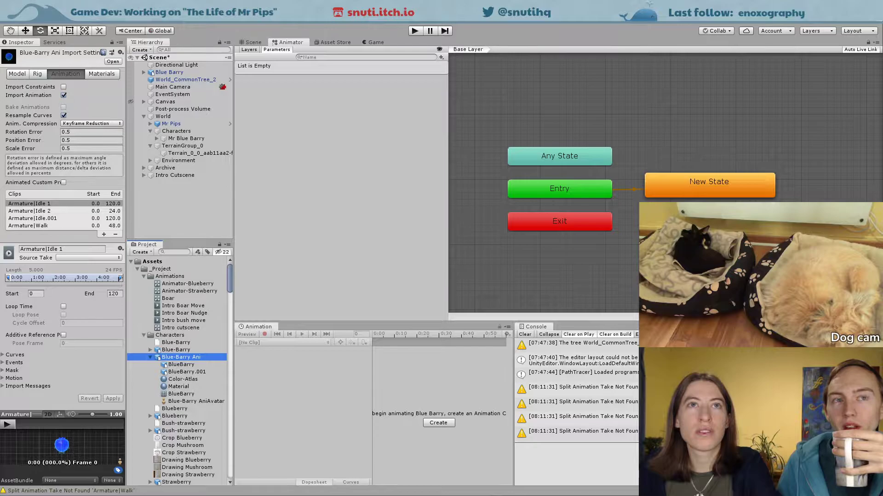
Step: Reselect the Blue-Barry Ani asset and reimport it once more
left_click(311, 266)
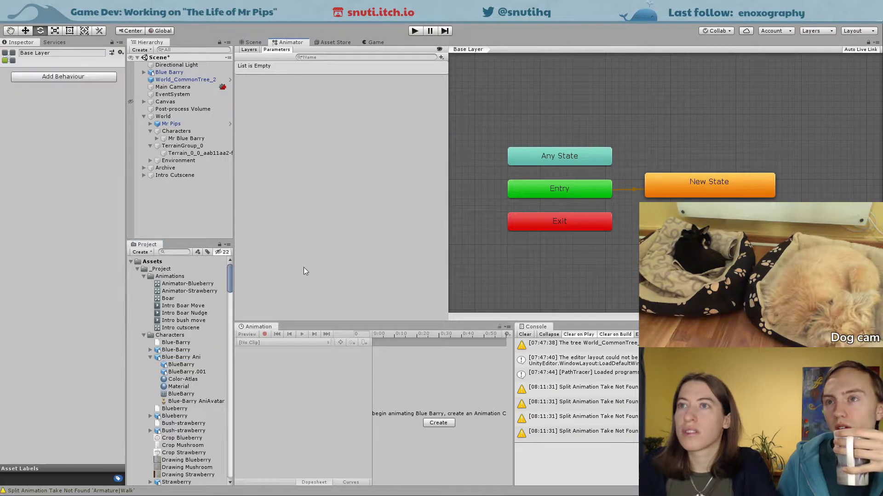
left_click(179, 358)
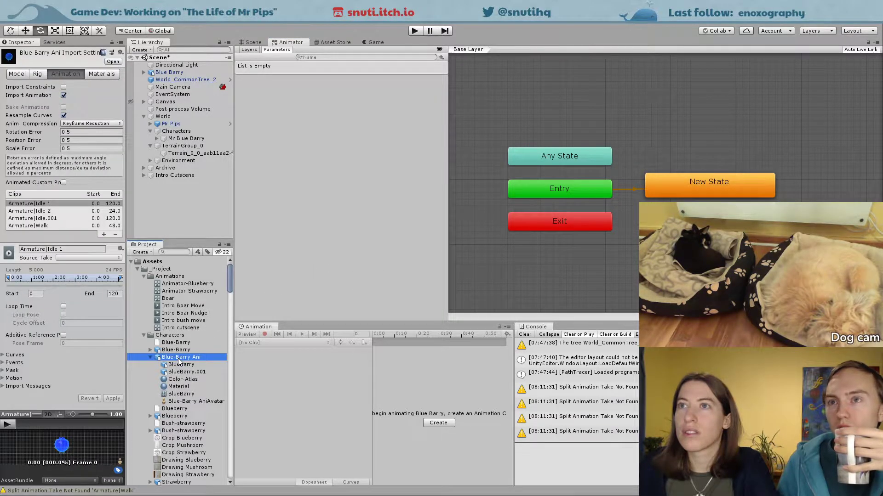
right_click(179, 359)
left_click(205, 285)
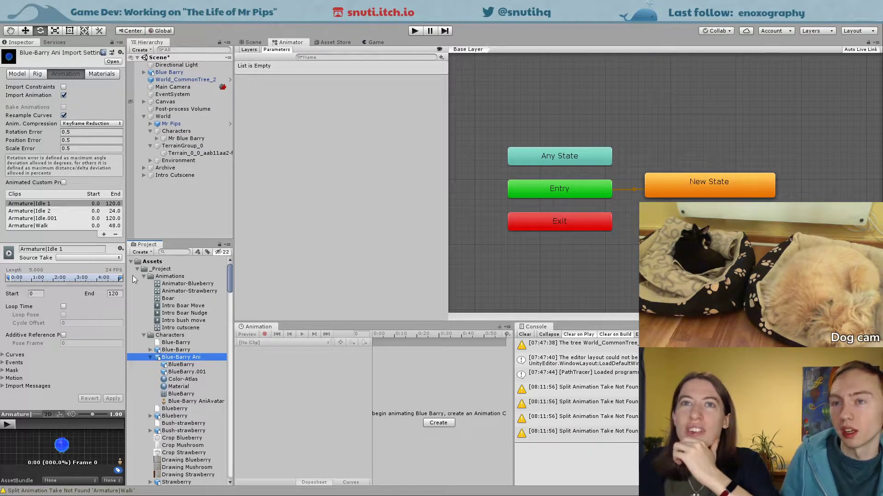
Step: Switch to Blender and undo the armature data renames back to the name Armature
key("alt+Tab")
key("alt+Tab")
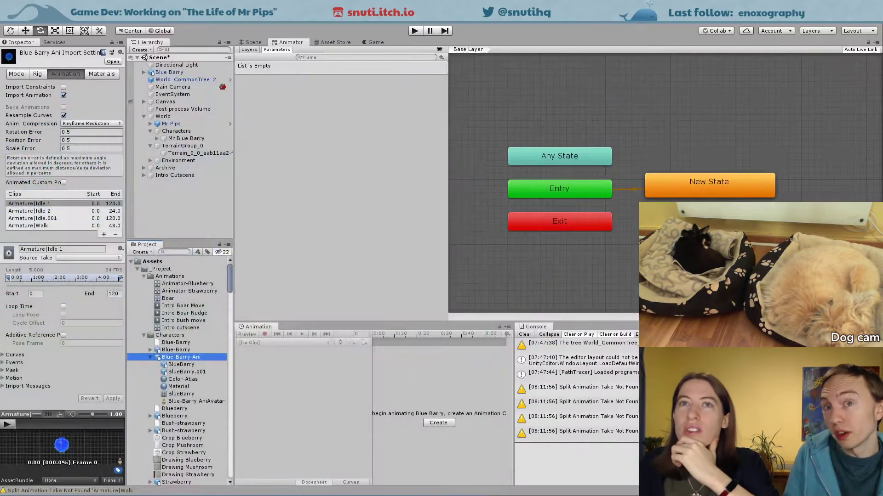
key("alt+Tab")
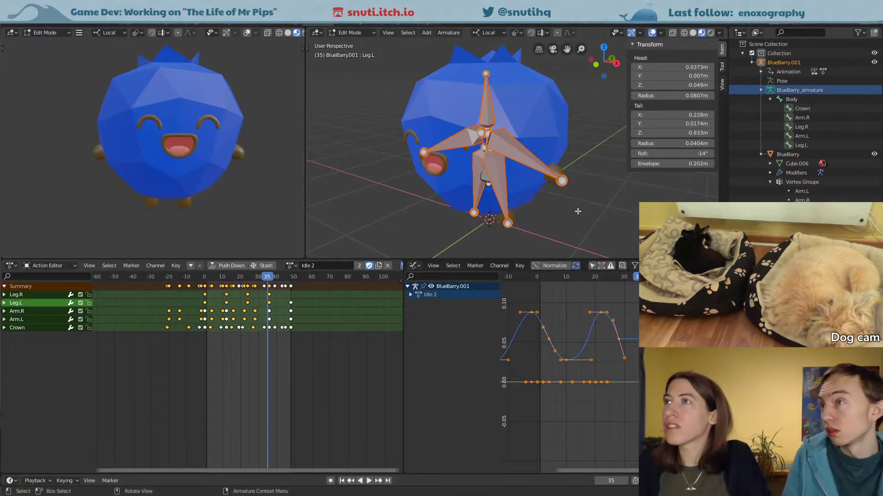
key("ctrl")
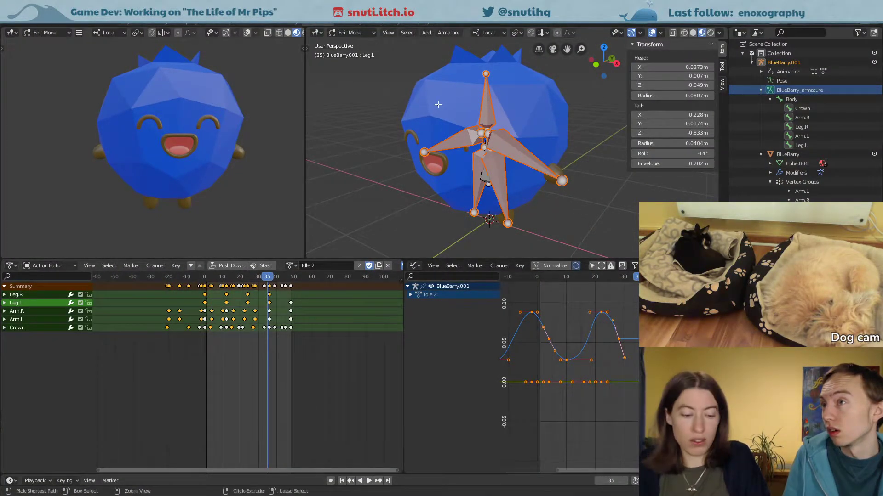
key("ctrl+z")
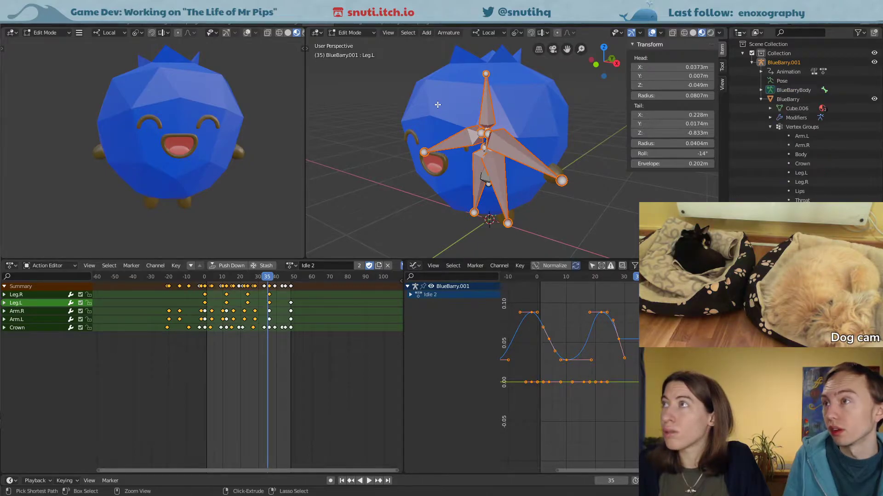
key("ctrl+z")
key("ctrl+z")
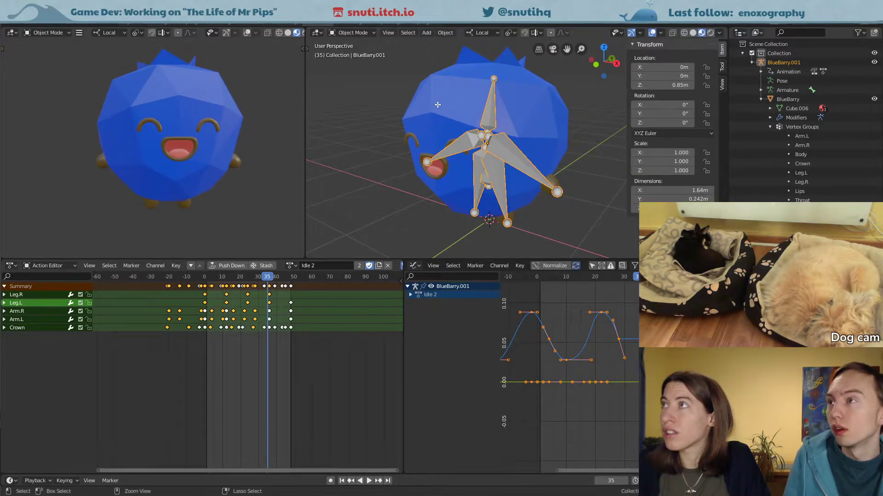
Step: Undo the remaining armature renames back to the object name Armature and save the Blue-Barry Ani file
key("ctrl+z")
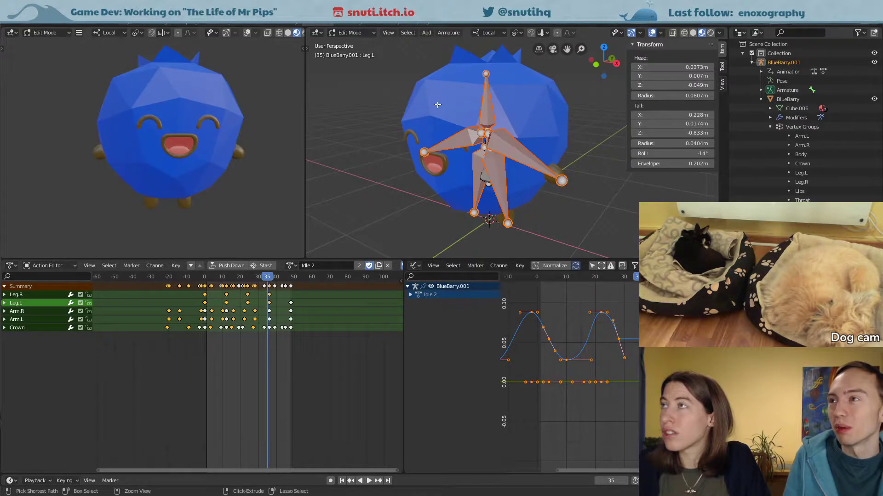
key("ctrl+z")
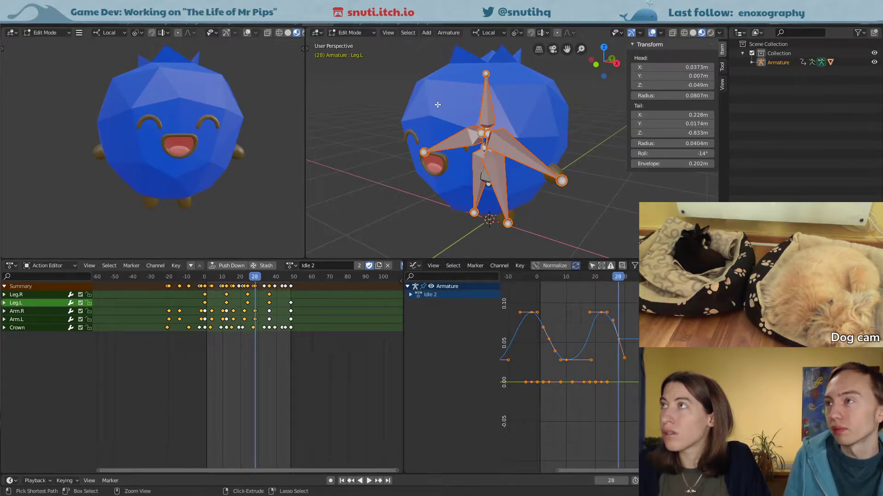
key("ctrl+s")
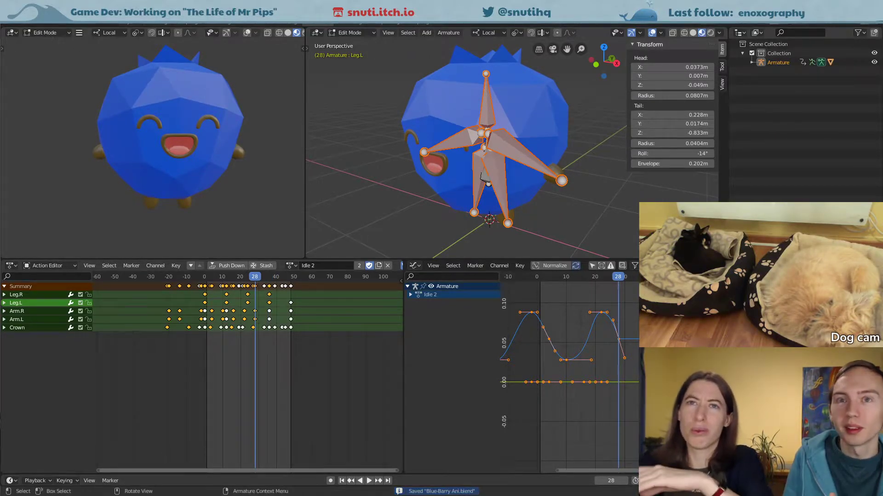
Step: Switch to Unity, rename Blue-Barry Ani's Armature|Idle 2 clip to "BlueBarry_Armature|Idle 2" and apply the import settings
key("alt+Tab")
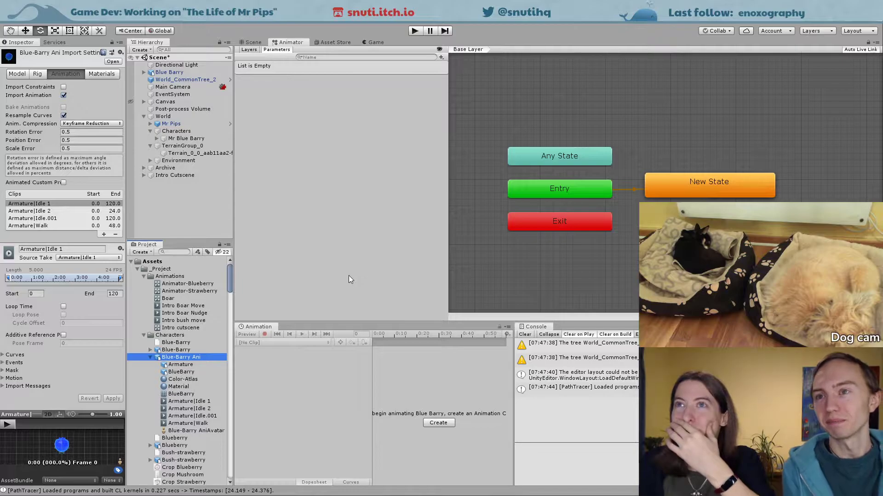
left_click(33, 202)
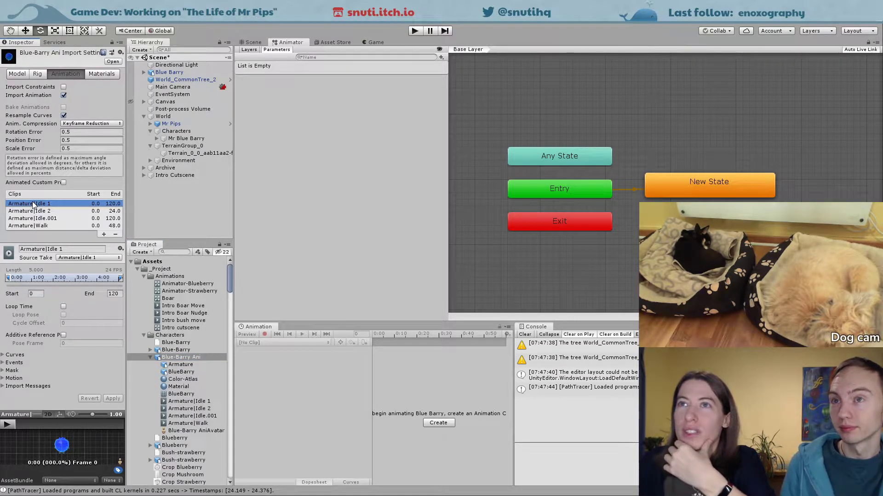
left_click(26, 248)
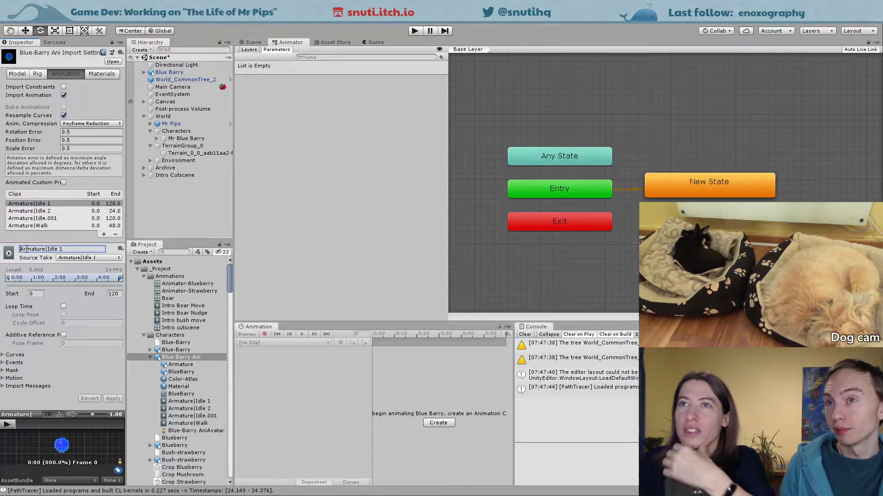
key("Down")
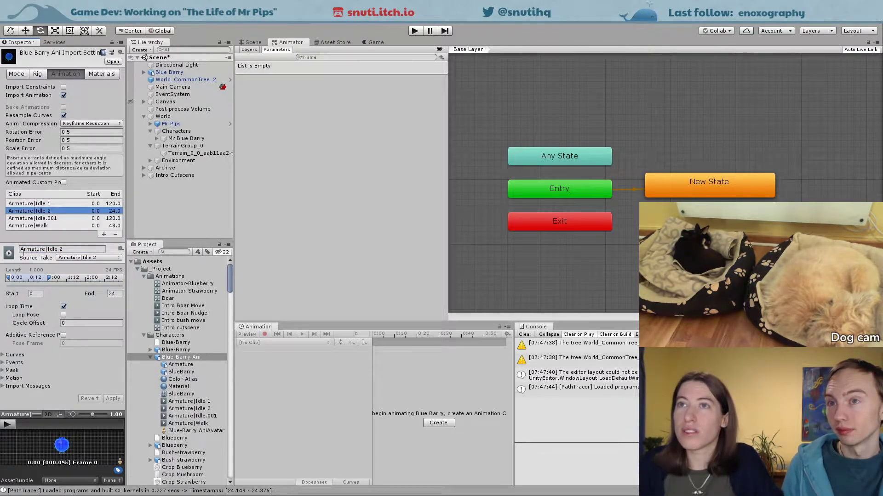
left_click(22, 249)
type("B")
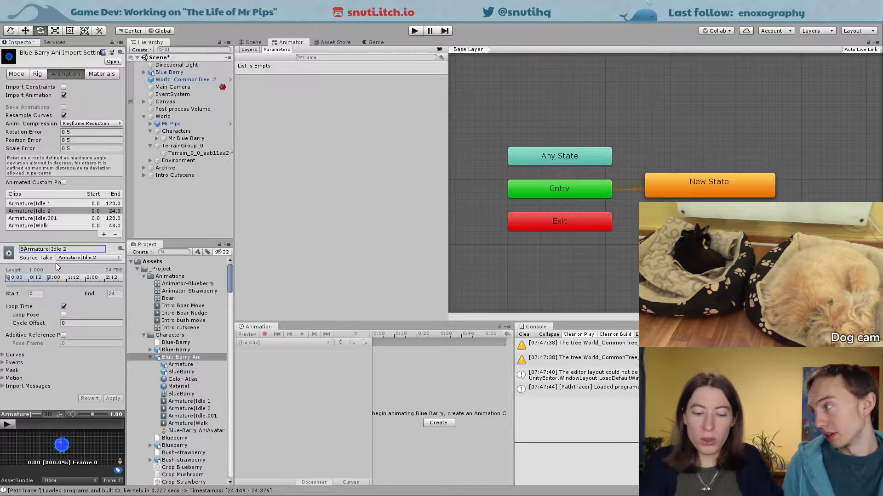
type("lueBarry_")
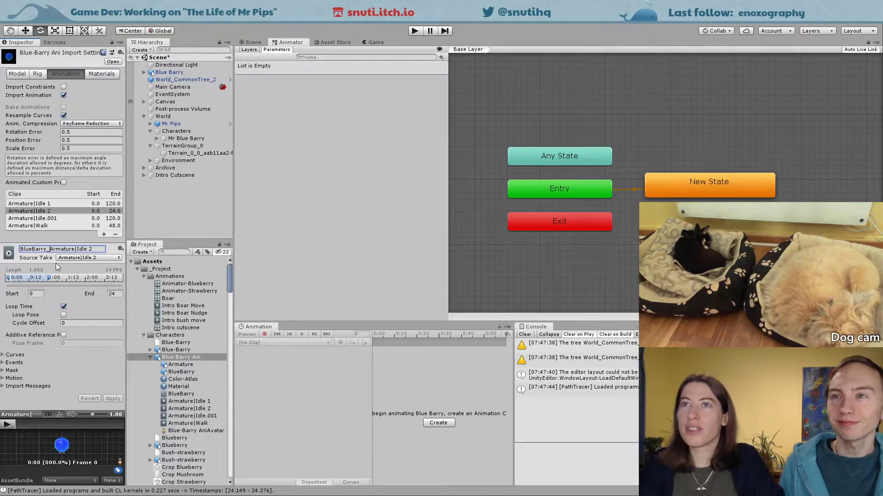
key("Return")
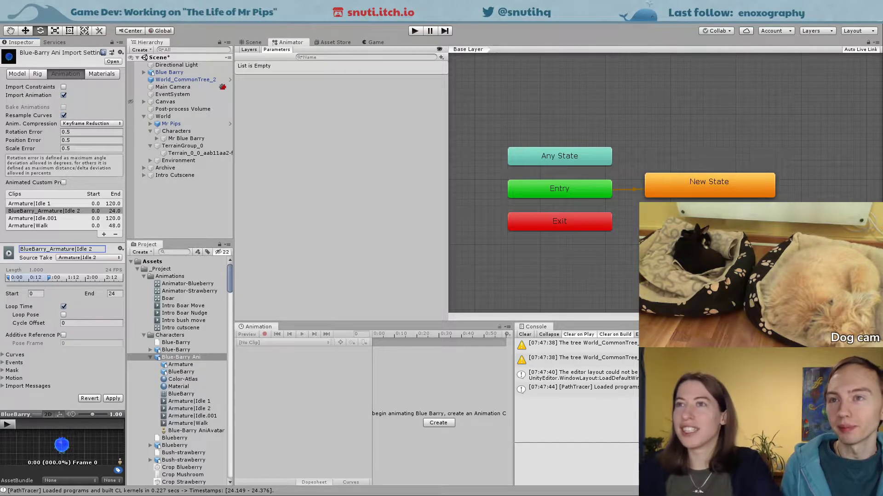
left_click(110, 400)
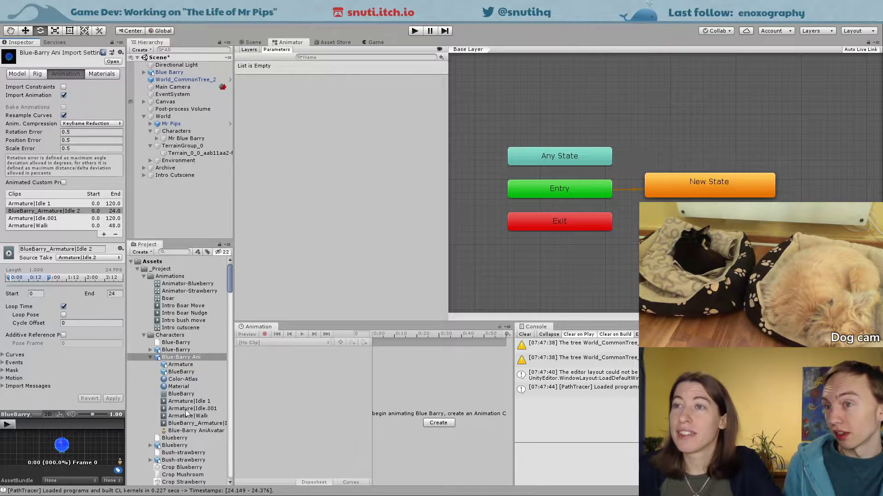
Step: Assign the BlueBarry_Armature|Idle 2 clip as New State's motion and check the selection in the list of motions
left_click_drag(184, 424, 745, 191)
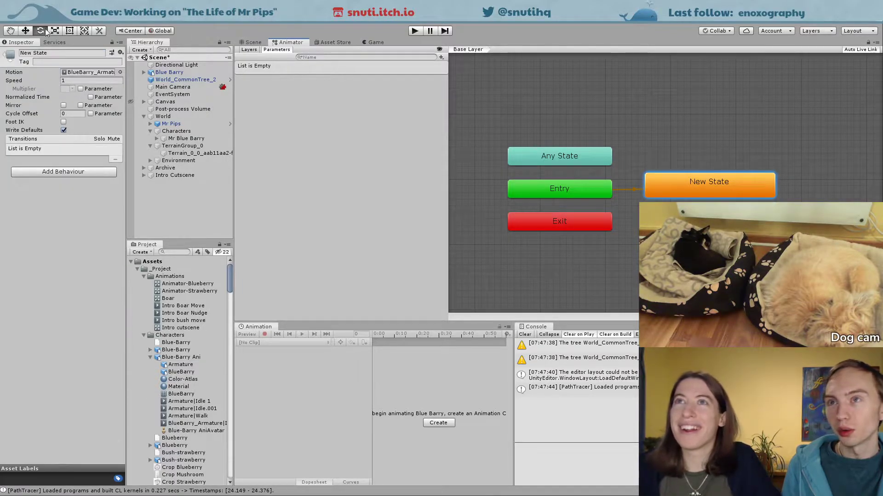
left_click(63, 54)
type("Idle")
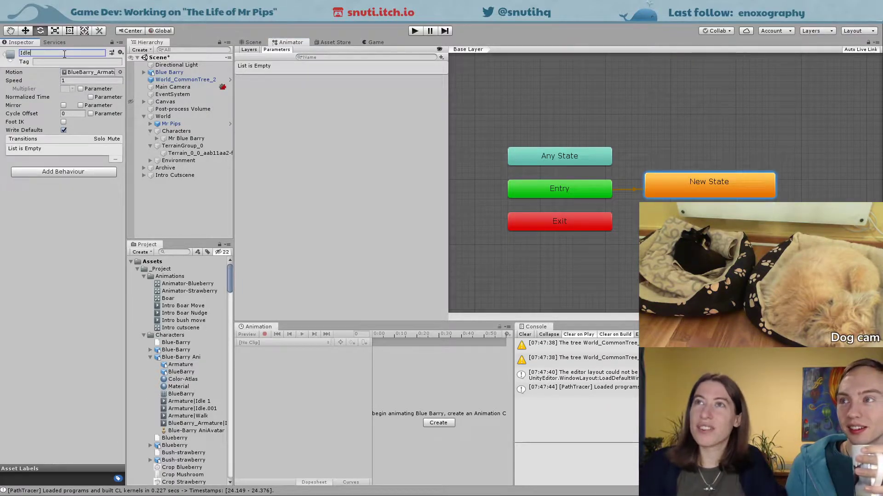
left_click(120, 72)
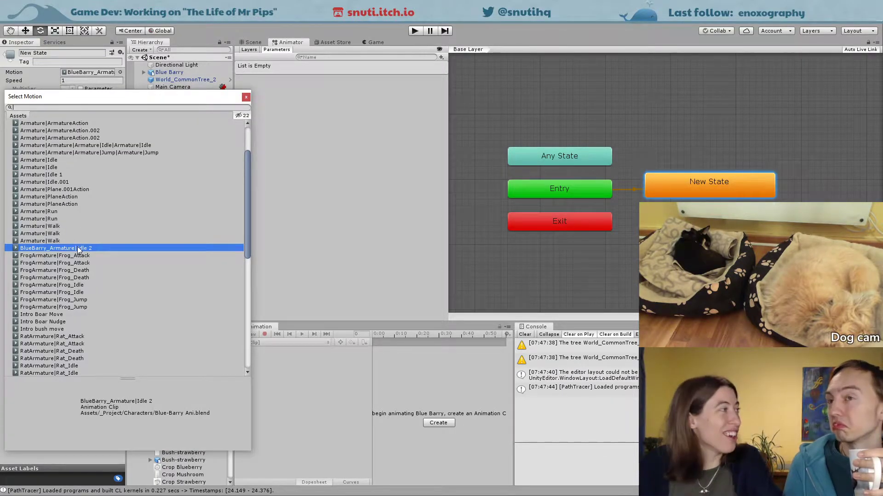
left_click(247, 97)
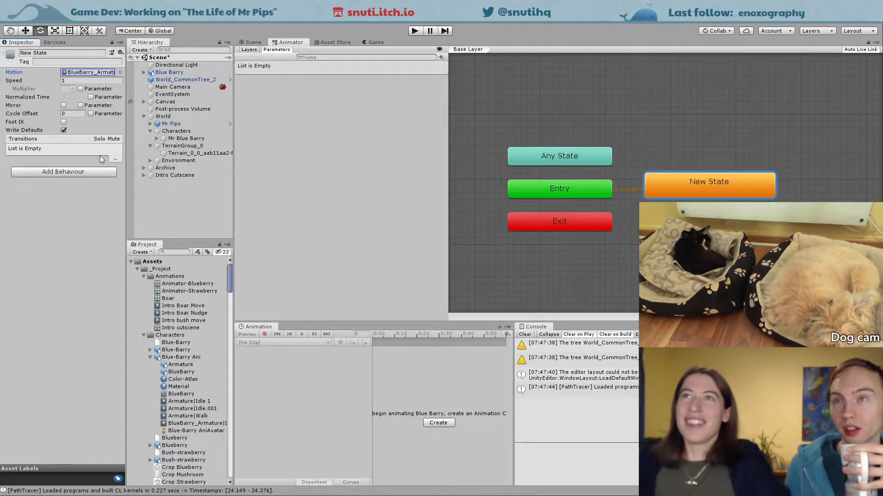
Step: Rename the New State animator state to "Idle" and save the scene
left_click(67, 52)
type("Idl")
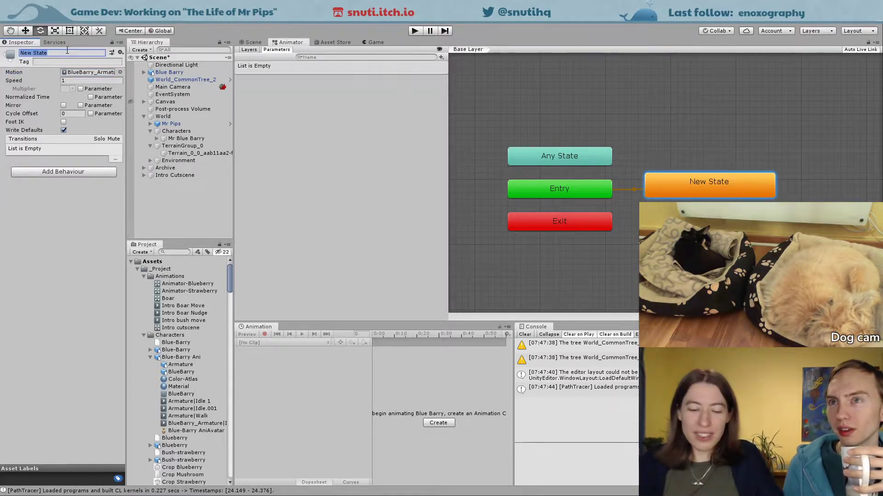
type("e")
key("Return")
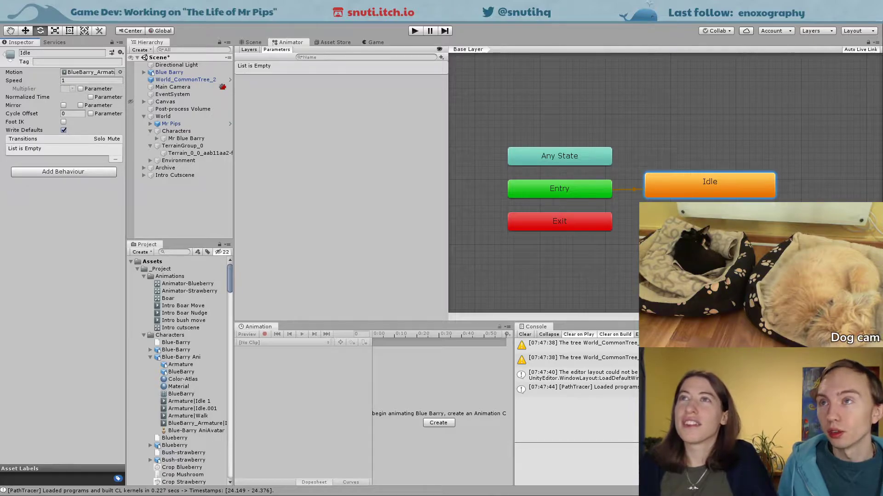
key("ctrl+s")
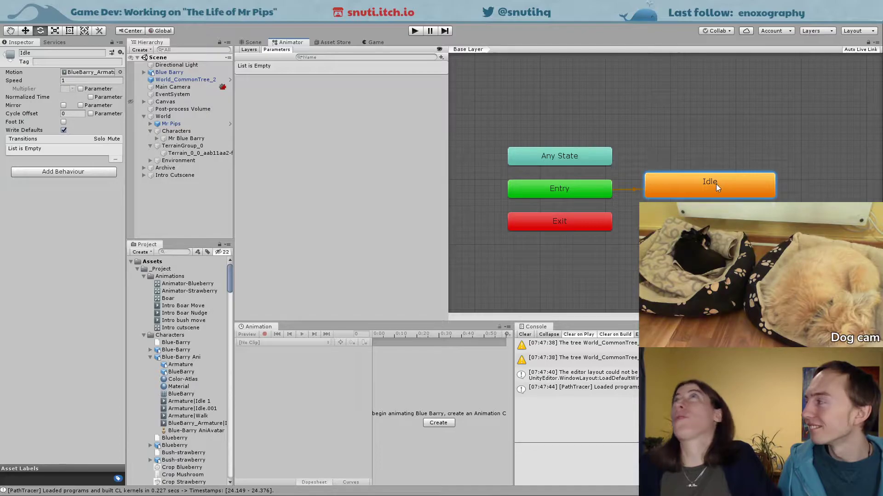
Step: Move the Idle state level with the Entry state in the animator graph
left_click(554, 192)
left_click_drag(675, 187, 666, 191)
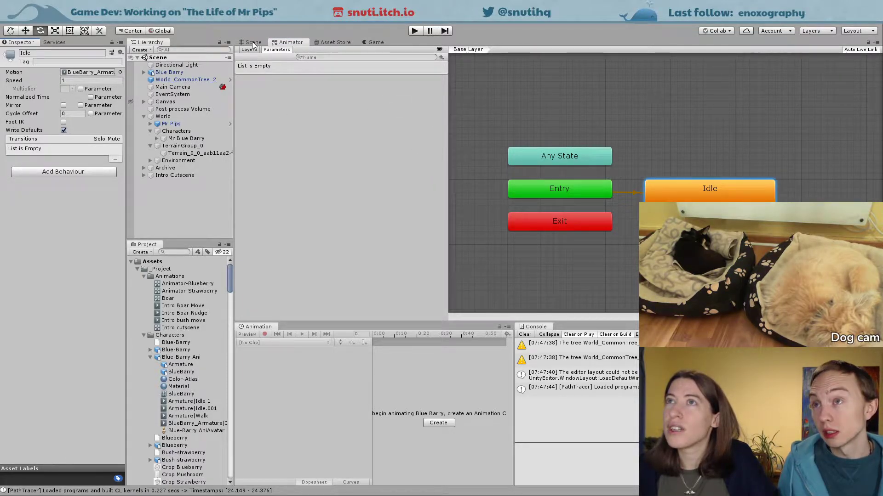
Step: Set Animator-Blueberry as the animator controller of the Blue Barry object in the scene
left_click(171, 74)
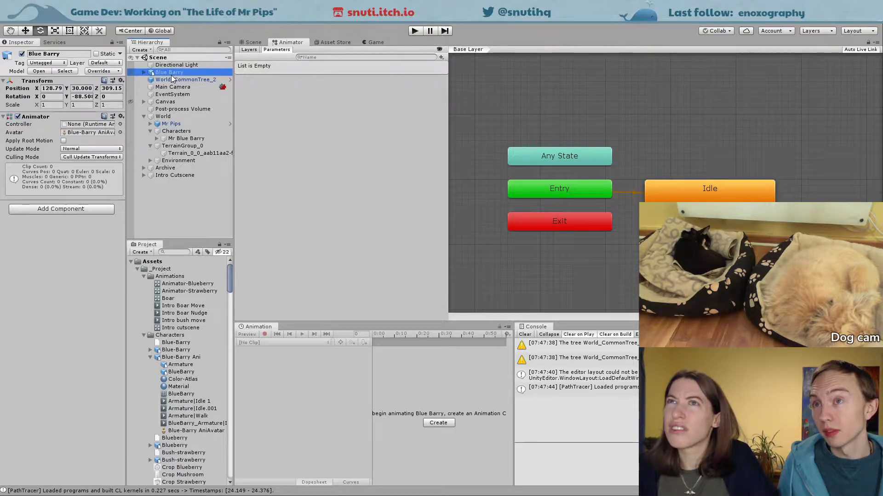
left_click(120, 124)
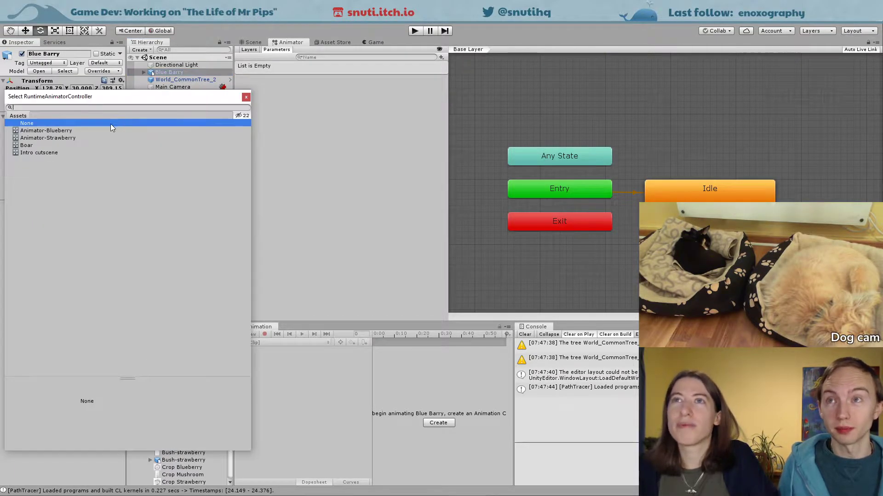
left_click(44, 130)
left_click(246, 97)
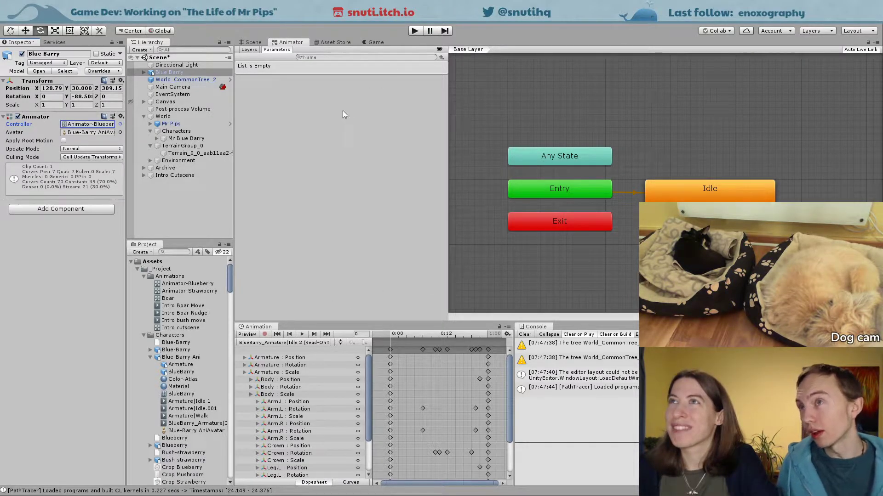
Step: In the Scene view, move Blue Barry from the riverside towards the forest, to about X 57.1, Z 49.5
left_click(250, 42)
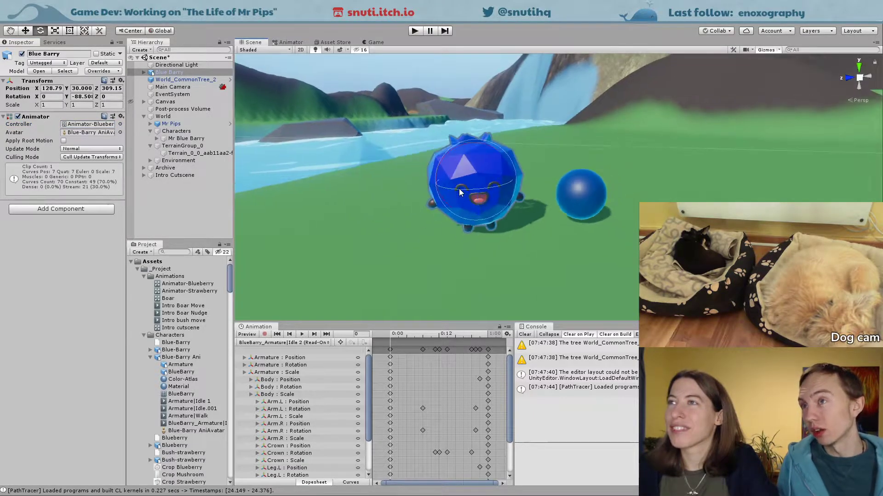
scroll(523, 215, "down", 5)
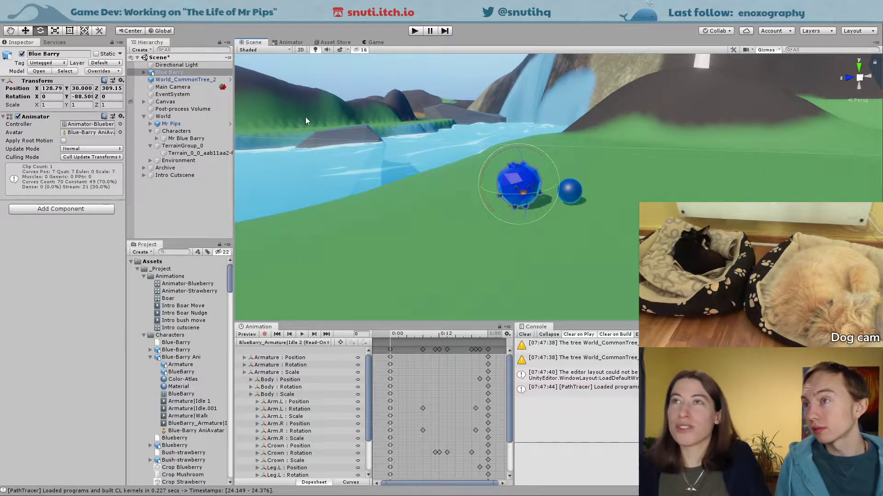
scroll(494, 201, "down", 3)
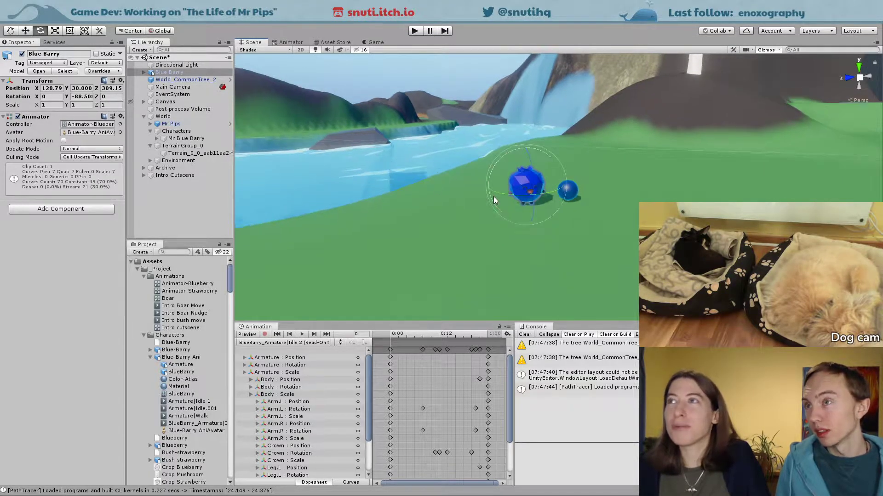
scroll(487, 200, "down", 2)
right_click_drag(478, 199, 434, 203)
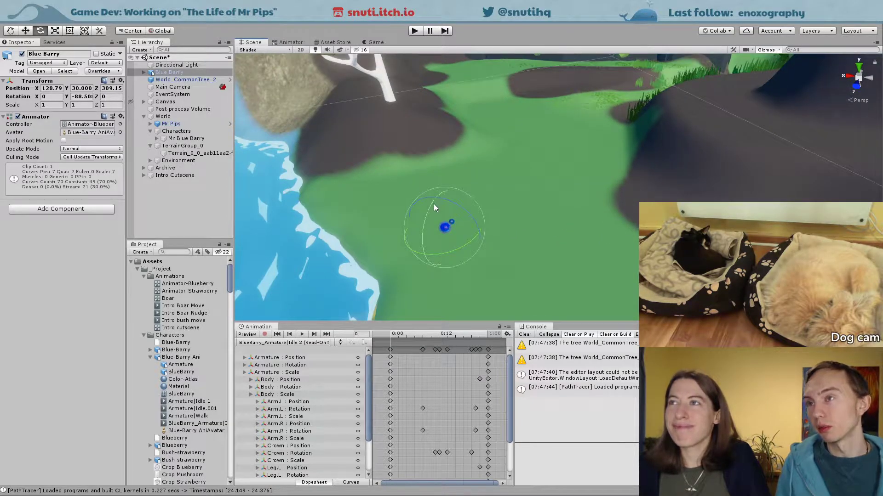
left_click(26, 32)
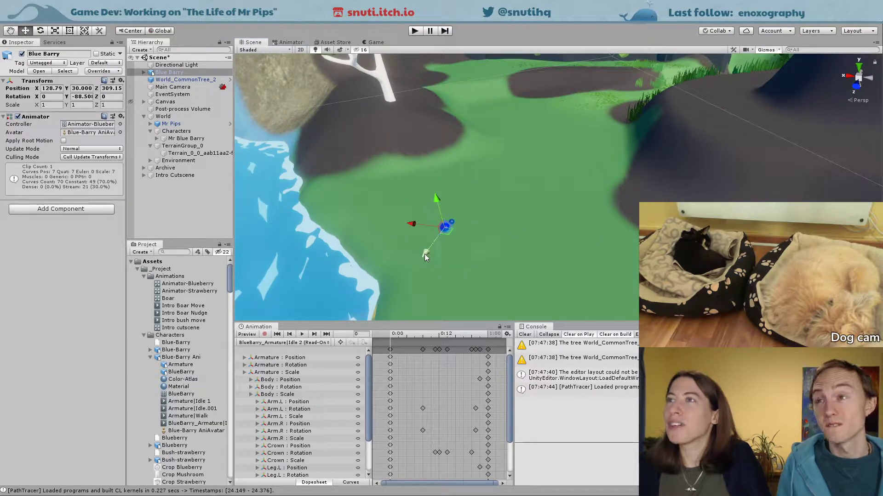
left_click_drag(424, 254, 450, 217)
scroll(544, 151, "up", 3)
scroll(545, 151, "down", 5)
left_click_drag(294, 266, 592, 105)
middle_click_drag(616, 88, 516, 206)
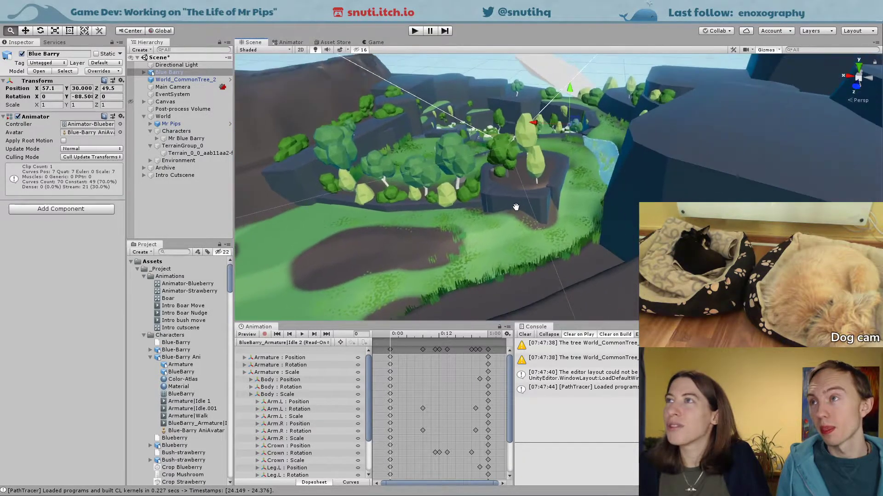
Step: Reposition Blue Barry over the grassy forest clearing, at about X 63.42, Y 24.43, Z 48
scroll(584, 159, "up", 5)
scroll(585, 159, "up", 5)
middle_click_drag(589, 164, 567, 145)
left_click_drag(567, 145, 524, 152)
left_click_drag(358, 188, 369, 281)
middle_click_drag(399, 275, 480, 149)
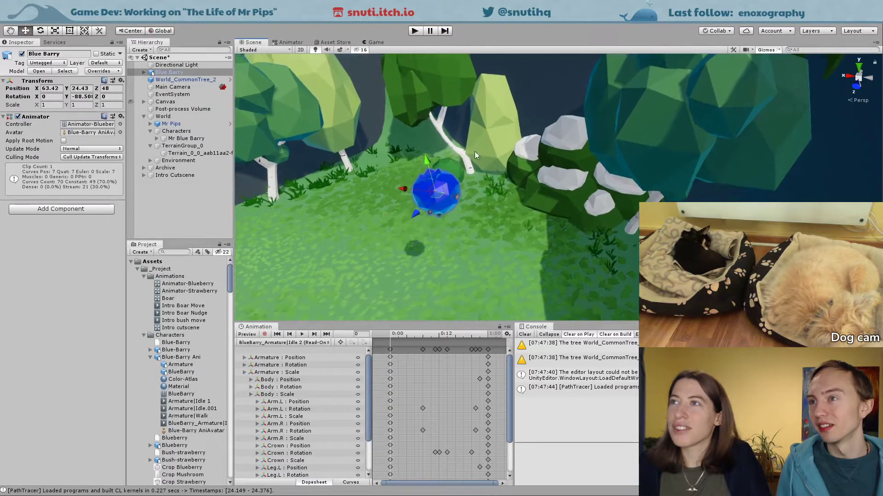
Step: Lower Blue Barry to about Y 14.38 in the clearing and rotate him to about 31.8° around Y
left_click_drag(426, 161, 441, 317)
right_click_drag(440, 318, 464, 45, "alt")
left_click_drag(454, 192, 456, 244)
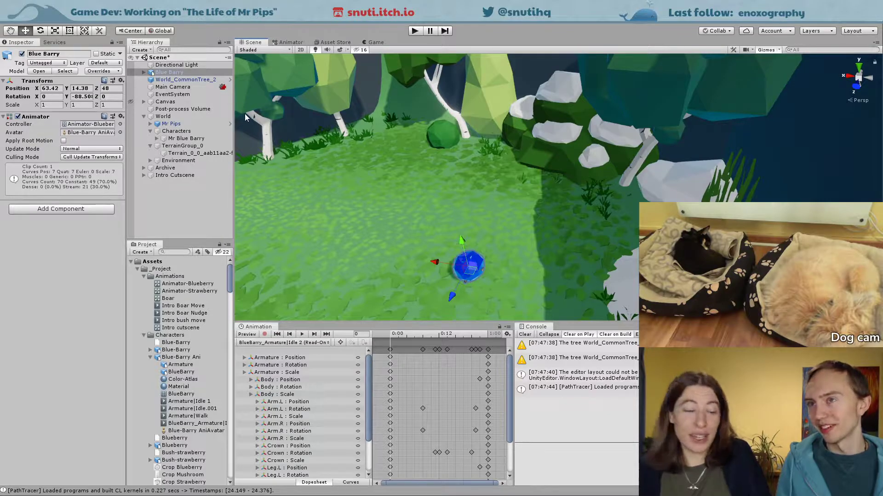
key("e")
left_click_drag(487, 293, 313, 258)
Step: Play-test the scene to watch Blue Barry's idle animation in the clearing, and stop the playback
left_click(415, 31)
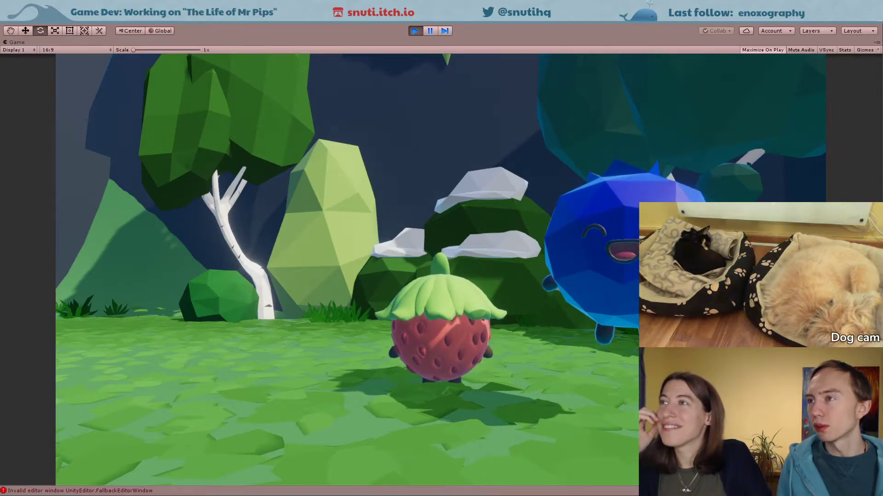
key("Escape")
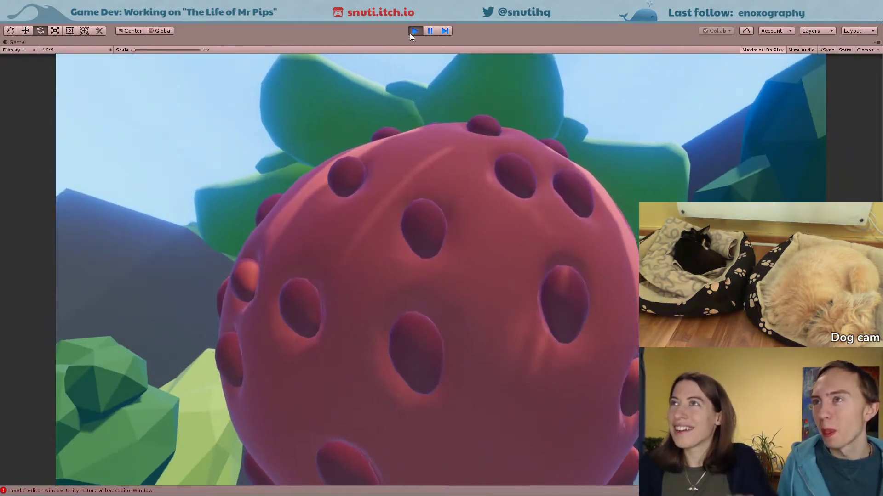
left_click(413, 33)
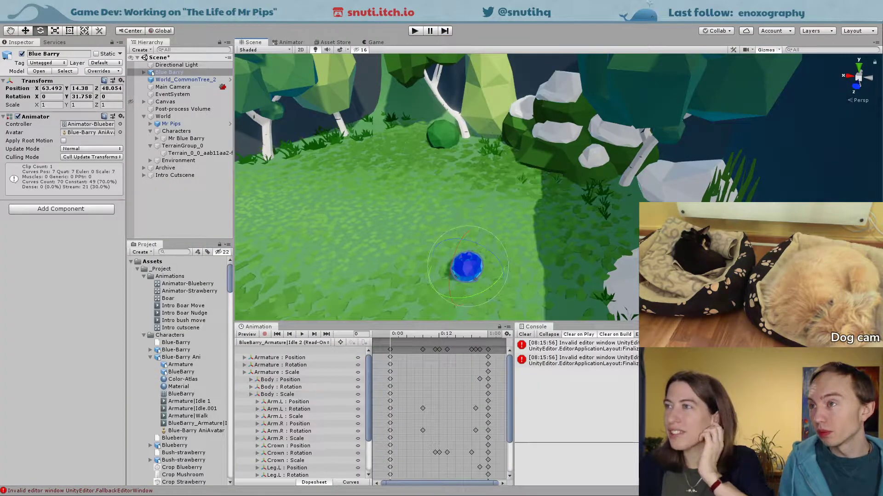
Step: Frame Blue Barry up close in the Scene view with the Move tool active
middle_click_drag(485, 267, 593, 190)
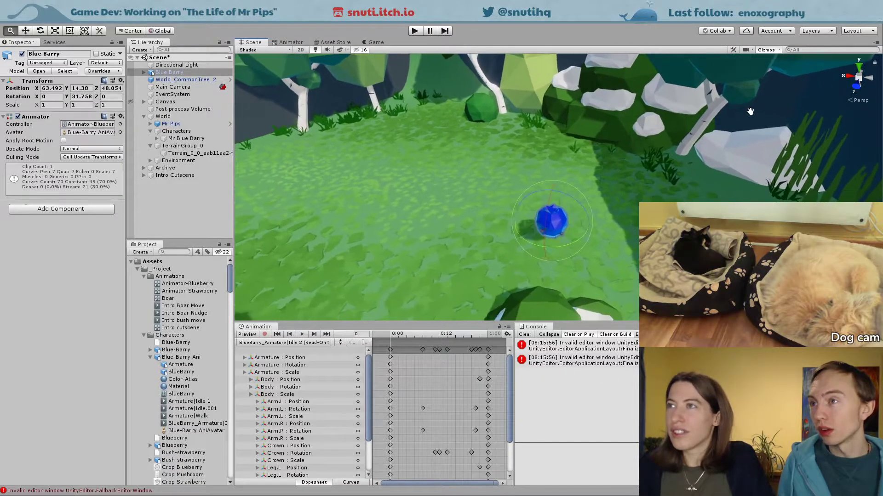
scroll(520, 222, "down", 10)
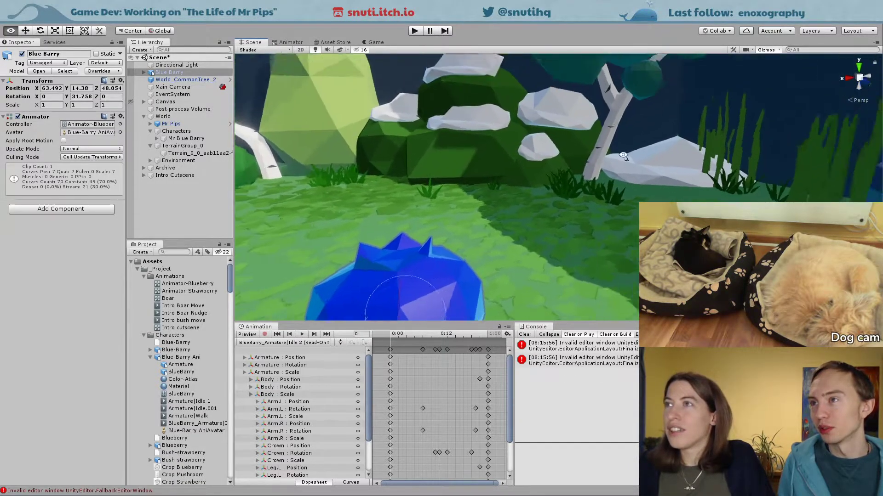
key("f")
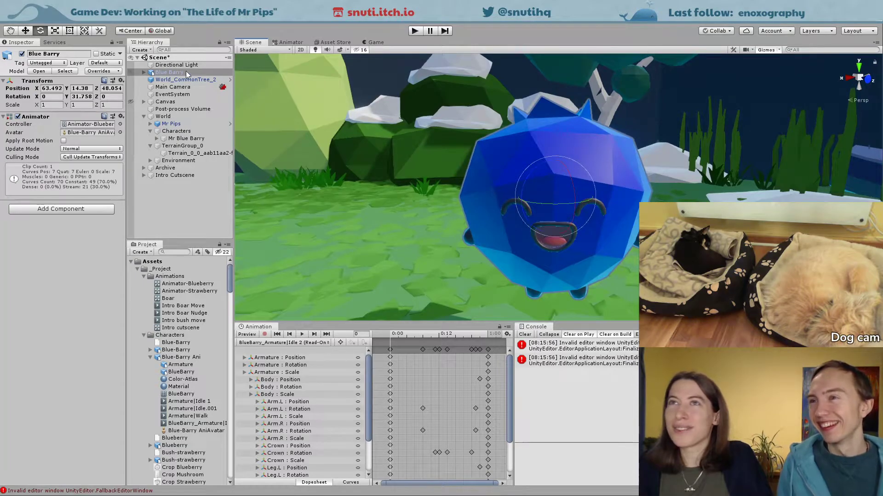
left_click(25, 30)
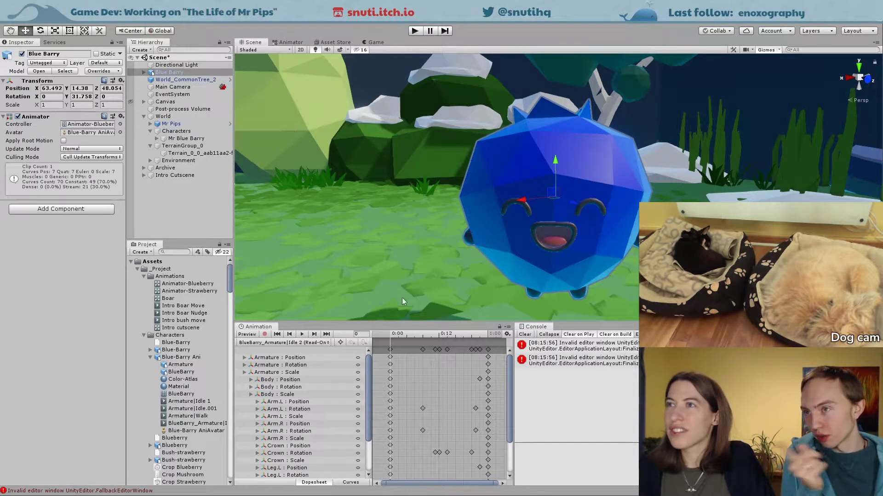
Step: Preview the Idle 2 clip at frame 0 and examine the position, rotation and scale tracks of Blue Barry's leg bones
mouse_move(402, 332)
left_mouse_down()
mouse_move(507, 337)
mouse_move(387, 334)
left_mouse_up()
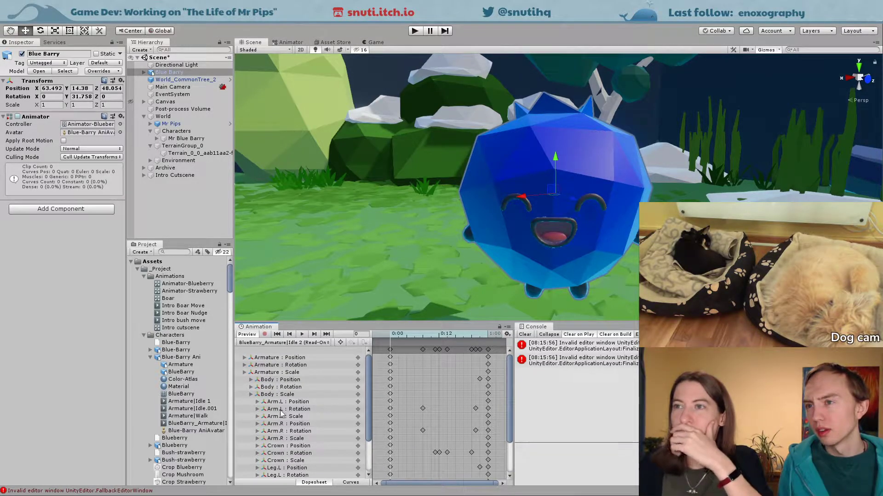
scroll(281, 413, "down", 3)
left_click(295, 427)
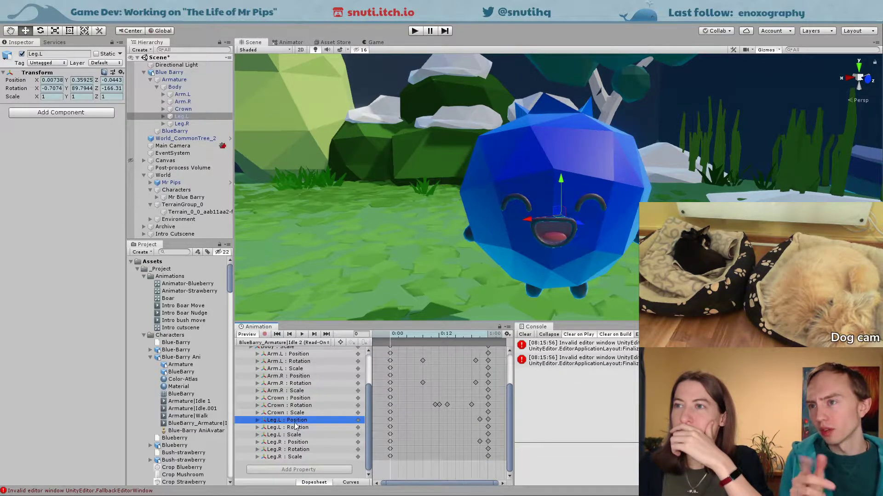
left_click(296, 434)
left_click(294, 442)
left_click(295, 435)
left_click(295, 421)
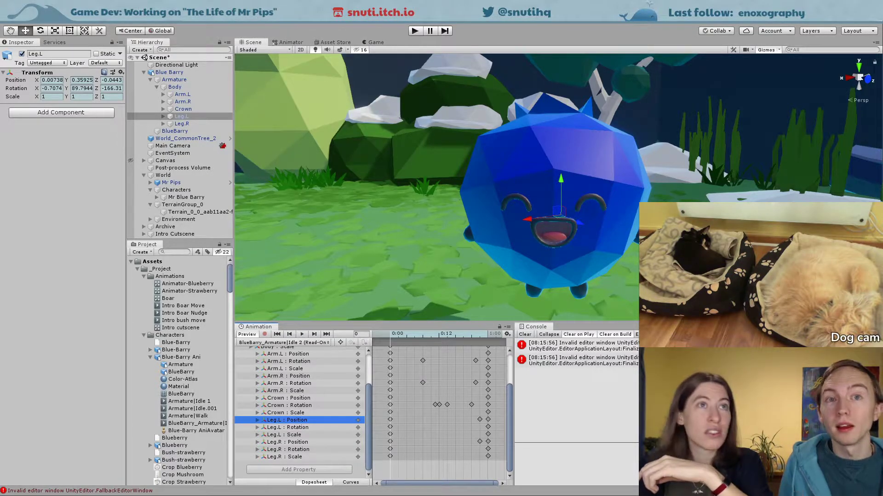
Step: Switch to Blender and examine the Idle 2 curve keyframes that lie before frame 0 in the Graph Editor
key("alt+Tab")
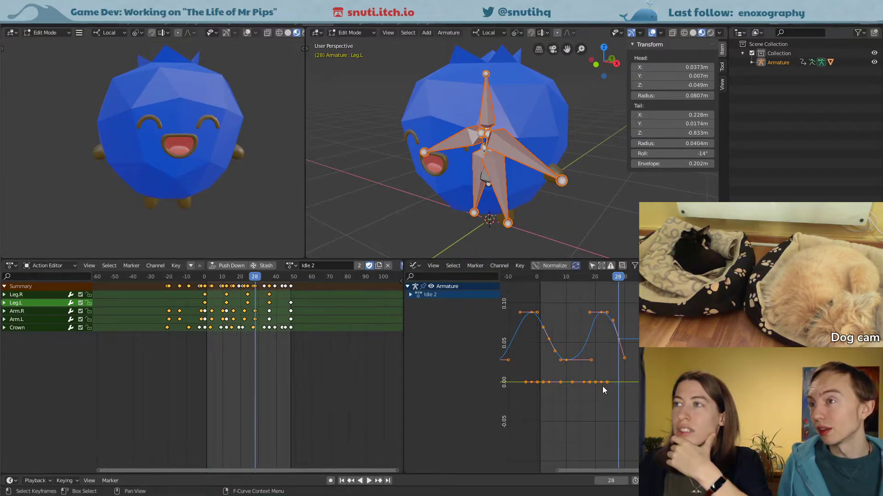
scroll(603, 390, "down", 5)
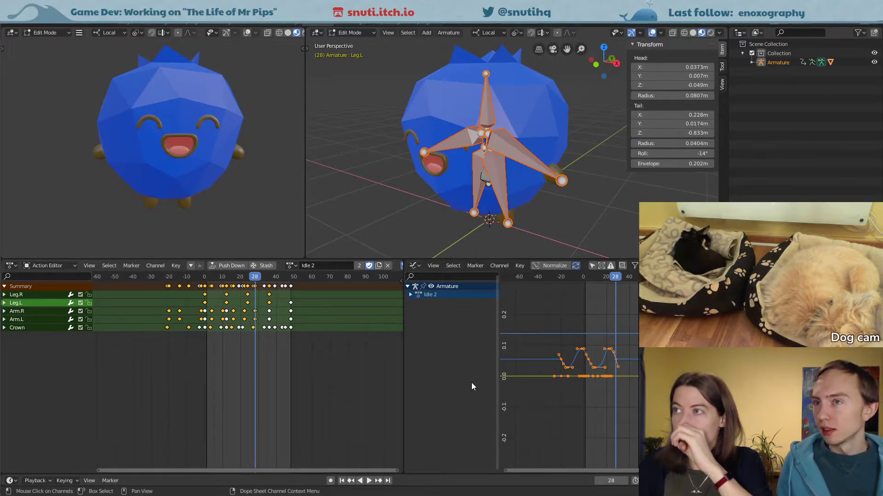
left_click_drag(519, 326, 644, 389)
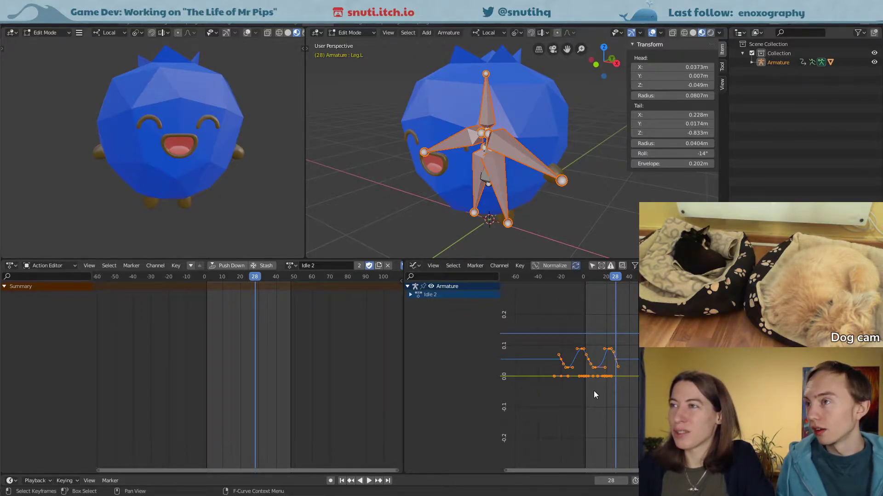
left_click_drag(521, 322, 578, 412)
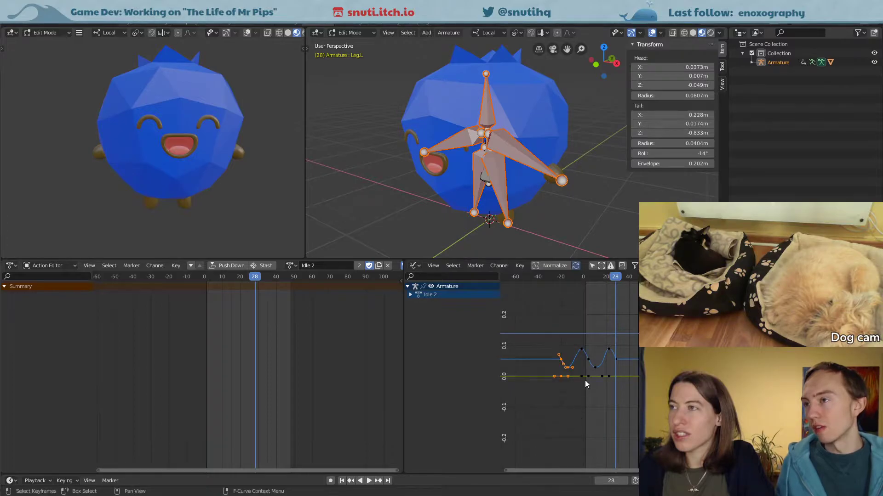
scroll(596, 355, "up", 5)
middle_click_drag(563, 356, 610, 360)
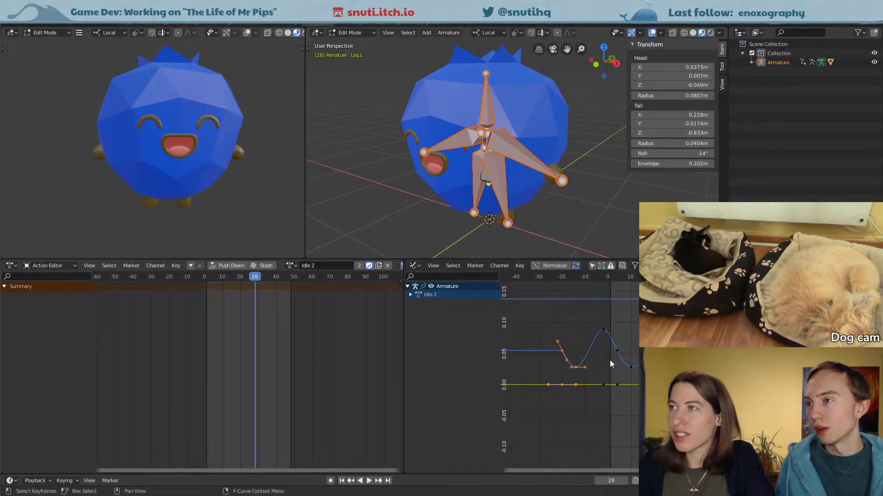
scroll(610, 360, "up", 1)
scroll(574, 363, "down", 2)
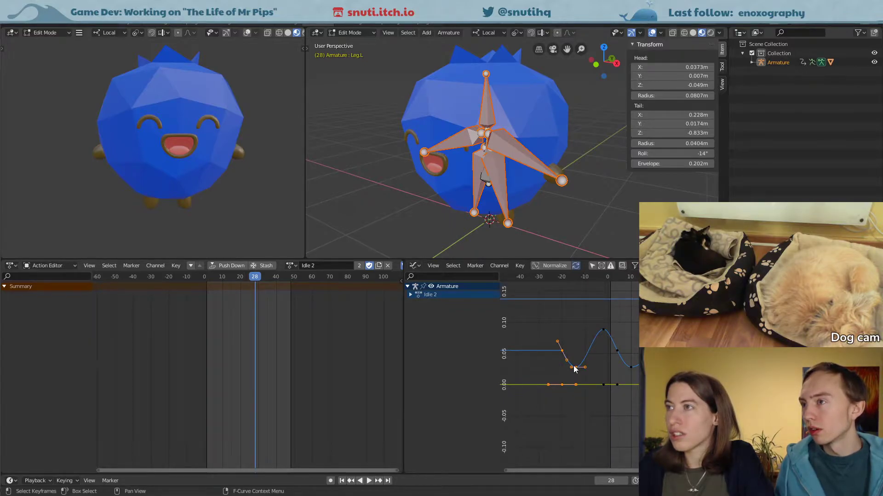
left_click_drag(604, 307, 608, 407)
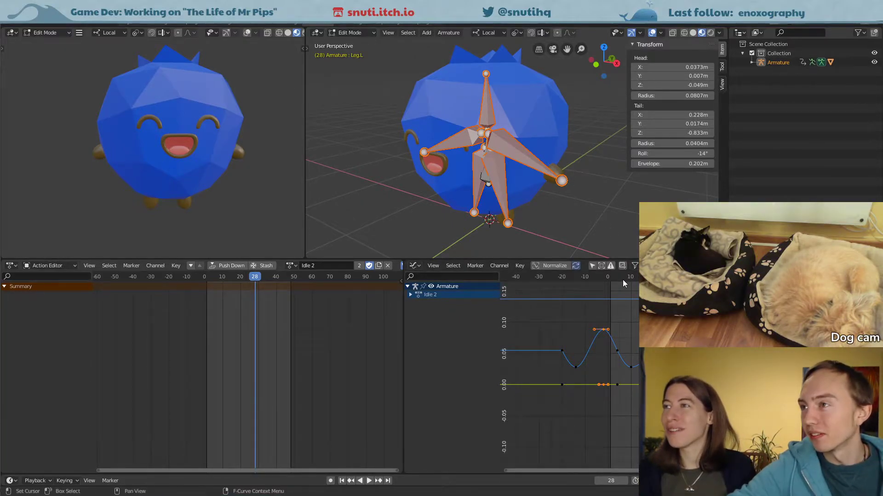
Step: Play back the Idle 2 action from frame 0 and stop it at frame 24
key("shift+Left")
key("space")
key("Escape")
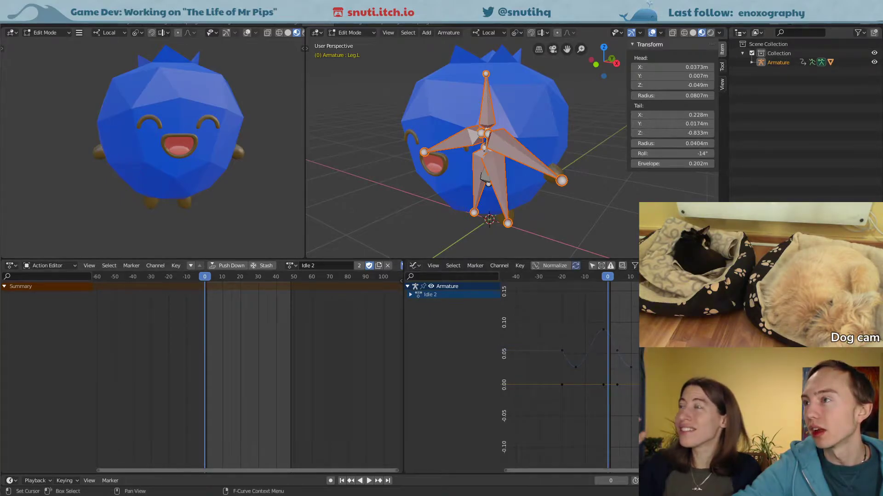
key("space")
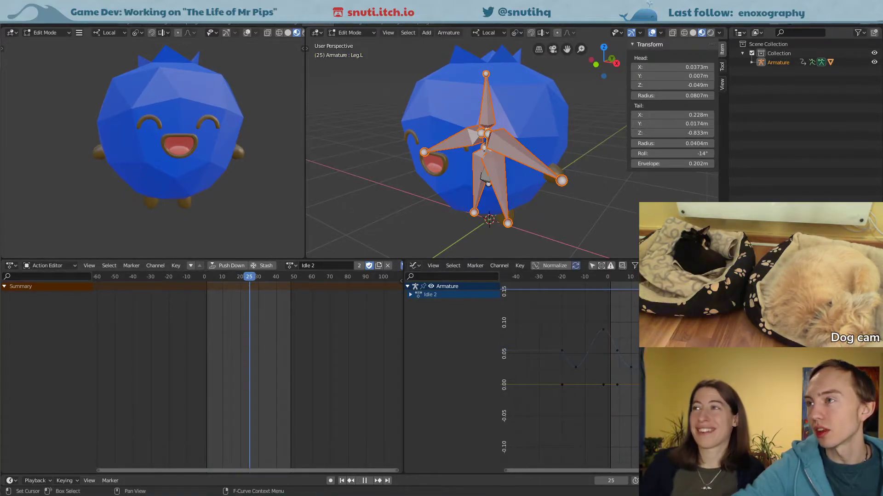
key("Left")
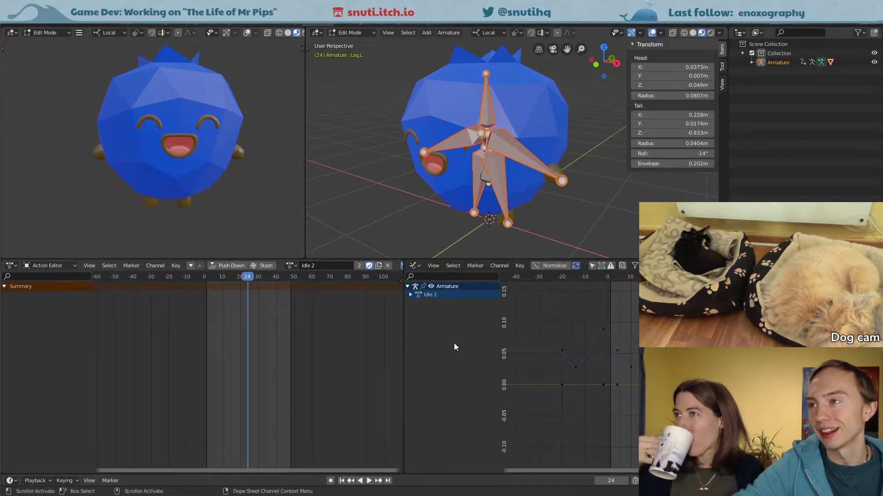
Step: Expand the Armature hierarchy in the outliner down to the child bones of Body
left_click(752, 62)
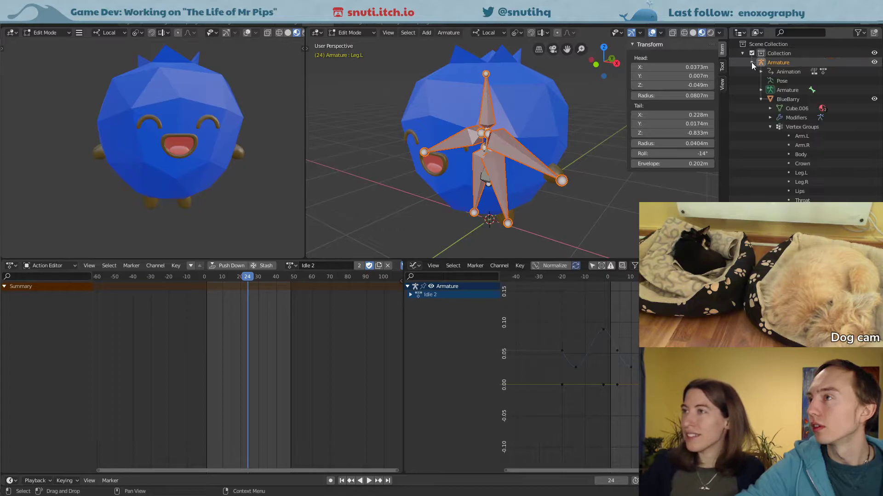
left_click(760, 90)
left_click(771, 99)
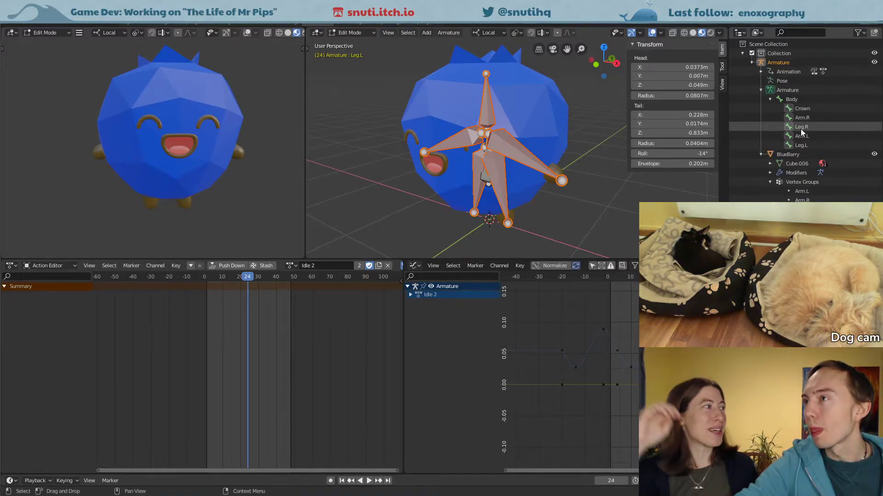
Step: Select the visible curve keyframes of Idle 2 and set the current frame to 0
left_click_drag(549, 312, 641, 390)
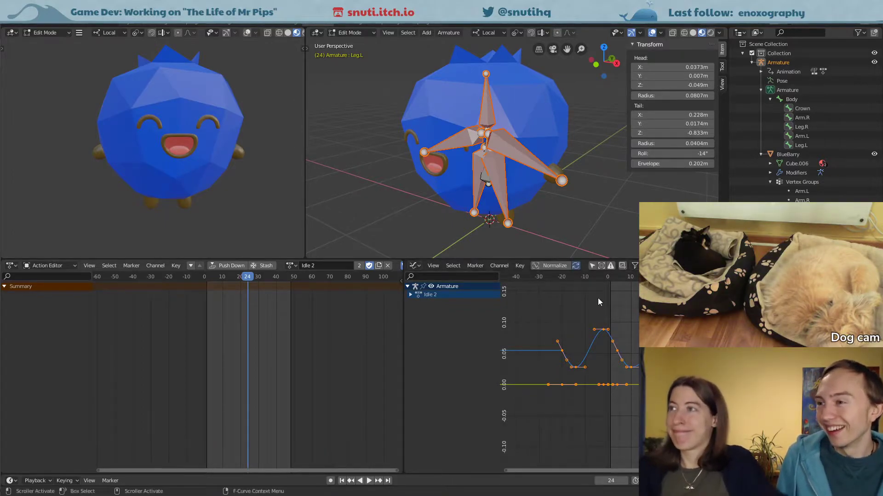
scroll(616, 322, "up", 2)
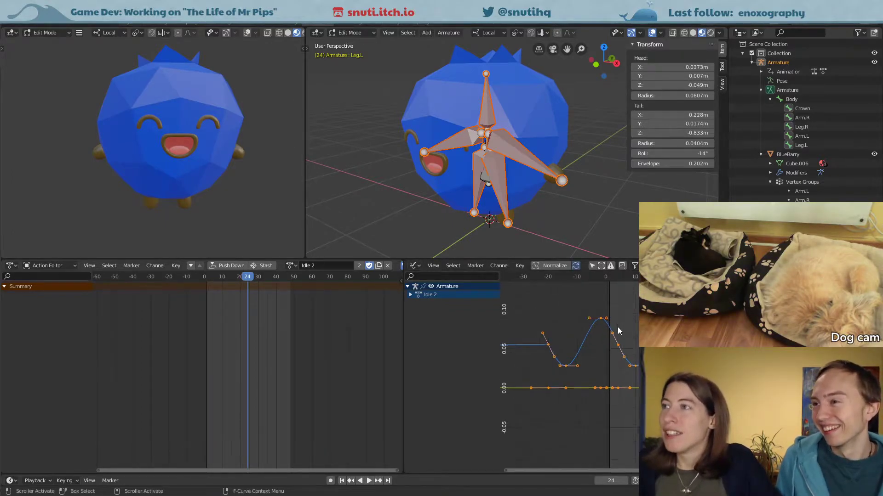
left_click(605, 276)
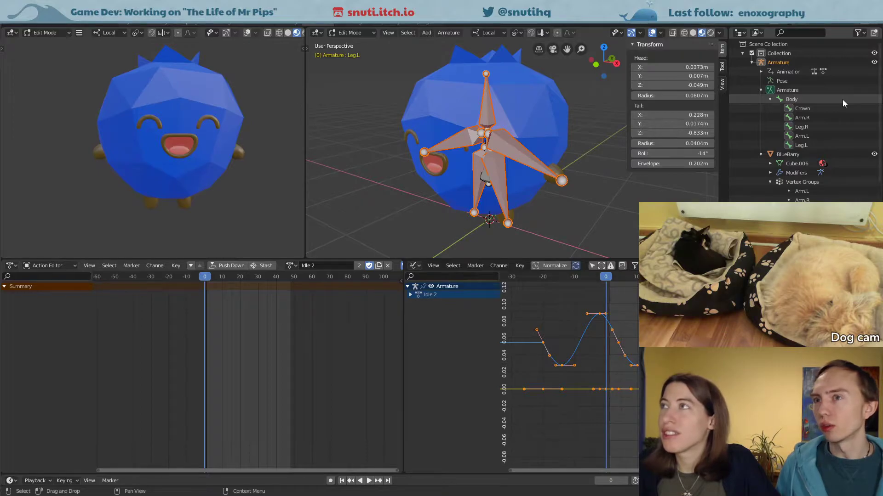
Step: Select the armature data together with the Body bone and its crown, arm and leg bones in the outliner
left_click(829, 92)
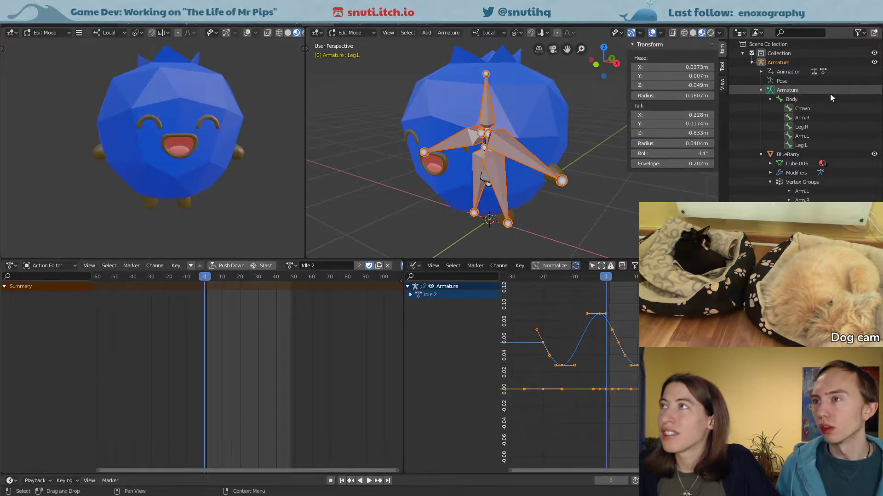
left_click(770, 99)
left_click_drag(790, 99, 802, 145)
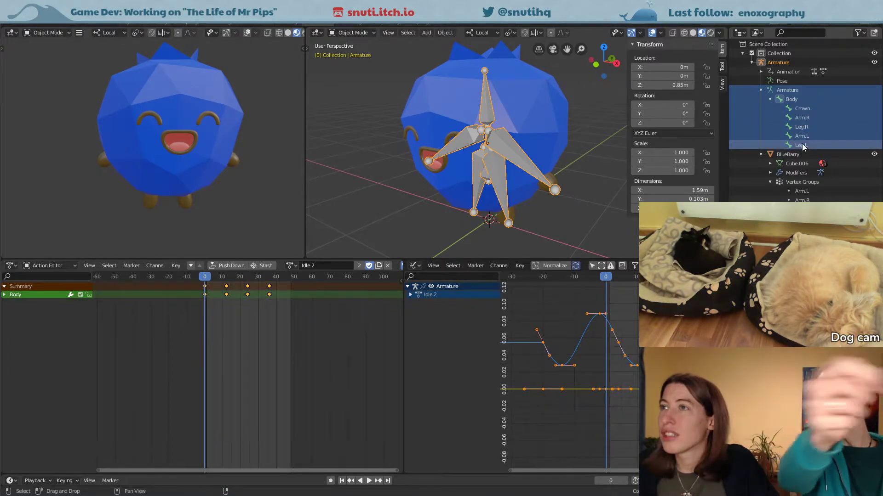
Step: Expand the Idle 2 channels in the Graph Editor and show the hidden Leg.L, Arm.R and Crown curves
left_click(411, 295)
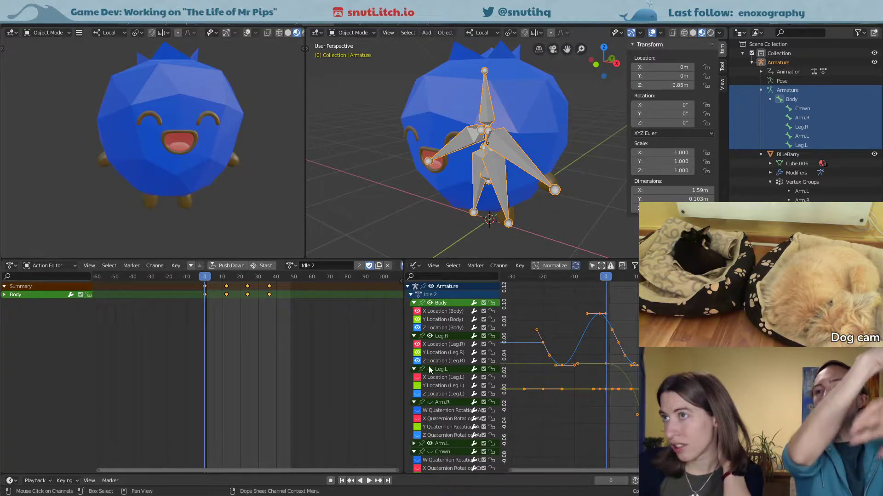
left_click(430, 401)
scroll(430, 407, "down", 2)
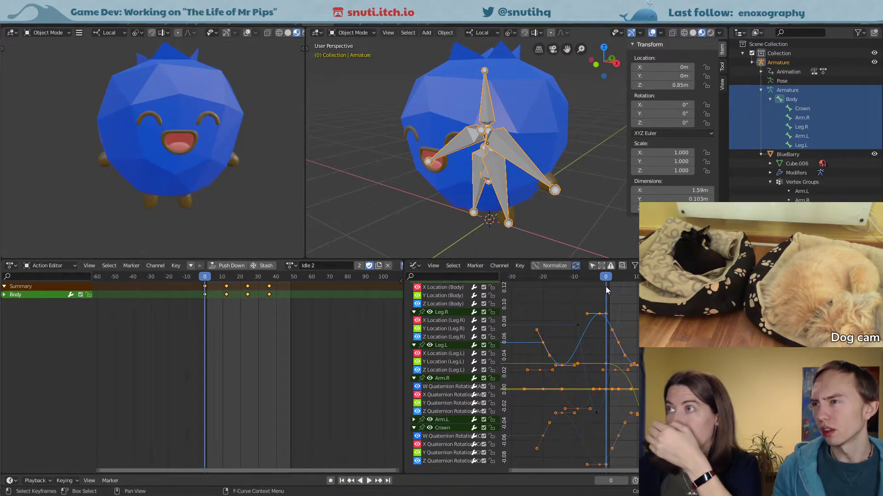
scroll(609, 322, "down", 3)
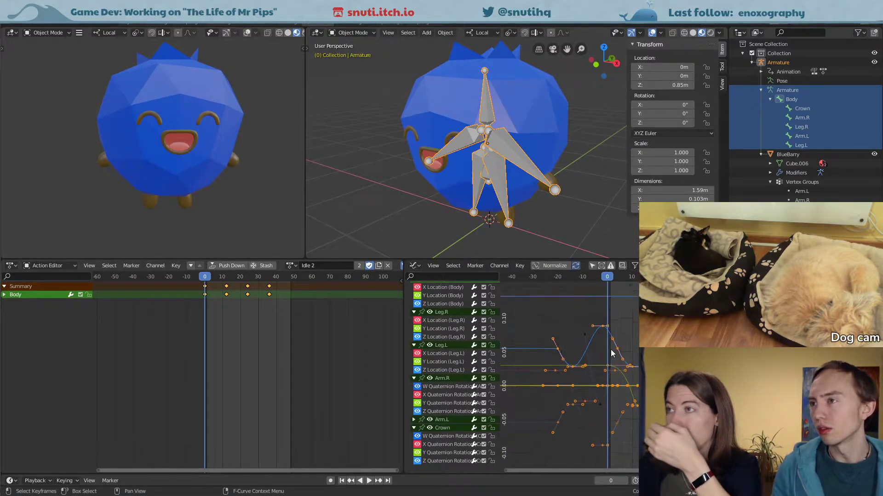
scroll(545, 294, "down", 1)
Step: Select the keyframes of all shown curves and insert keyframes at frame 0 on only the selected channels
left_click_drag(545, 294, 745, 448)
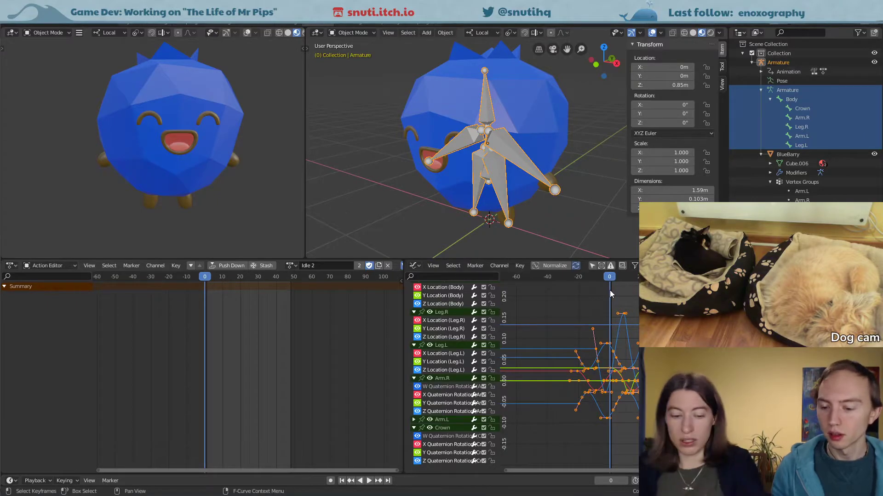
key("i")
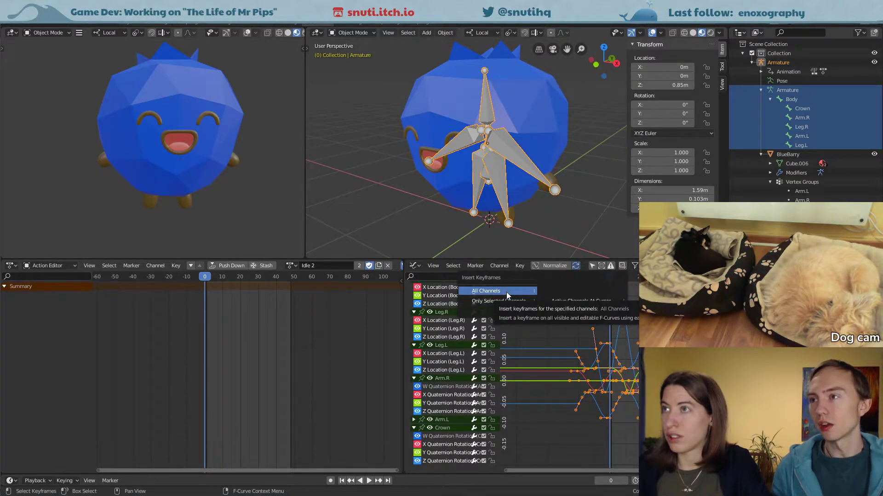
left_click(510, 303)
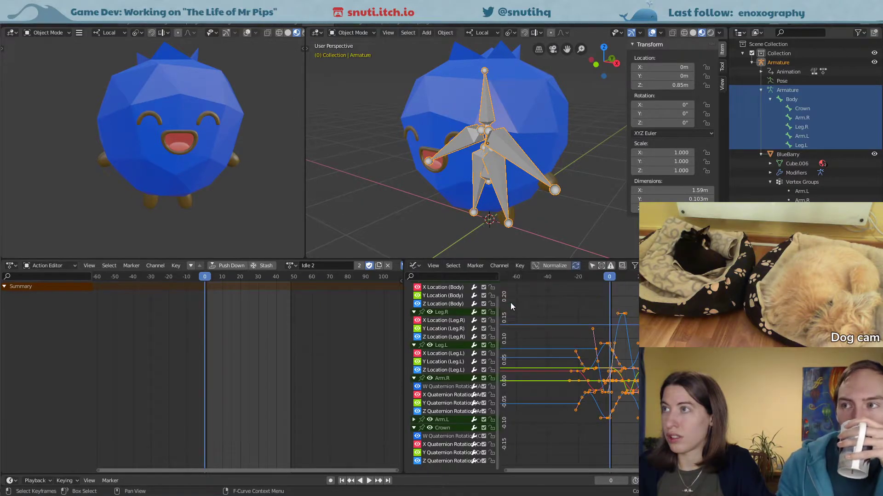
scroll(633, 338, "up", 3)
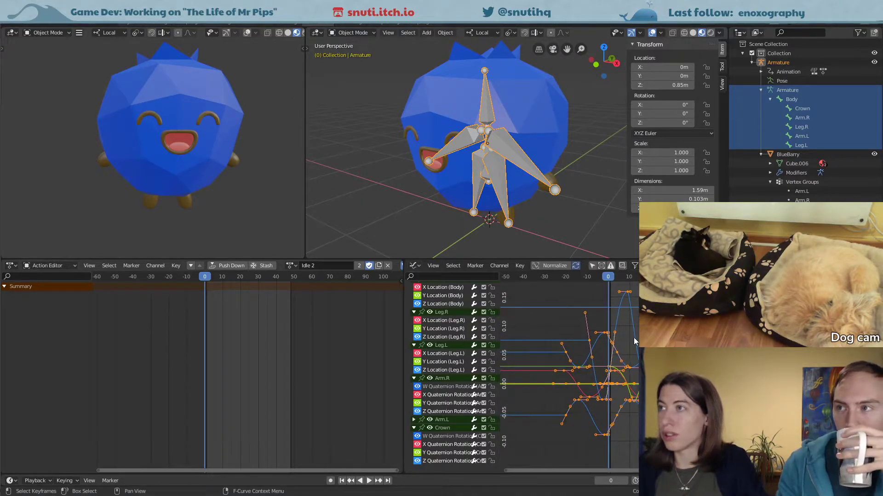
middle_click_drag(633, 337, 607, 343, "ctrl")
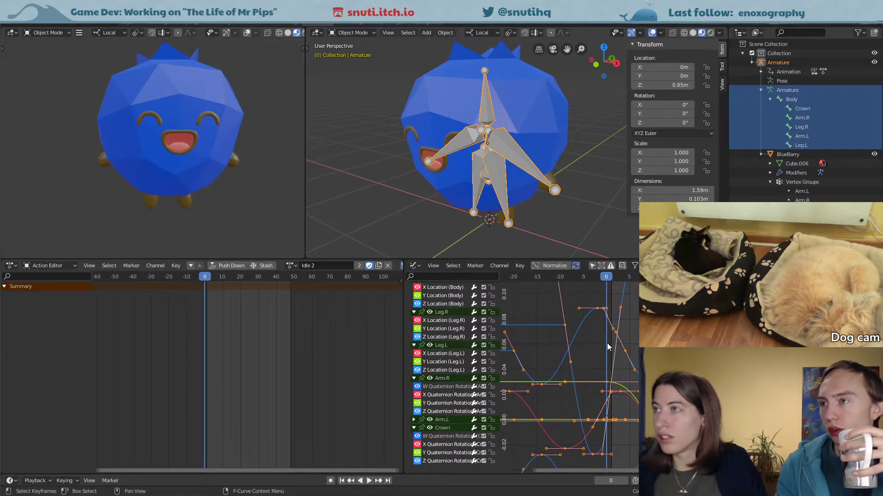
Step: Compare the Idle 2 curves with and without the inserted frame 0 keyframes by repeatedly undoing and redoing the insertion
left_click(624, 358)
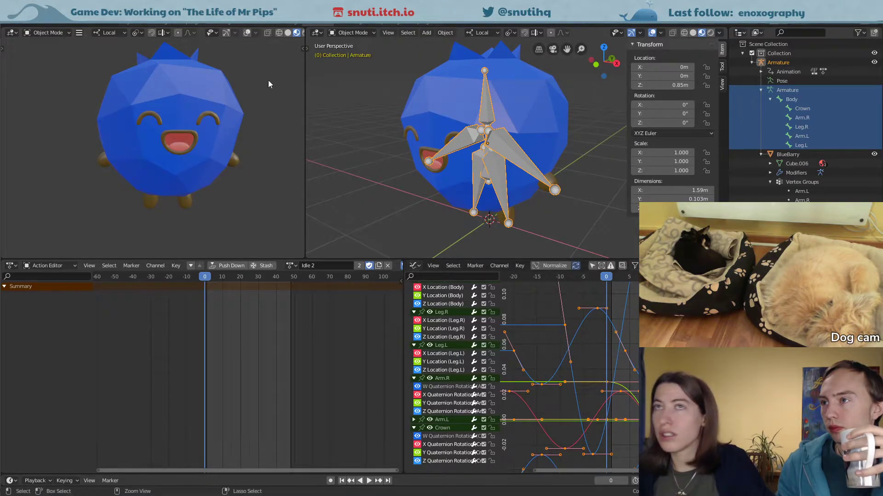
left_click(37, 25)
left_click(43, 41)
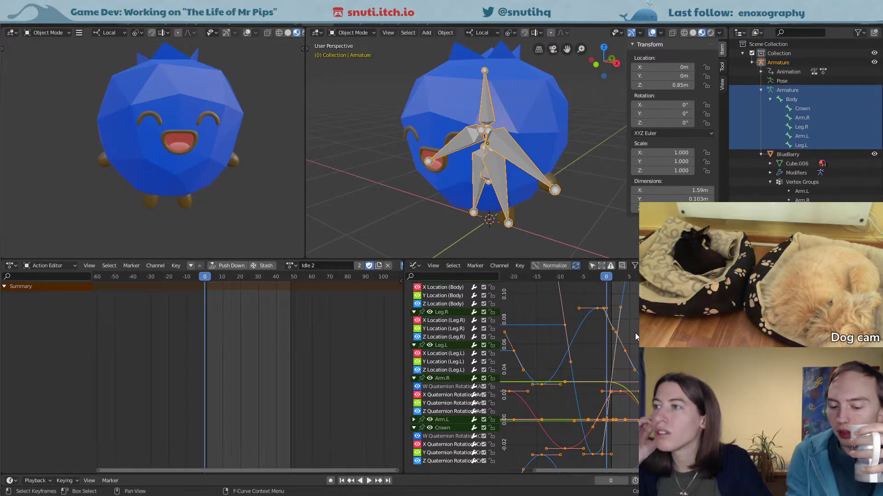
key("ctrl+z")
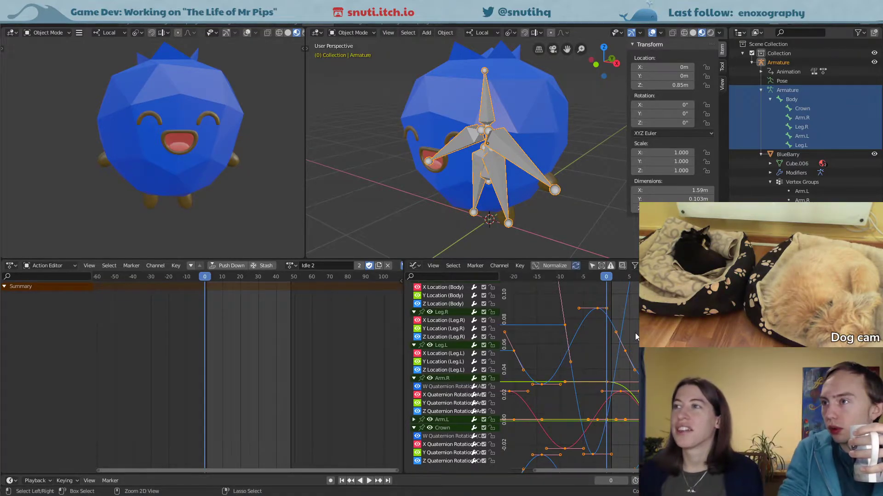
key("ctrl+shift+z")
key("ctrl+z")
key("ctrl+shift+z")
key("ctrl+z")
key("ctrl+shift+z")
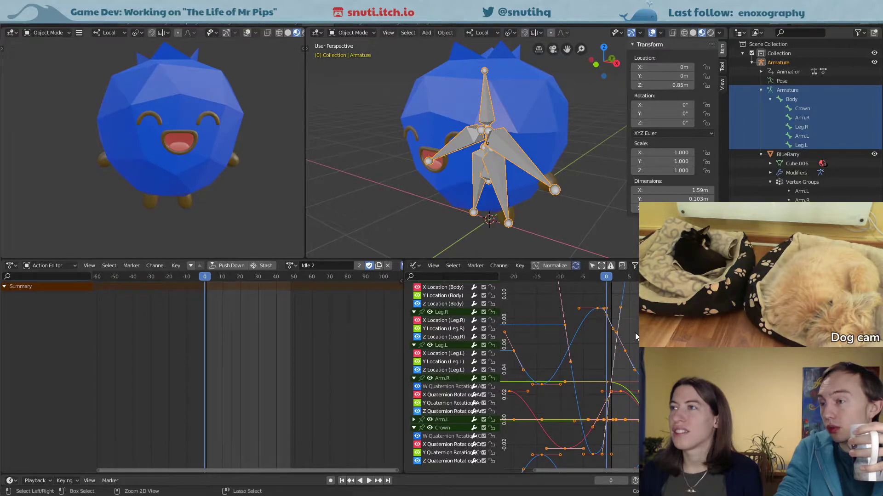
key("ctrl+z")
key("ctrl+z")
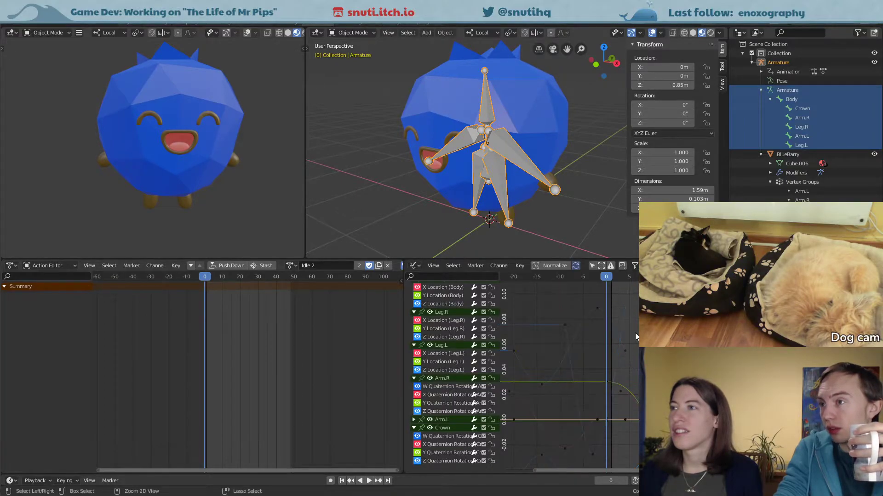
key("ctrl+shift+z")
key("ctrl+shift+z")
key("ctrl+z")
key("ctrl+shift+z")
key("ctrl+z")
key("ctrl+shift+z")
key("ctrl+z")
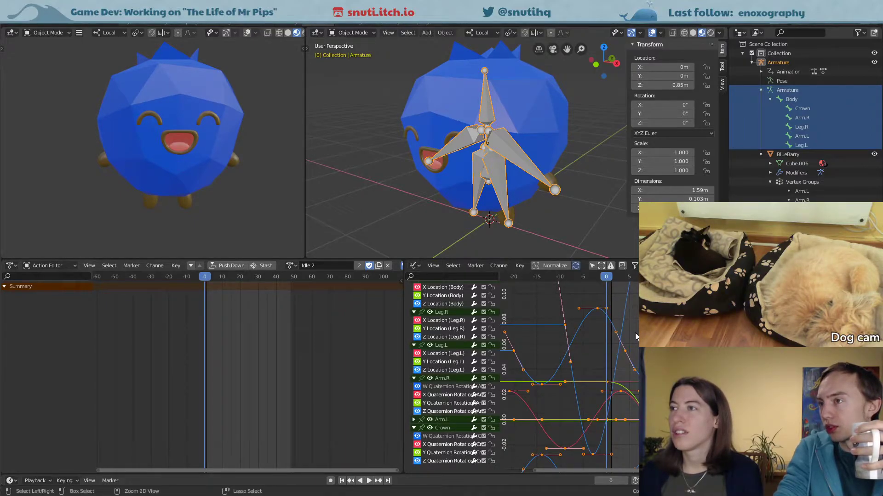
key("ctrl+shift+z")
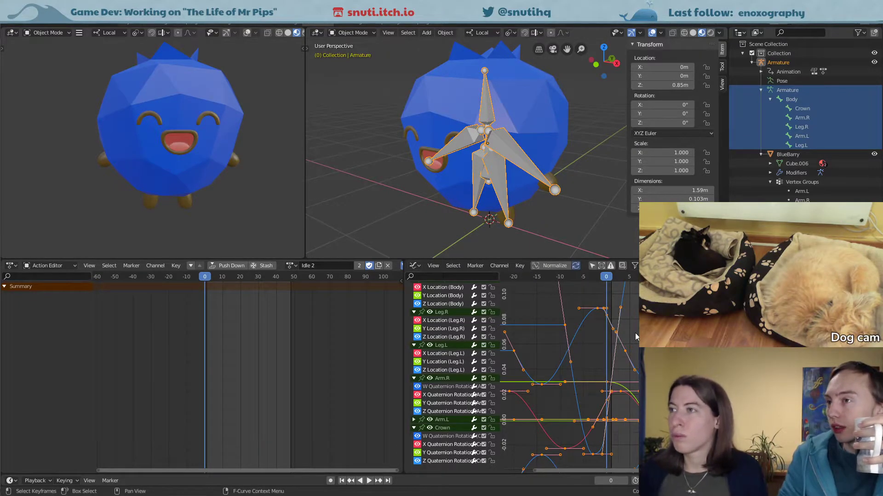
Step: Select the Idle 2 keyframes located before frame 0 on the shown curves and delete them
scroll(627, 338, "down", 5)
left_click_drag(539, 305, 609, 457)
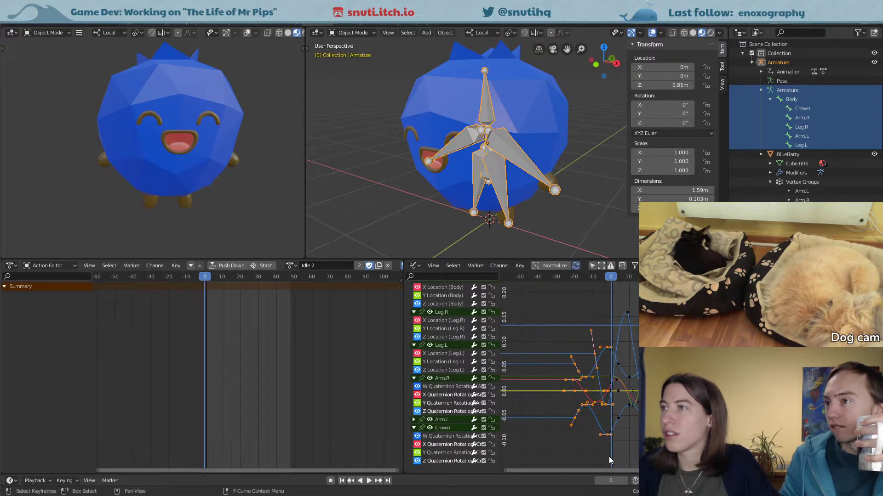
key("x")
left_click(595, 432)
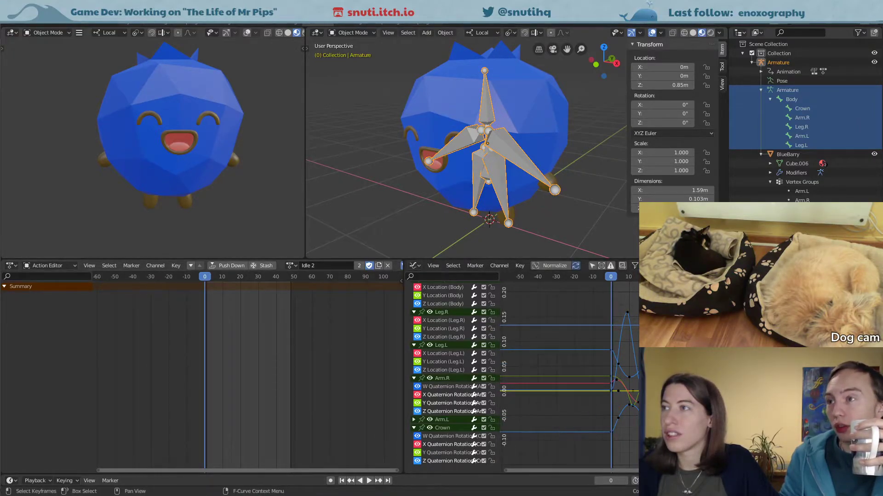
Step: Set the current frame to 24, select the keyframes of all shown curves and insert keyframes on only the selected channels
middle_click_drag(676, 308, 599, 299)
left_click(575, 278)
key("space")
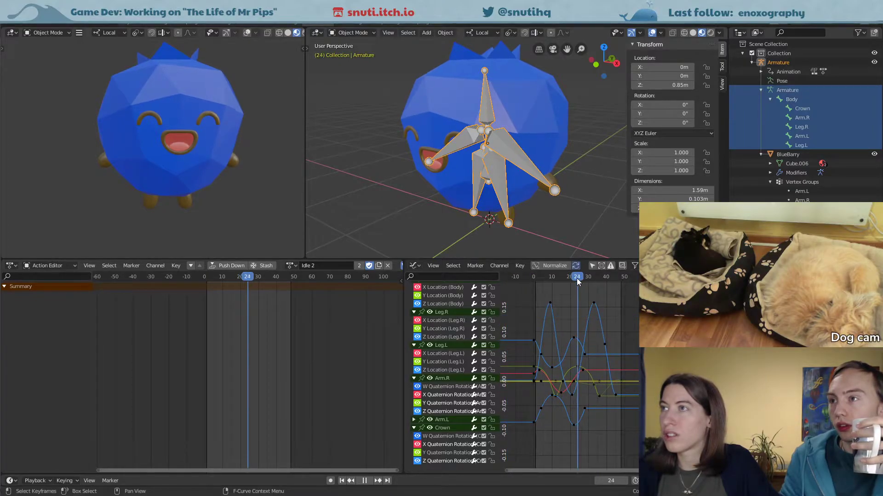
key("space")
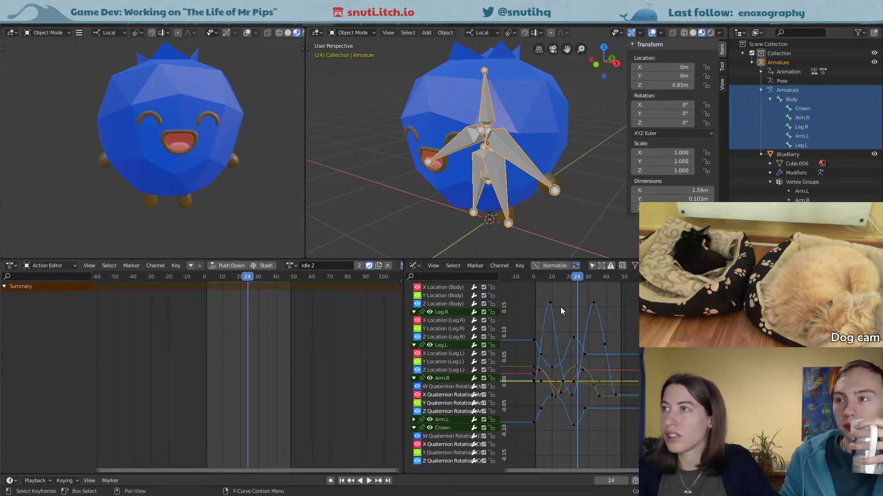
scroll(547, 301, "down", 1)
left_click_drag(536, 300, 636, 454)
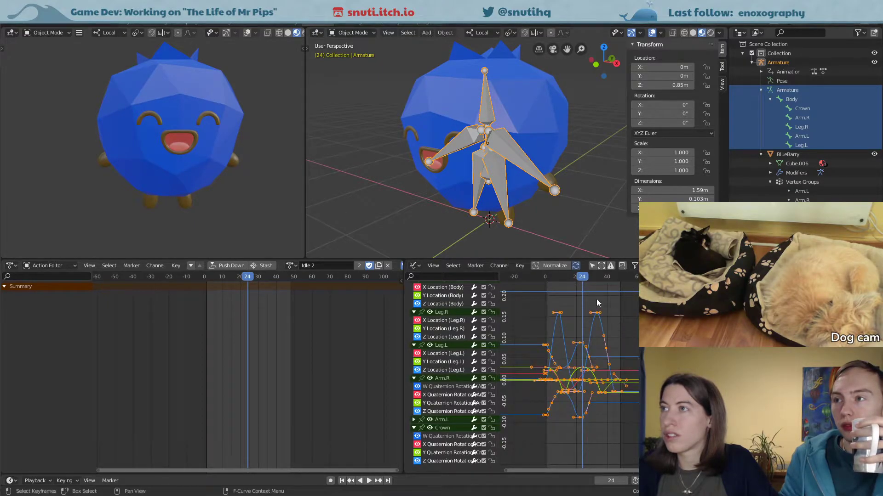
key("i")
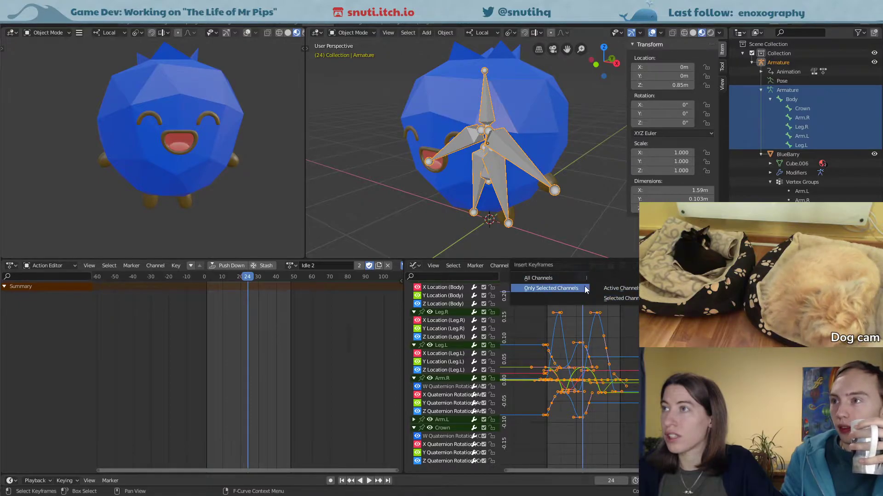
left_click(567, 288)
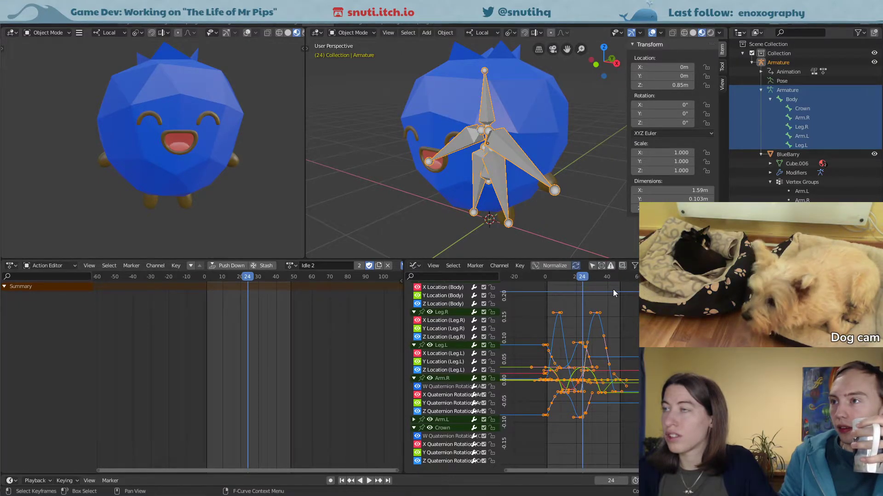
Step: Select all Idle 2 keyframes located after frame 24 and delete them
scroll(667, 294, "up", 2)
left_click_drag(680, 287, 580, 443)
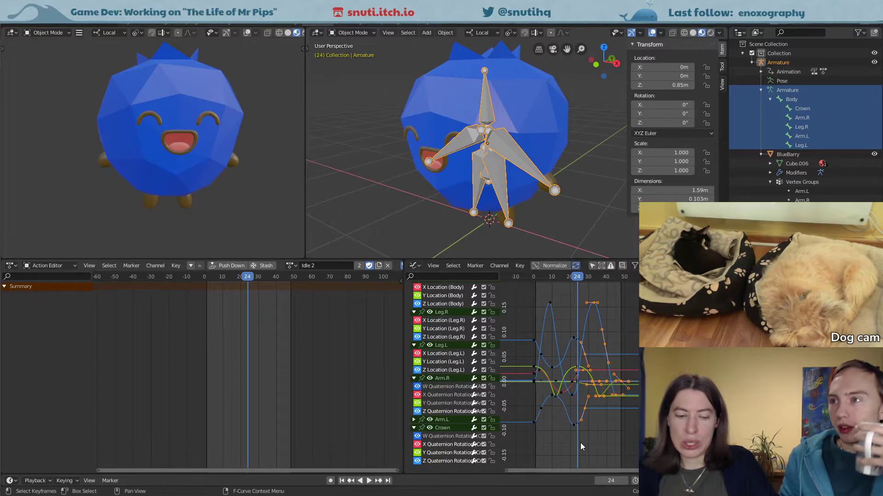
key("x")
left_click(580, 443)
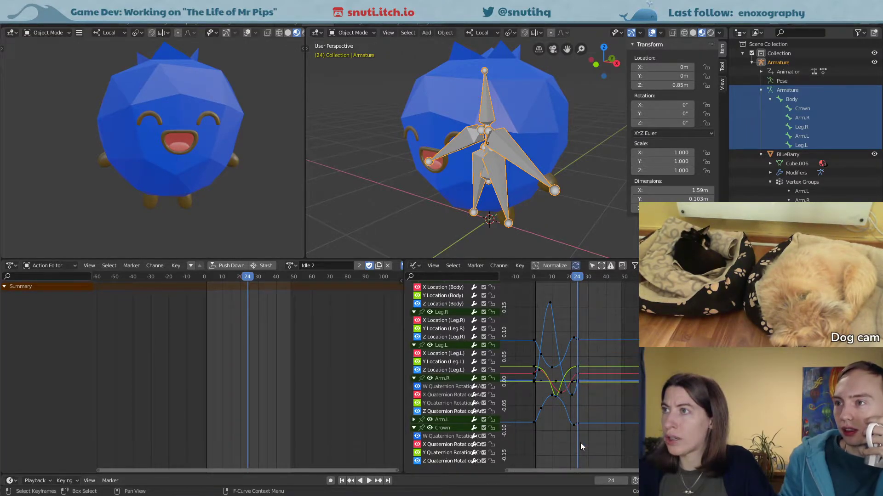
Step: Play the shortened idle loop from frame 1 with the playback range ending at frame 24, and save the file
left_click(535, 278)
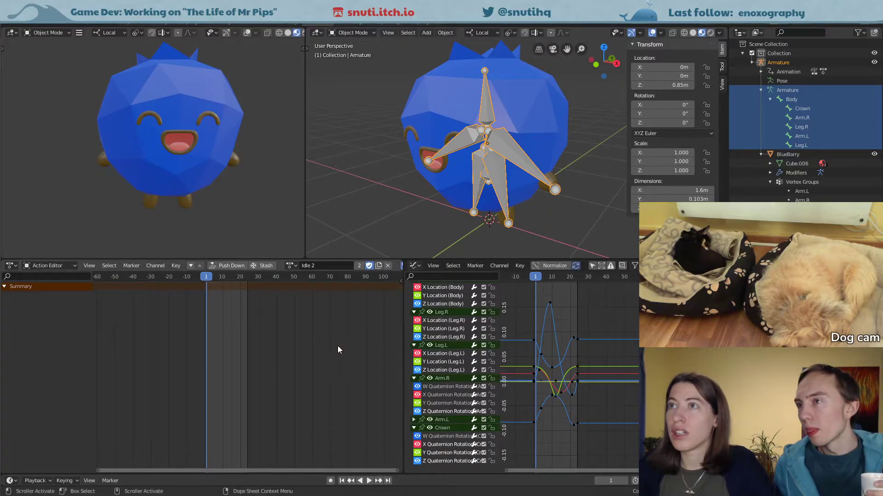
left_click(370, 481)
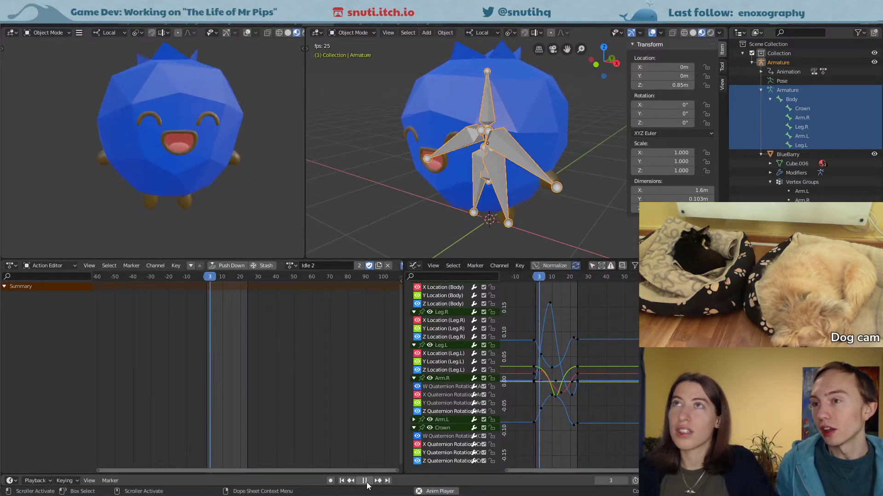
key("space")
key("Escape")
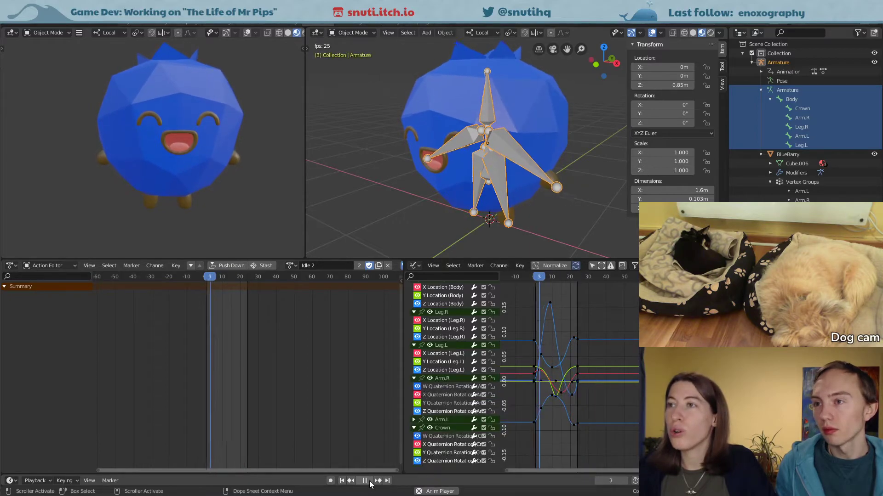
key("space")
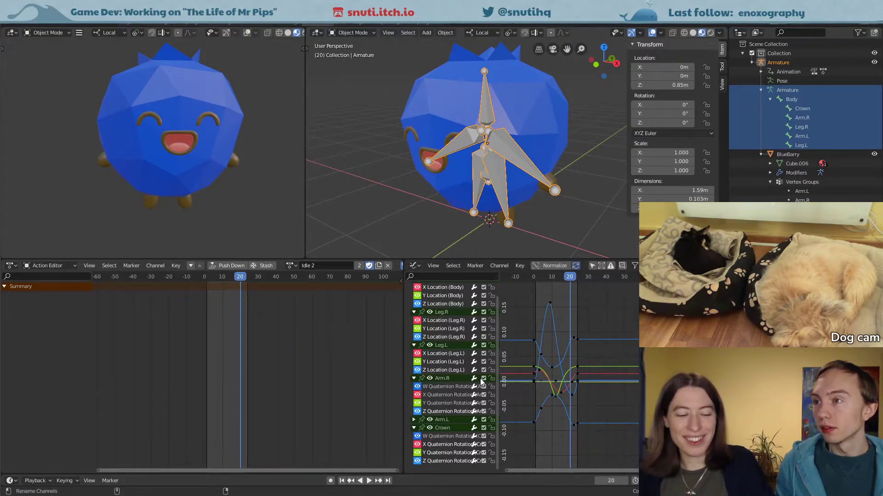
key("ctrl+s")
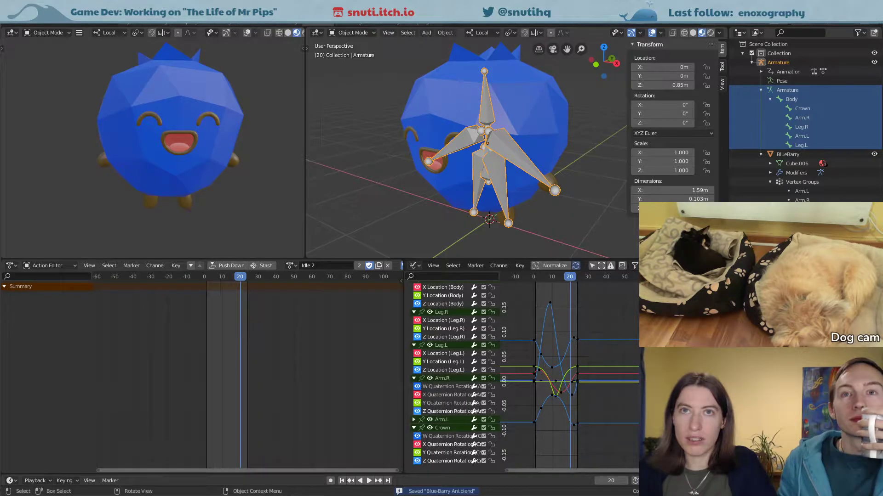
Step: Switch to Unity and show the animation import settings of the Blue-Barry Ani model
key("alt+Tab")
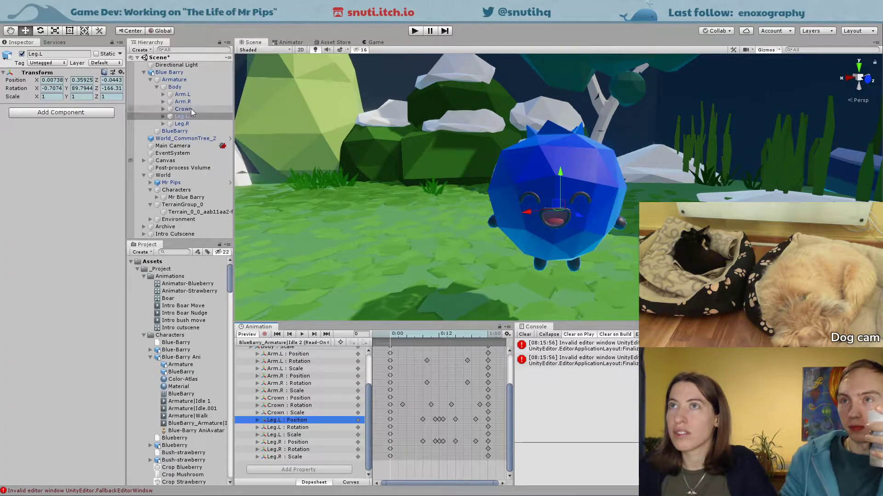
left_click(180, 79)
left_click(180, 73)
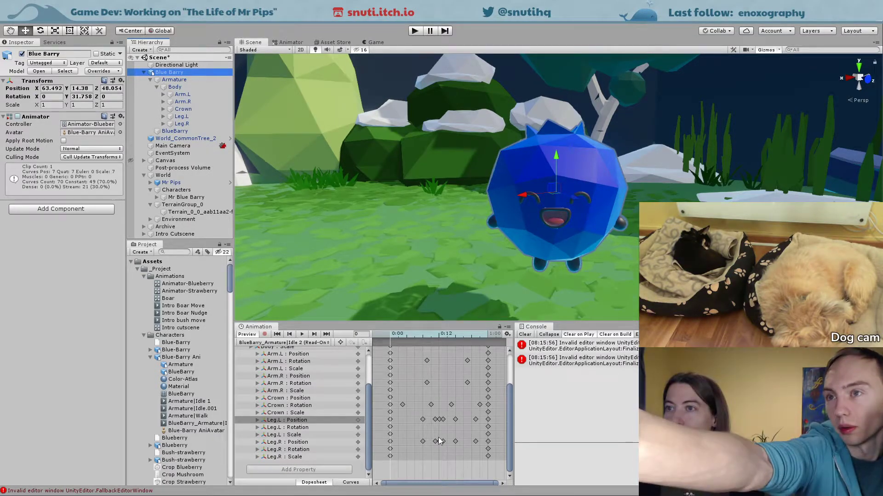
left_click(181, 352)
left_click(184, 357)
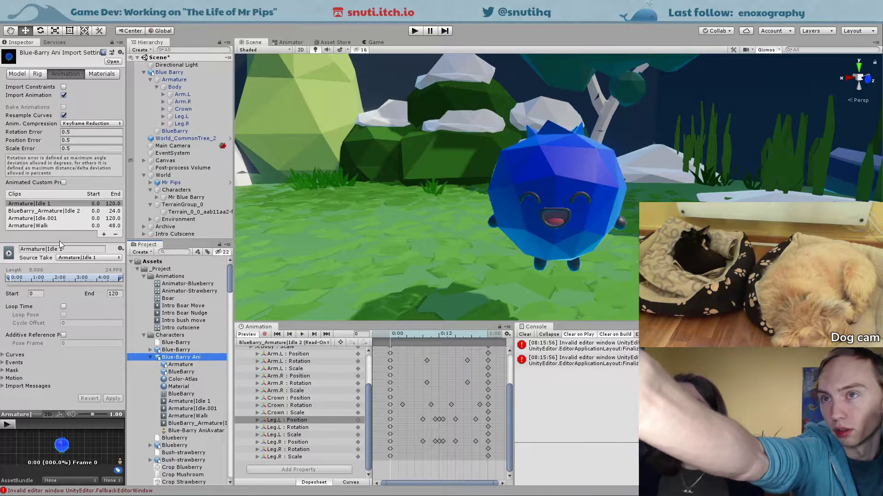
Step: Set the start frame of the BlueBarry_Armature|Idle 2 clip to 1 and apply the import settings
left_click(57, 211)
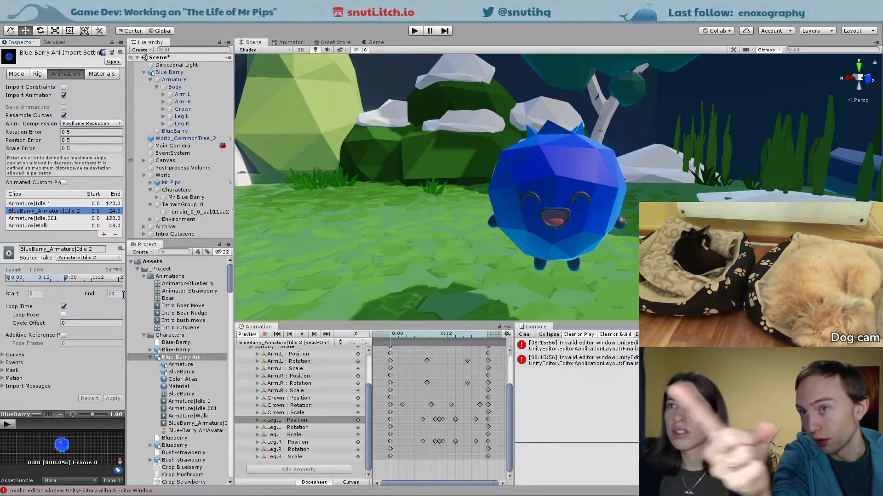
left_click(20, 294)
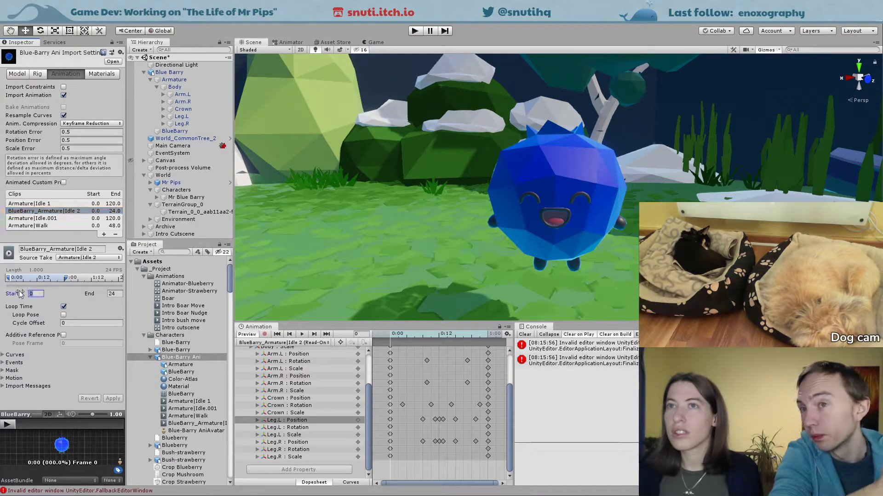
type("1")
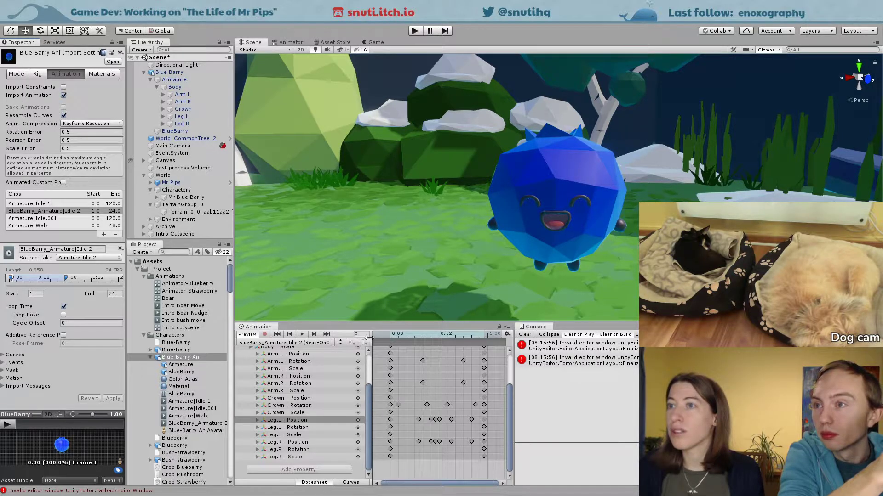
Step: Select Blue Barry in the scene and preview the reimported Idle 2 clip
left_click(302, 335)
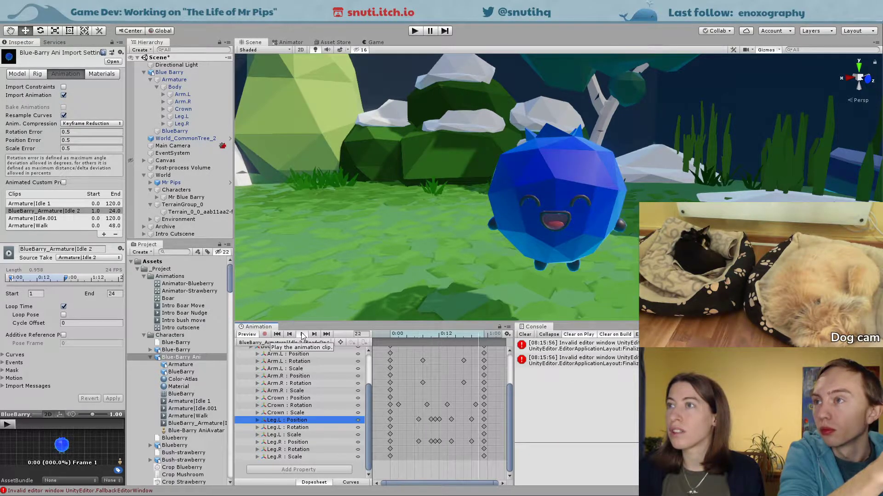
left_click(520, 175)
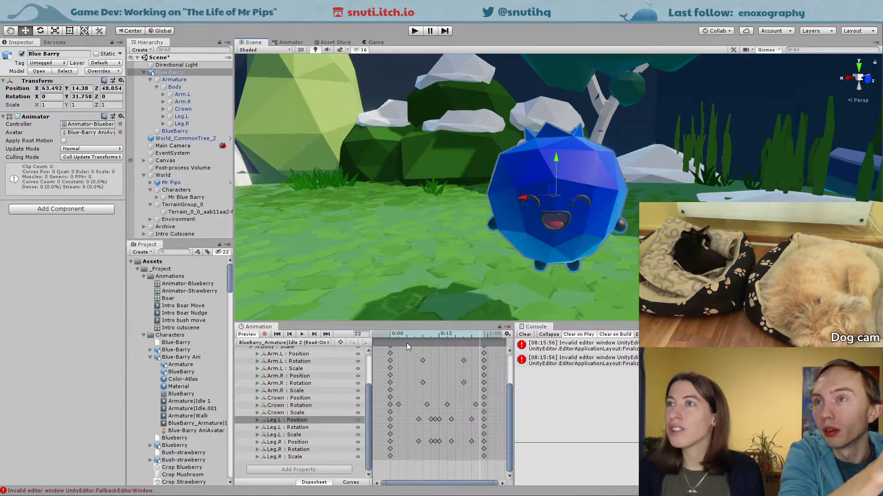
left_click(302, 334)
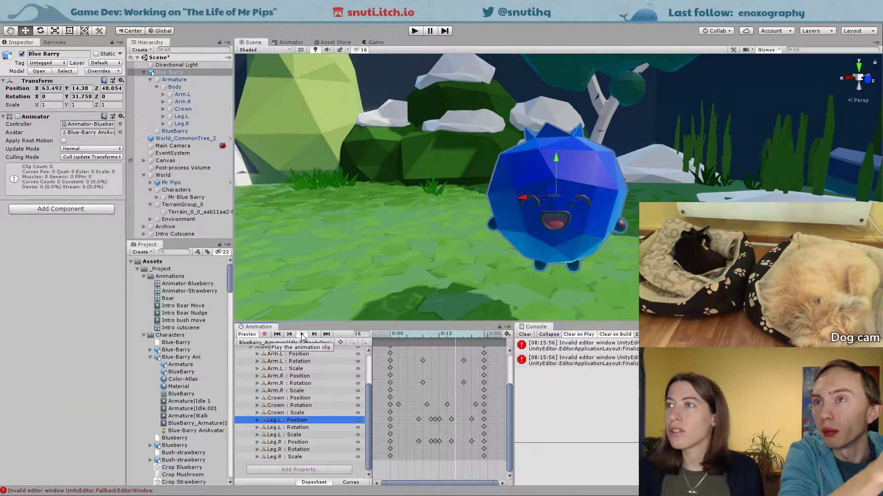
left_click(302, 334)
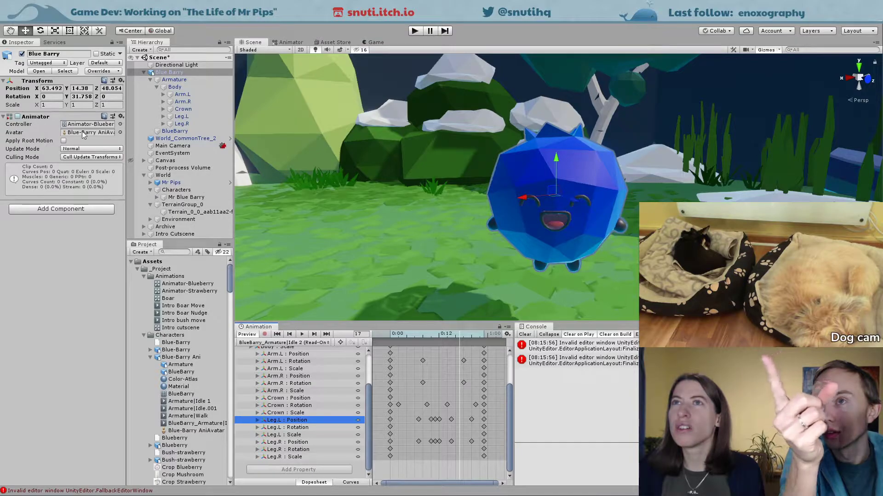
Step: Toggle Blue Barry's Animator component, then reselect the character and replay the Idle 2 clip
left_click(18, 116)
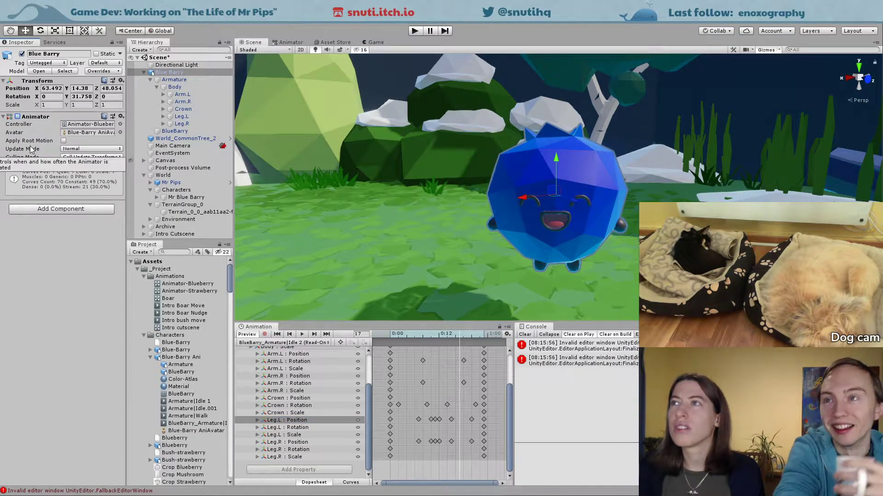
left_click(396, 250)
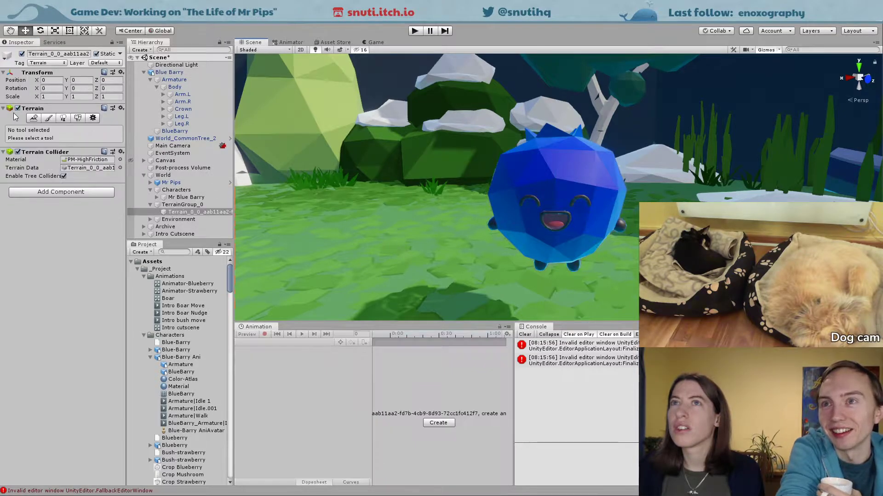
left_click(533, 179)
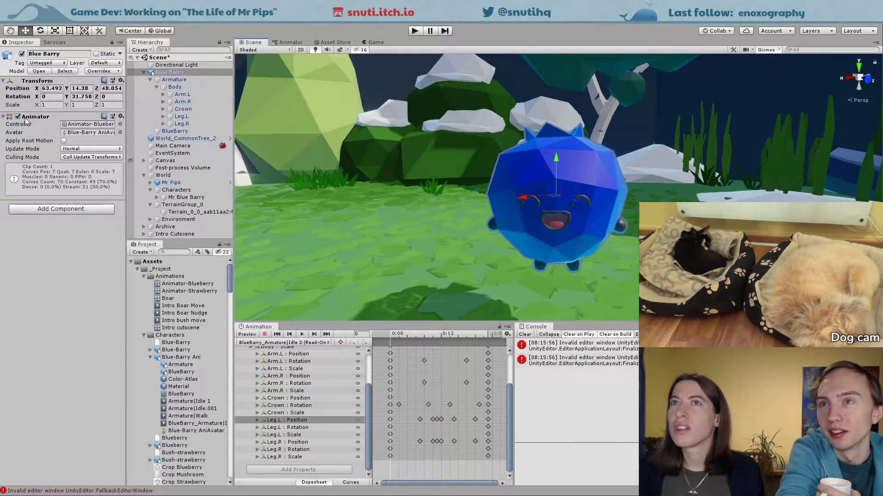
left_click(302, 334)
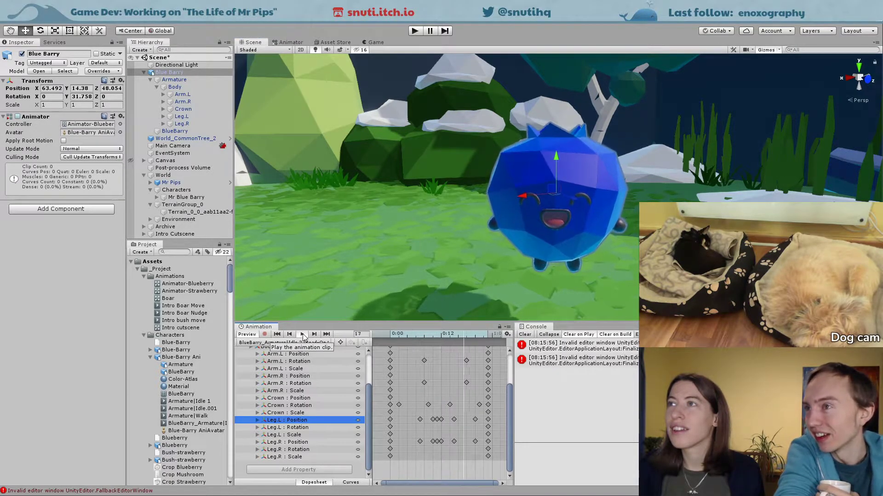
Step: Play-test the scene, skipping through the intro text and dialogue, and stop the game after the intro cutscene
middle_click_drag(424, 209, 626, 221)
left_click_drag(626, 221, 818, 165, "alt")
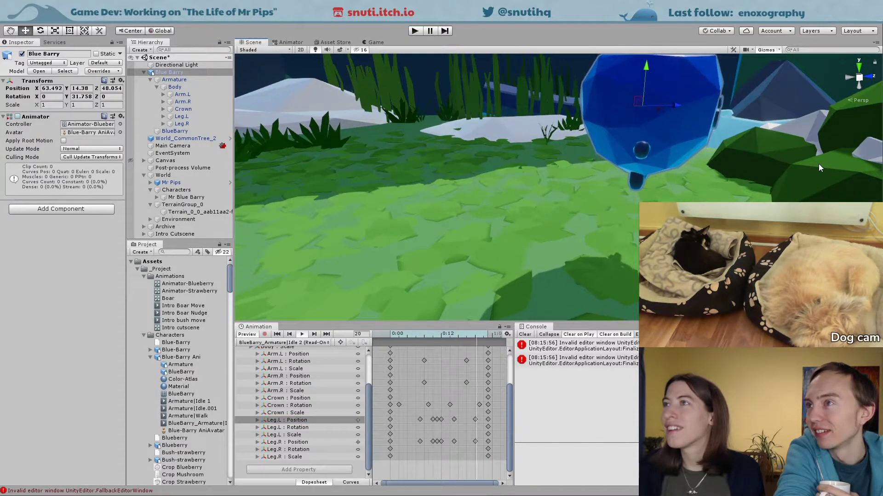
left_click_drag(652, 190, 321, 115, "alt")
left_click(416, 31)
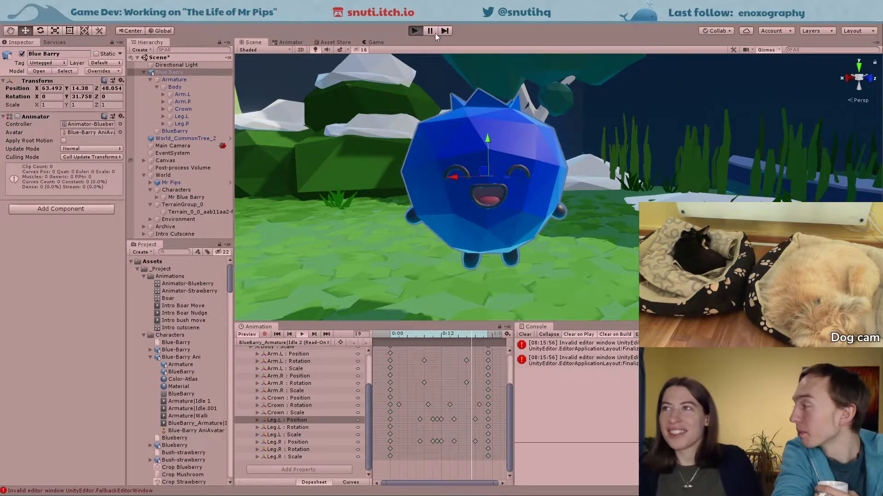
key("space")
key("space")
key("space")
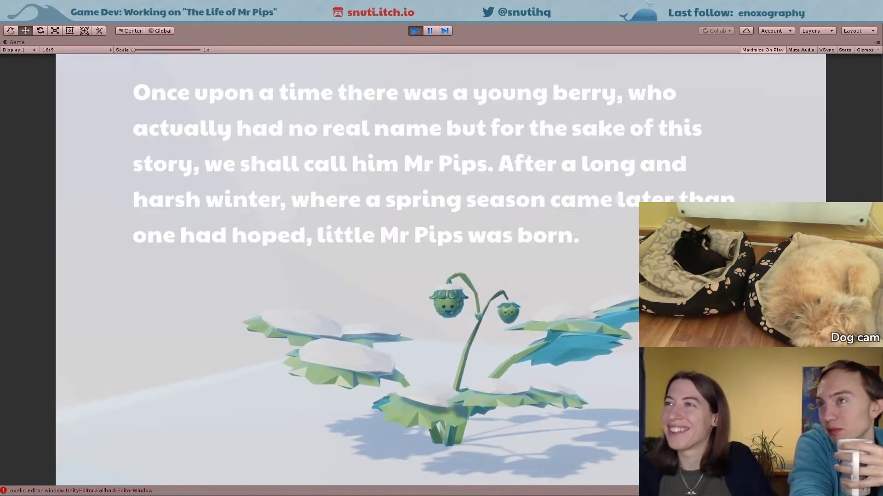
key("space")
key("space")
key("space")
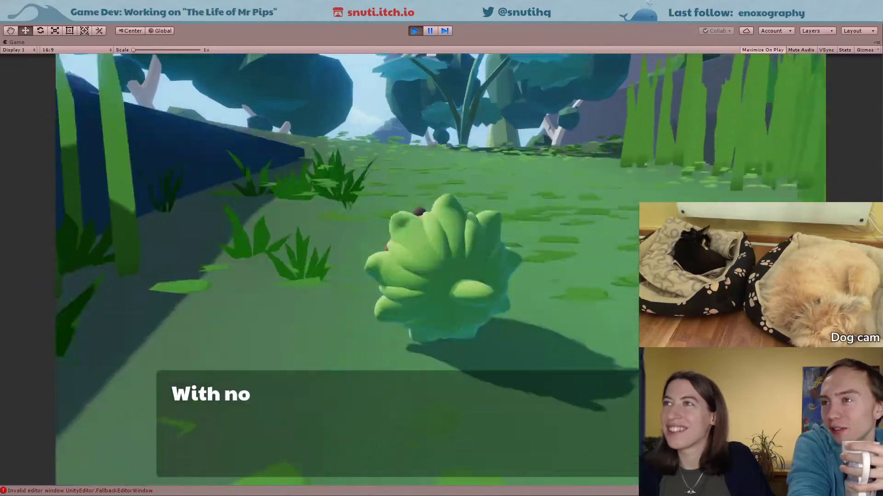
key("space")
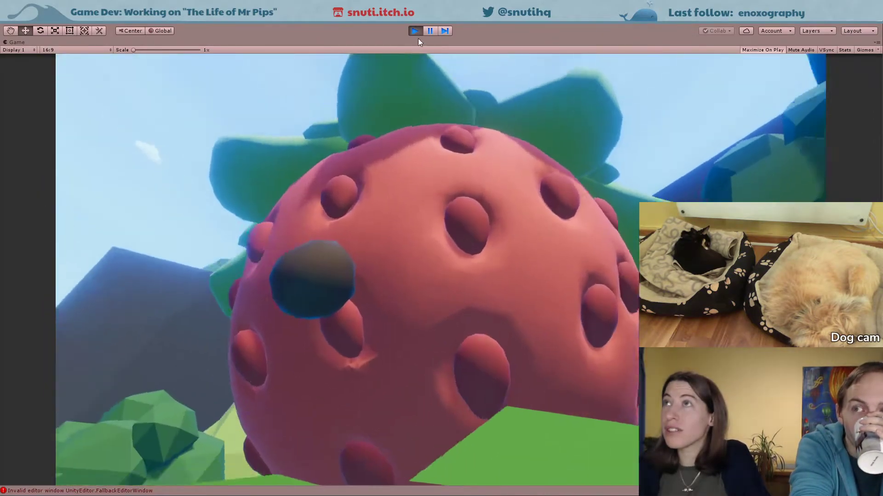
left_click(412, 31)
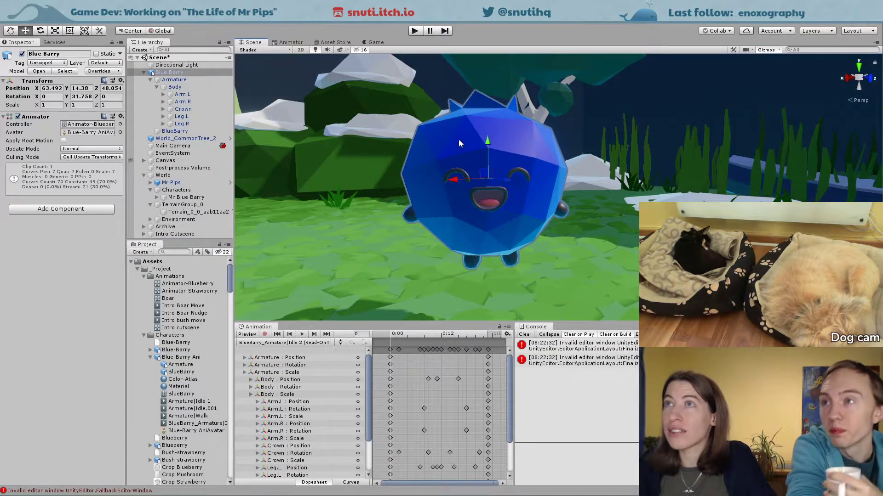
Step: Select Blue Barry's mesh to check its materials, and open the Blue-Blueberry material from the Materials folder
left_click(459, 140)
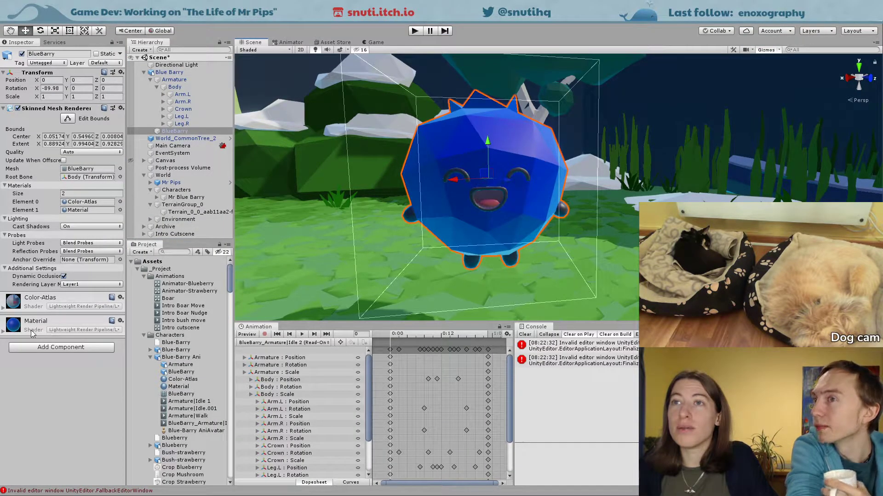
scroll(174, 379, "down", 2)
scroll(175, 378, "up", 2)
scroll(174, 379, "down", 8)
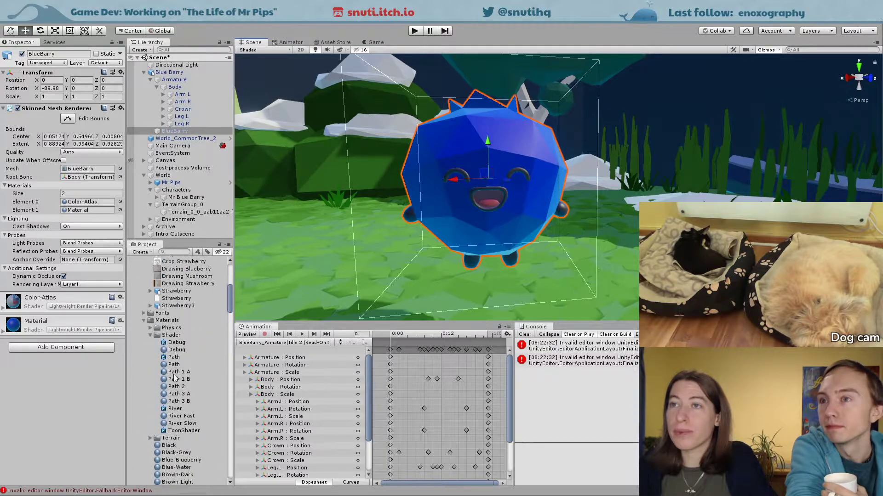
scroll(174, 378, "down", 2)
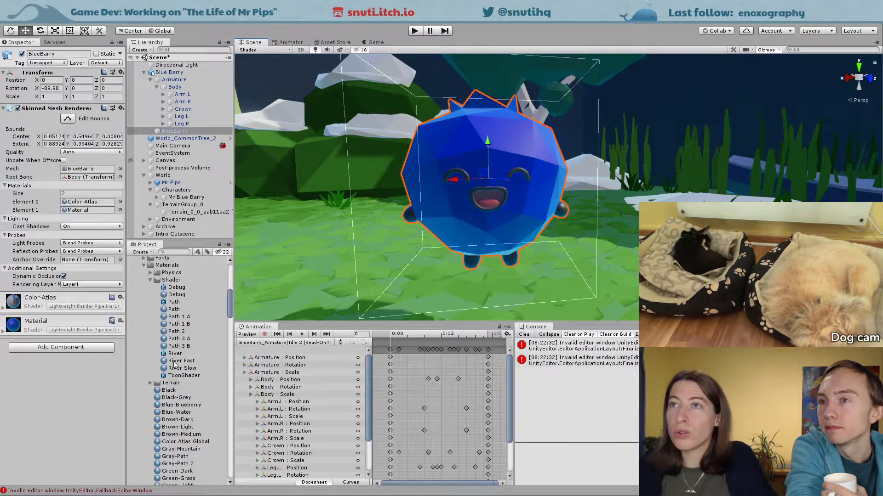
left_click(172, 267)
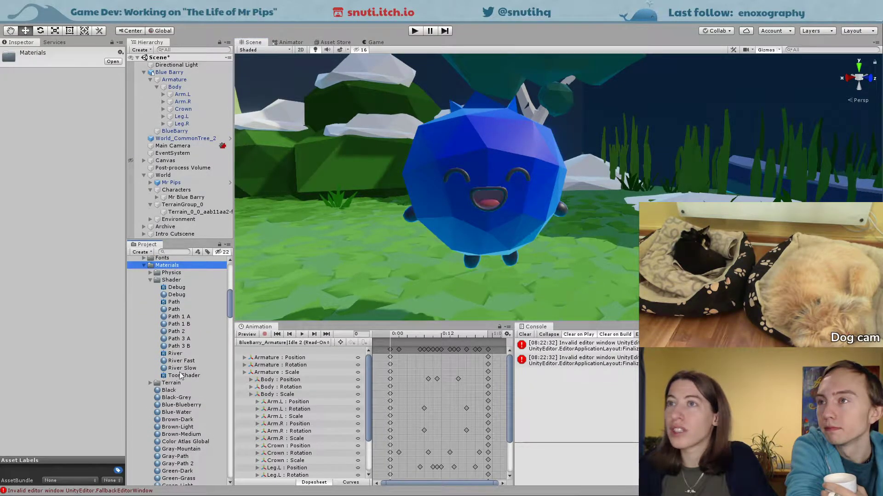
scroll(160, 368, "down", 1)
left_click(168, 376)
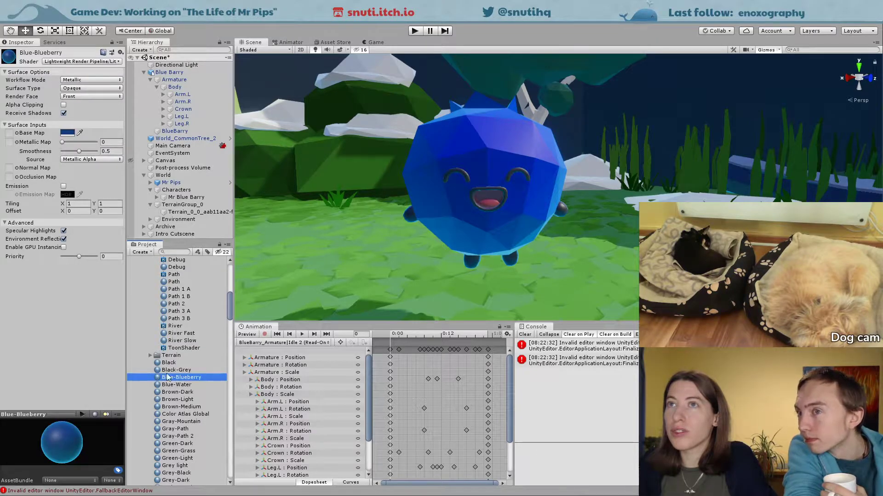
Step: Try a greyer blue (586E91) as the Blue-Blueberry base colour, and undo the change
left_click(68, 133)
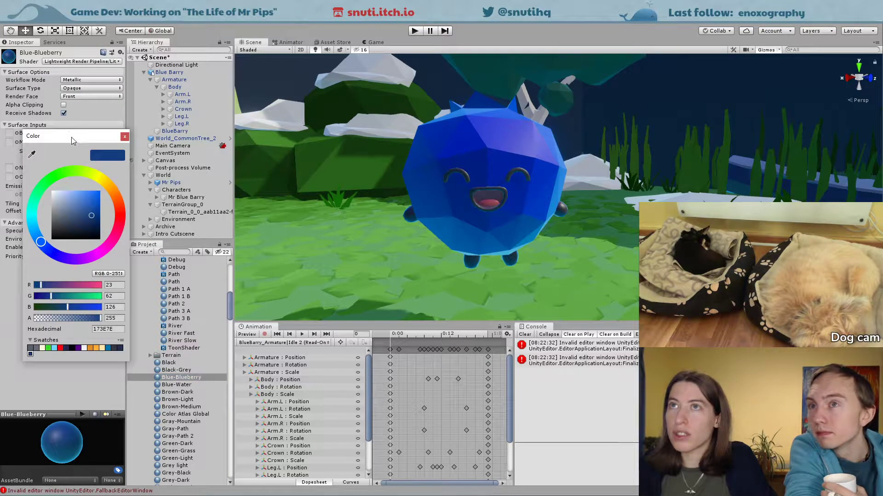
left_click_drag(92, 217, 72, 213)
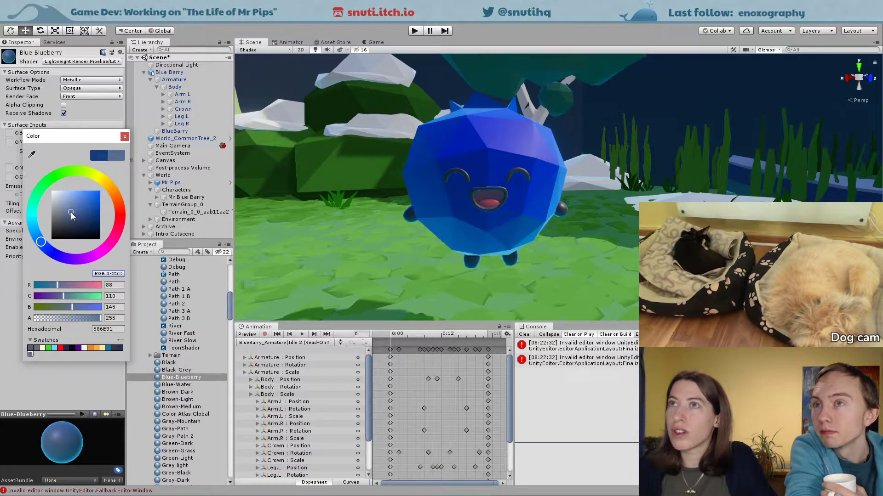
left_click(125, 136)
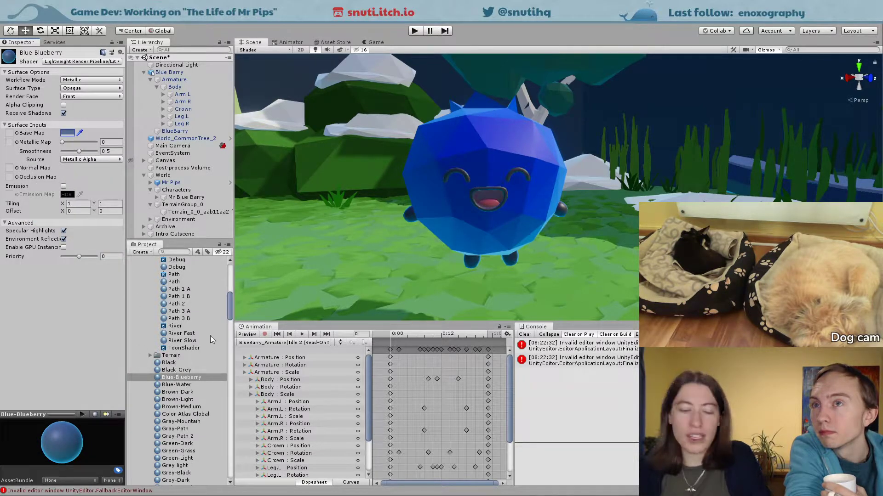
key("ctrl+z")
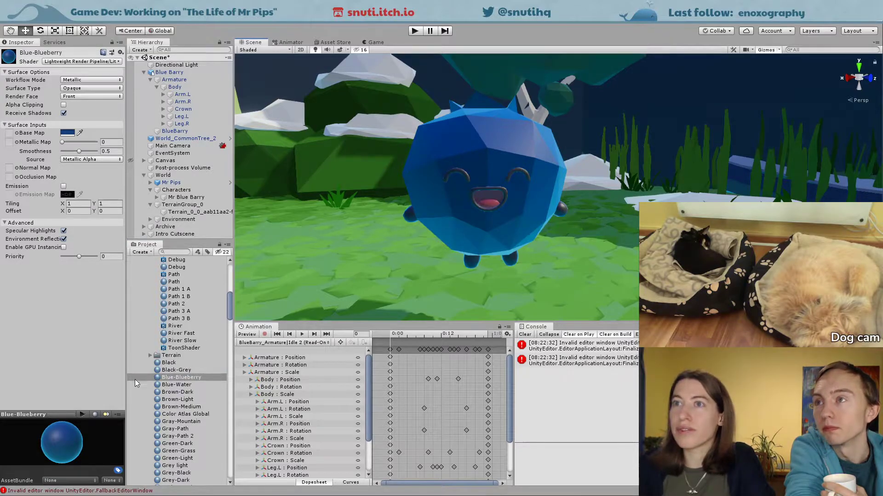
Step: Set Blue-Blueberry's smoothness to 0 and try its metallic value at 1 and at 0.66
left_click(78, 158)
left_click(80, 156)
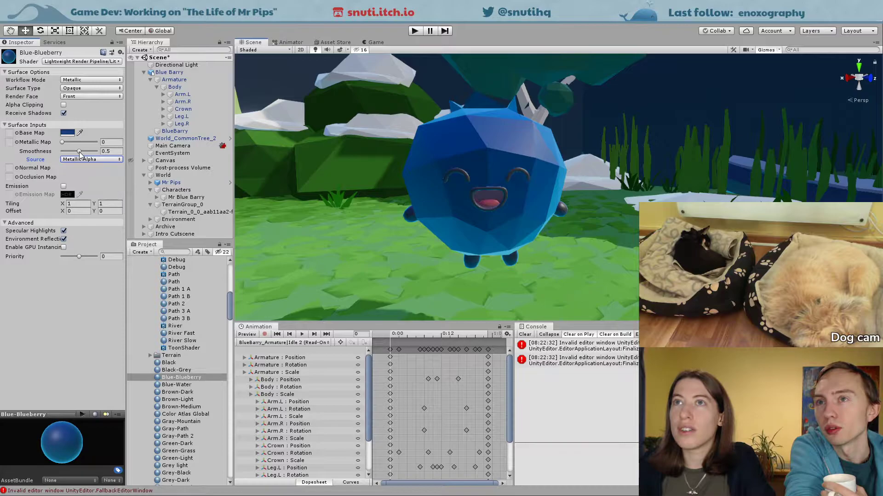
left_click_drag(80, 150, 8, 151)
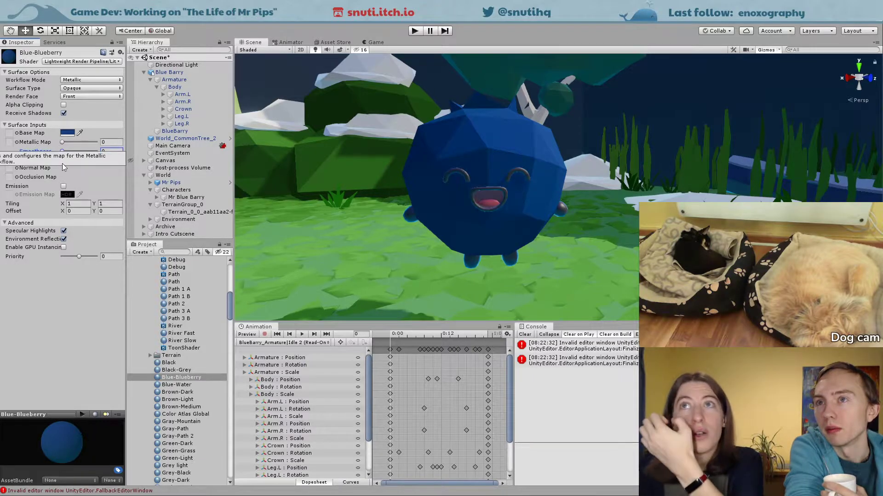
left_click_drag(64, 142, 123, 142)
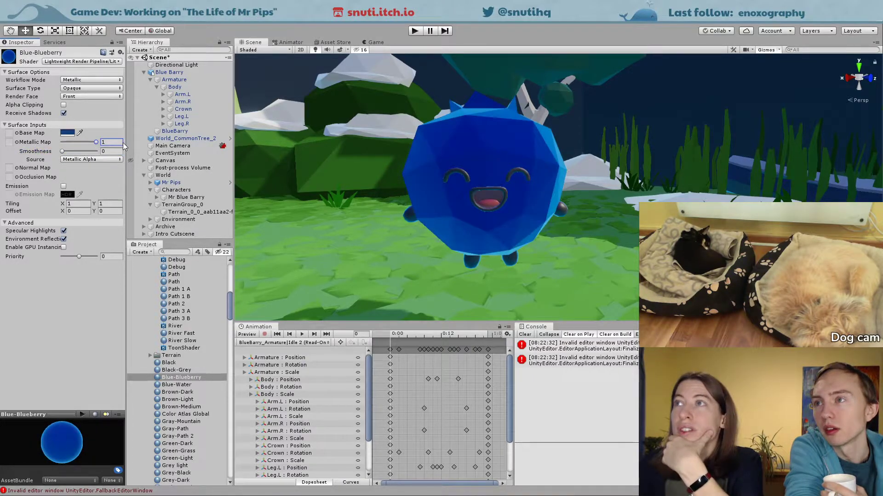
left_click_drag(123, 143, 86, 146)
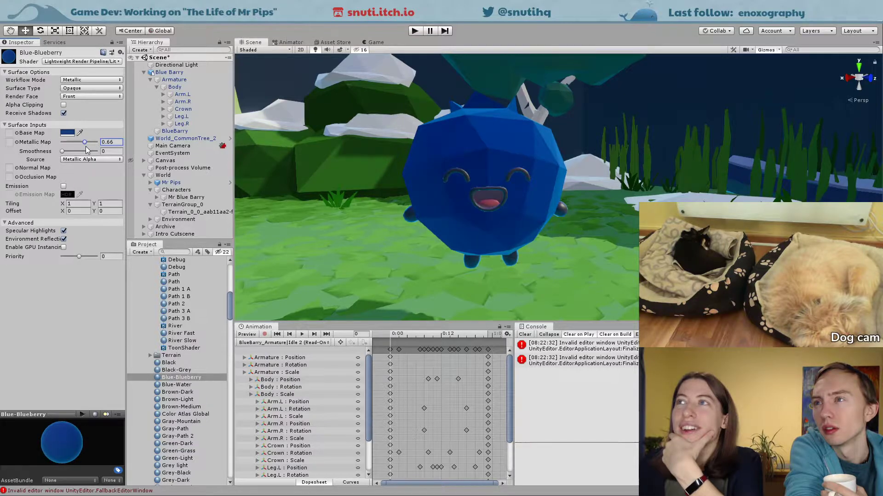
Step: Examine Blue Barry's shading in the scene from several angles and from farther away
middle_click_drag(488, 216, 428, 270)
left_click_drag(427, 271, 374, 248, "alt")
middle_click_drag(374, 248, 439, 222)
right_click_drag(439, 222, 577, 219)
middle_click_drag(577, 218, 597, 181)
scroll(601, 222, "down", 3)
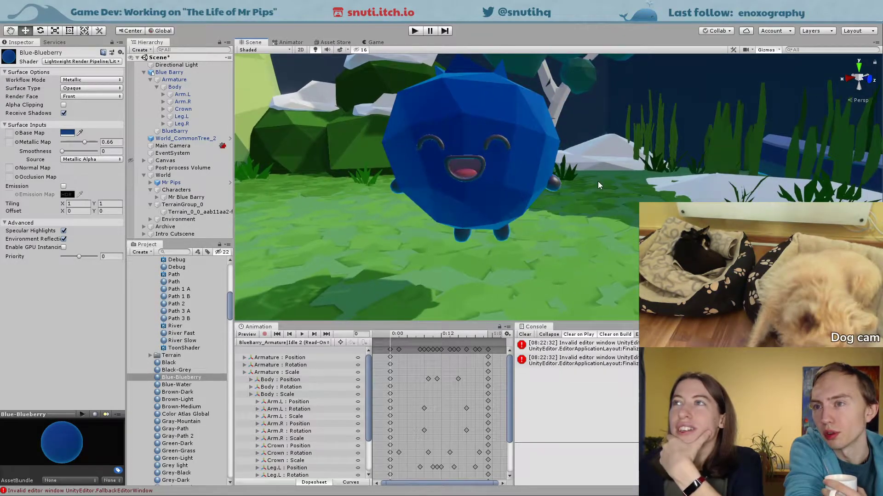
scroll(572, 195, "down", 2)
scroll(570, 195, "down", 5)
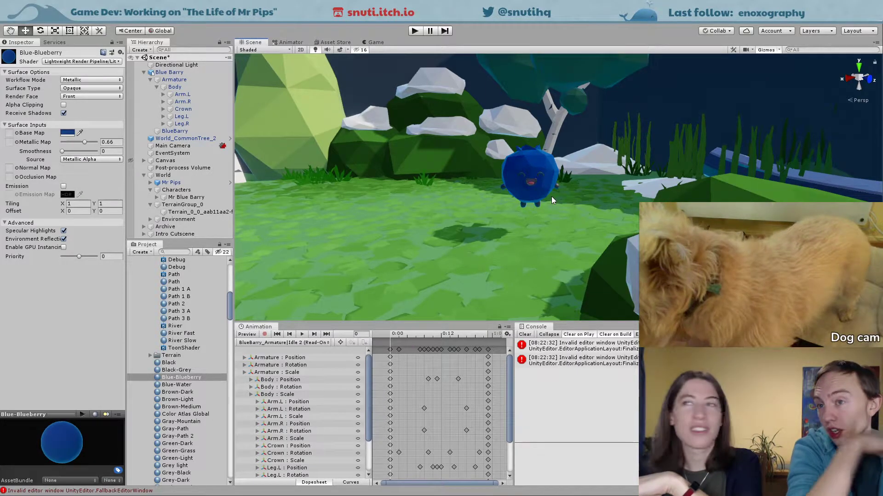
Step: Look up the surface settings of the Color Atlas Global material for comparison
scroll(166, 369, "down", 8)
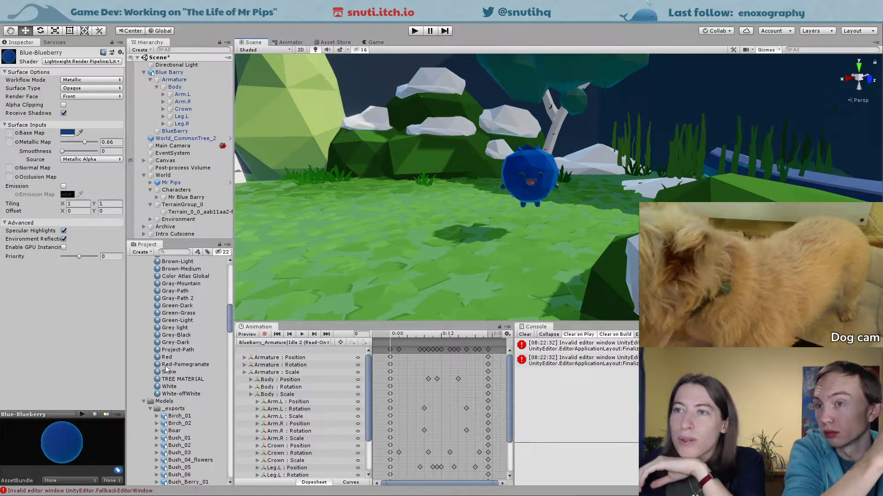
scroll(175, 358, "up", 5)
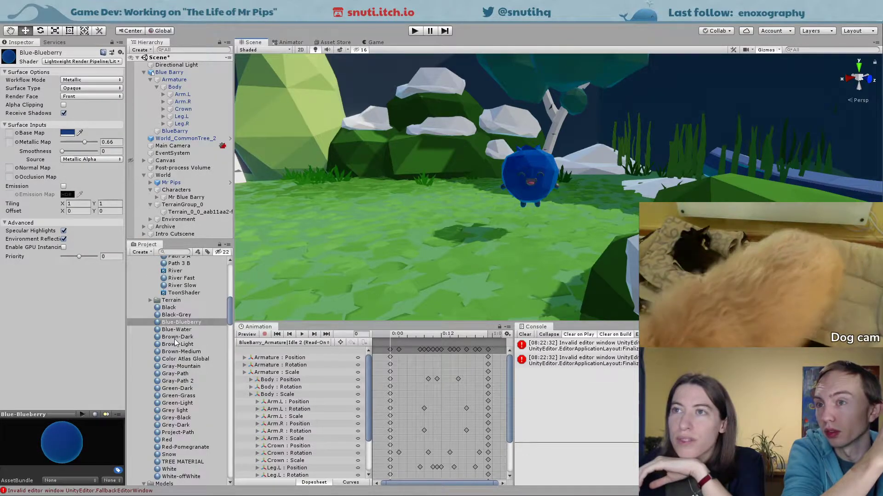
left_click(184, 359)
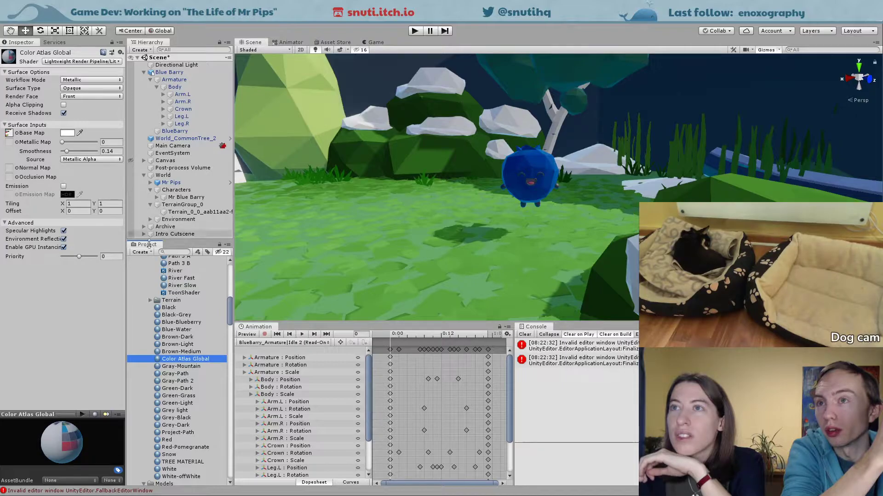
Step: Set the Blue-Blueberry material's smoothness to 0.14 and its metallic value to 0
left_click(181, 323)
left_click(108, 151)
type("0")
type(".1")
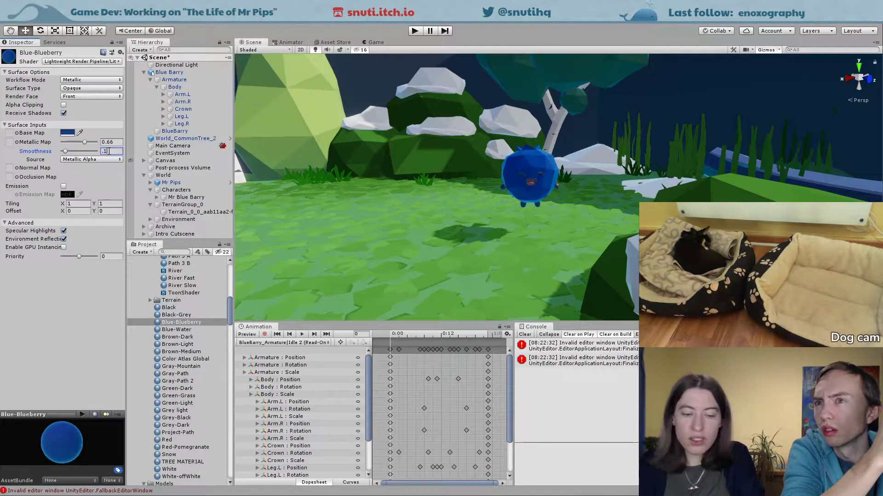
type("4")
left_click(115, 143)
type("0")
Step: Lighten the Blue-Blueberry material's base colour to a brighter blue and check it on Blue Barry's body and face
scroll(560, 111, "up", 10)
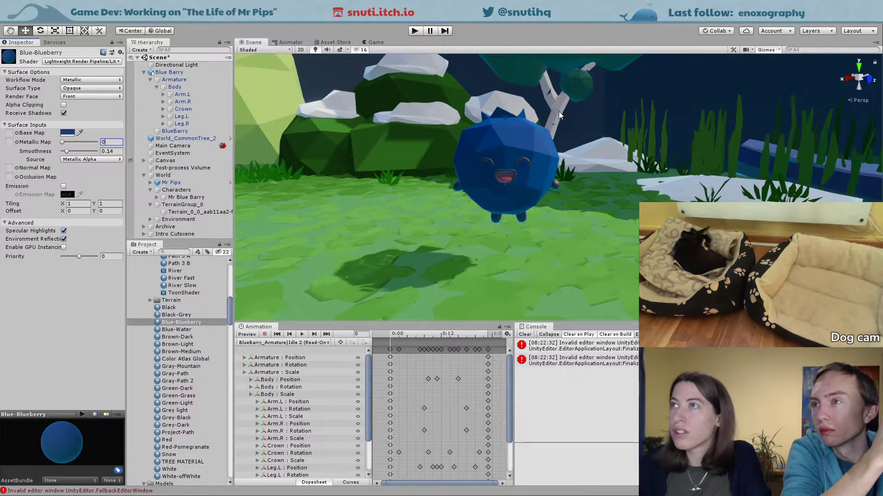
right_click_drag(594, 154, 496, 163)
scroll(462, 126, "down", 4)
scroll(460, 128, "down", 3)
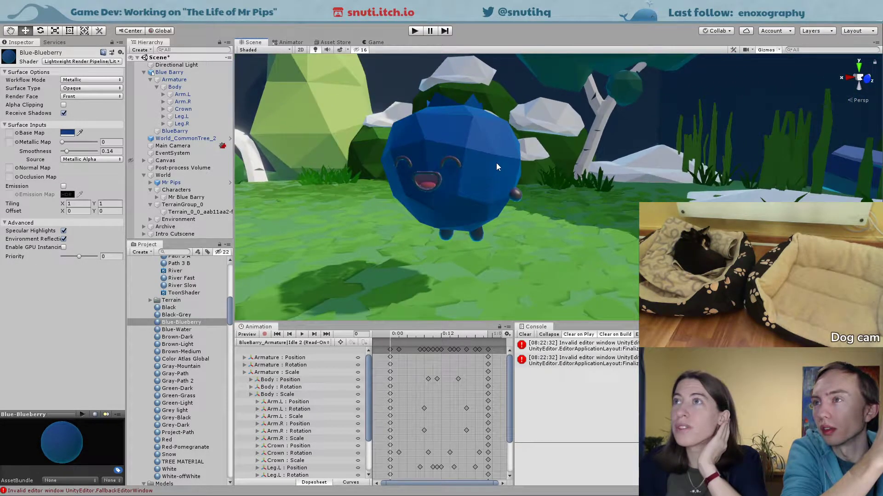
left_click(67, 133)
left_click(82, 207)
left_click_drag(82, 206, 88, 202)
right_click_drag(341, 198, 376, 148)
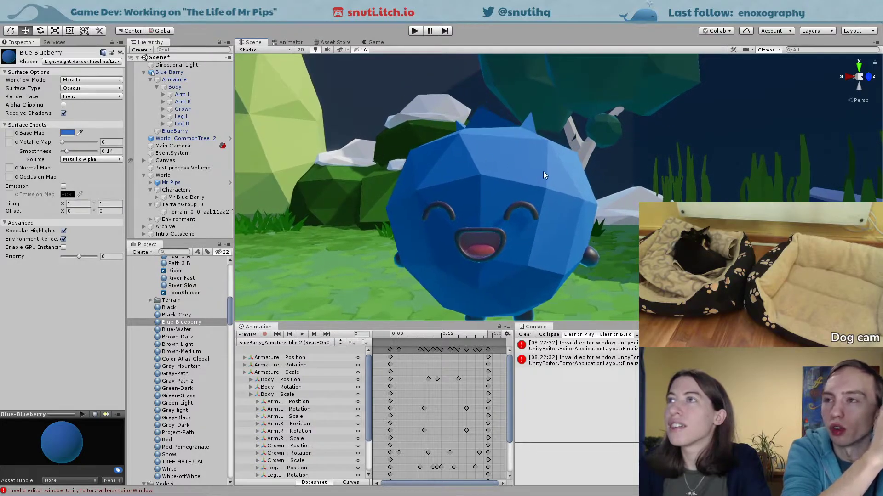
scroll(500, 223, "up", 10)
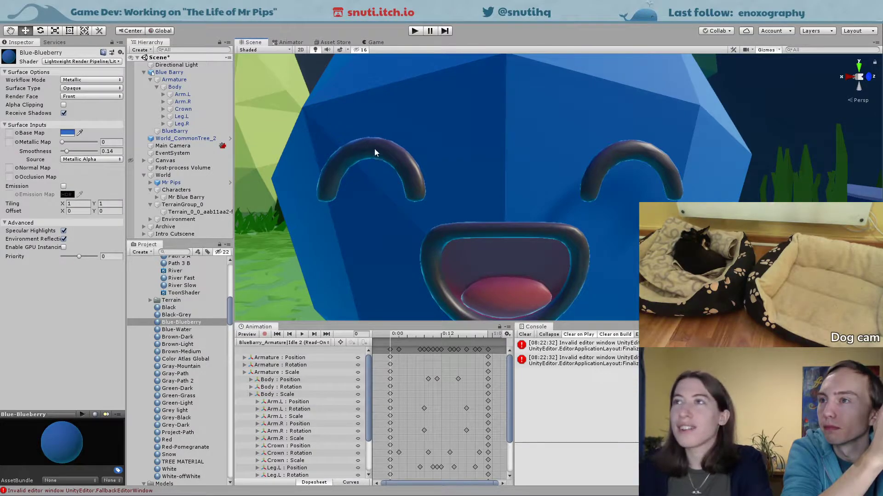
scroll(437, 182, "down", 5)
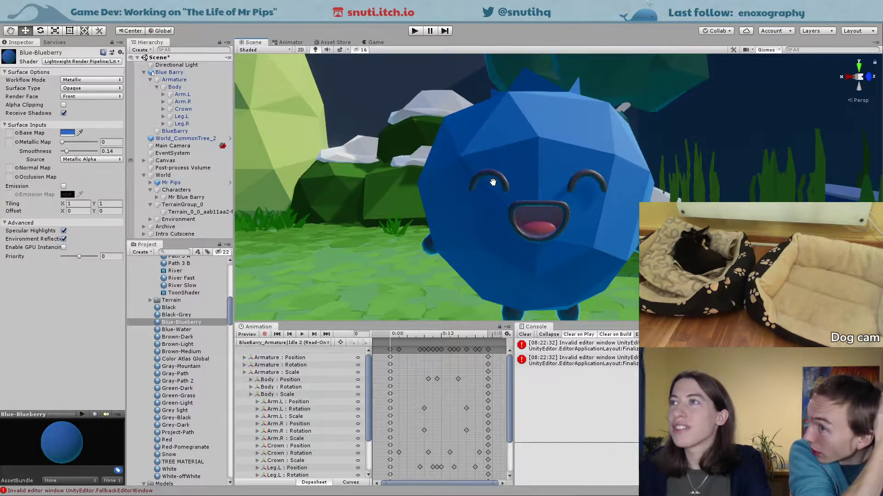
scroll(486, 167, "up", 2)
left_click_drag(486, 167, 533, 183, "alt")
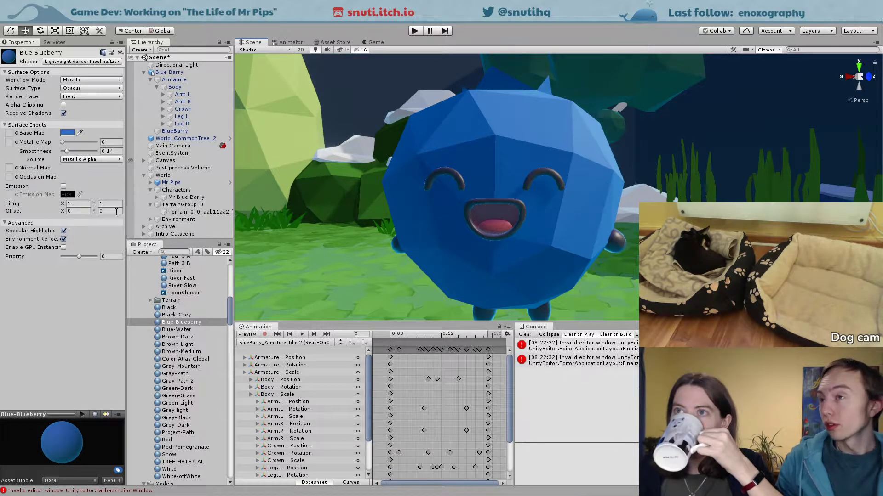
Step: Try different project materials on the blueberry character's face outlines, limbs and body
left_click_drag(173, 363, 495, 225)
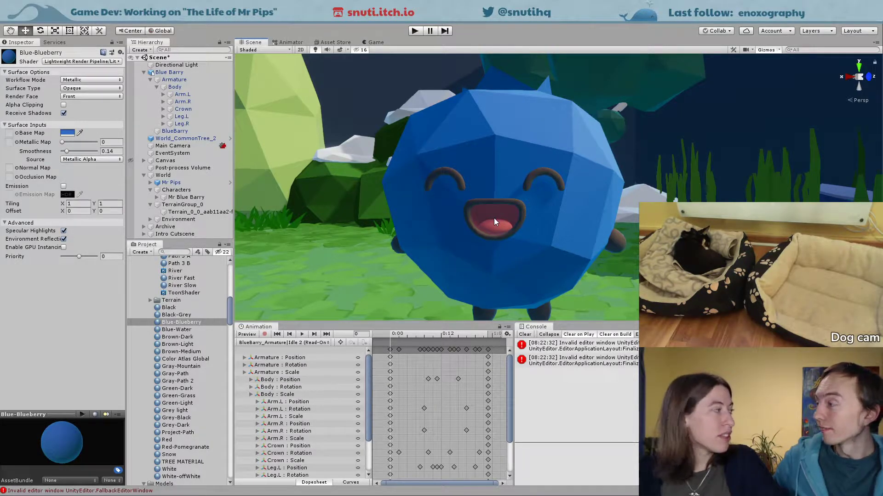
left_click_drag(521, 204, 426, 268, "alt")
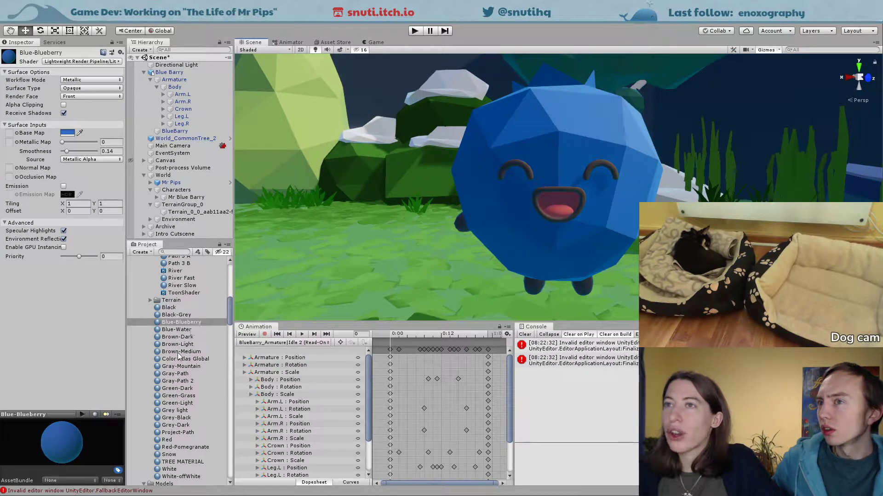
left_click_drag(179, 360, 466, 232)
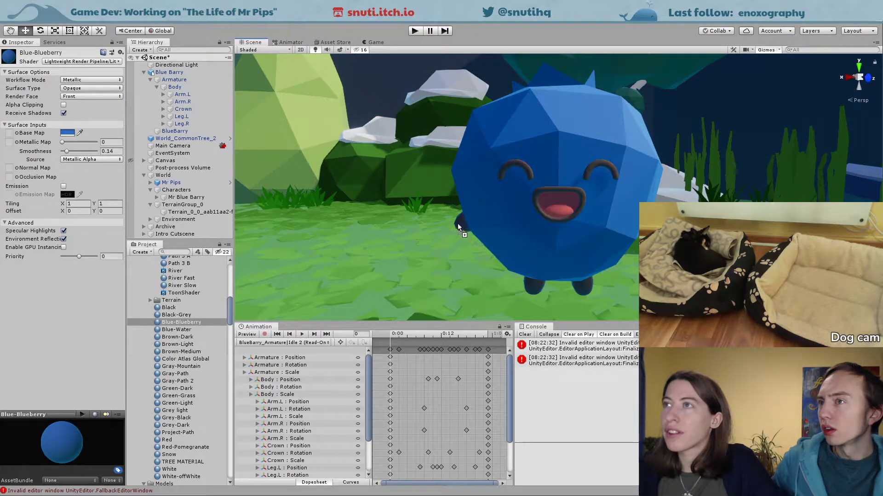
left_click_drag(533, 283, 523, 249)
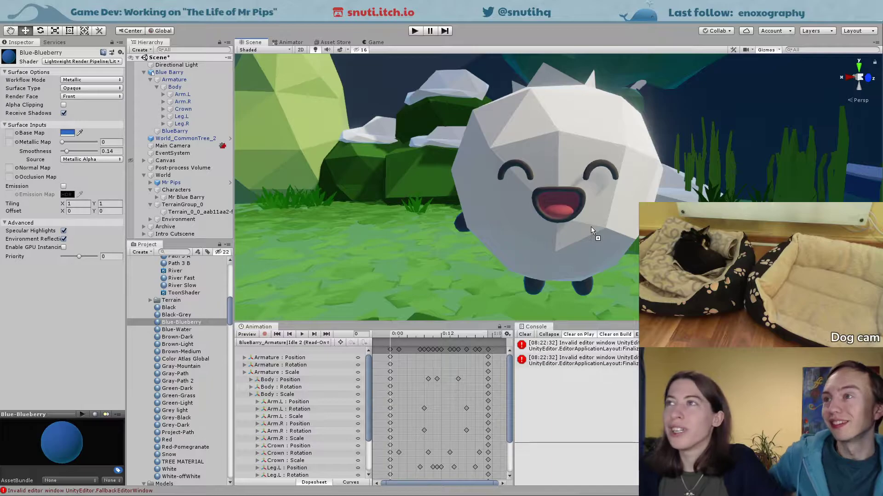
left_click_drag(592, 227, 199, 325)
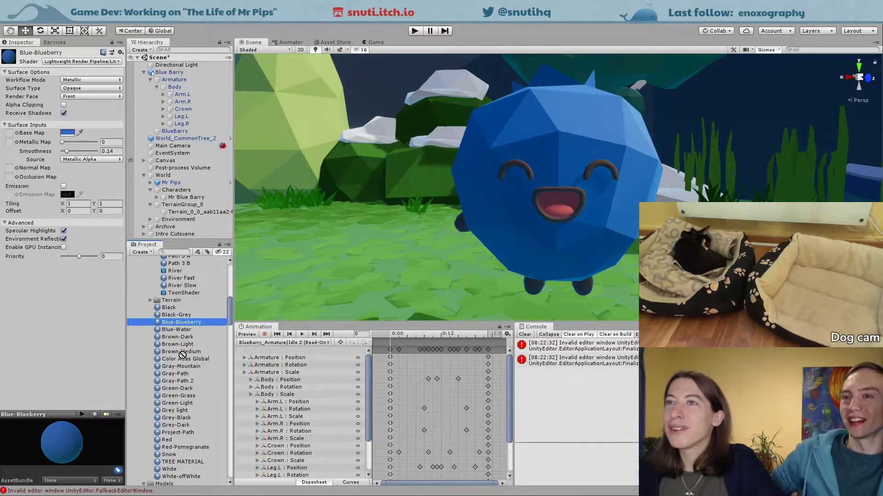
Step: Play-test the game, move the strawberry character forward toward the blueberry character, and stop play mode
scroll(620, 222, "down", 3)
middle_click_drag(620, 222, 535, 221)
right_click_drag(535, 221, 414, 228)
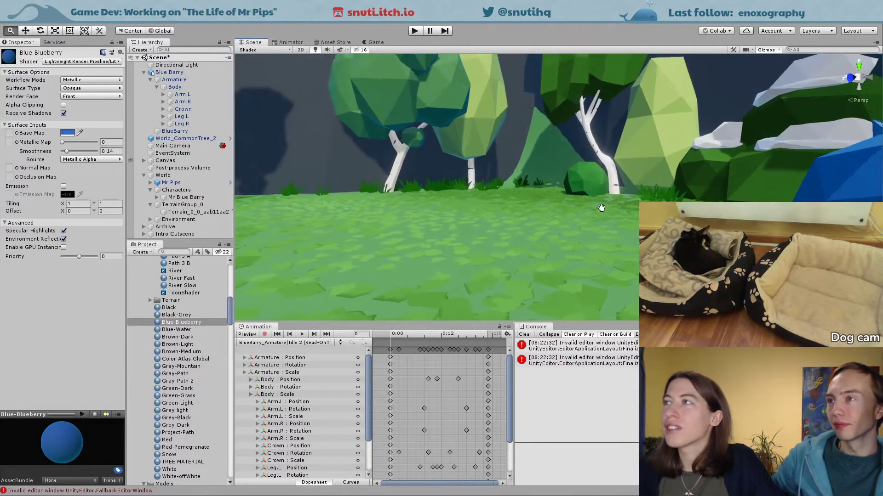
middle_click_drag(602, 207, 455, 195)
right_click_drag(455, 195, 471, 194)
left_click_drag(472, 194, 589, 182, "alt")
right_click_drag(589, 182, 591, 188, "alt")
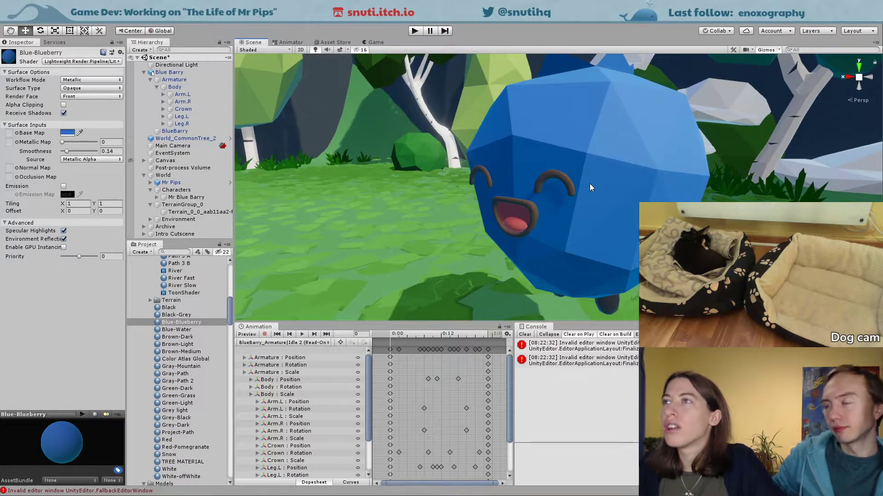
left_click(415, 31)
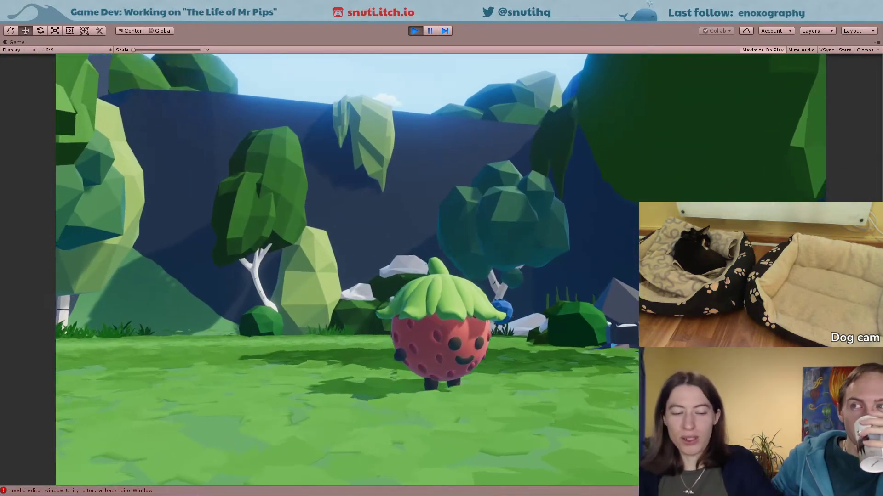
key("w")
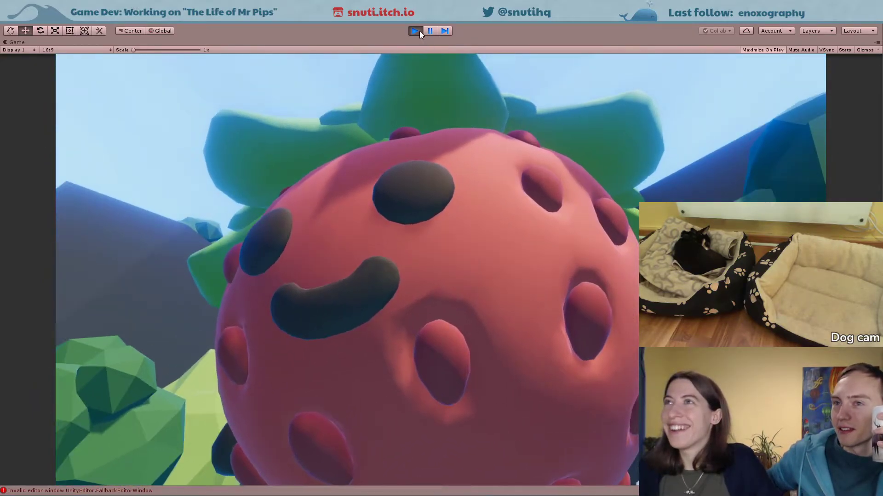
left_click(415, 31)
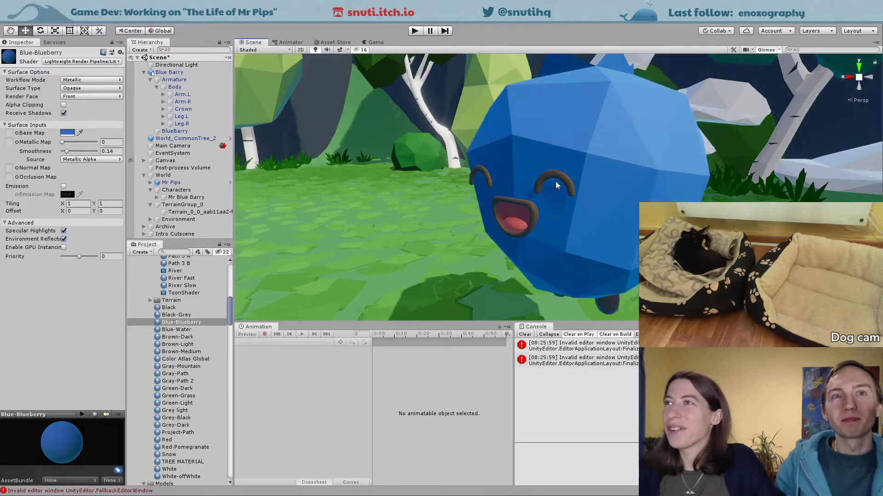
Step: Run the game again to compare the blueberry character's size with the strawberry's, and stop play mode
scroll(617, 172, "up", 5)
right_click_drag(648, 177, 686, 183)
middle_click_drag(686, 183, 623, 128)
left_click_drag(587, 89, 570, 161)
middle_click_drag(578, 171, 655, 105)
left_click_drag(662, 81, 659, 116)
left_click(421, 28)
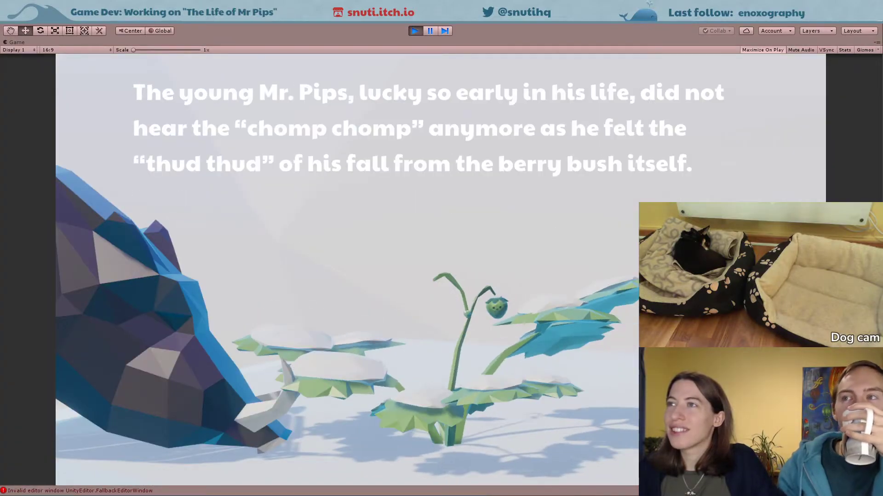
key("w")
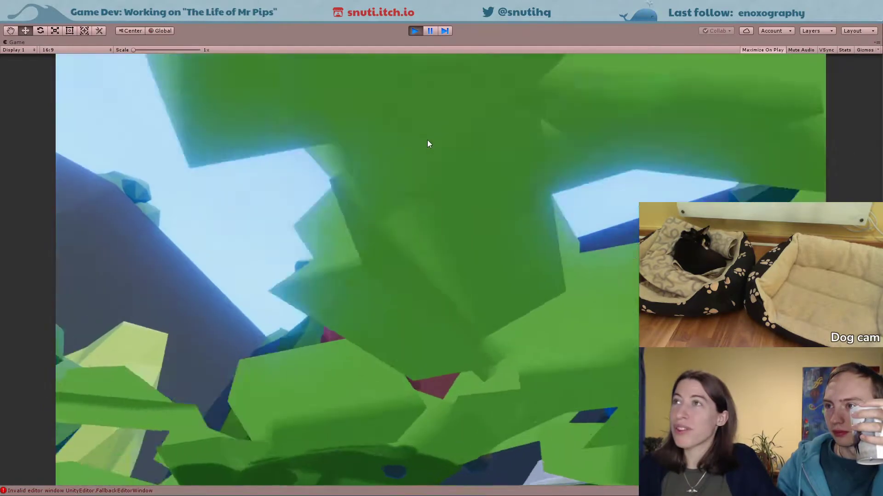
left_click(415, 34)
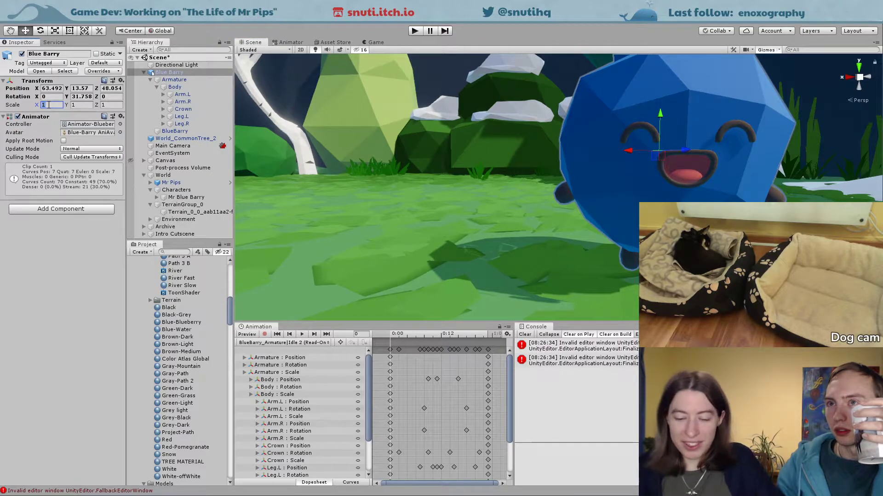
Step: Set the Blue Barry object's scale to 0.7 on X, Y and Z
type("0.7")
key("Tab")
type("0.7")
key("Tab")
type("0.7")
key("Return")
Step: Play-test the rescaled blueberry beside the strawberry character, stop play mode and save the scene
key("ctrl+p")
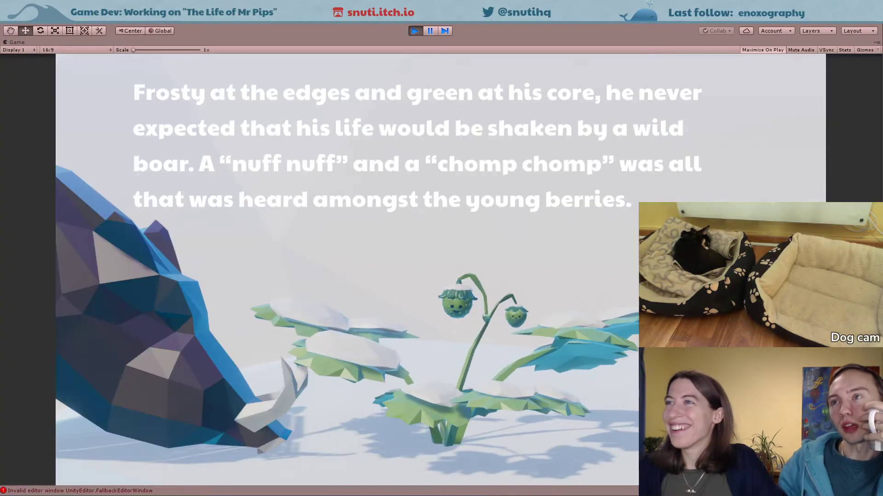
key("Escape")
key("w")
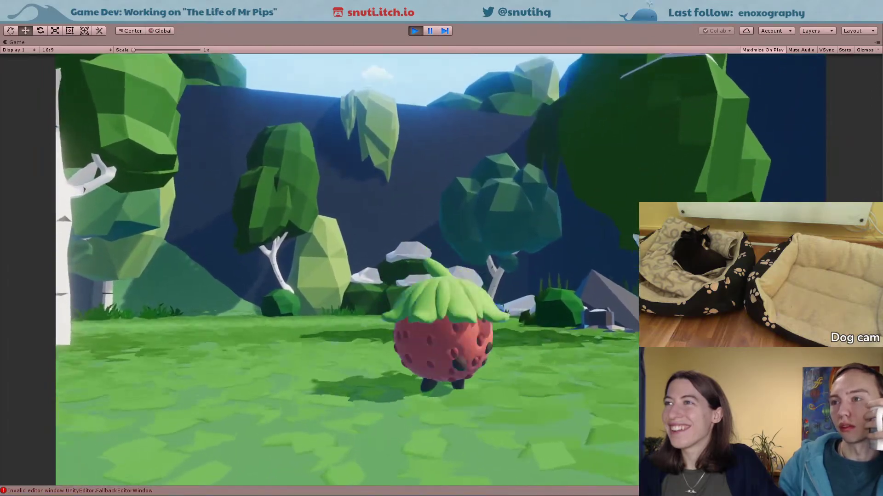
key("w")
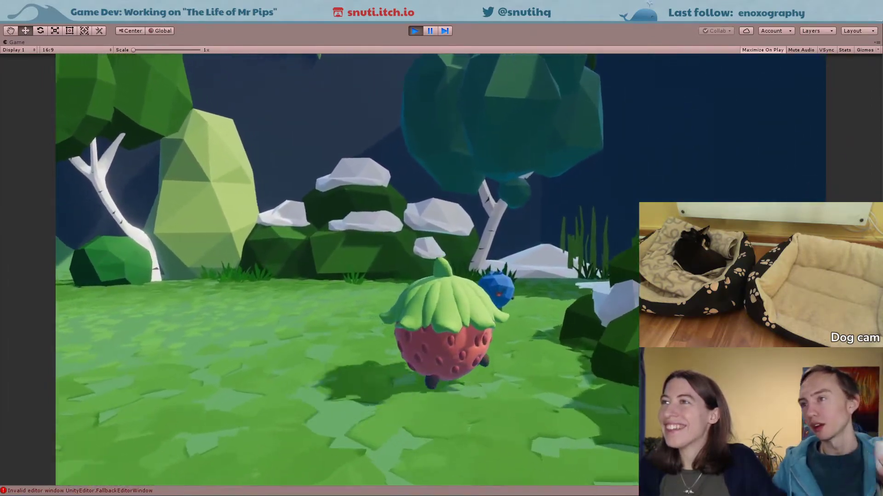
key("s")
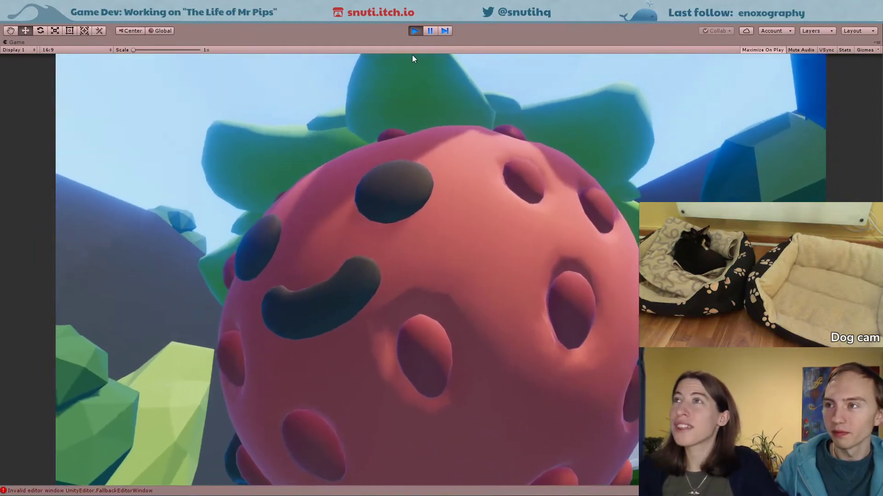
left_click(414, 31)
key("ctrl+s")
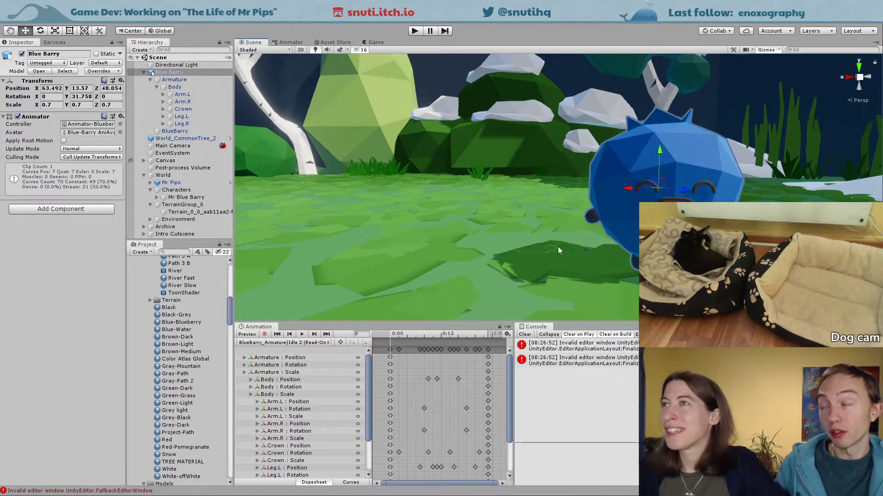
Step: Open the animator controller assigned to Blue Barry and inspect its Idle state's settings
scroll(537, 245, "down", 5)
right_click_drag(569, 269, 562, 272, "alt")
left_click_drag(570, 230, 506, 213, "alt")
right_click_drag(506, 213, 396, 200, "alt")
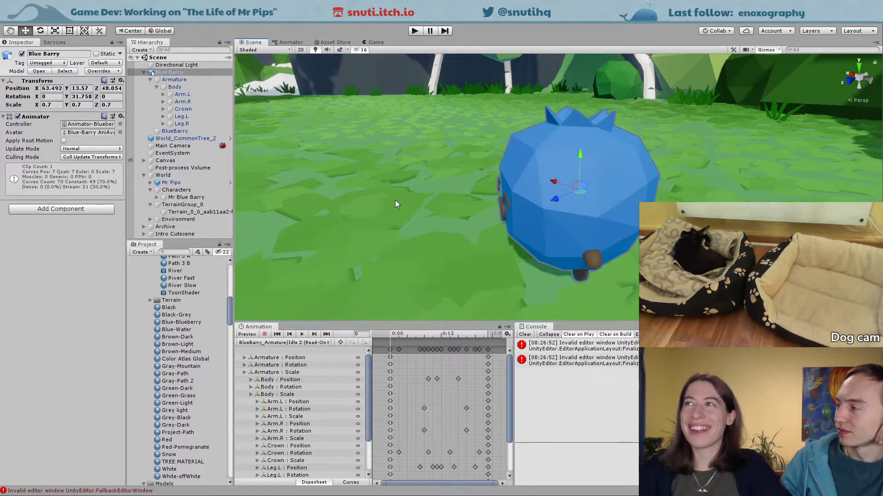
double_click(95, 125)
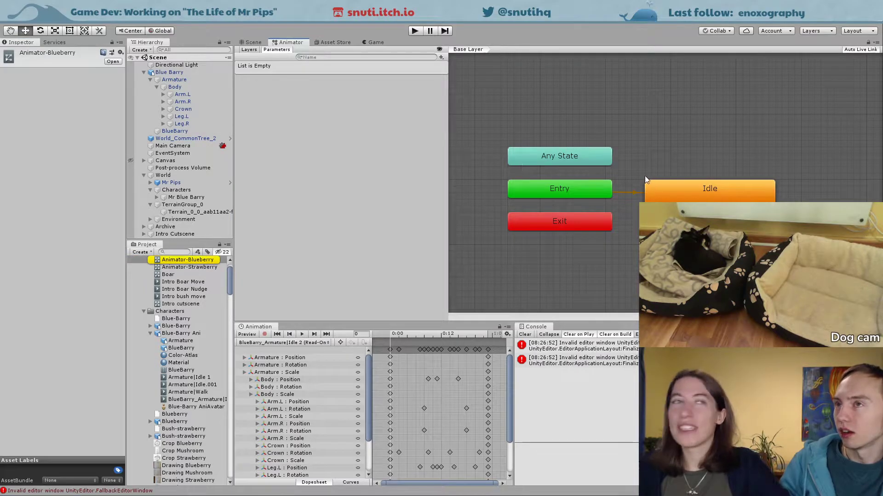
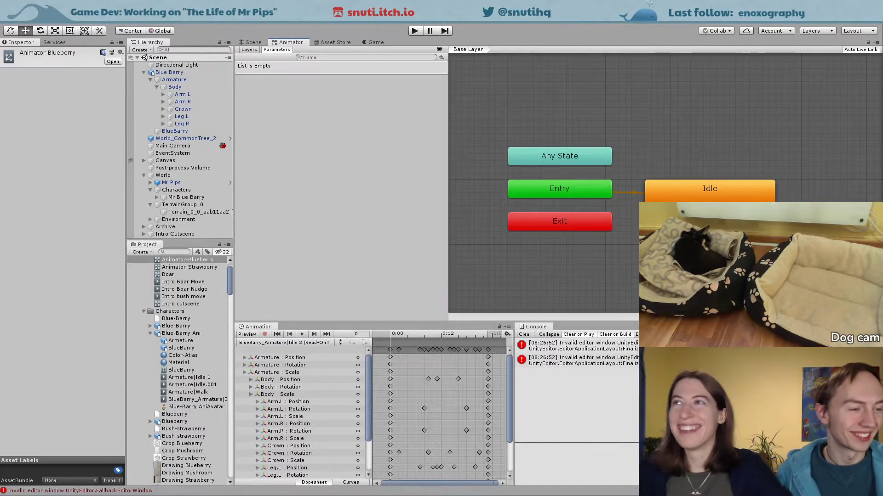
left_click(734, 187)
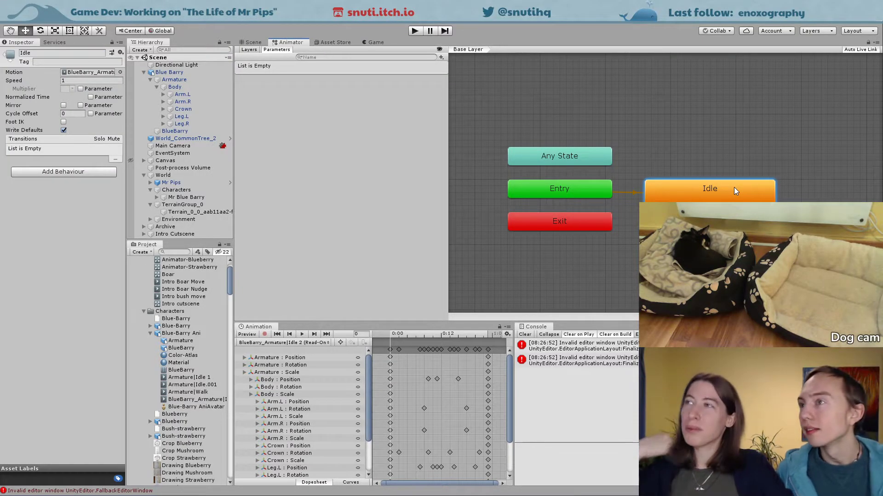
Step: Try adding an empty state to the blueberry's animator controller
right_click(713, 254)
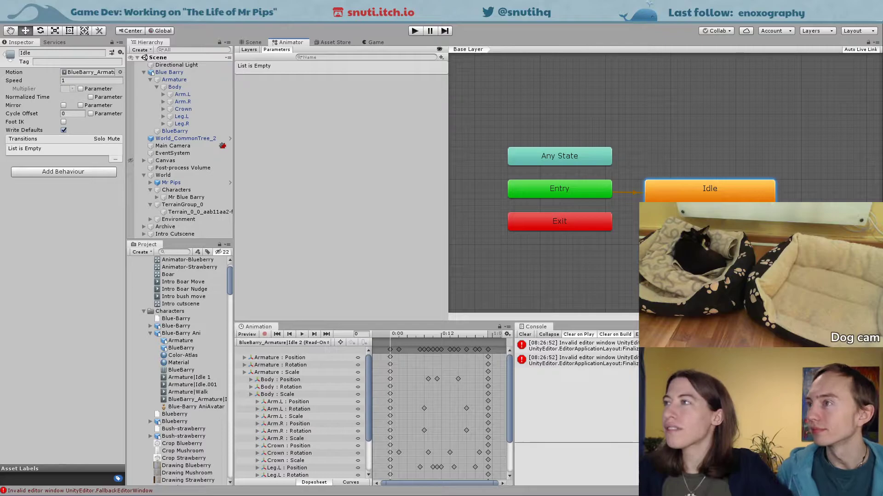
mouse_move(731, 259)
left_click(681, 260)
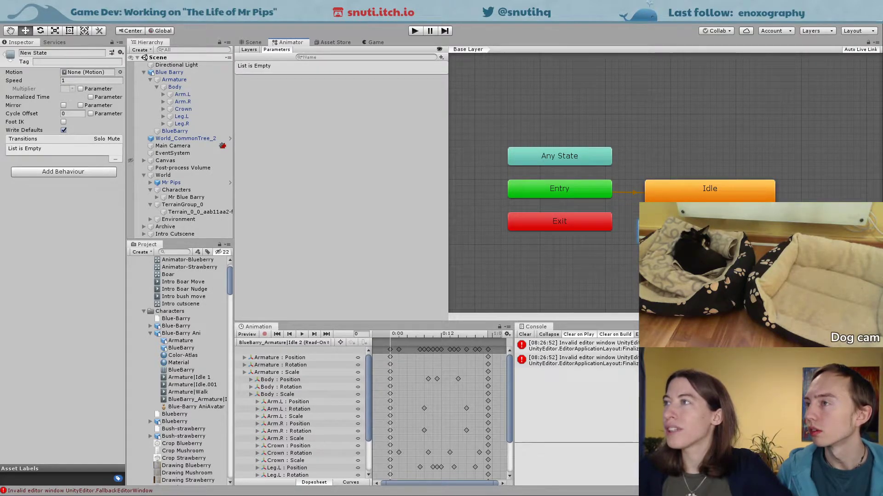
key("Delete")
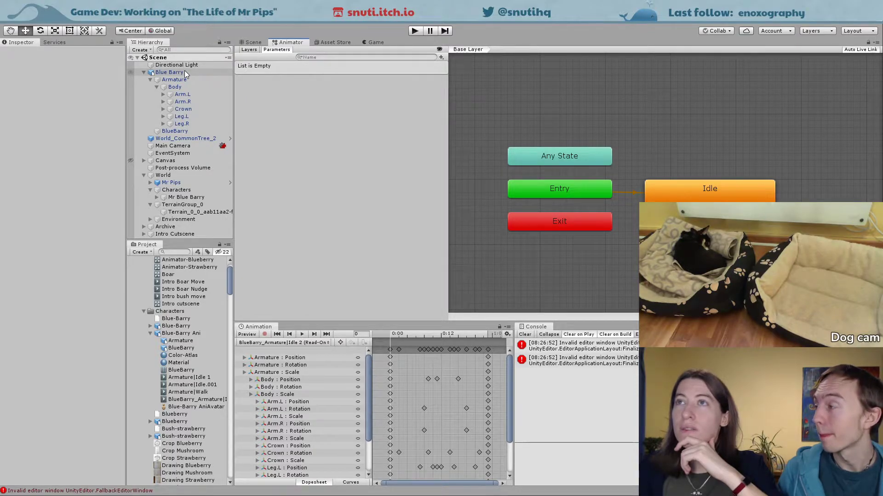
Step: Look over the World terrain in the scene and check the components that can be added to TerrainGroup_0
left_click(178, 174)
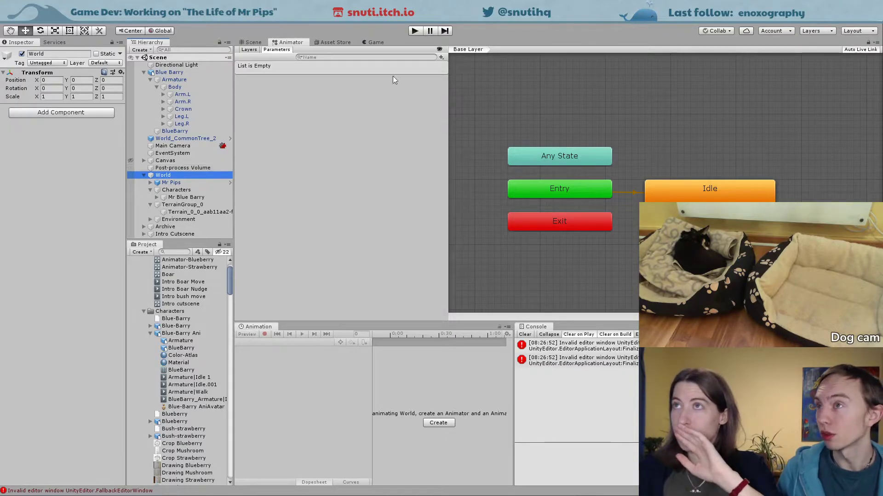
left_click(250, 42)
scroll(546, 198, "down", 3)
scroll(545, 197, "down", 10)
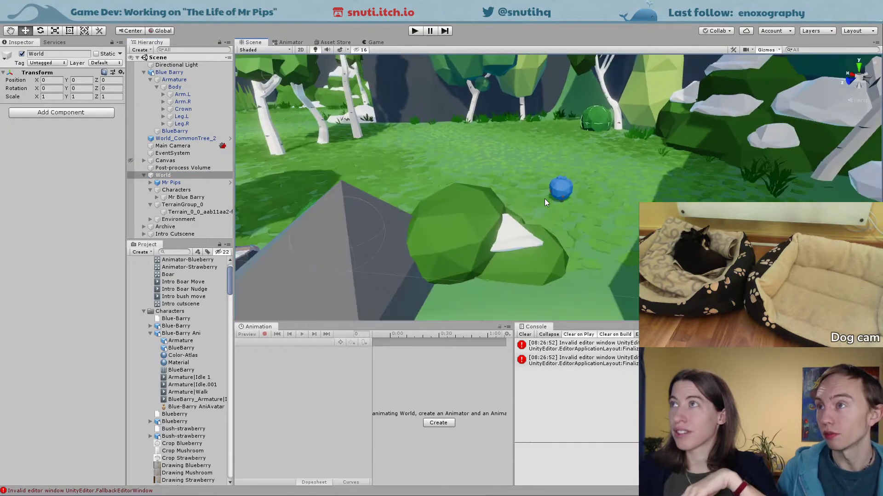
scroll(545, 199, "down", 2)
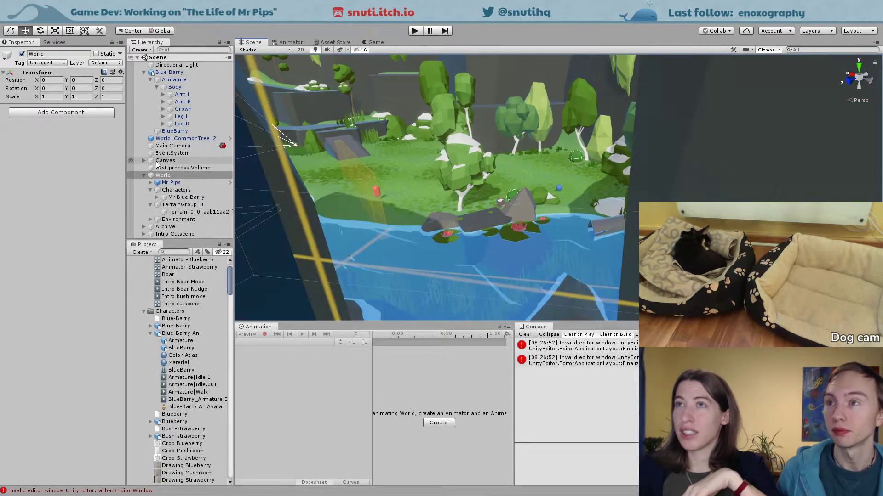
left_click(182, 205)
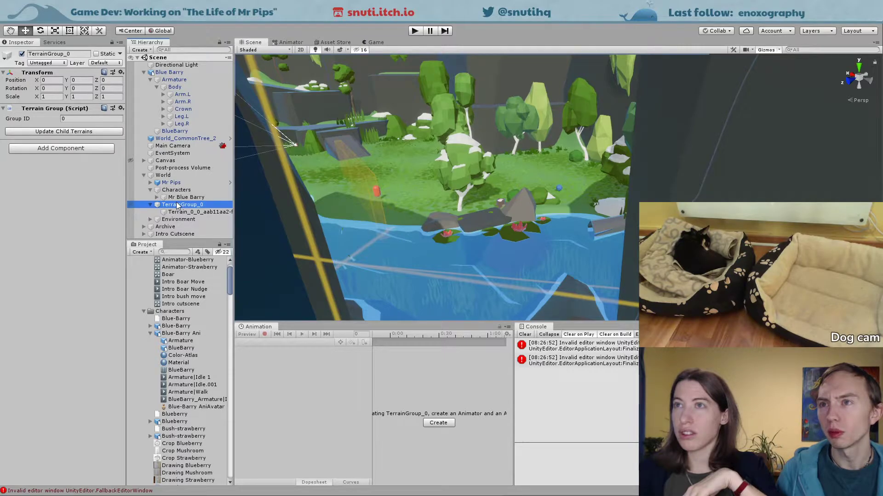
left_click(63, 148)
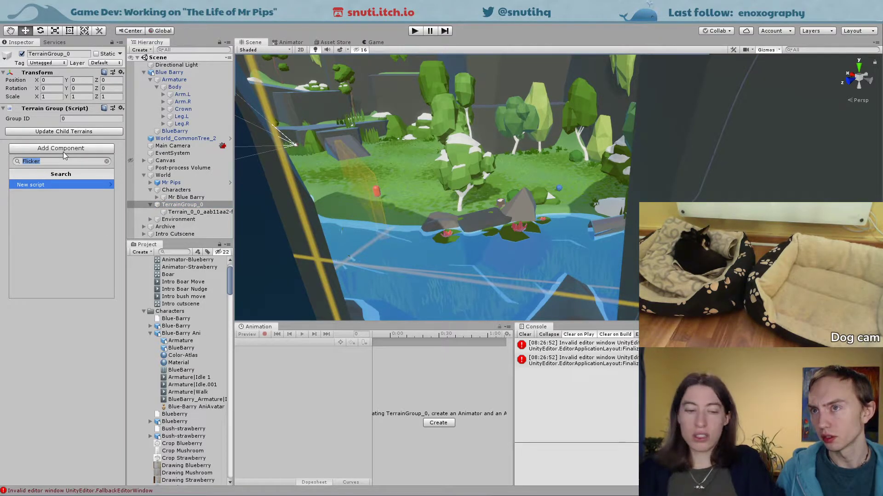
key("BackSpace")
key("Escape")
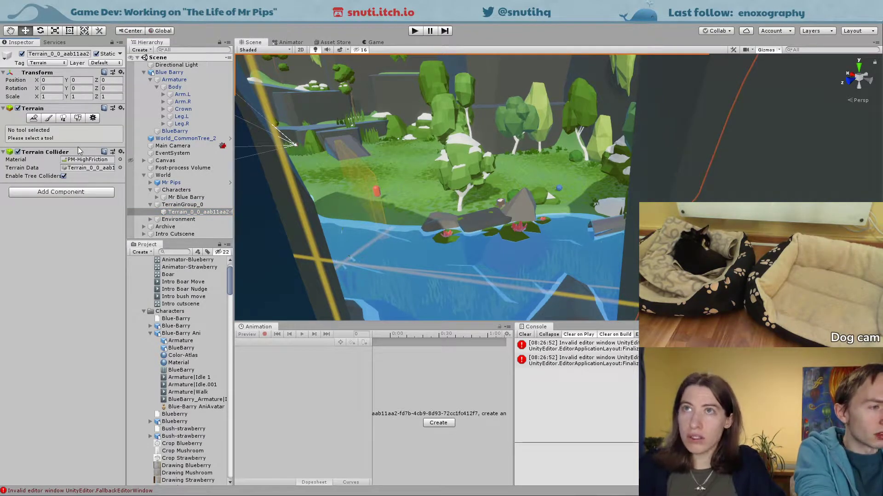
Step: Search the components that can be added to the terrain object under TerrainGroup_0 for "nav"
left_click(78, 192)
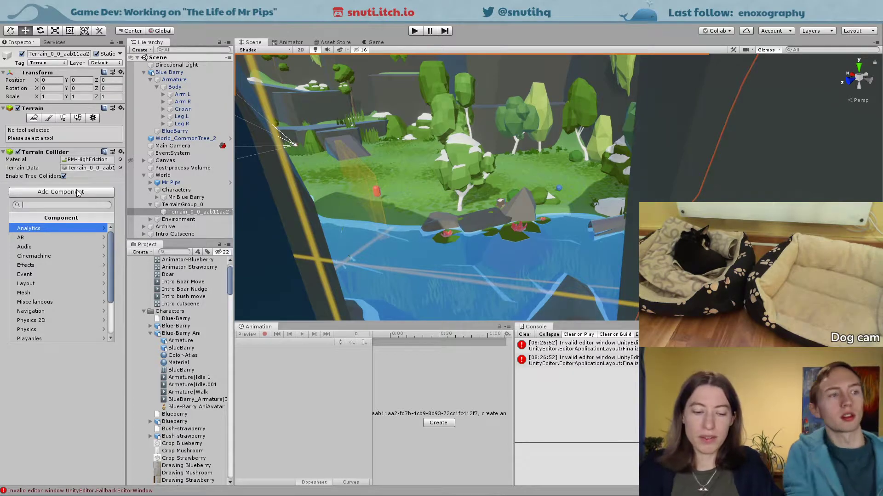
type("nav")
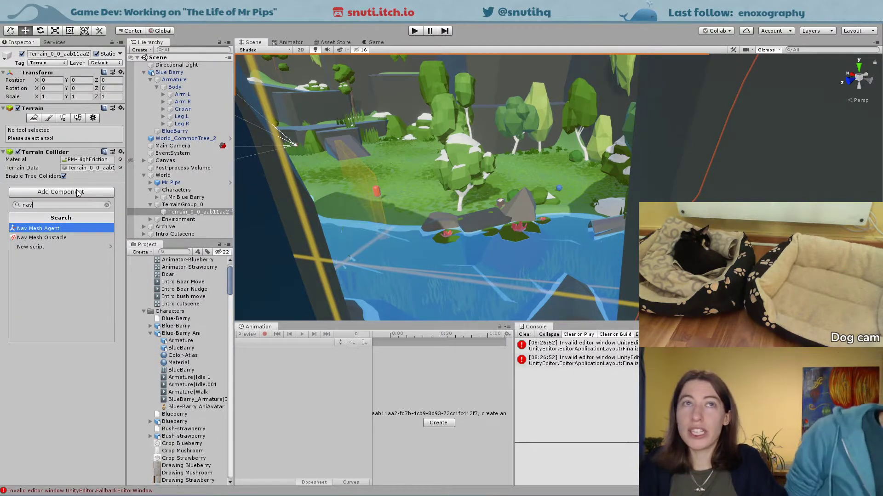
key("Down")
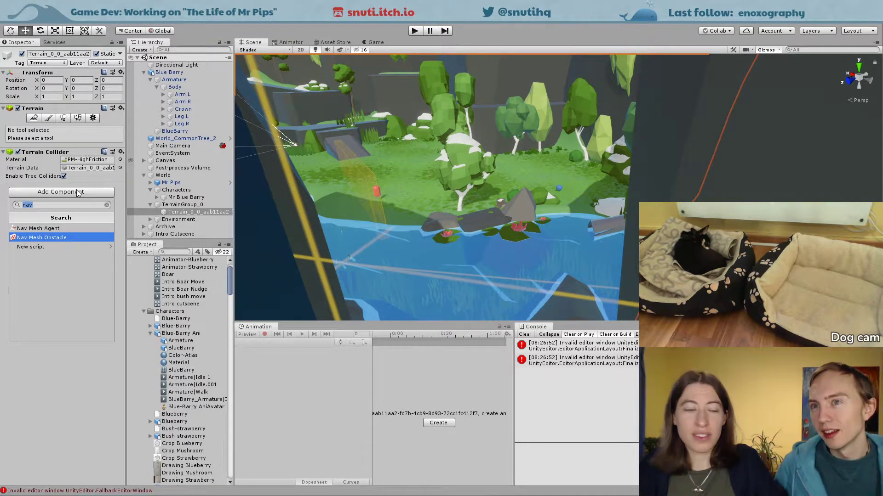
key("Escape")
key("Escape")
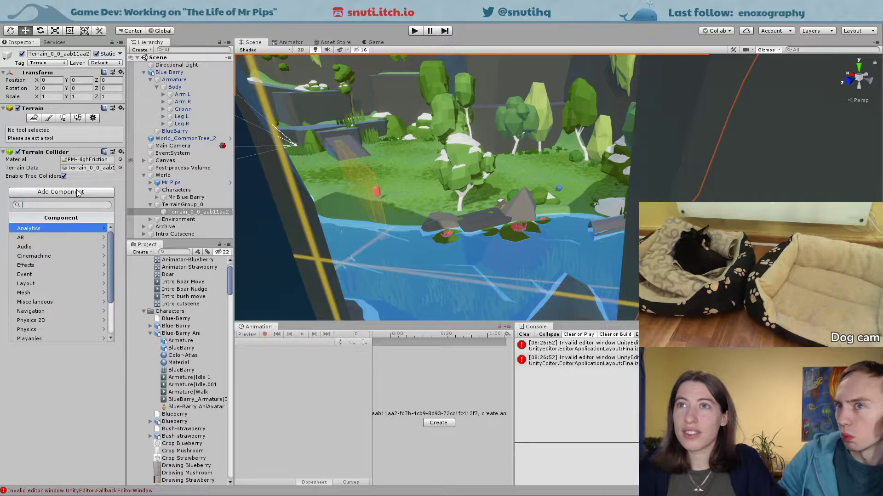
Step: Search the components that can be added to the World object for "nav"
left_click(162, 176)
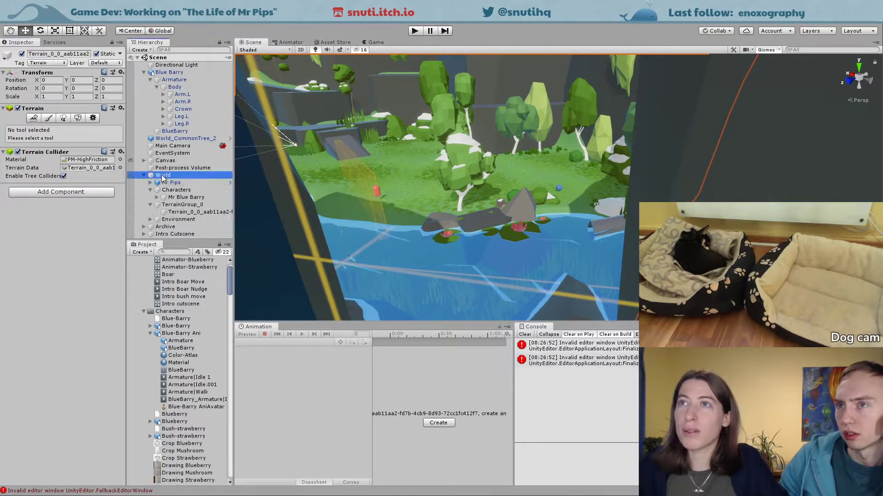
left_click(65, 113)
type("nav")
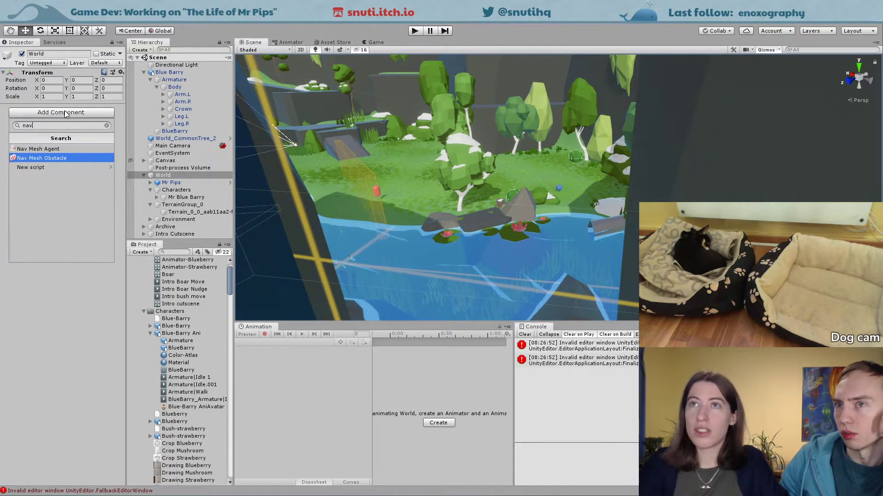
key("Escape")
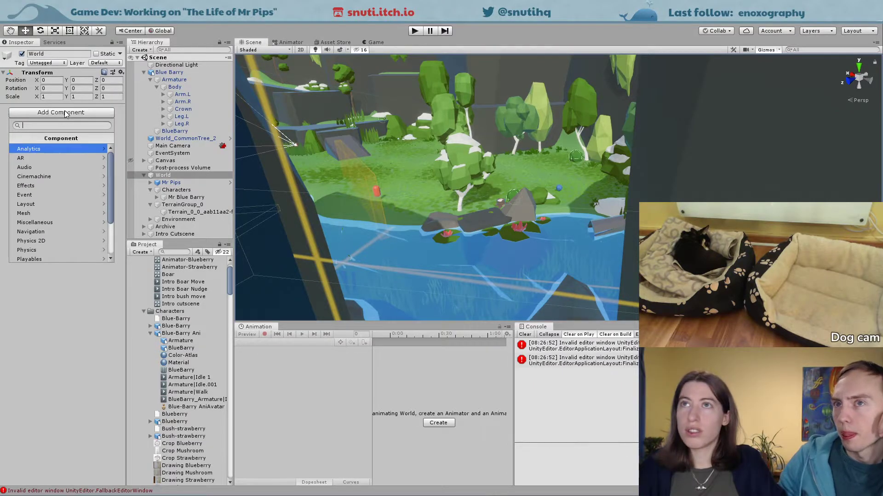
key("Escape")
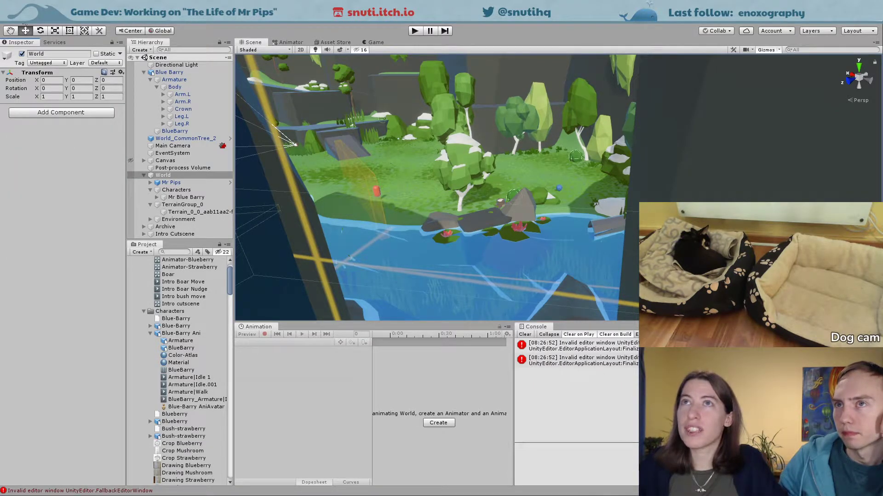
Step: Open the Package Manager and search its packages for "nav"
left_click(24, 23)
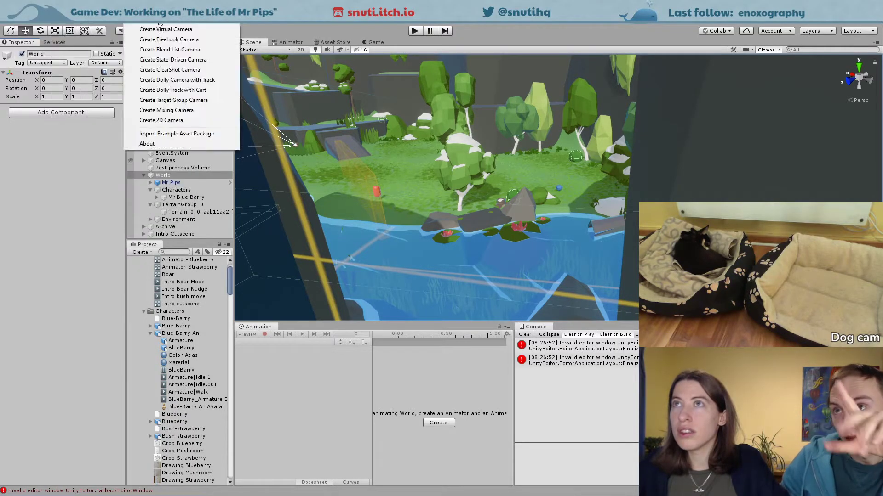
mouse_move(188, 23)
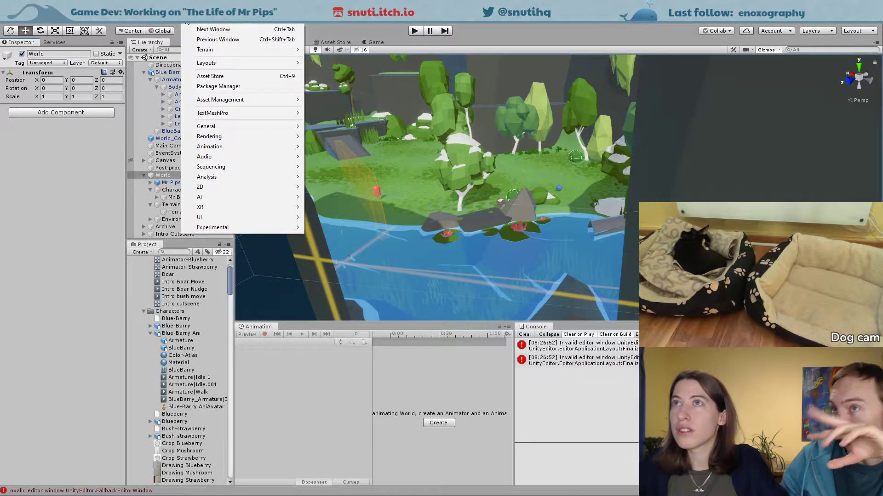
left_click(211, 86)
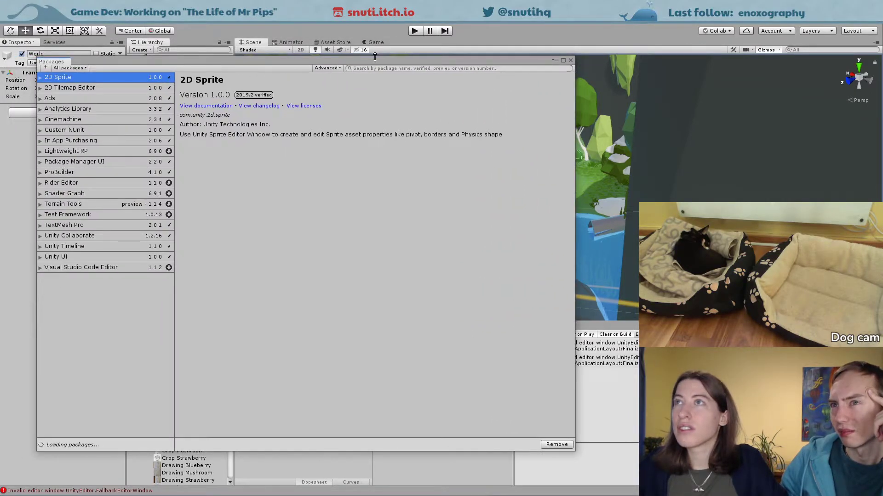
left_click(369, 69)
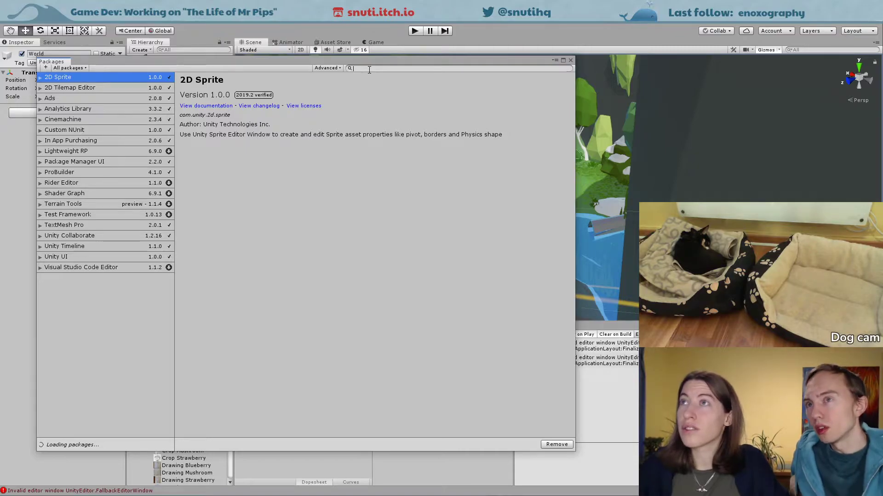
type("nav")
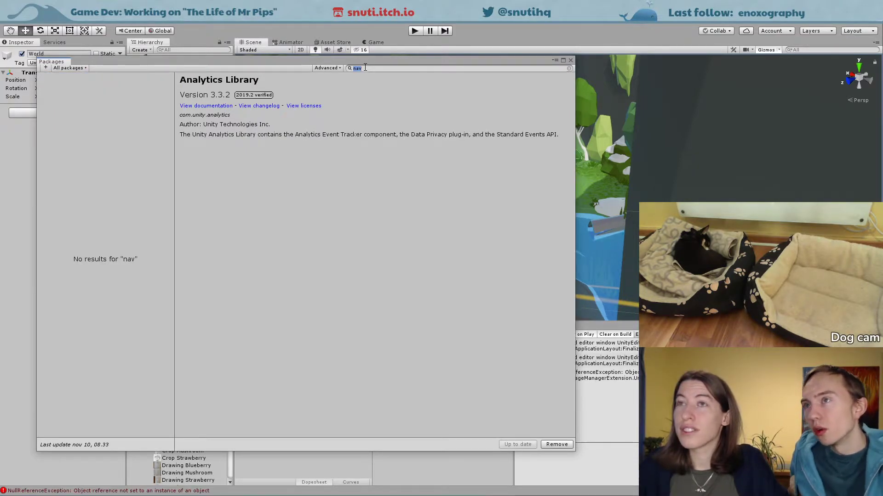
Step: Extend the package search to "navmesh", clear the search and close the Package Manager
type("mesh")
key("BackSpace")
key("BackSpace")
key("BackSpace")
key("BackSpace")
key("BackSpace")
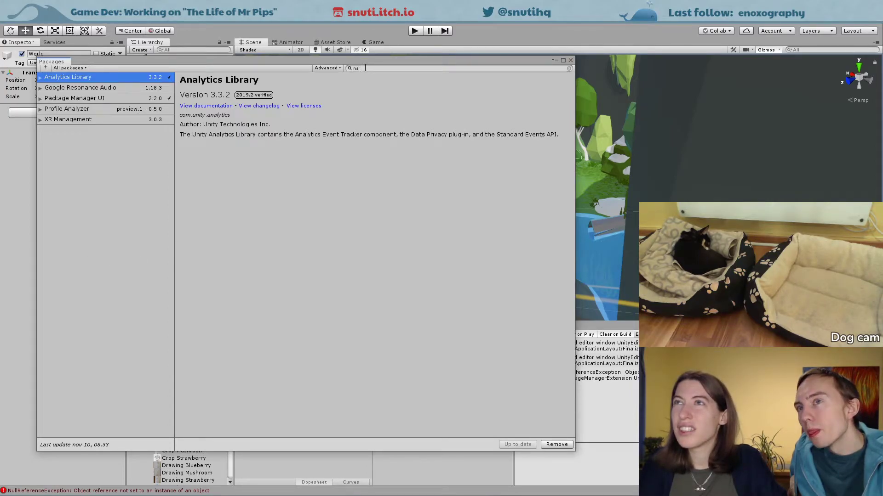
key("BackSpace")
key("BackSpace")
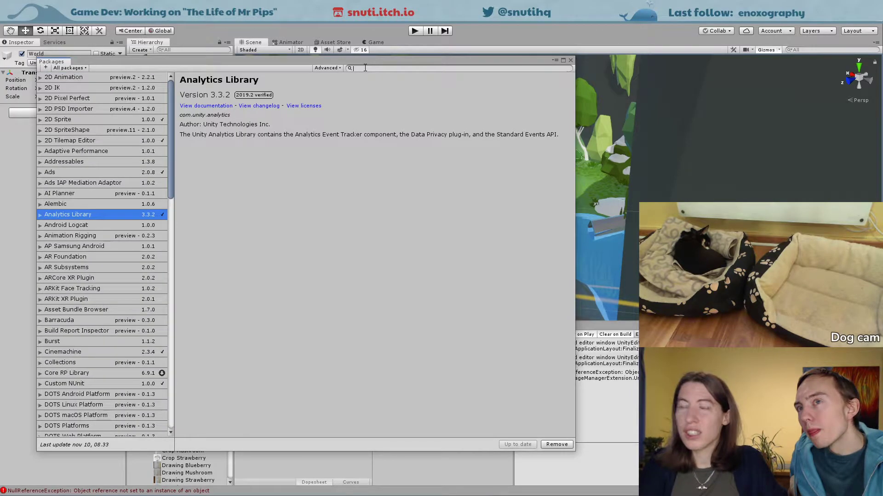
left_click(570, 60)
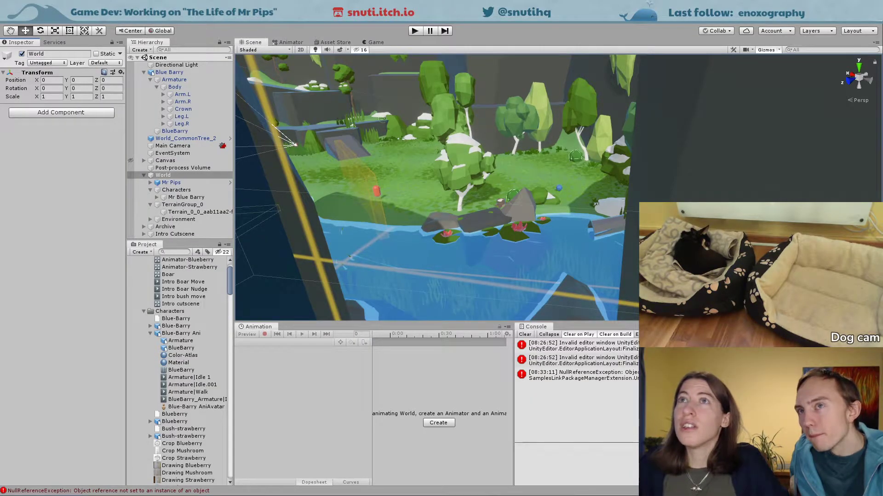
Step: Check the components that can be added to World again, searching for names with "n"
left_click(6, 19)
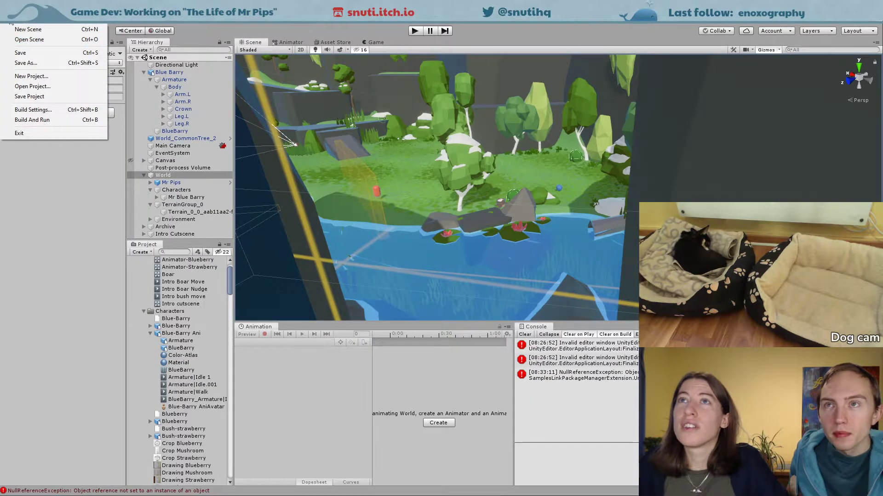
left_click(6, 19)
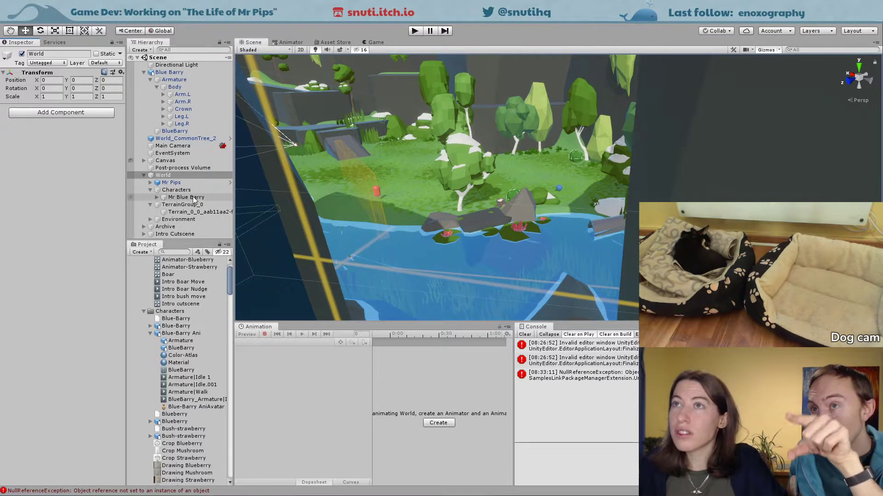
left_click(165, 175)
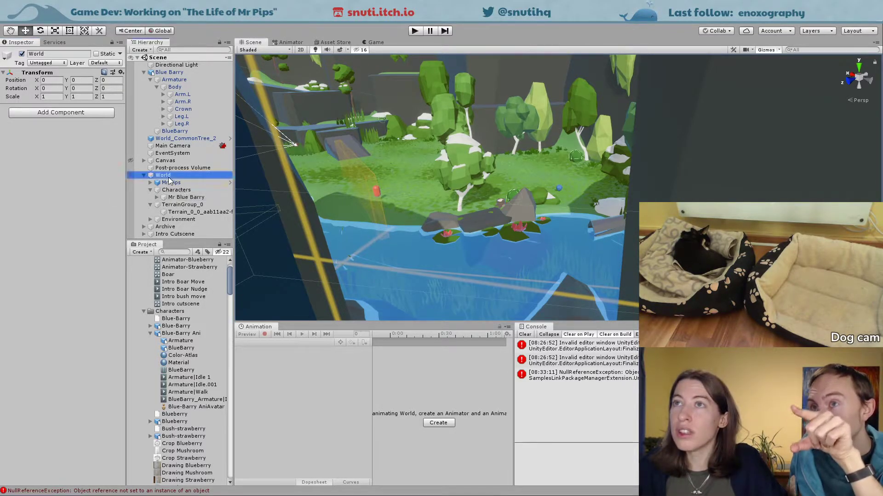
left_click(77, 113)
type("n")
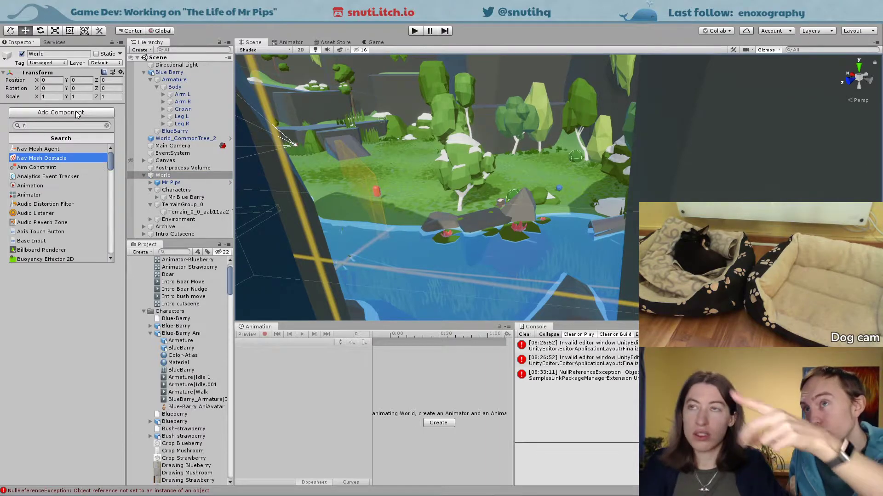
key("Escape")
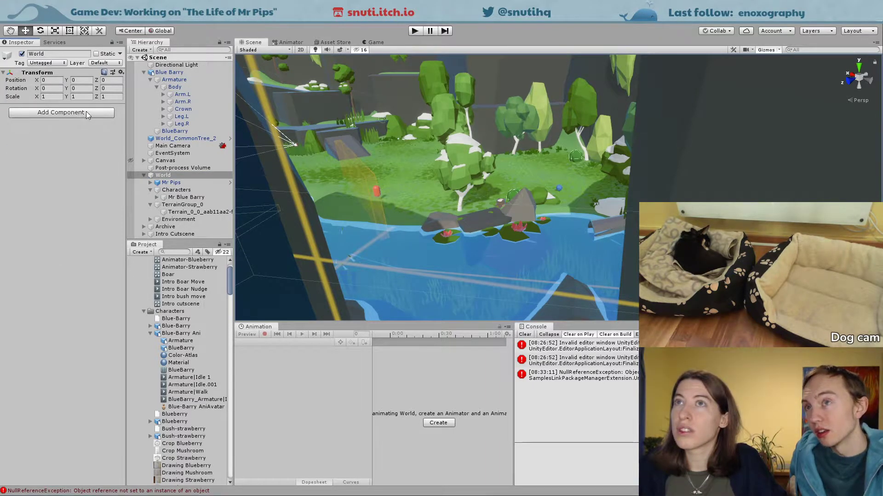
Step: Open the AI Navigation window and bake a NavMesh for the scene with the default agent settings
left_click(202, 21)
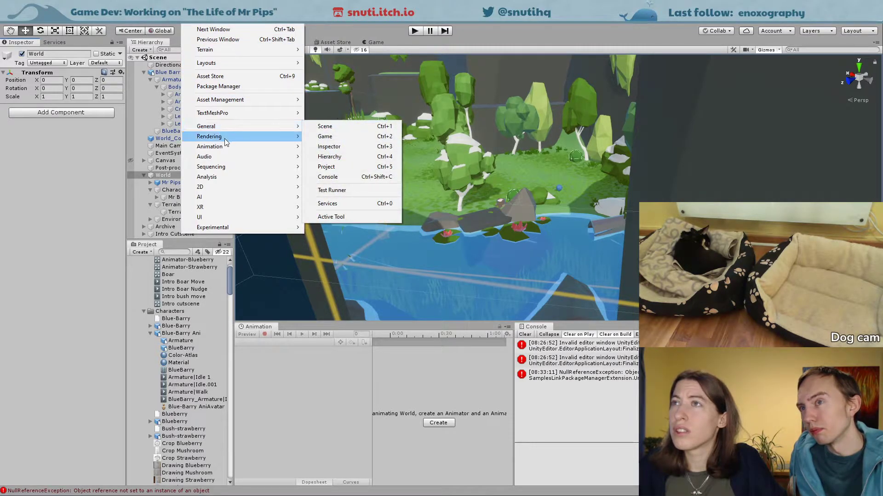
mouse_move(224, 138)
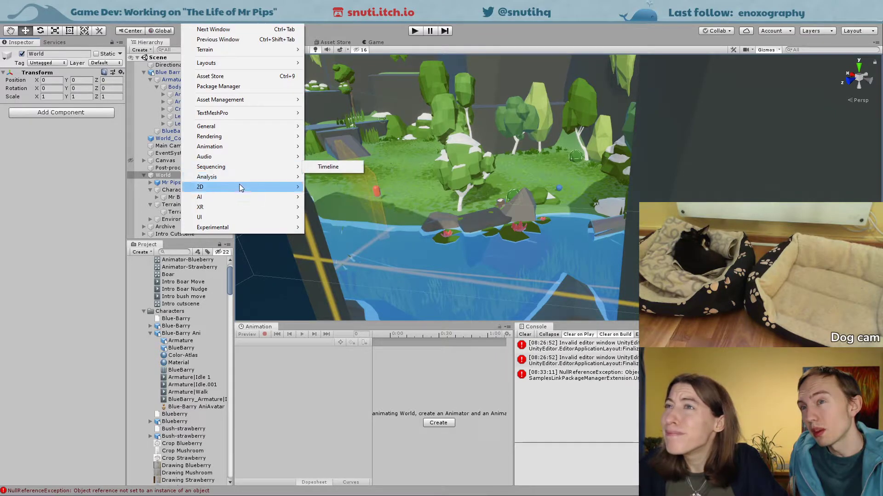
mouse_move(240, 187)
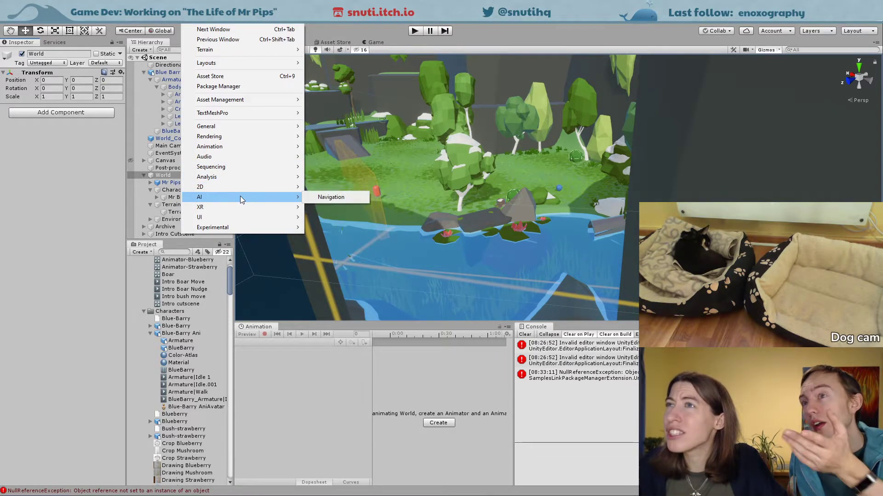
left_click(330, 197)
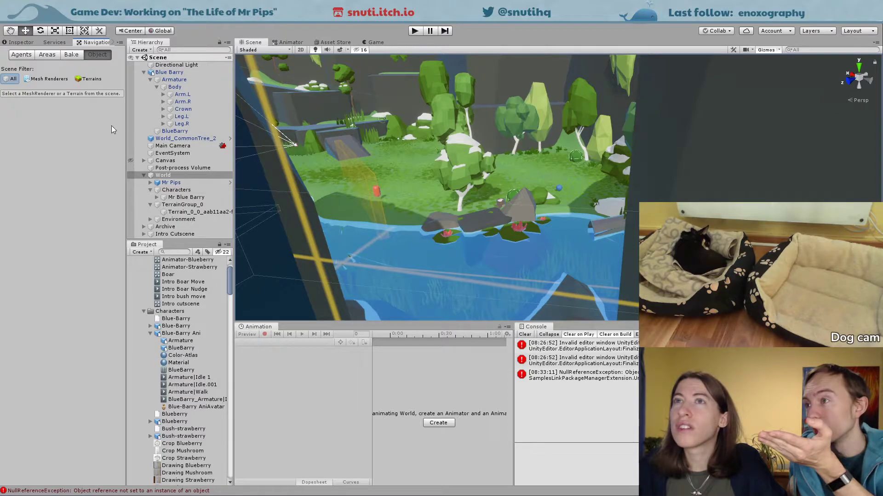
left_click(51, 79)
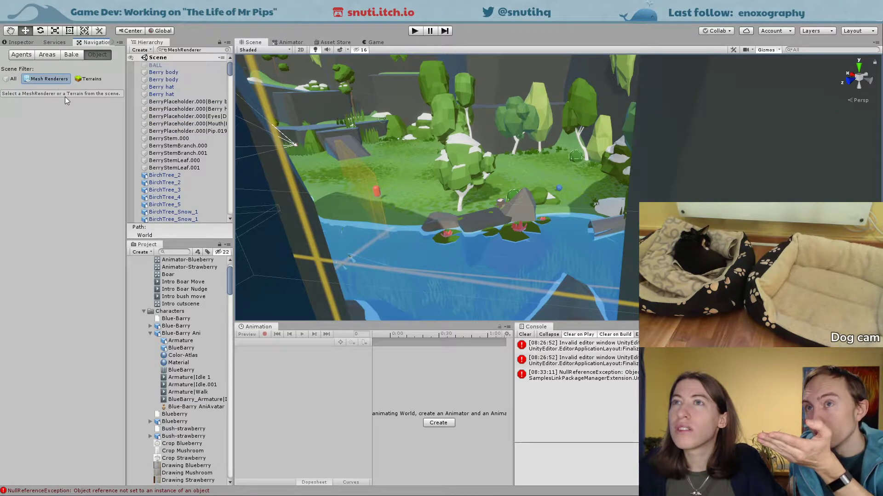
left_click(10, 79)
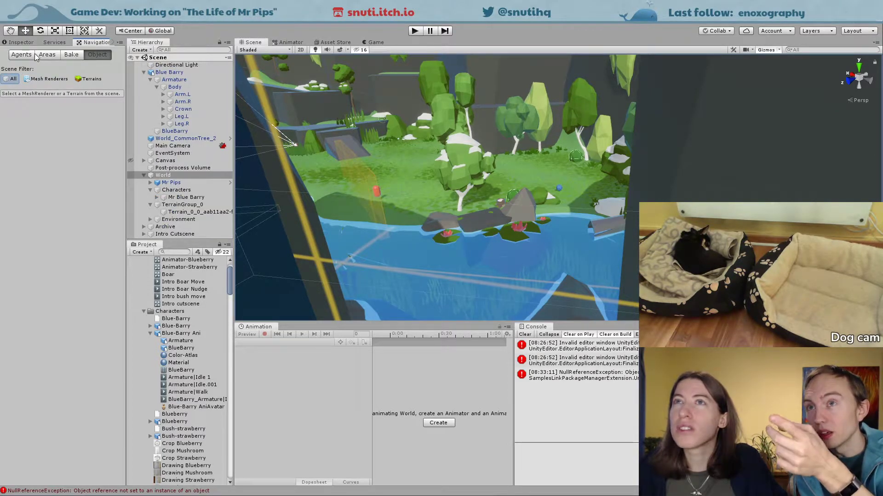
left_click(68, 55)
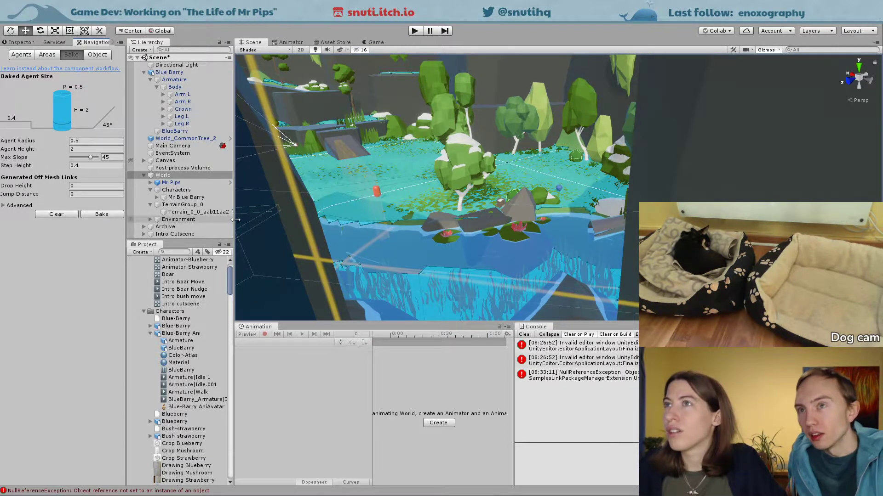
Step: Examine the baked NavMesh across the terrain, including the water, river banks, islands and hillsides
scroll(498, 181, "up", 5)
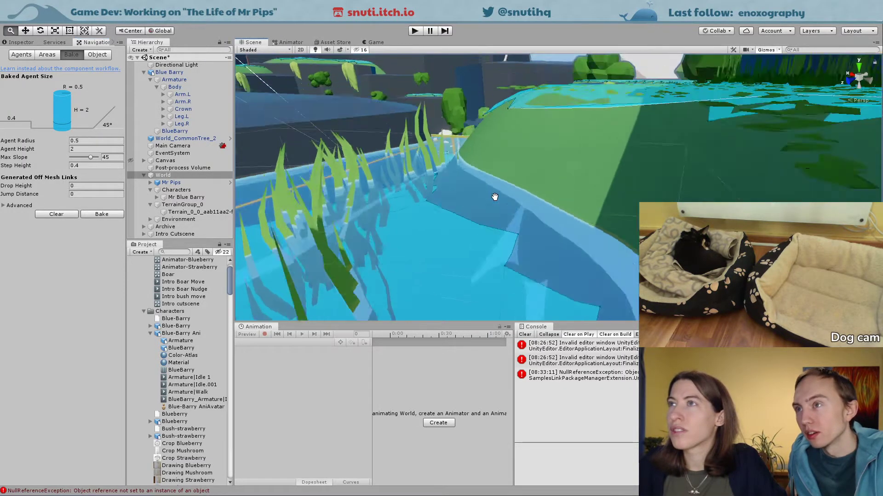
middle_click_drag(494, 196, 501, 238)
right_click_drag(501, 238, 357, 258)
middle_click_drag(357, 258, 575, 313)
scroll(544, 225, "down", 4)
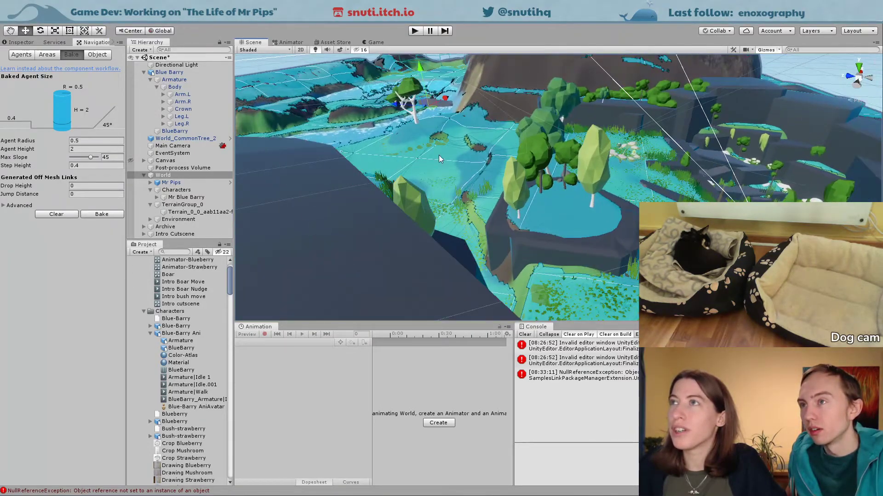
middle_click_drag(439, 156, 609, 266)
scroll(568, 208, "down", 2)
middle_click_drag(569, 207, 669, 190)
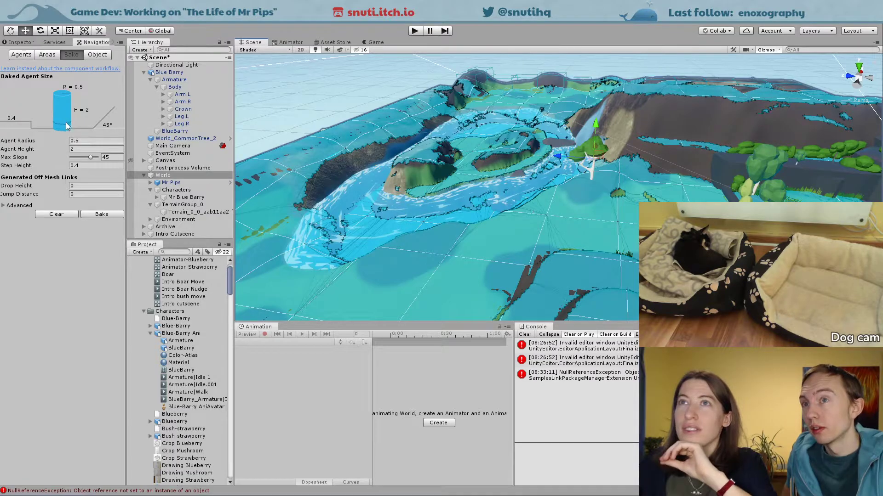
Step: Set the baked agent's Max Slope to 25 degrees and rebake the NavMesh
left_click(83, 149)
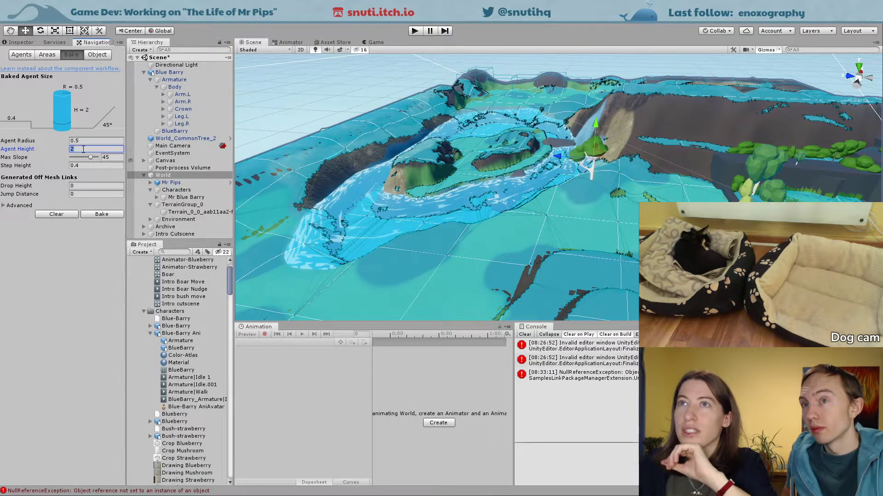
left_click(90, 157)
left_click_drag(90, 159, 82, 160)
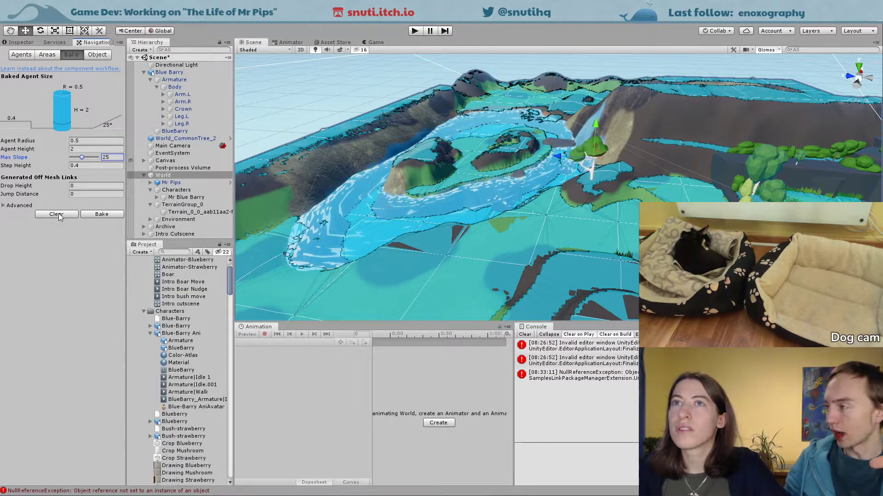
Step: Review the advanced bake options, area costs, Humanoid agent settings and object scene filters for the NavMesh
left_click(6, 207)
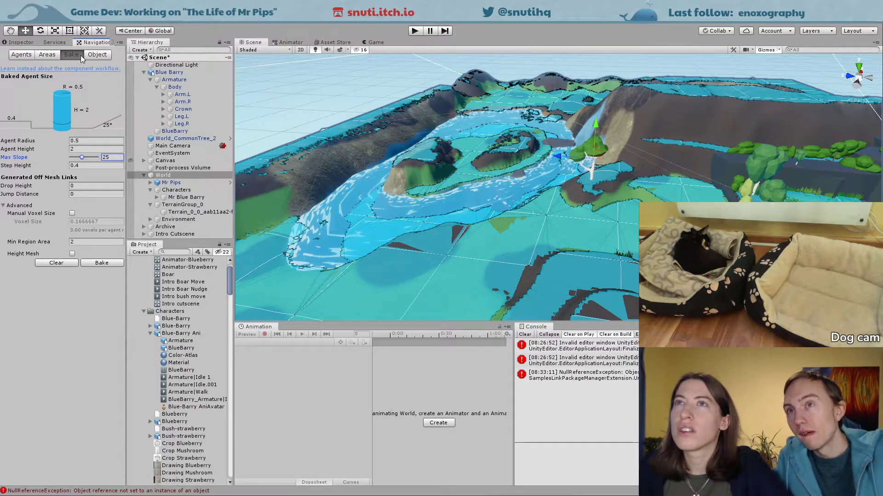
left_click(48, 54)
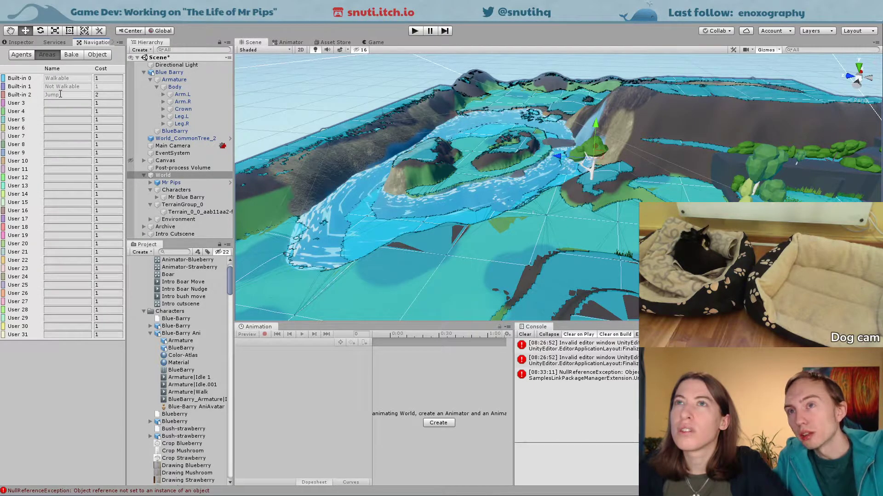
left_click(97, 54)
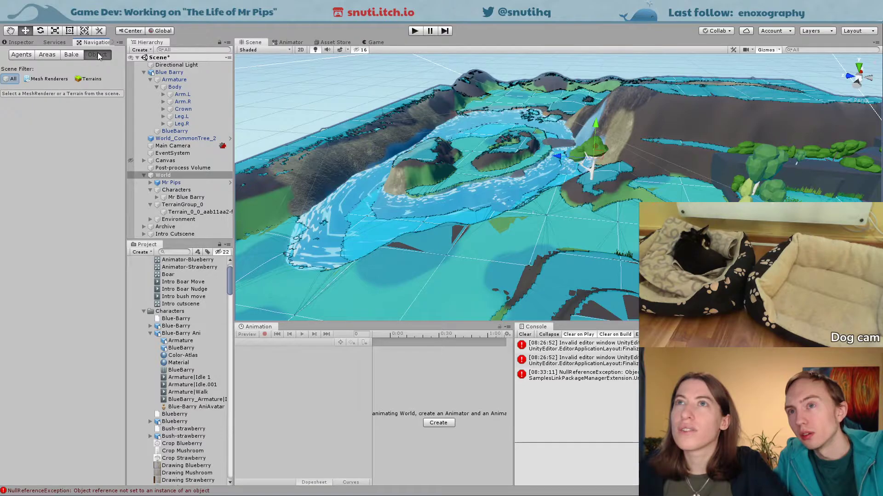
left_click(68, 79)
left_click(14, 79)
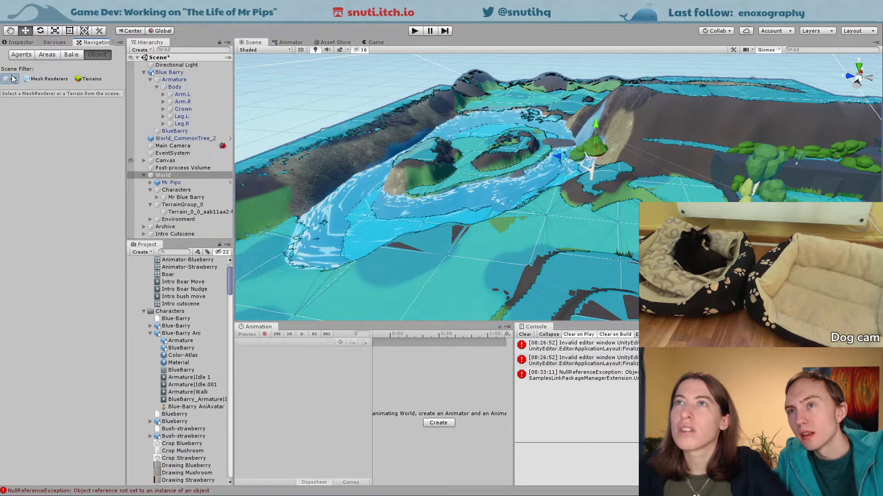
left_click(23, 54)
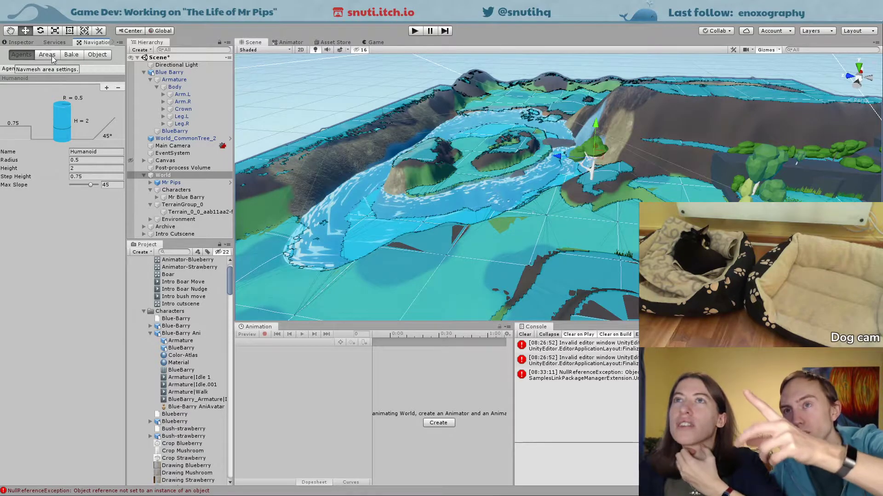
left_click(69, 54)
left_click(97, 55)
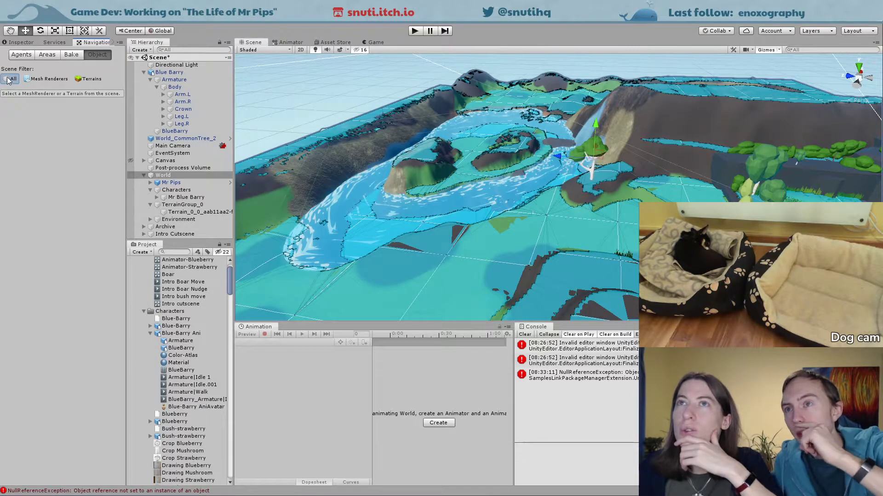
Step: Filter the scene objects by mesh renderers, then terrains, and inspect the terrain's navigation settings and available Navigation Area options
left_click(39, 79)
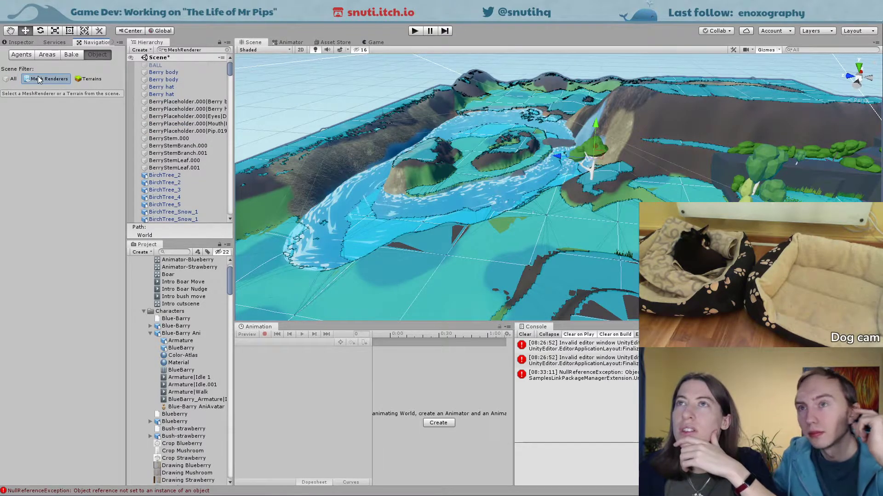
left_click(81, 80)
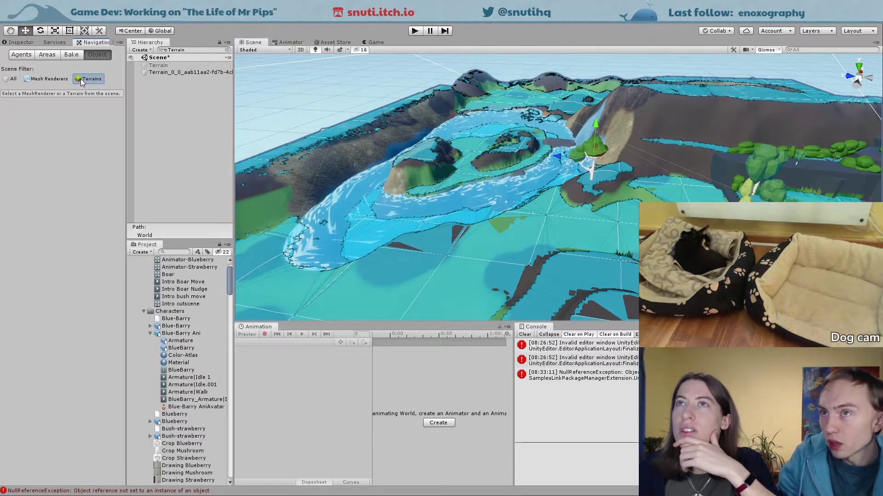
left_click(152, 73)
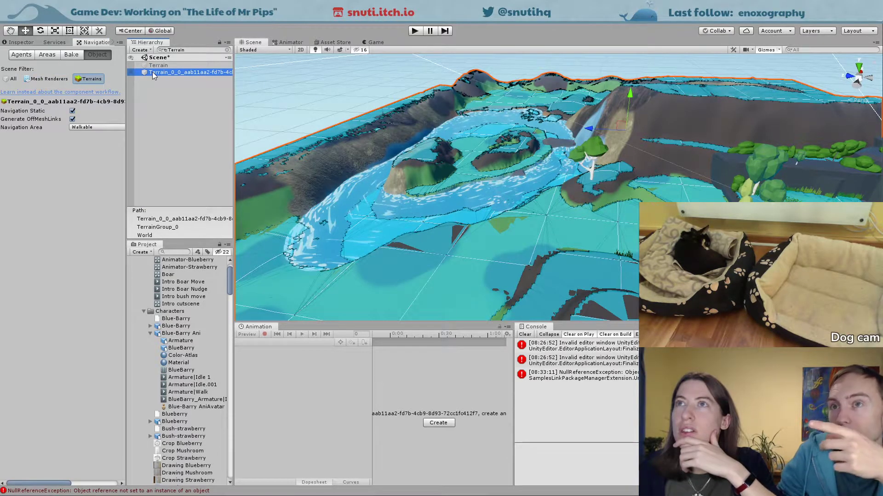
left_click(94, 126)
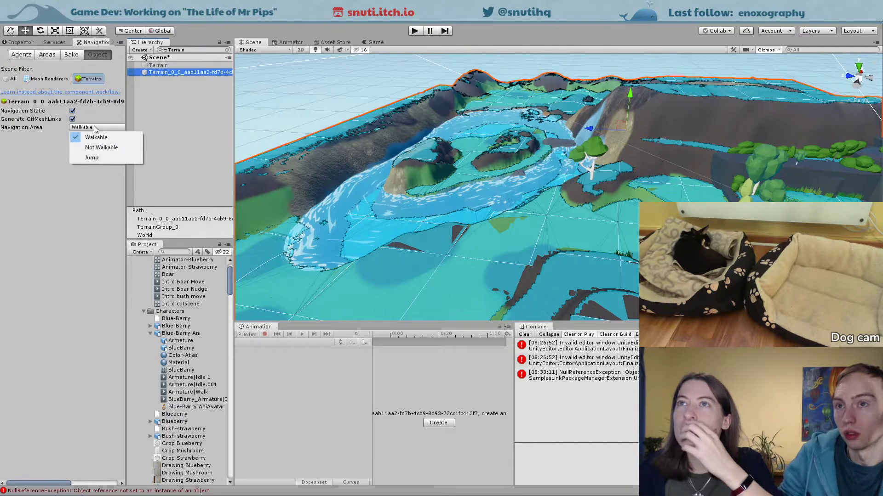
left_click(94, 126)
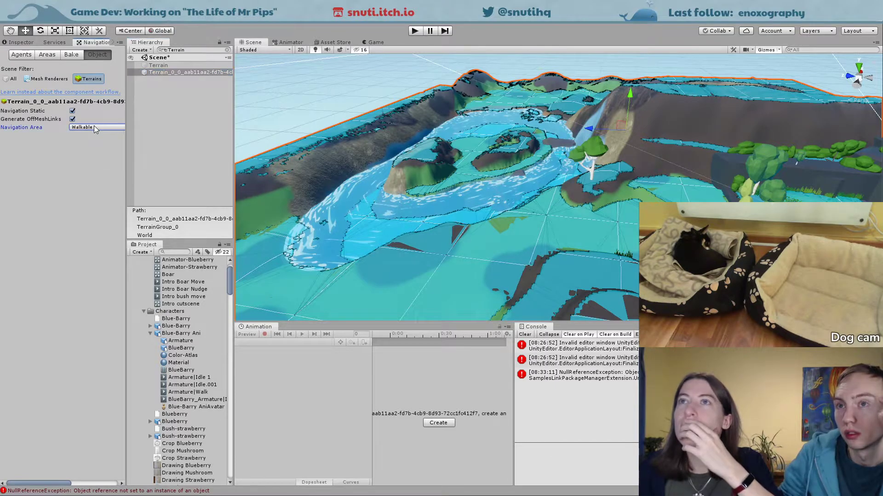
Step: List the scene's mesh renderers, check the first BirchTree_2's navigation settings and return to the bake settings
left_click(49, 79)
scroll(177, 111, "down", 3)
left_click(176, 148)
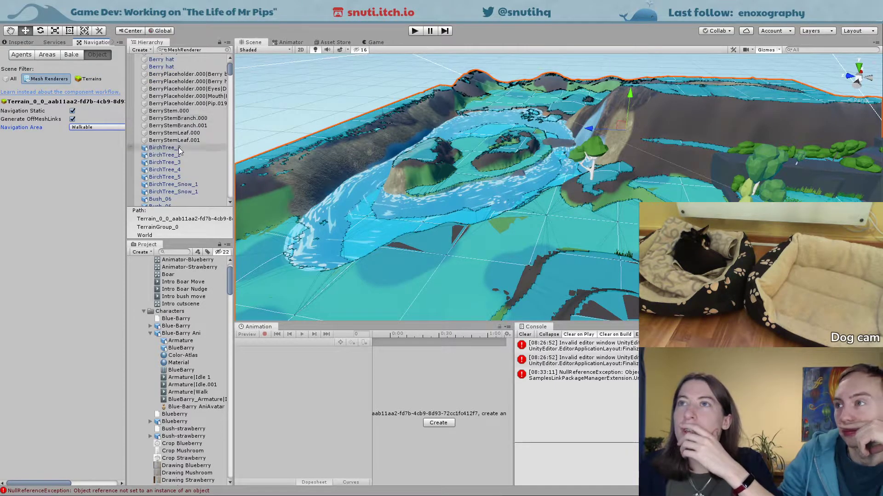
scroll(177, 154, "down", 3)
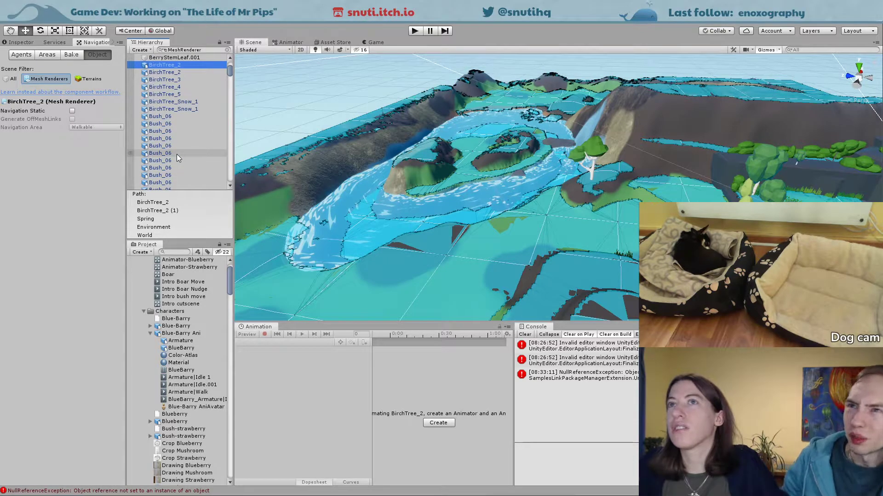
left_click(69, 54)
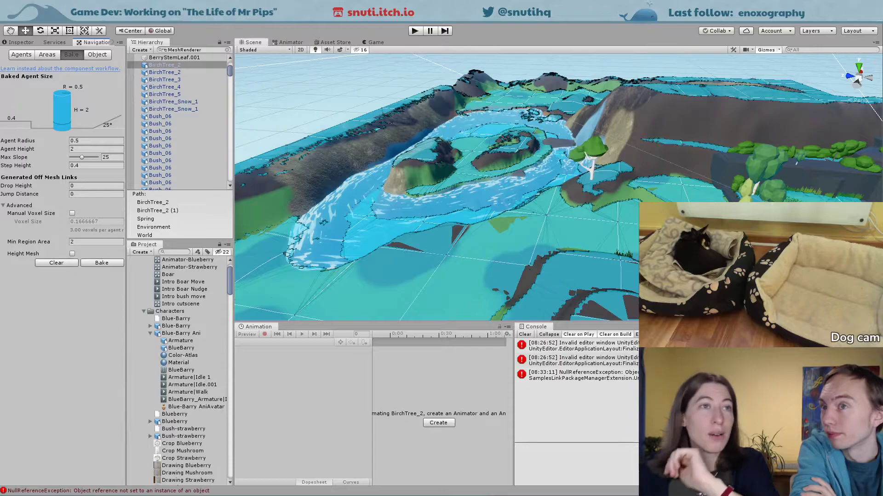
Step: Switch to Unity Hub and open the MissionSqueak project
key("alt+Tab")
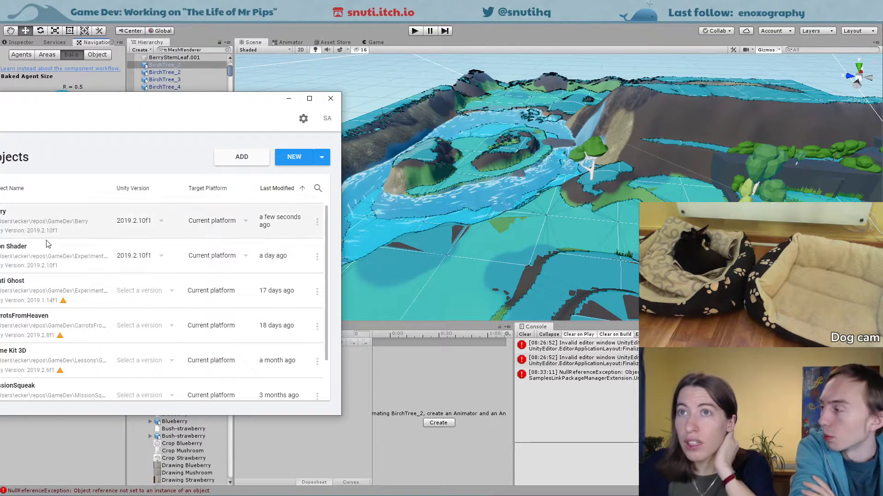
scroll(72, 342, "down", 2)
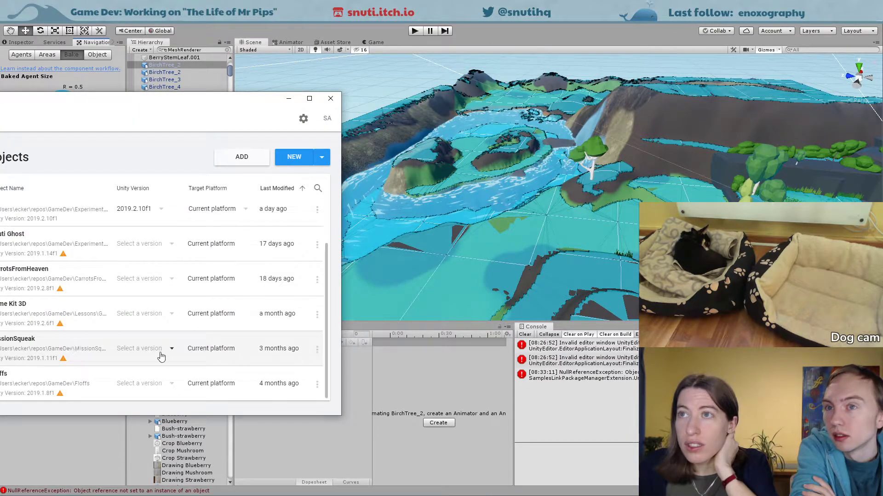
left_click(47, 348)
left_click(272, 309)
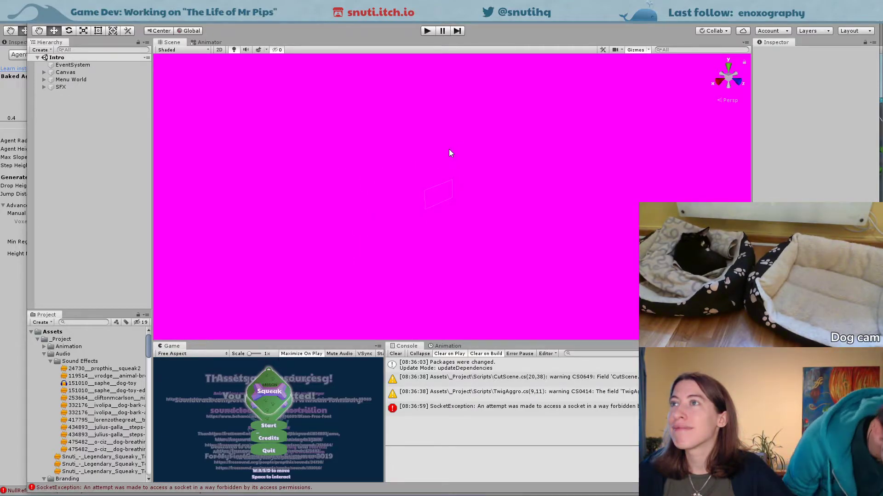
Step: Open the Level 1 scene from the project's Scenes folder and inspect the World object's Nav Mesh Surface component
left_click(44, 354)
scroll(71, 391, "down", 3)
scroll(71, 391, "down", 5)
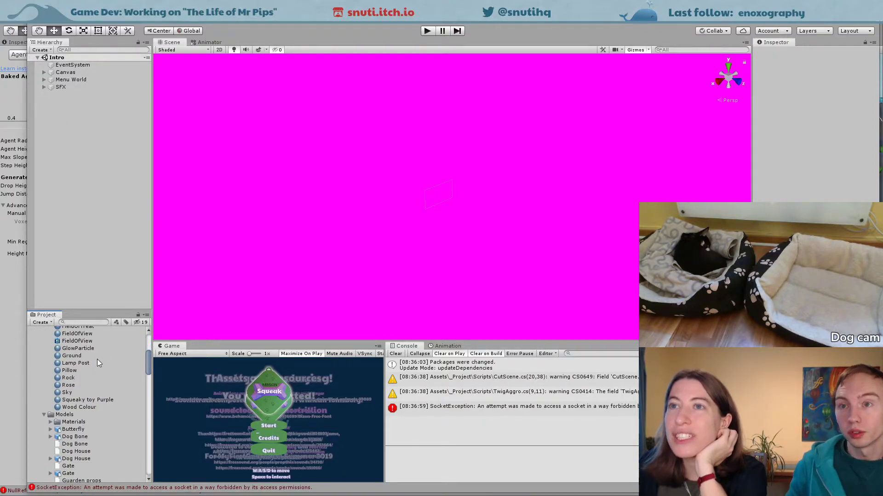
scroll(97, 361, "up", 2)
scroll(97, 358, "down", 10)
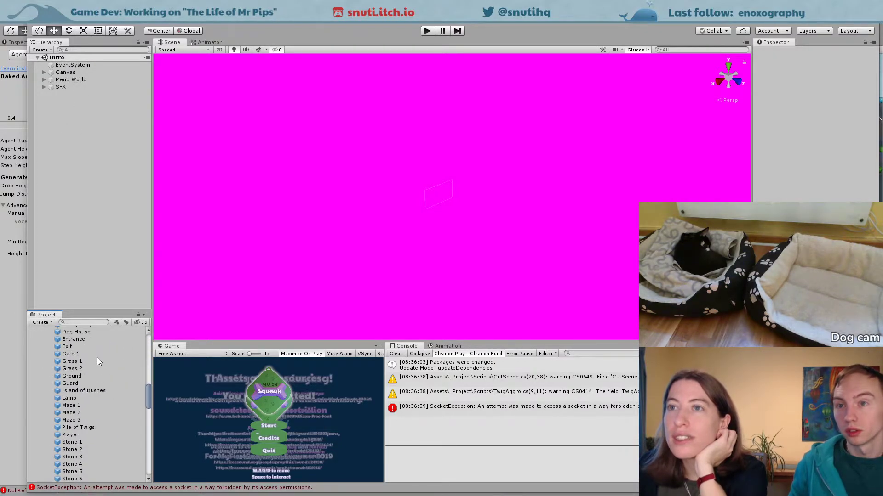
scroll(98, 358, "down", 10)
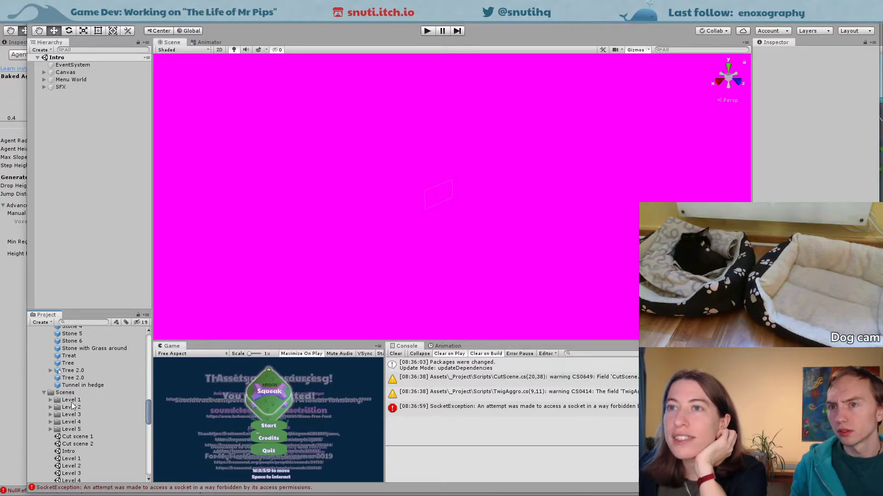
double_click(70, 374)
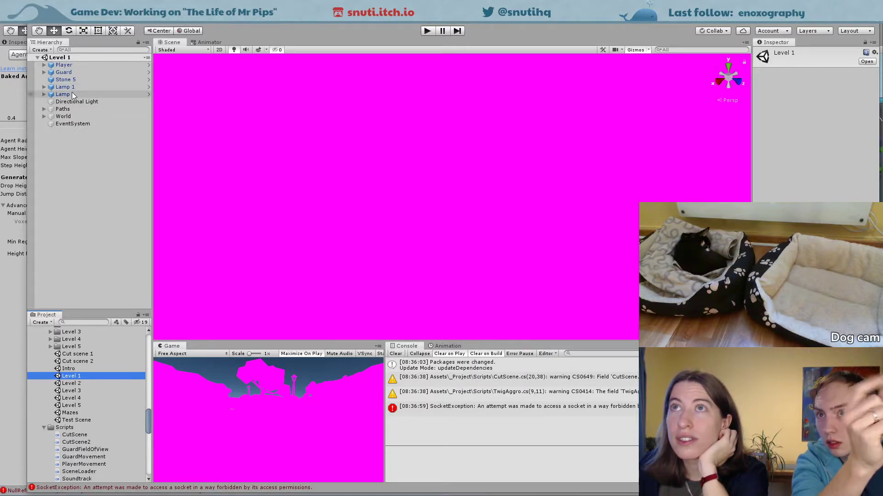
left_click(62, 117)
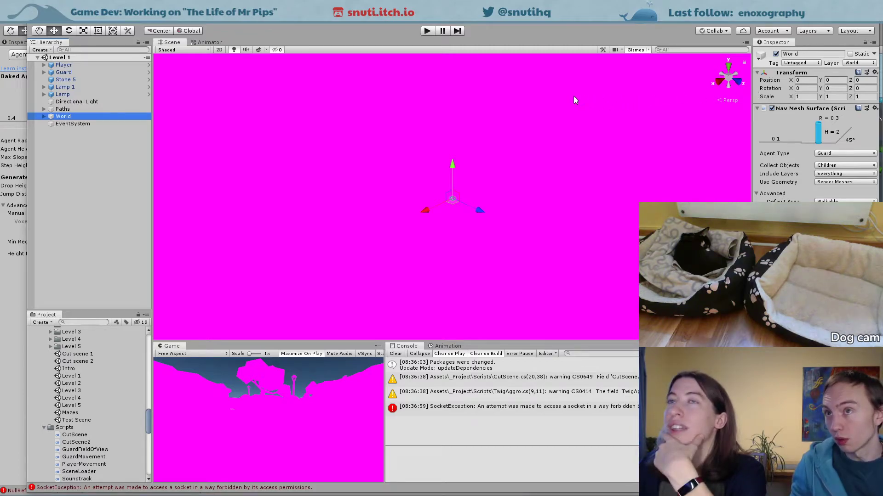
Step: Return to the Berry project, open the Asset Store, clear the hierarchy filter and select the World object
key("alt+Tab")
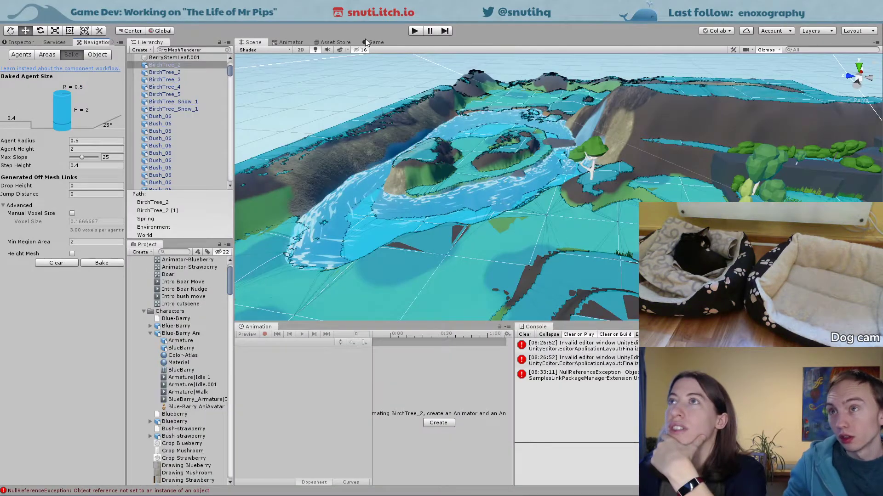
left_click(335, 43)
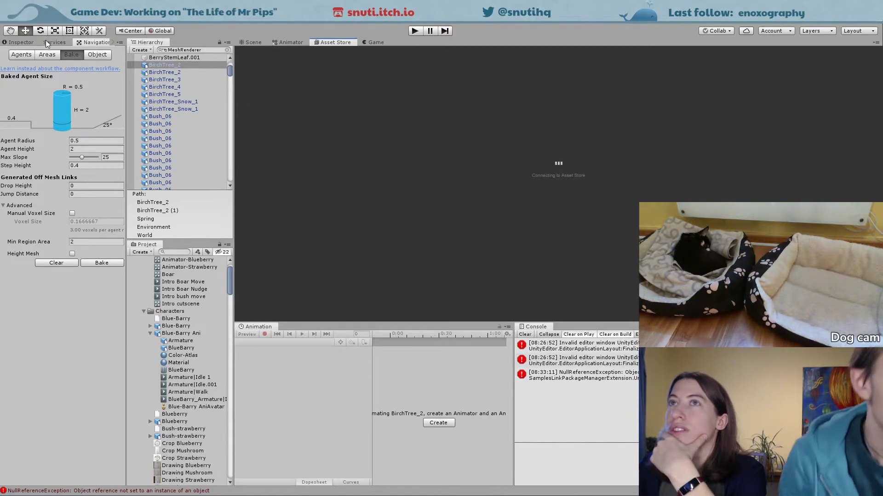
left_click(227, 50)
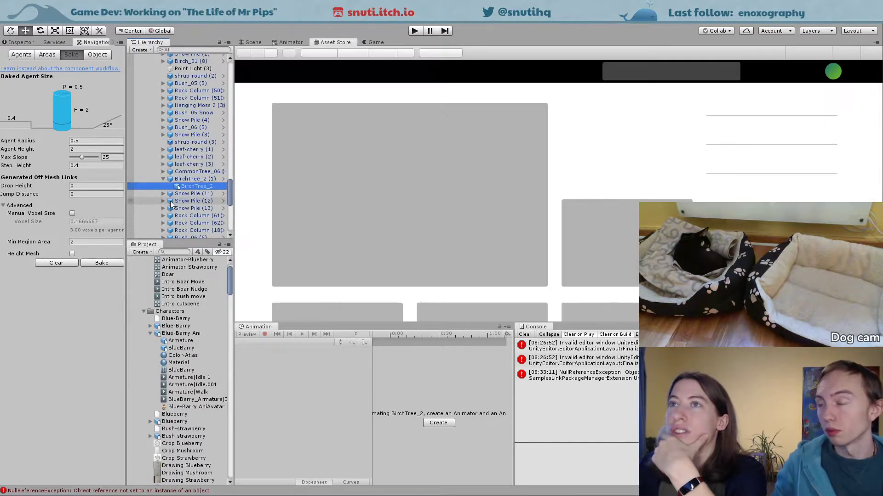
left_click_drag(230, 192, 218, 81)
left_click(163, 176)
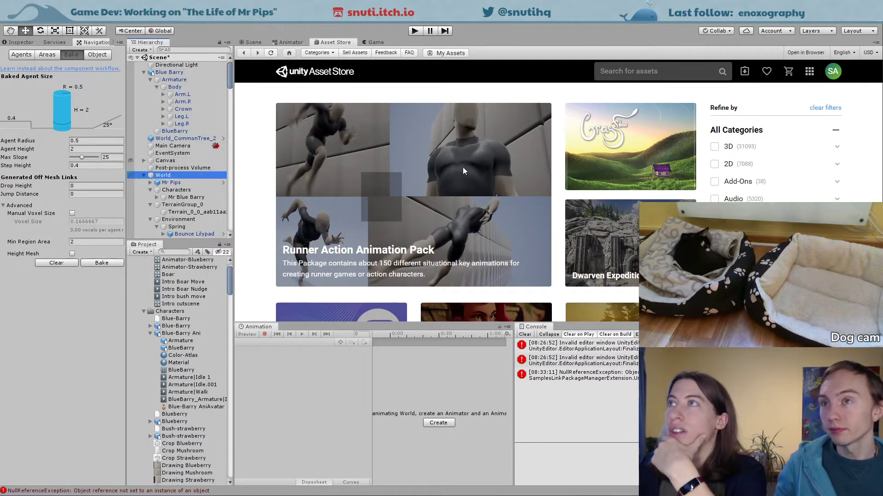
Step: Search the Asset Store for "nav mesh surface"
left_click(660, 72)
type("nav me")
key("Return")
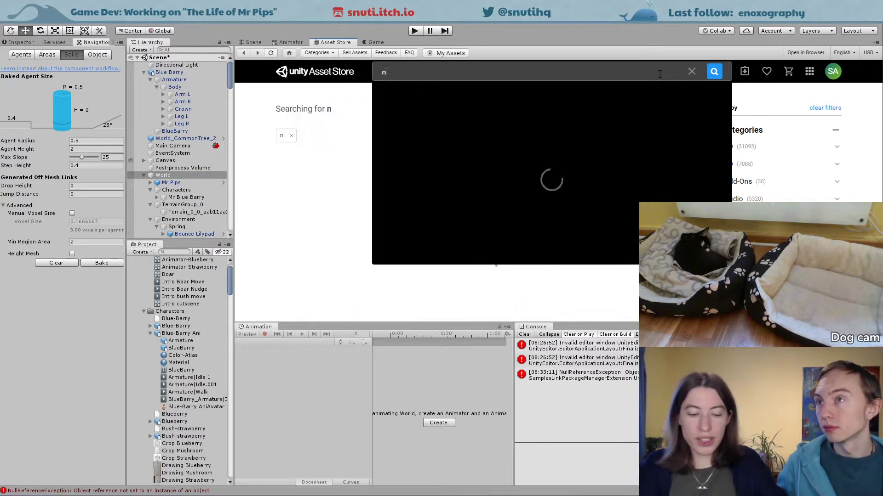
type("sh surface")
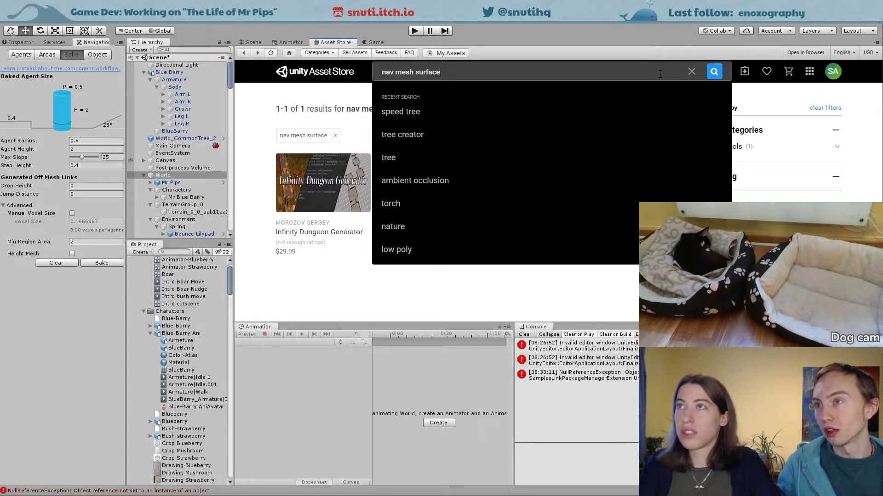
Step: Shorten the Asset Store search to "nav mesh" and run it
key("BackSpace")
key("BackSpace")
key("BackSpace")
key("BackSpace")
key("BackSpace")
key("BackSpace")
key("BackSpace")
key("BackSpace")
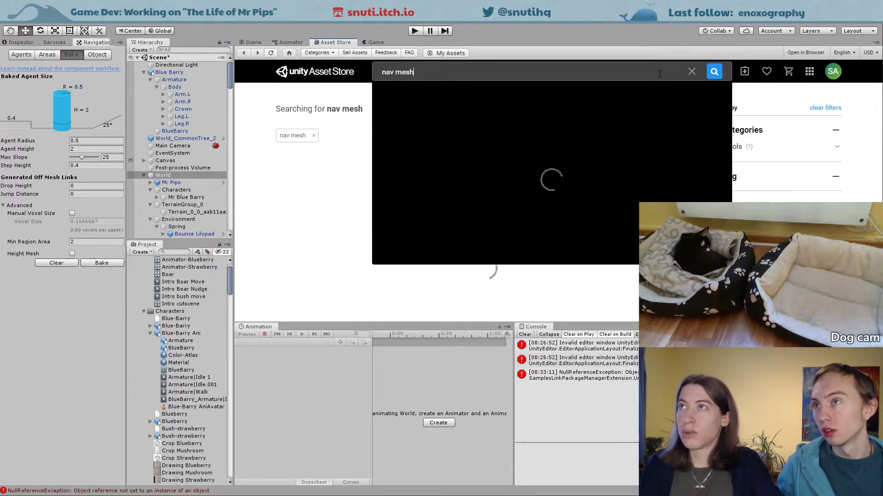
key("Return")
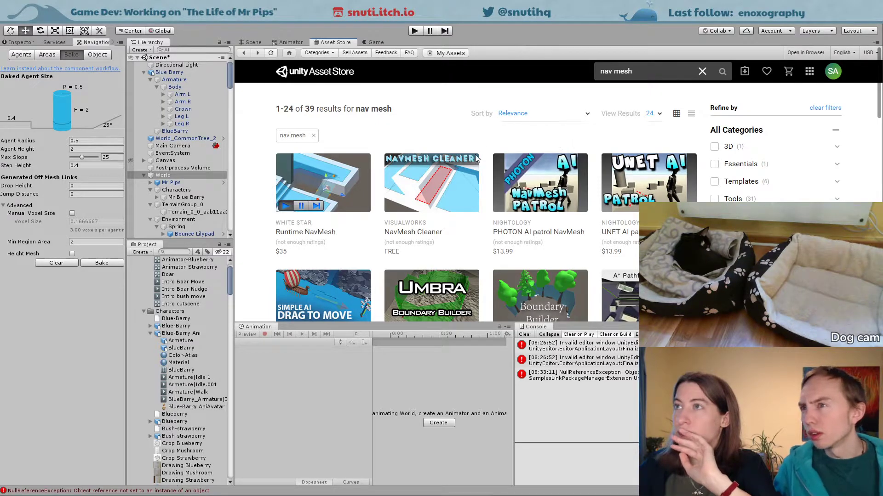
Step: Limit the "nav mesh" results to free assets and look through them for a NavMesh surface package
scroll(866, 201, "down", 1)
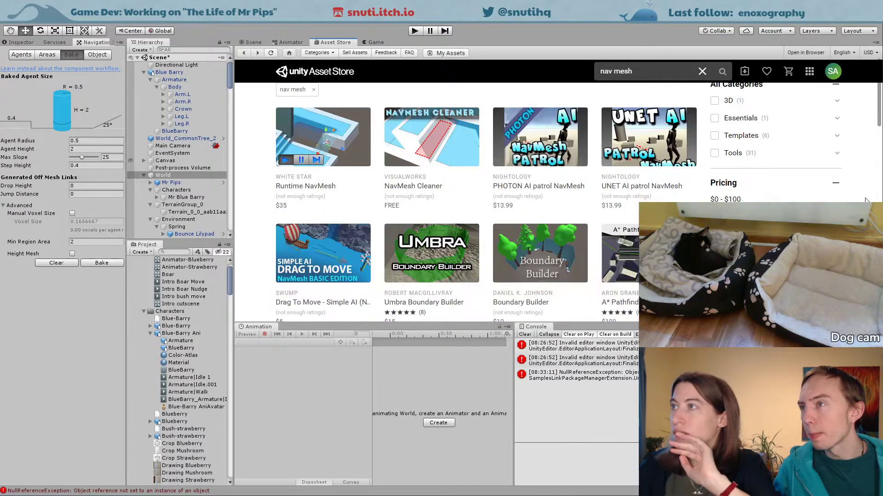
scroll(441, 202, "down", 1)
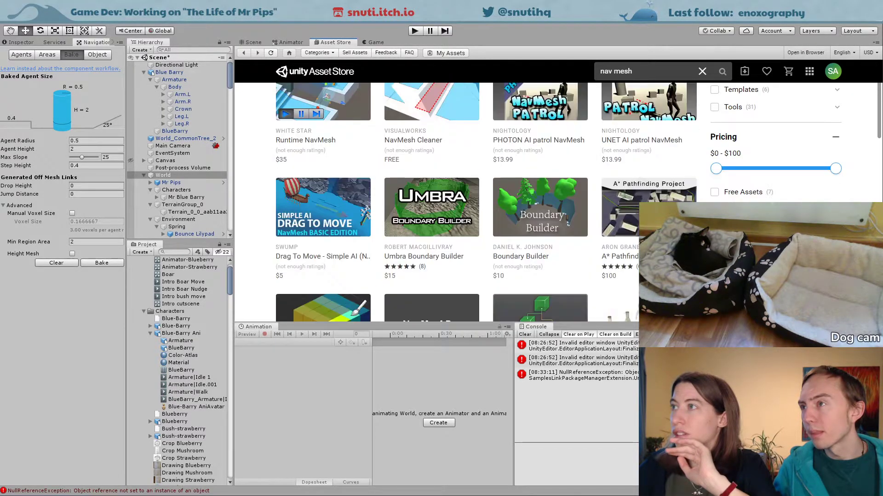
left_click(715, 193)
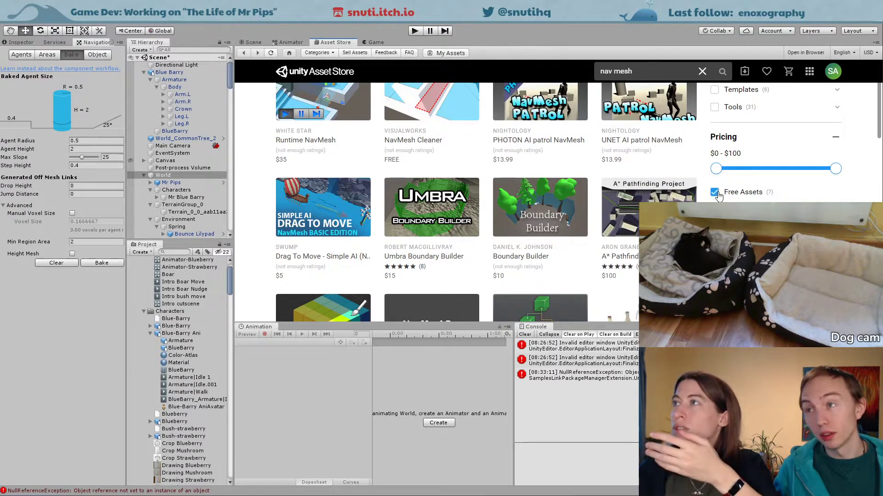
scroll(715, 193, "down", 2)
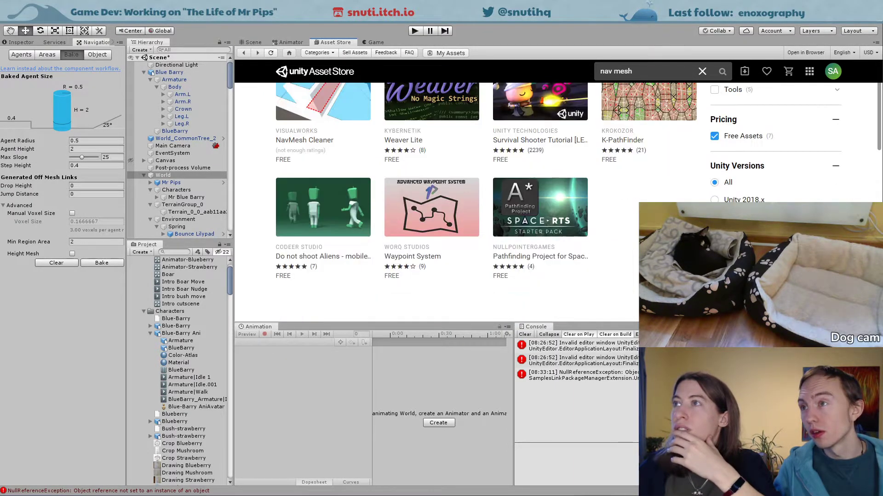
scroll(355, 147, "up", 1)
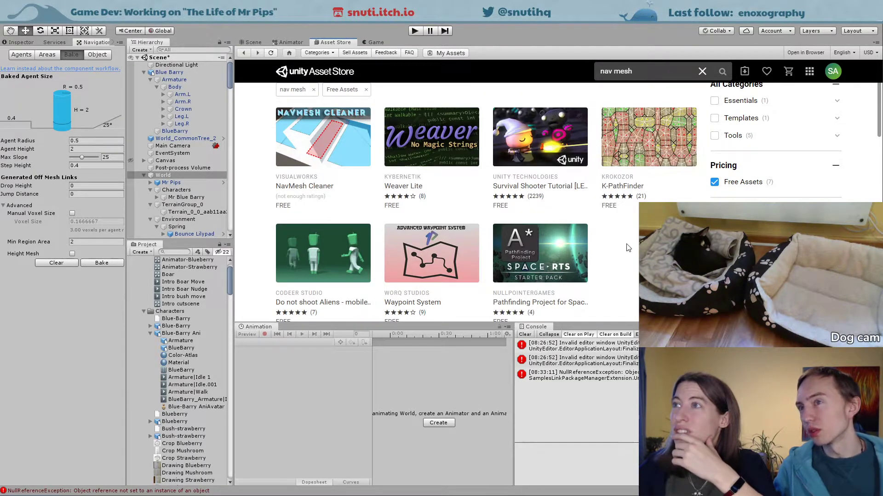
Step: Change the Asset Store search to "nav" and run it
left_click(618, 71)
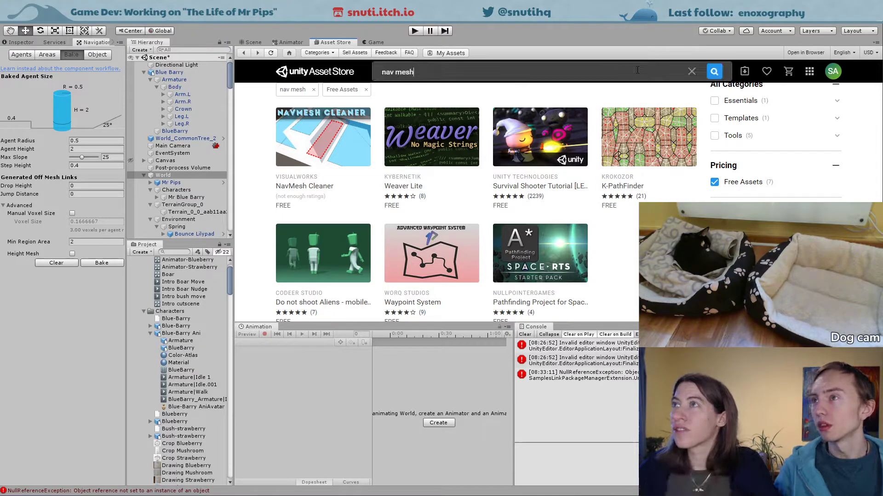
key("BackSpace")
key("BackSpace")
key("BackSpace")
key("BackSpace")
key("BackSpace")
key("BackSpace")
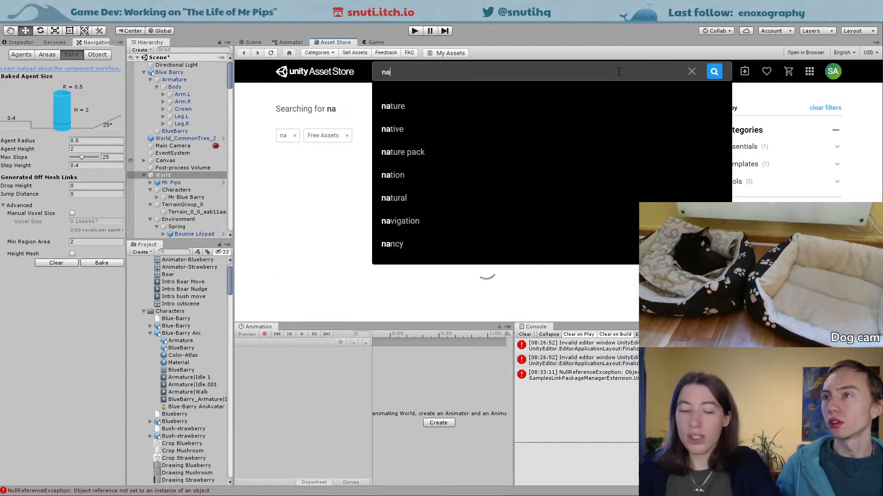
type("v")
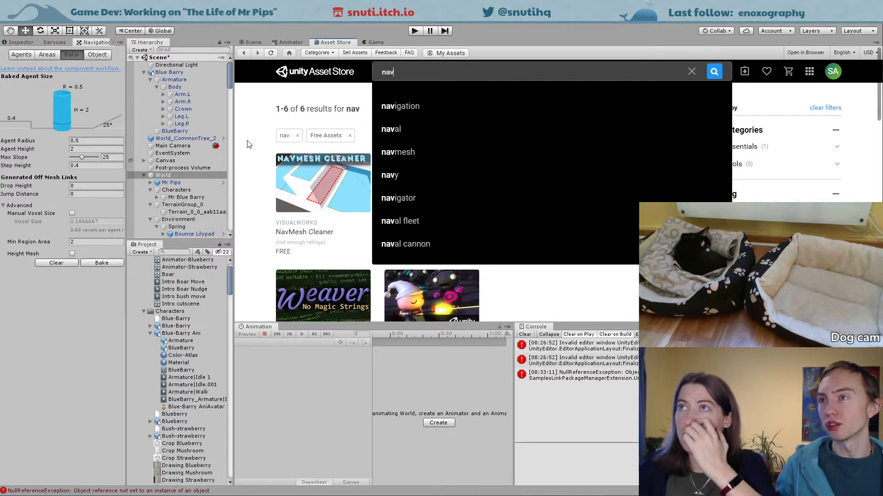
key("Return")
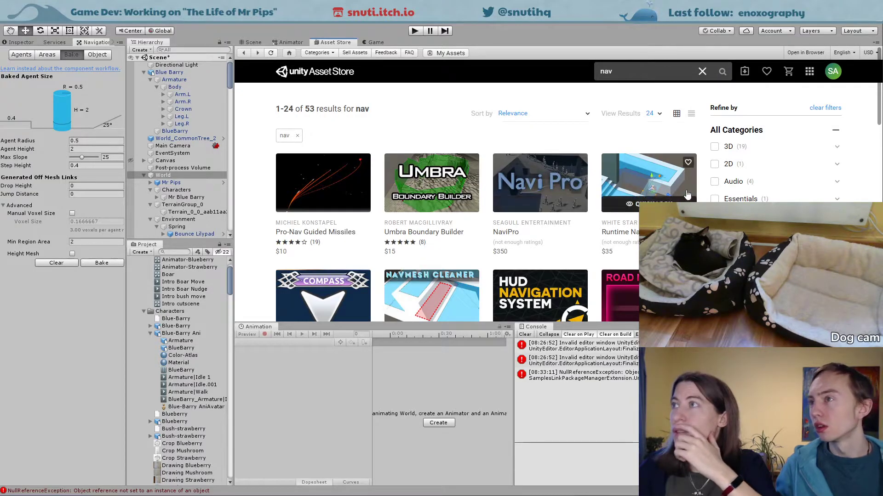
Step: Restrict the "nav" results to free assets and browse them for a suitable navigation package
scroll(686, 194, "down", 2)
left_click(715, 218)
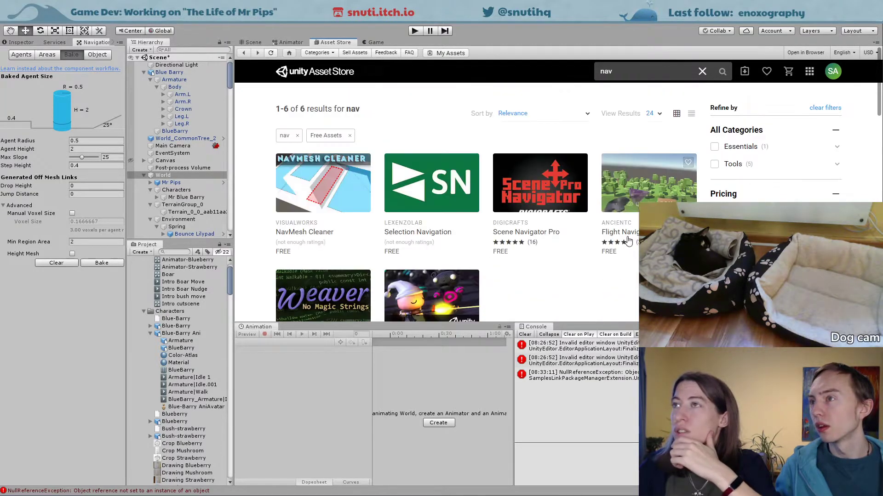
scroll(578, 266, "down", 3)
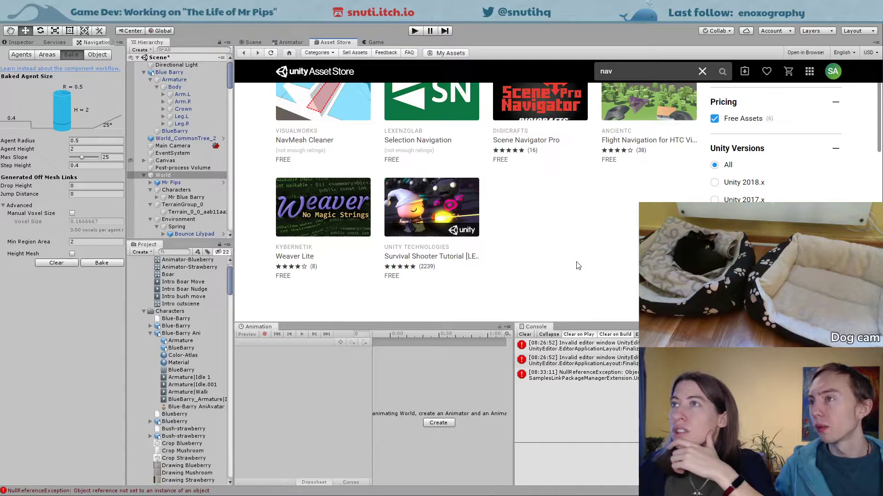
Step: Return to the scene from the Asset Store and list all packages in the Package Manager
scroll(578, 266, "up", 1)
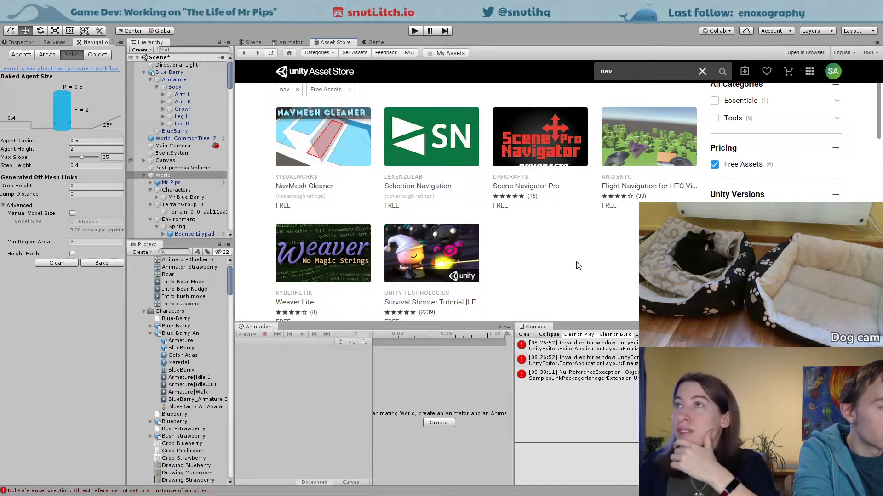
left_click(253, 43)
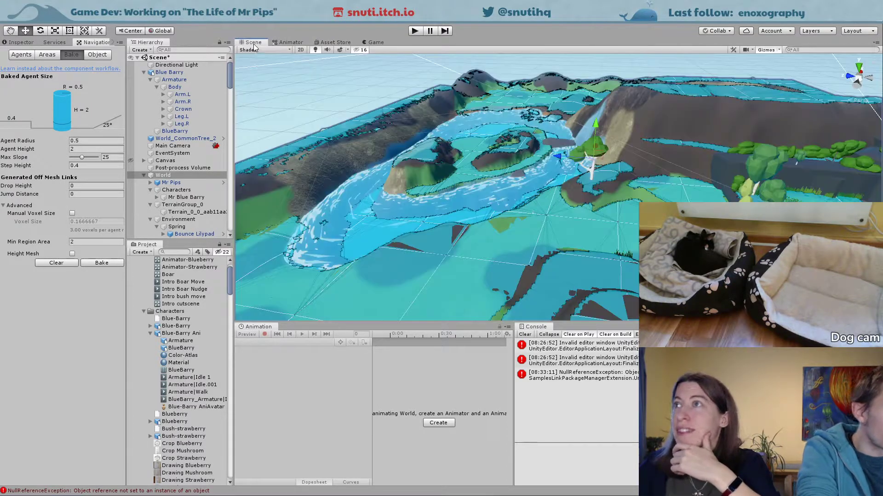
scroll(502, 239, "up", 3)
scroll(502, 239, "up", 5)
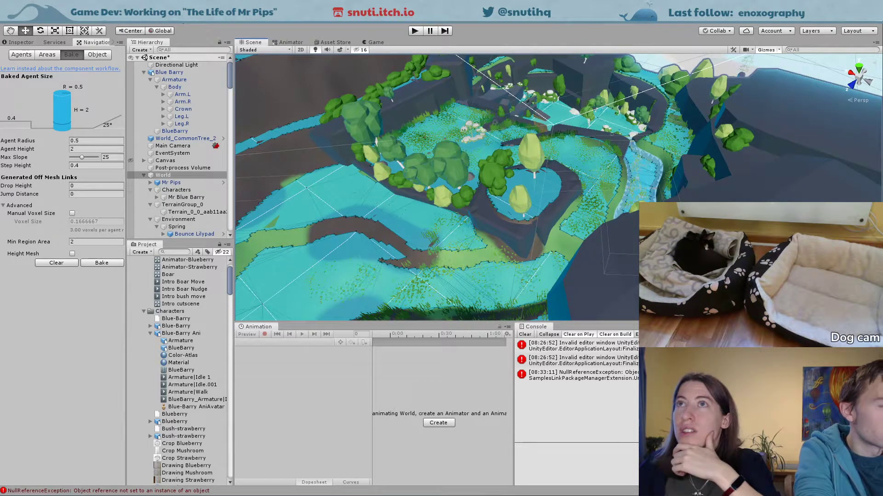
left_click(193, 23)
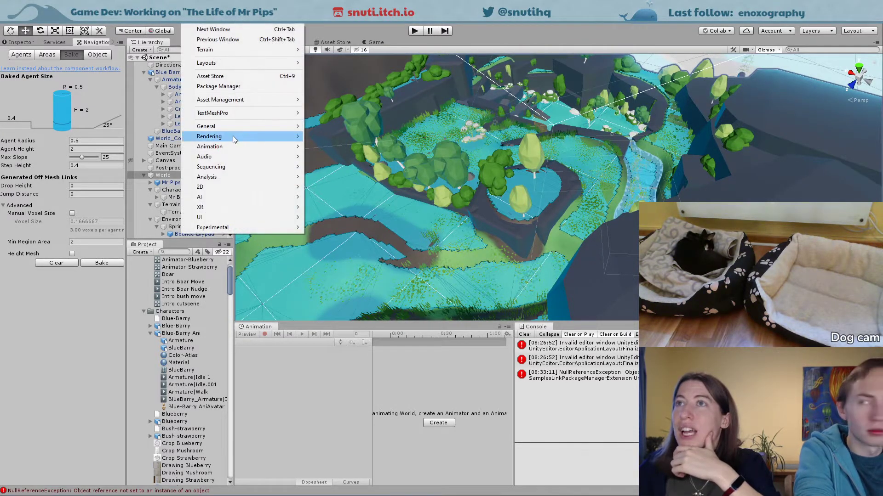
left_click(235, 87)
left_click(63, 68)
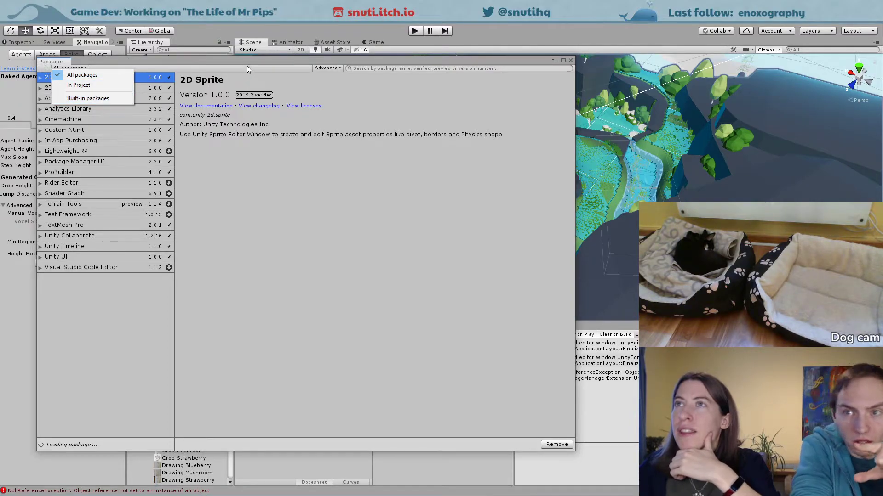
left_click(113, 291)
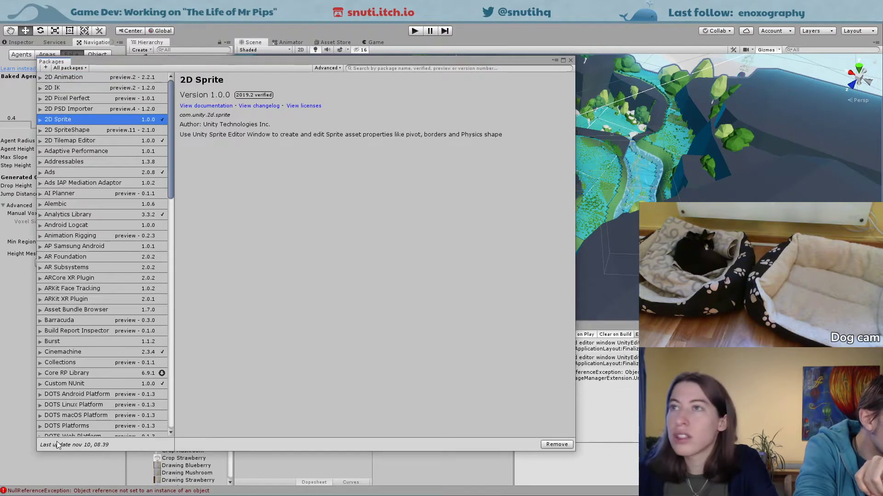
Step: Search the packages for "nav", clear the search, browse the full list for a navigation package and close the Package Manager
left_click(440, 69)
type("nav")
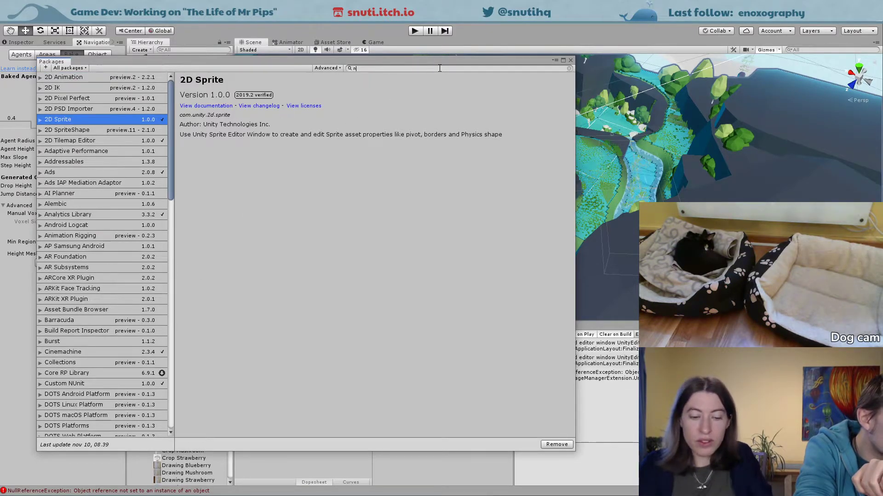
key("BackSpace")
key("BackSpace")
key("BackSpace")
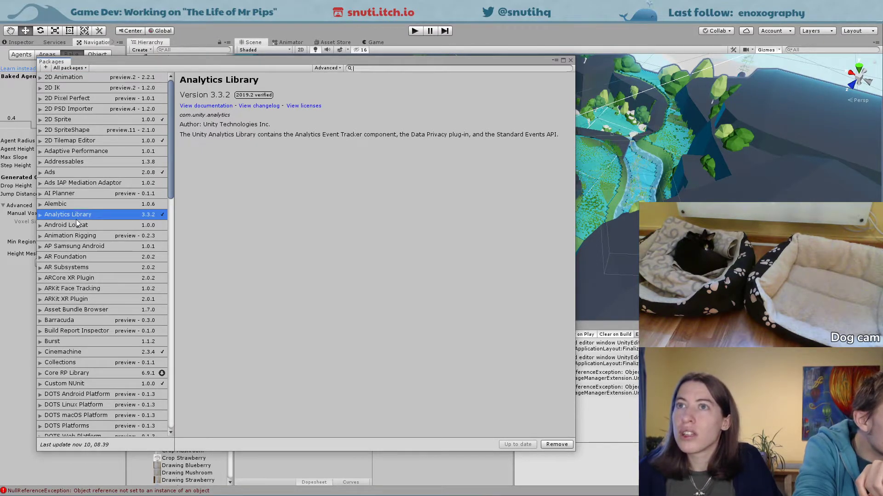
scroll(76, 219, "down", 8)
scroll(76, 217, "down", 3)
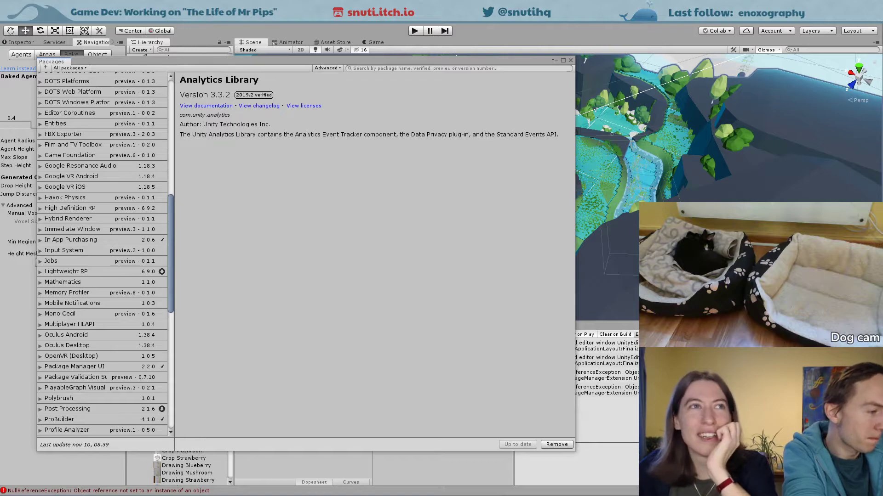
left_click(570, 60)
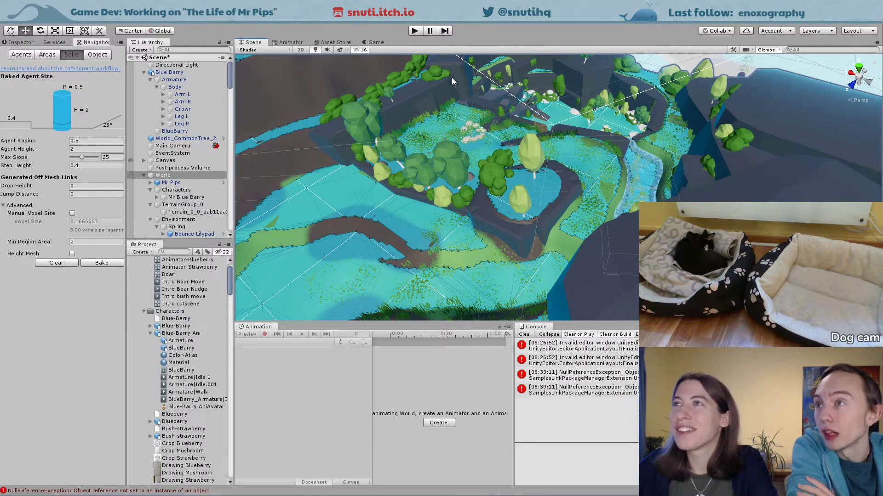
Step: Run the game in play mode to check the scene, and stop it
left_click(415, 30)
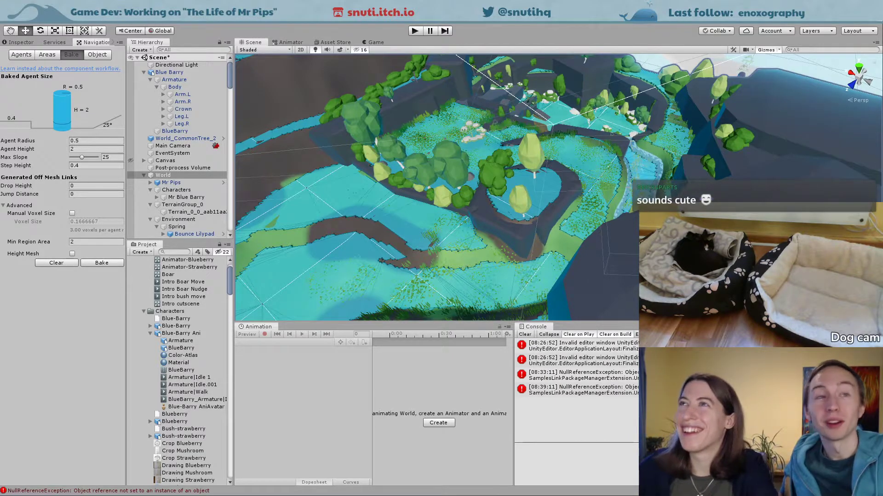
left_click(415, 33)
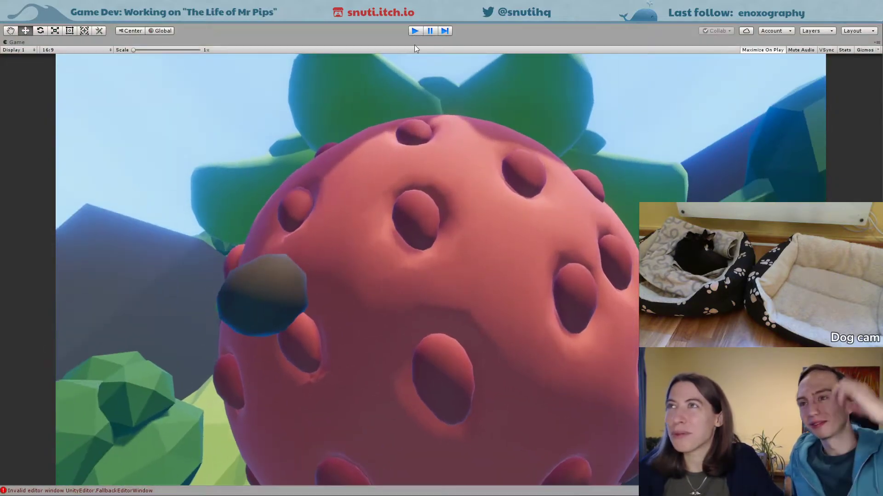
left_click(414, 31)
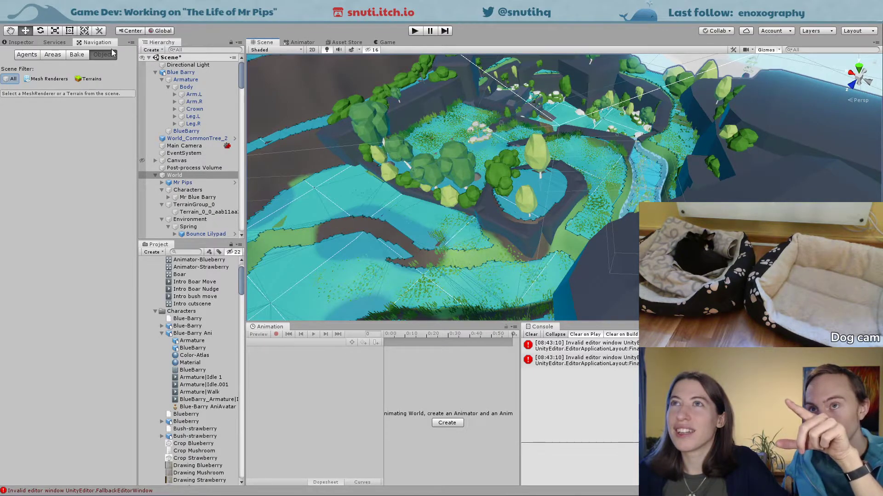
Step: Add a NavMeshSurface component to the World object by searching the components for "nav"
left_click(18, 43)
left_click(64, 113)
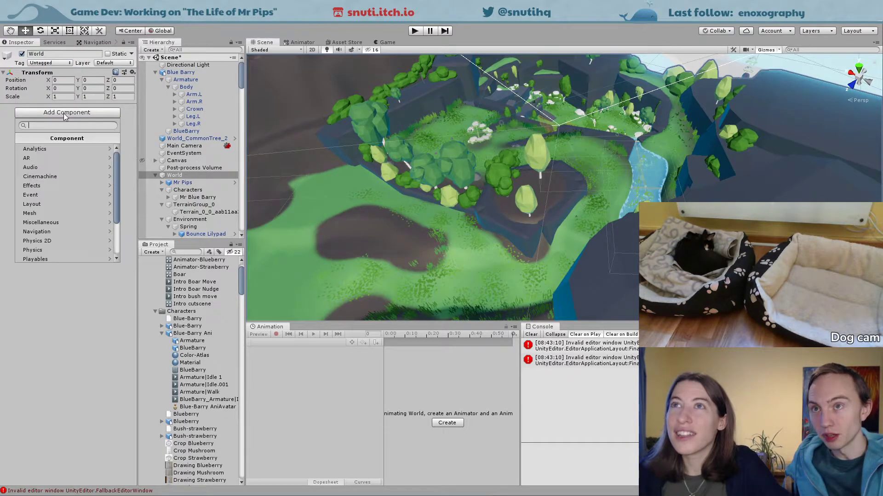
type("nav")
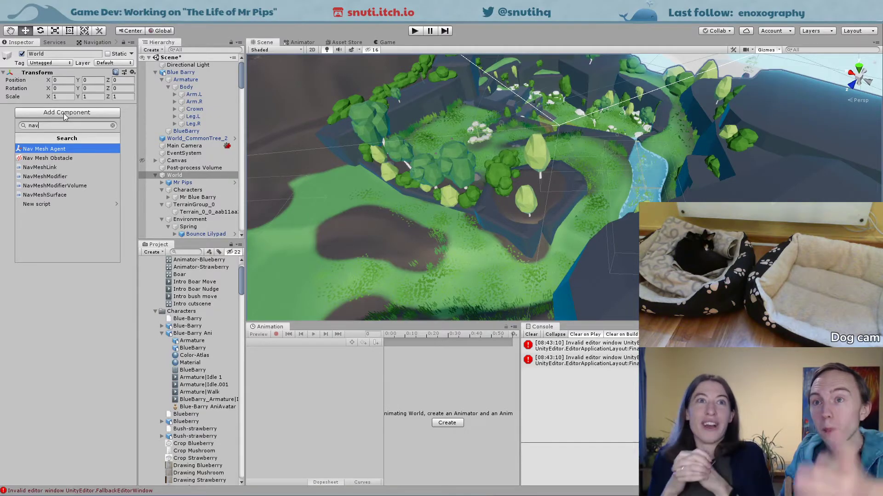
left_click(77, 196)
Step: Review the Nav Mesh Surface choices for Agent Type, Collect Objects, Include Layers and Use Geometry without changing them
left_click(107, 154)
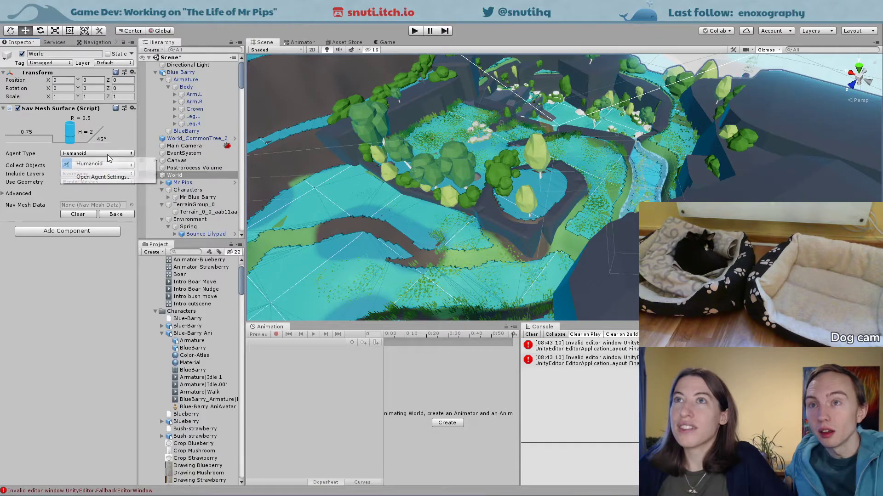
left_click(103, 161)
left_click(98, 167)
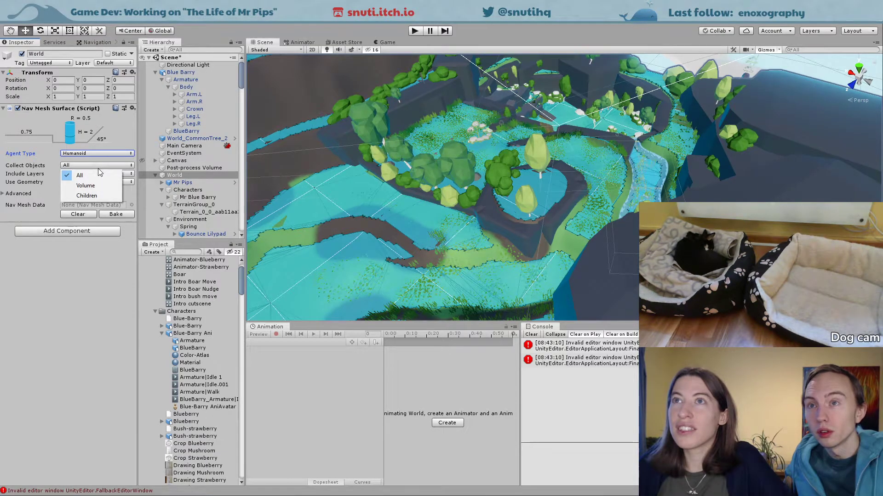
left_click(97, 168)
left_click(96, 174)
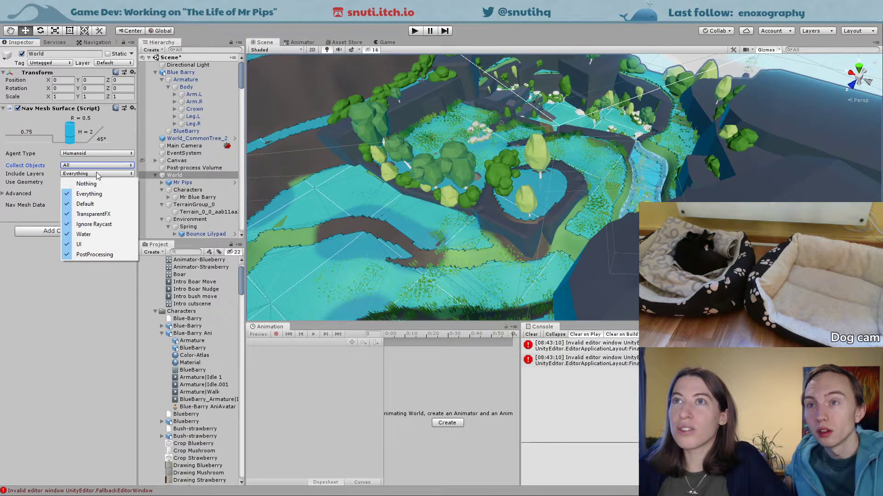
left_click(95, 172)
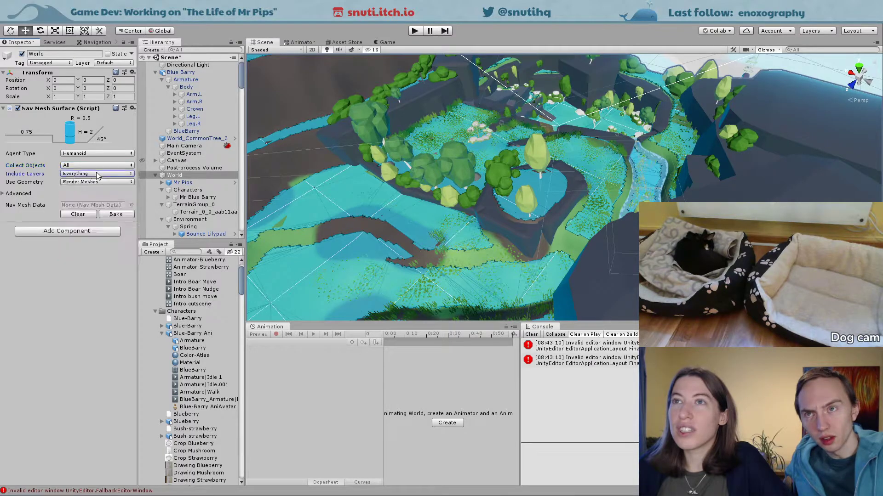
left_click(94, 181)
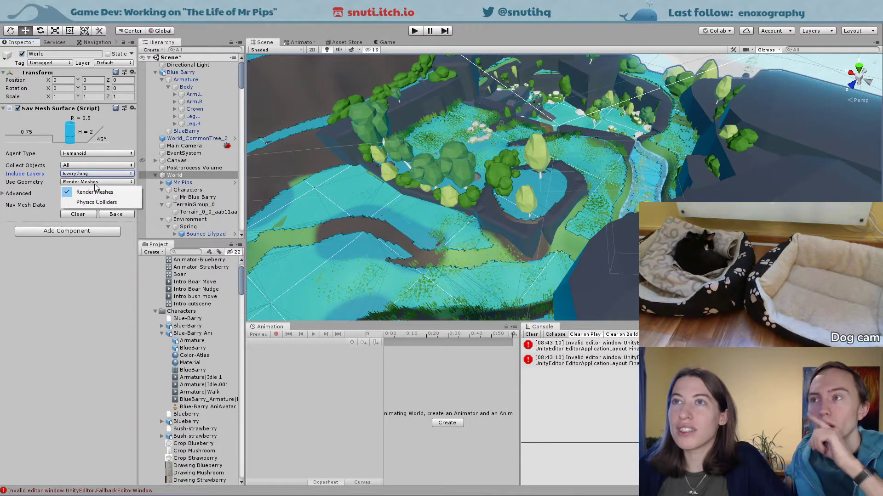
left_click(90, 172)
left_click(90, 173)
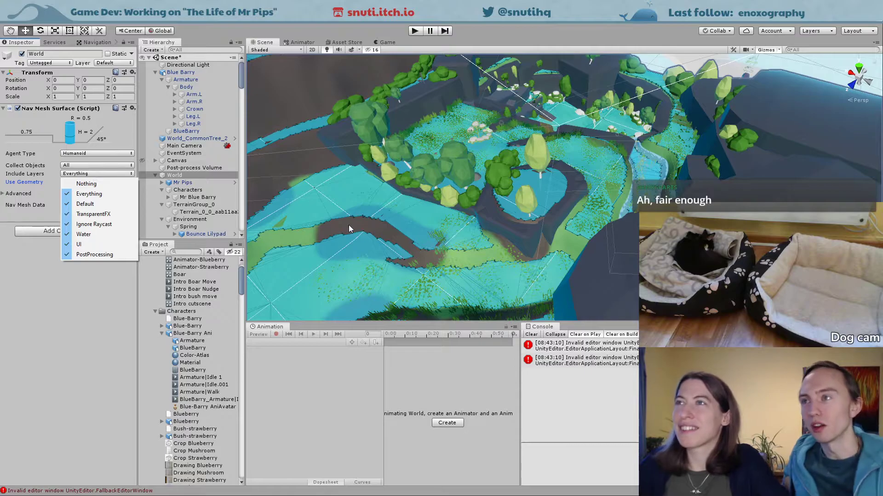
left_click(108, 319)
Step: Examine the existing NavMesh coverage over the terrain, river and paths, and check which layers the surface can include
scroll(460, 222, "up", 3)
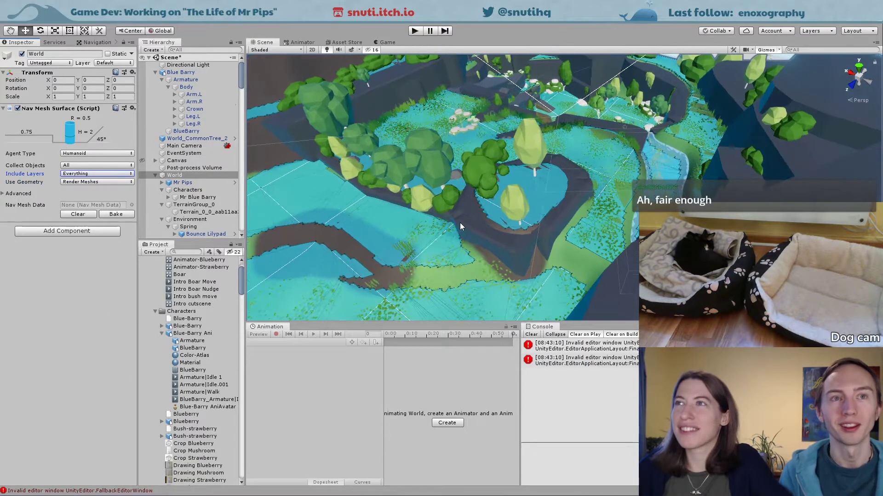
left_click_drag(460, 222, 489, 189, "alt")
middle_click_drag(490, 190, 598, 165)
left_click_drag(598, 165, 555, 115, "alt")
middle_click_drag(555, 115, 575, 84)
left_click_drag(575, 84, 447, 177, "alt")
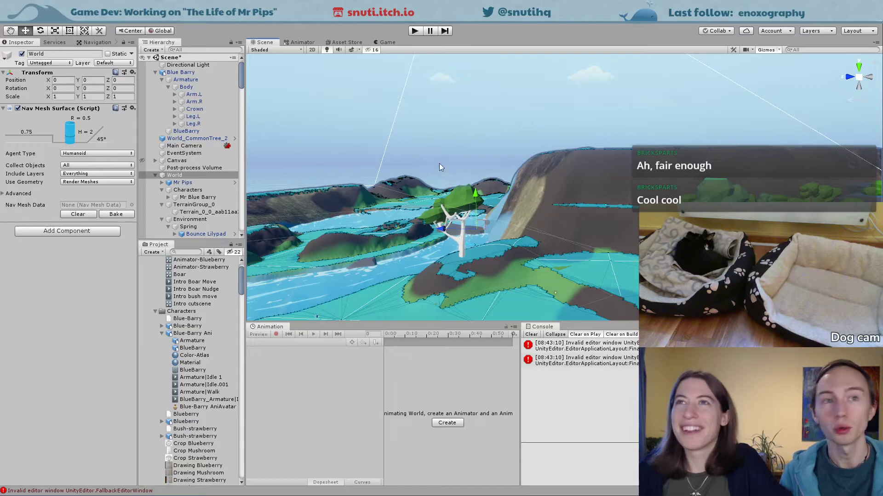
left_click(93, 174)
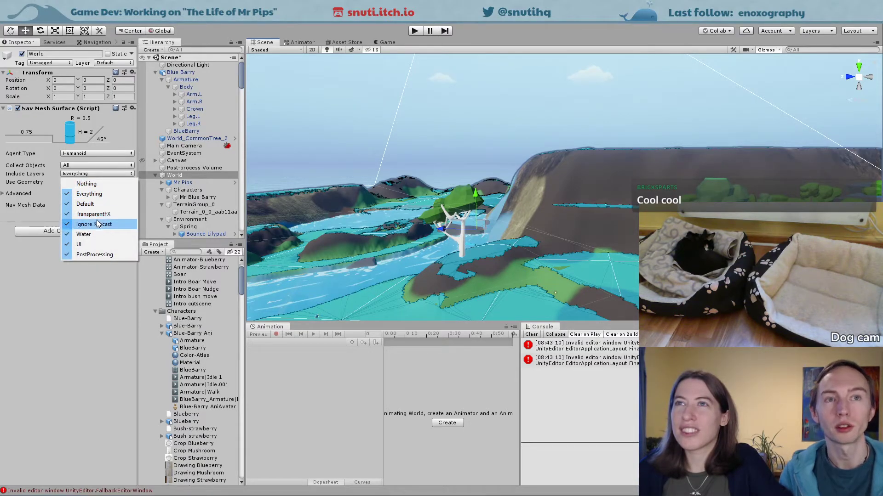
left_click(73, 316)
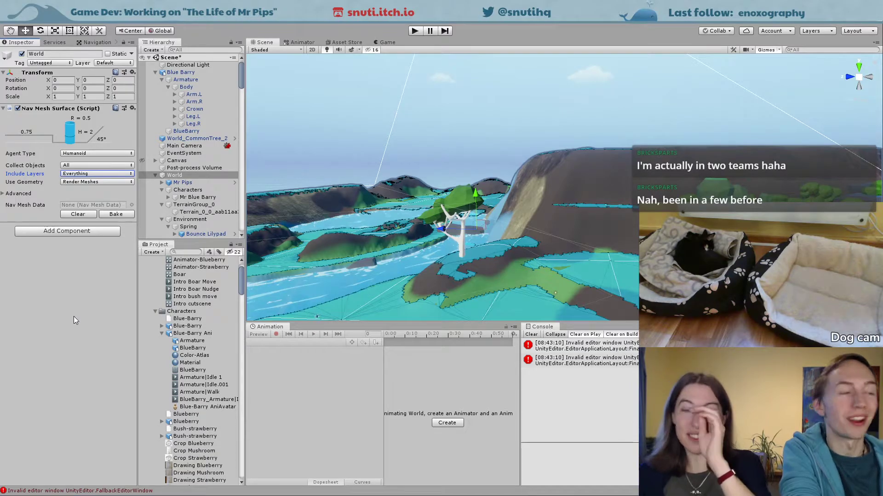
right_click_drag(482, 214, 418, 282)
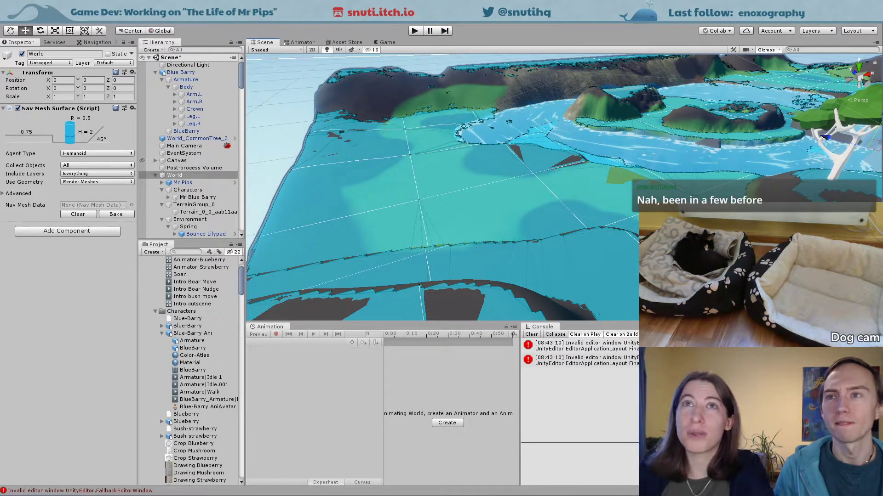
key("alt+Tab")
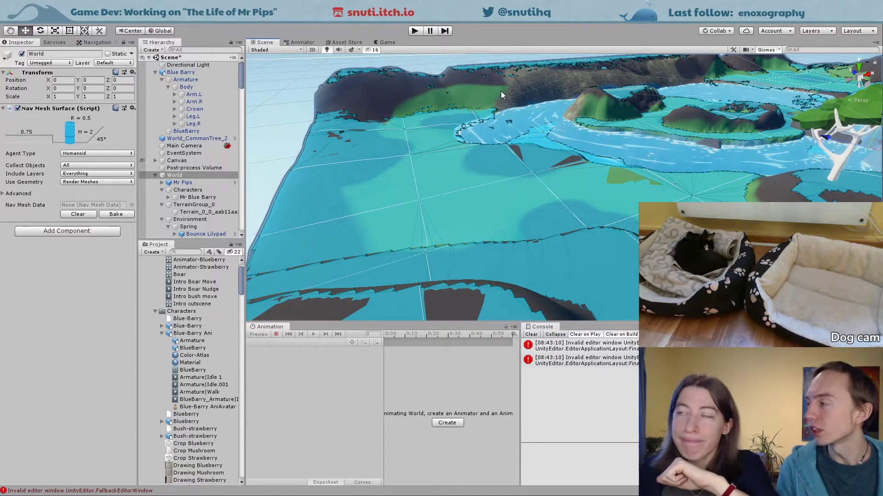
scroll(597, 159, "down", 2)
middle_click_drag(596, 161, 523, 167)
left_click_drag(523, 167, 716, 181, "alt")
middle_click_drag(572, 202, 565, 122)
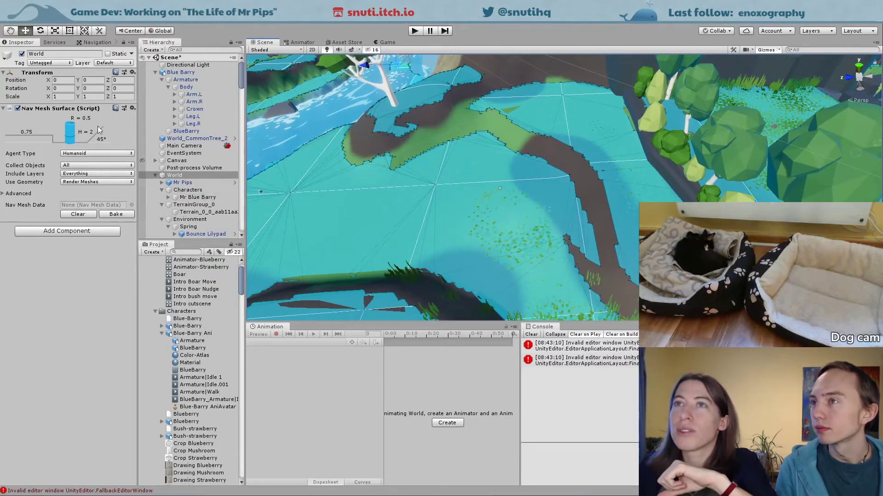
Step: Bake the World's Nav Mesh Surface with Include Layers kept at Everything
left_click(106, 174)
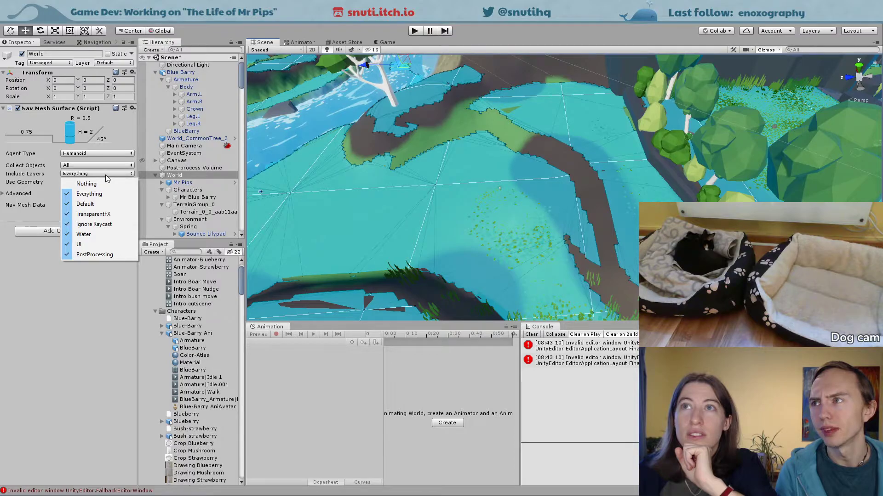
left_click(106, 175)
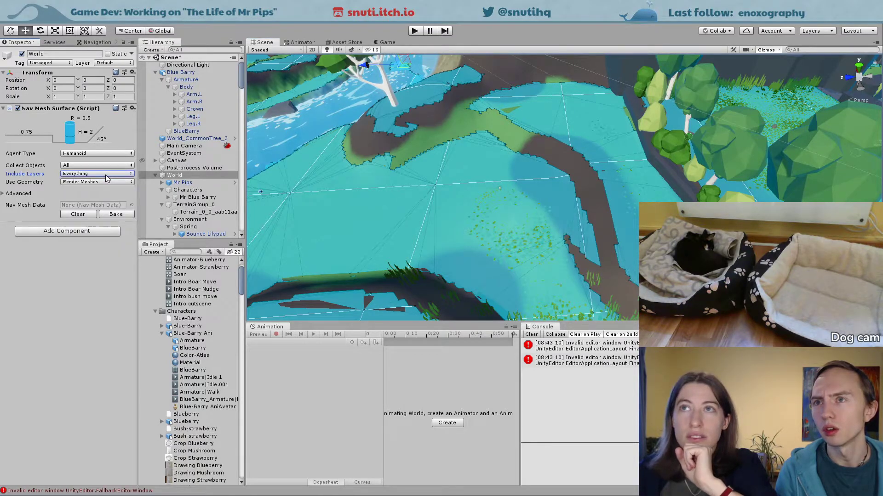
left_click(110, 214)
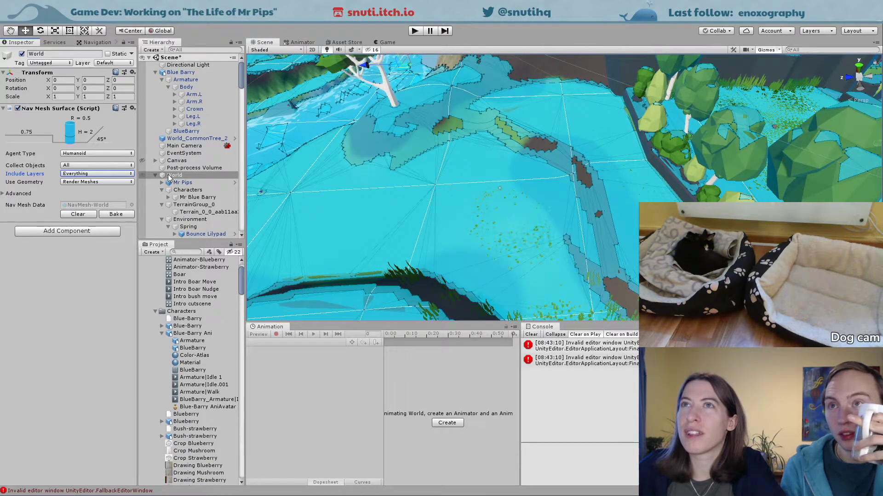
Step: Clear the old scene NavMesh in the Navigation bake settings
left_click(101, 42)
left_click(53, 54)
left_click(76, 54)
left_click(69, 214)
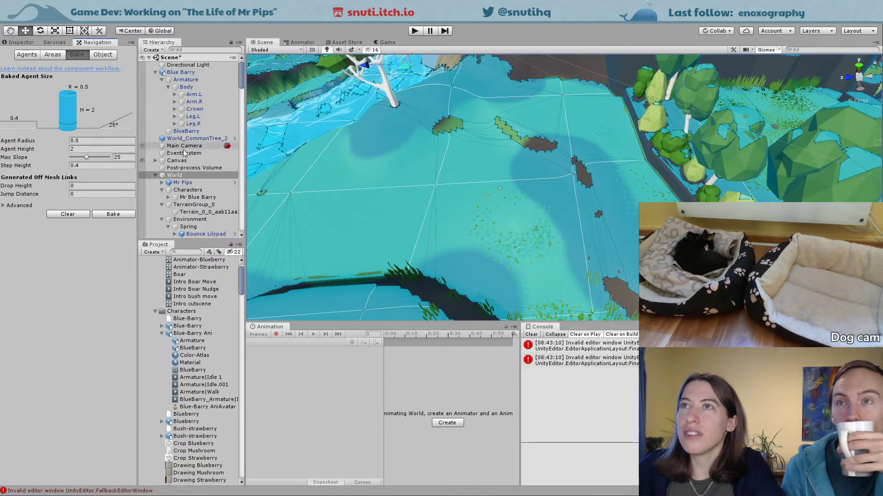
Step: Return to the World's component settings and examine the surface-baked NavMesh across the river, hills and grassy paths
left_click(32, 42)
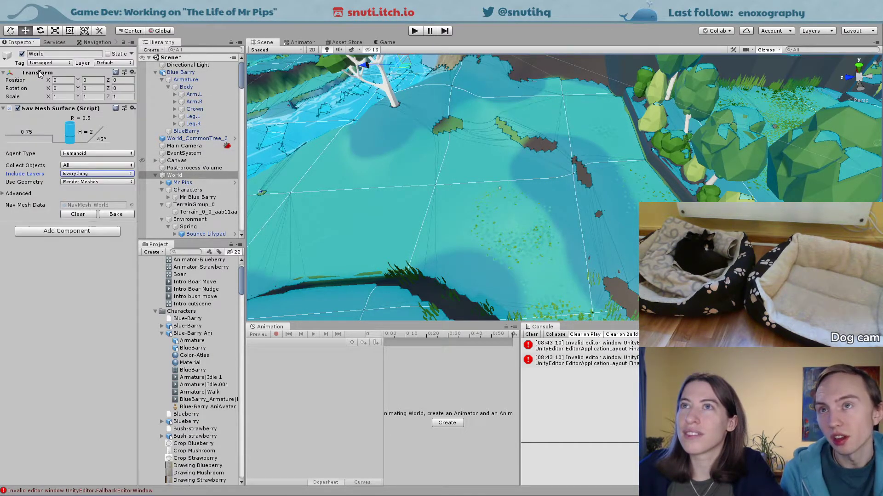
right_click_drag(571, 235, 401, 271)
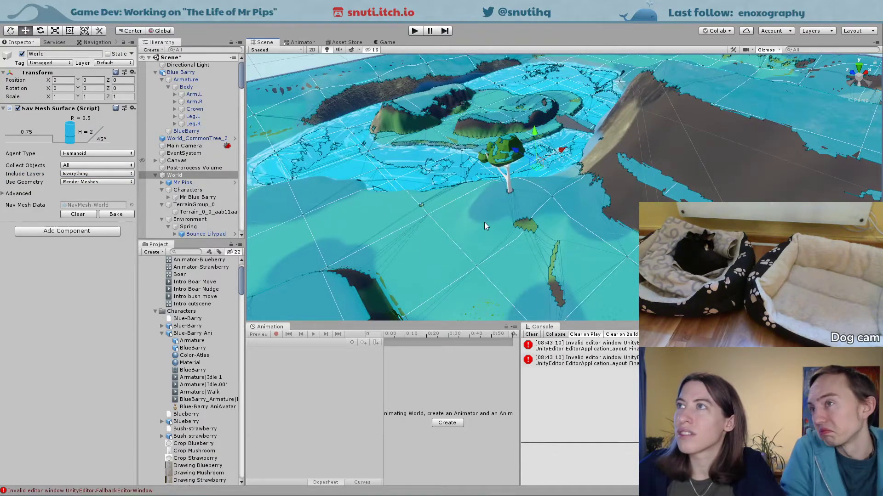
scroll(526, 114, "up", 10)
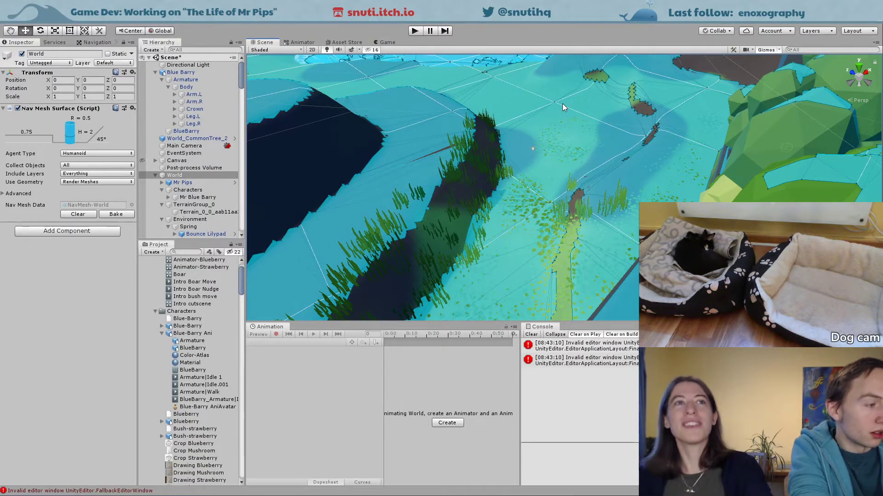
Step: Examine the surface-baked NavMesh over the cliffs, lake shore, riverbeds, tree rows and hills around the terrain
scroll(528, 186, "down", 5)
left_click_drag(528, 186, 695, 180, "alt")
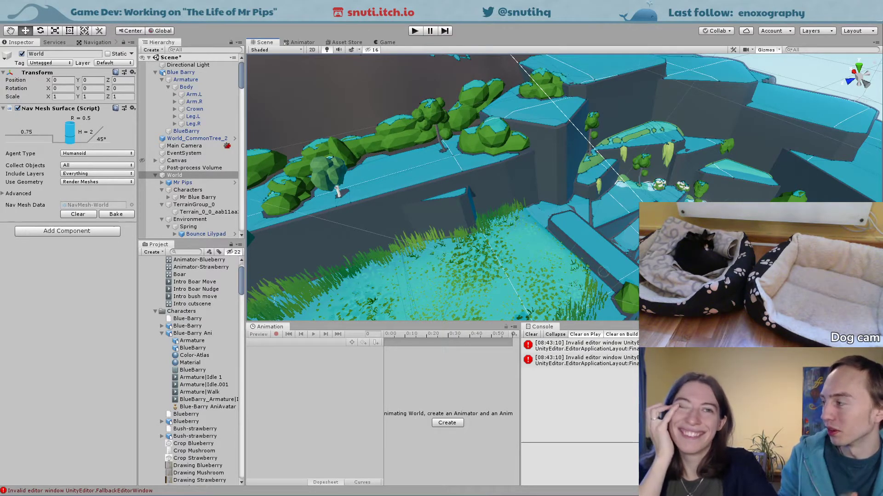
middle_click_drag(451, 138, 404, 122)
middle_click_drag(575, 201, 382, 184)
right_click_drag(583, 200, 583, 190)
middle_click_drag(583, 189, 363, 180)
right_click_drag(572, 197, 533, 233)
middle_click_drag(460, 138, 524, 227)
middle_click_drag(501, 184, 582, 258)
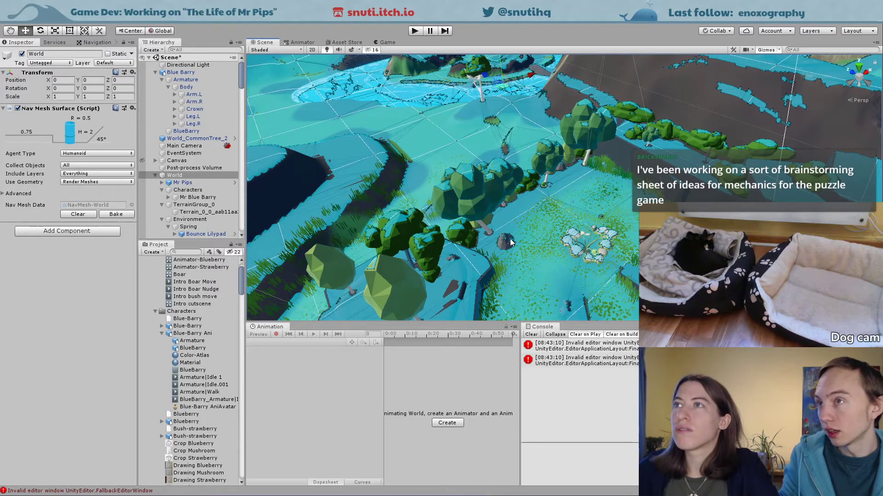
scroll(510, 242, "up", 3)
scroll(492, 242, "up", 2)
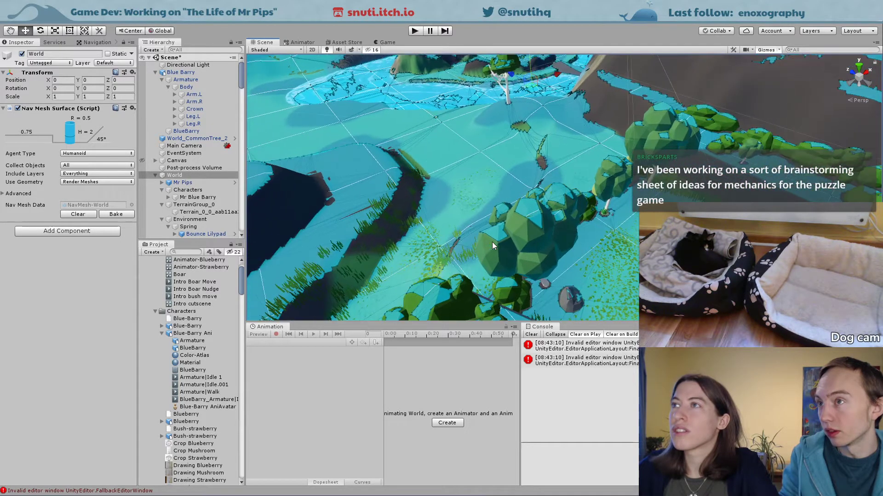
scroll(492, 242, "down", 2)
scroll(492, 242, "down", 3)
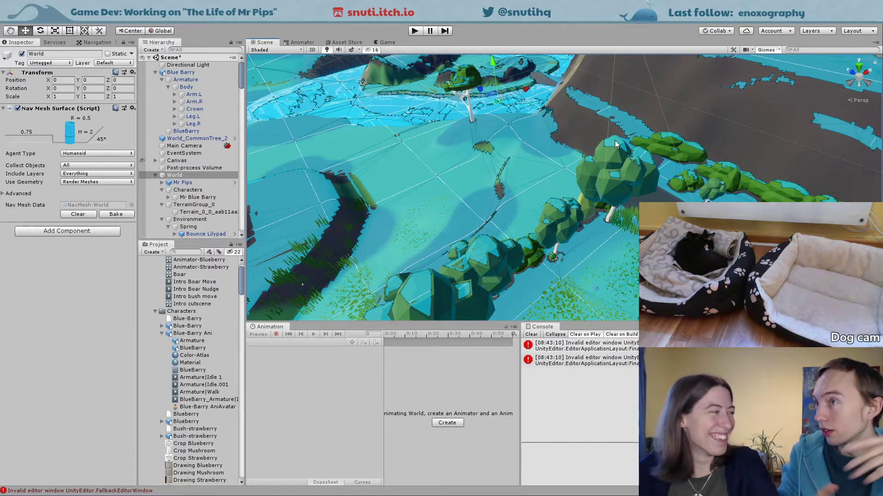
middle_click_drag(452, 180, 615, 222)
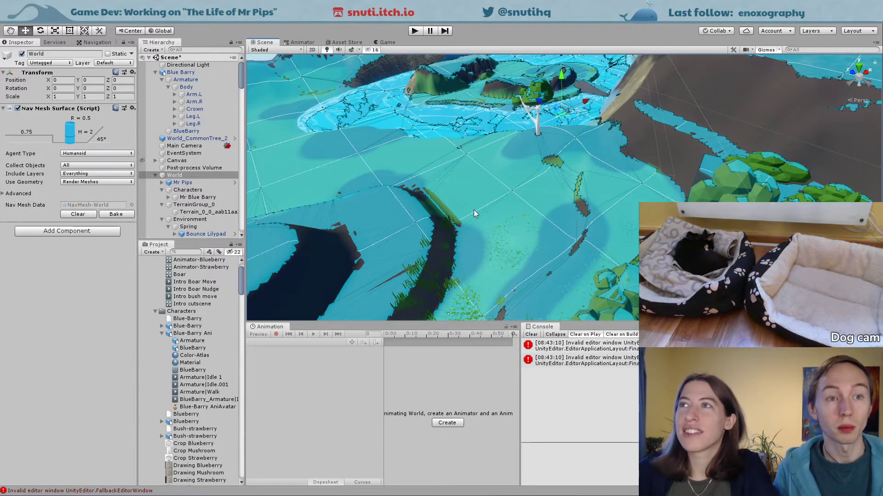
middle_click_drag(473, 210, 529, 216)
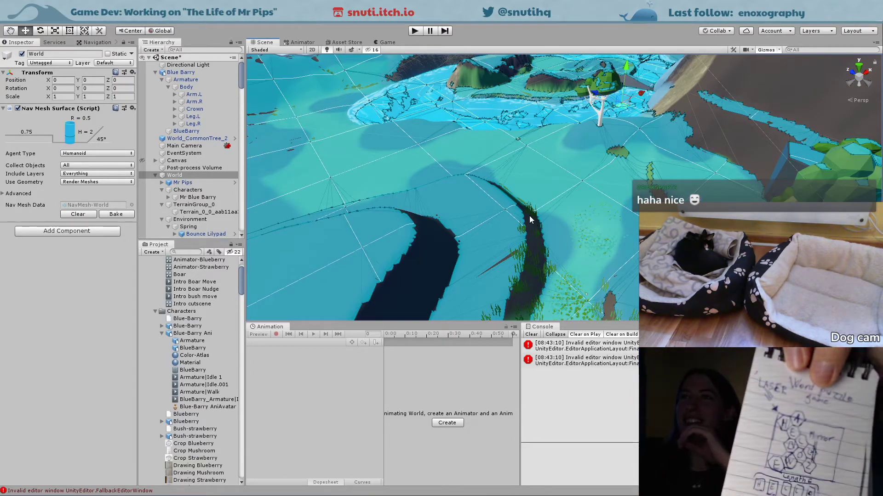
scroll(578, 189, "up", 2)
scroll(578, 189, "up", 2)
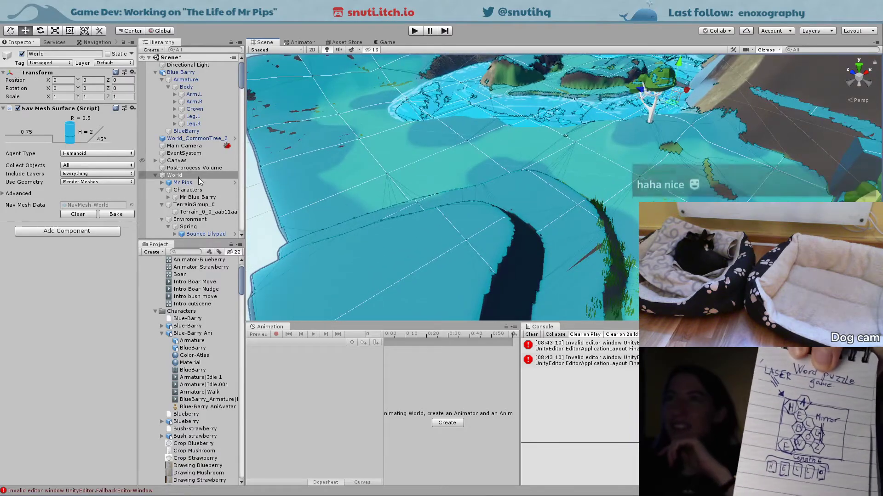
Step: Change the first speech line in the Mr Blue Barry sphere's Conversation script to "Hello I'm a Blue Barry"
left_click(203, 197)
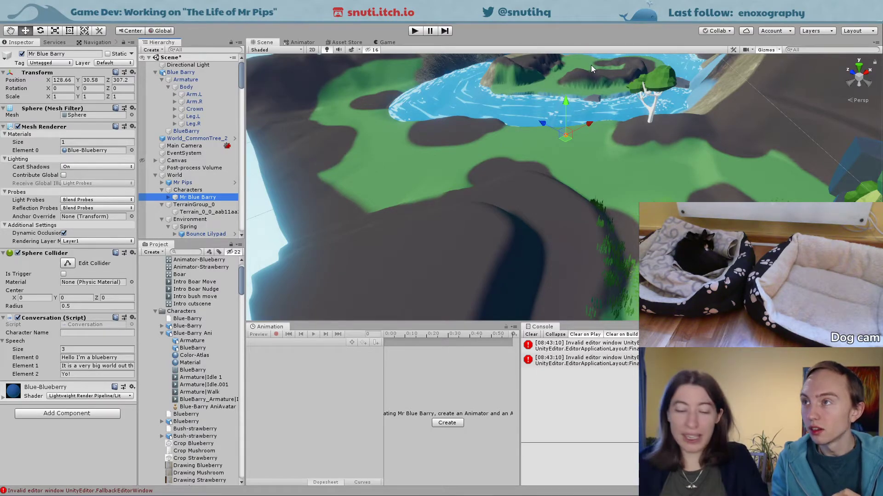
key("f")
mouse_move(598, 114)
left_mouse_down("alt")
mouse_move(631, 108)
mouse_move(597, 111)
left_mouse_up("alt")
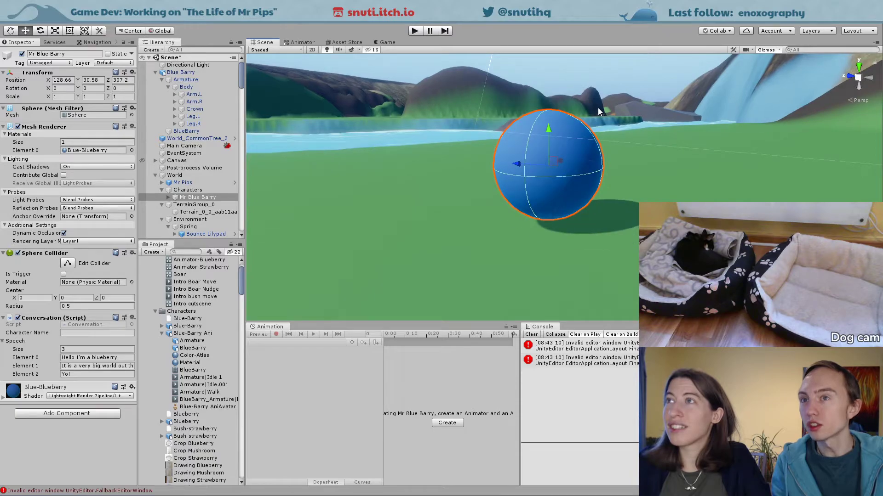
scroll(597, 107, "down", 2)
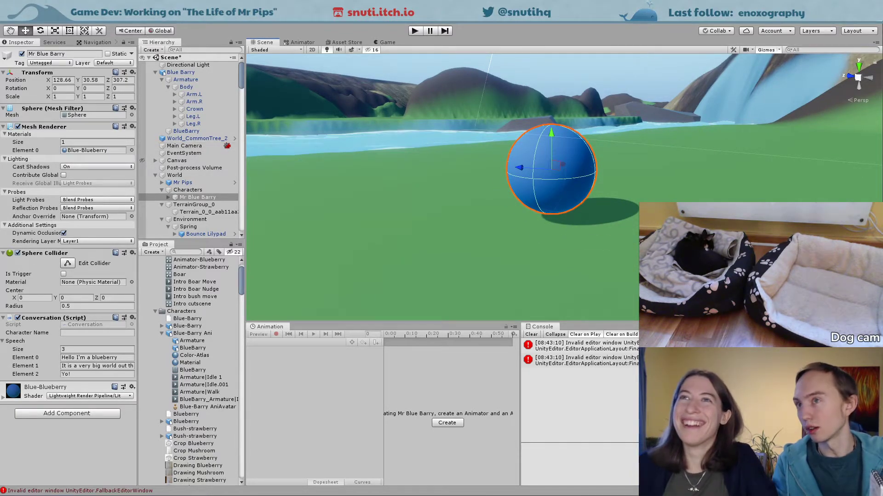
left_click(3, 128)
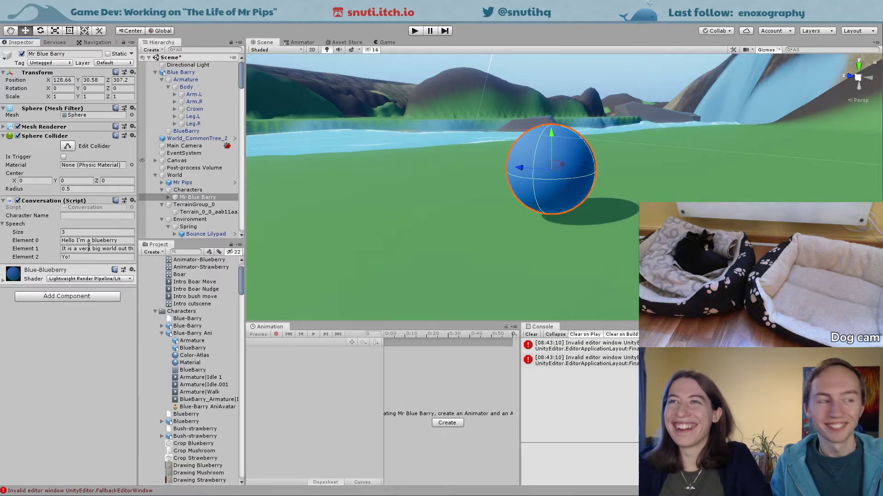
double_click(104, 240)
type("Blue Barry")
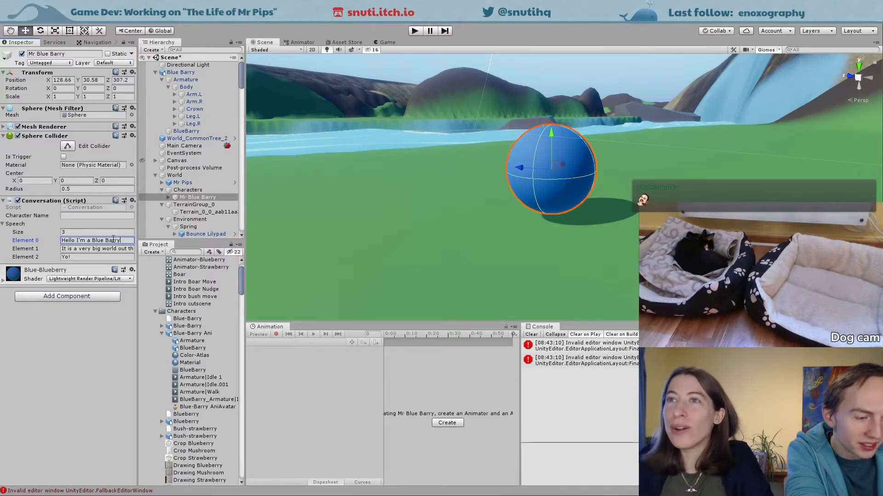
left_click(107, 248)
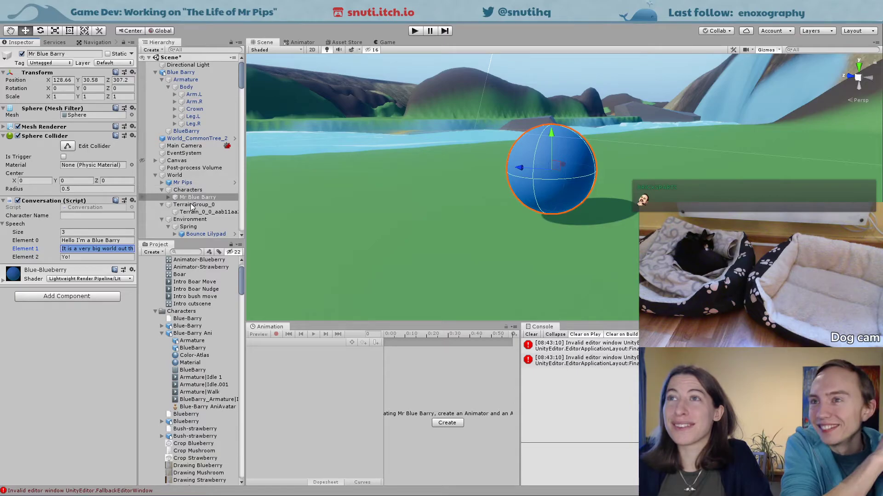
Step: Save the scene's Blue Barry model as an original prefab in the project's Prefabs folder
left_click(181, 73)
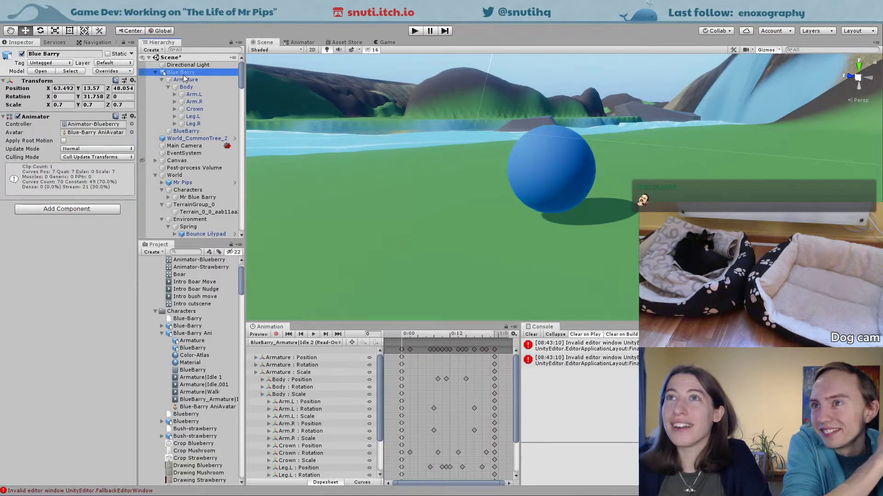
left_click(185, 197)
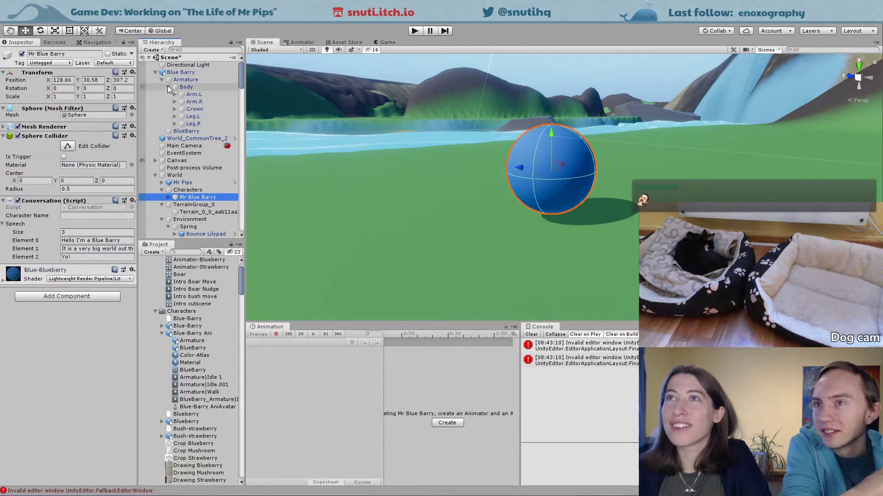
left_click(180, 80)
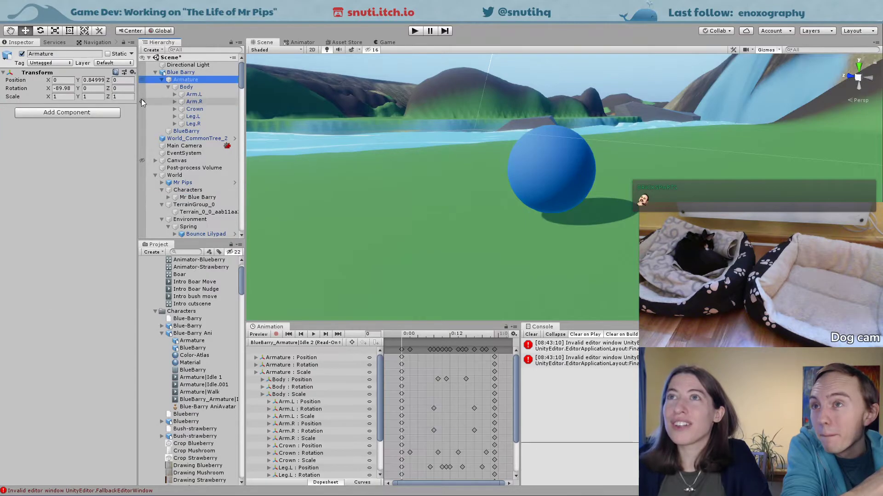
left_click(180, 73)
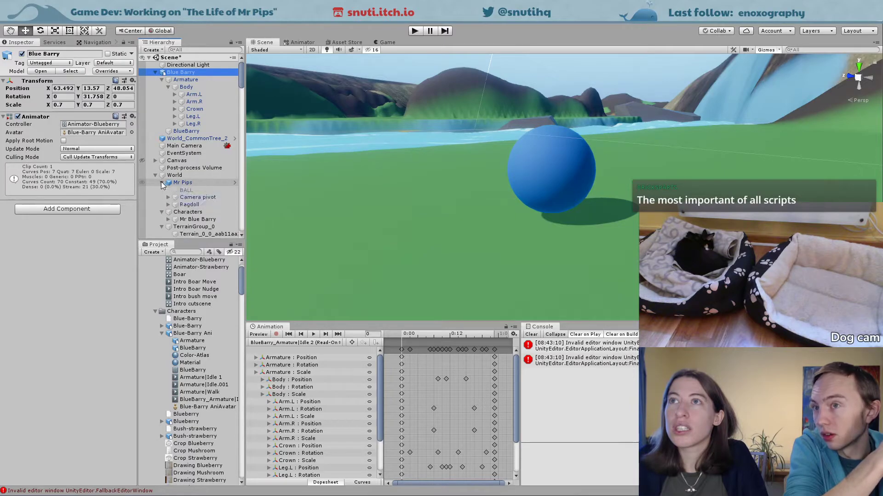
scroll(186, 347, "down", 8)
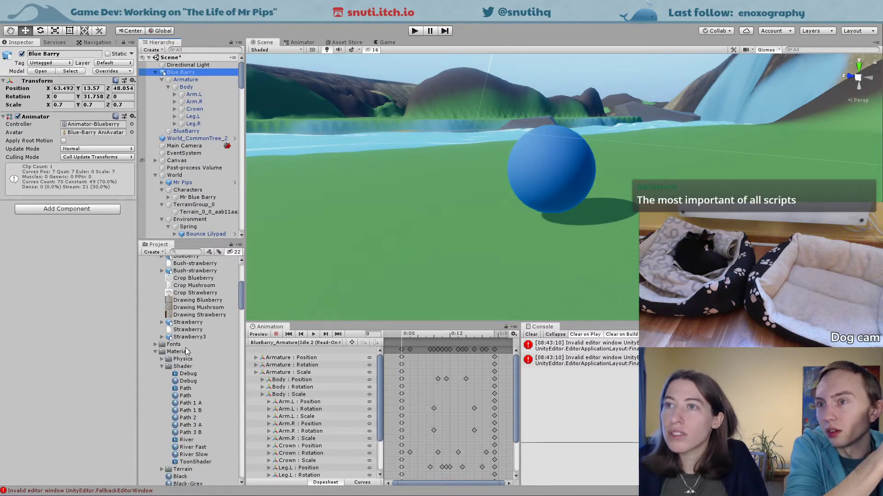
scroll(186, 348, "up", 8)
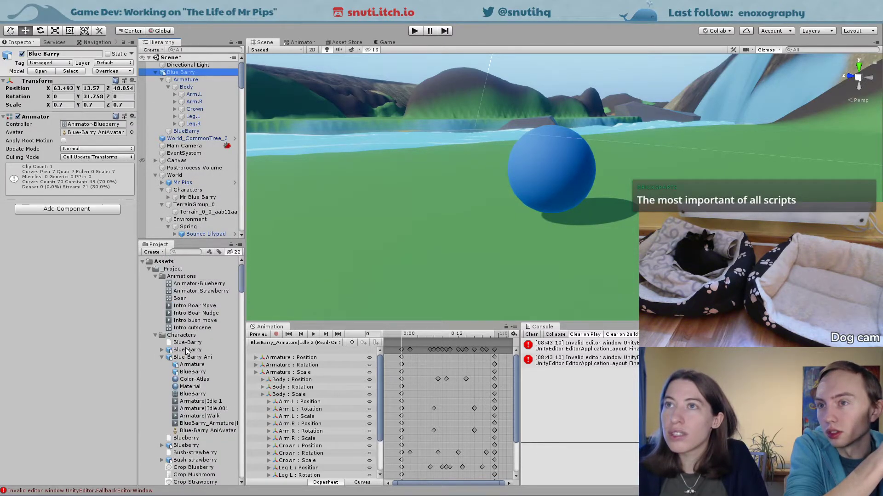
left_click(156, 335)
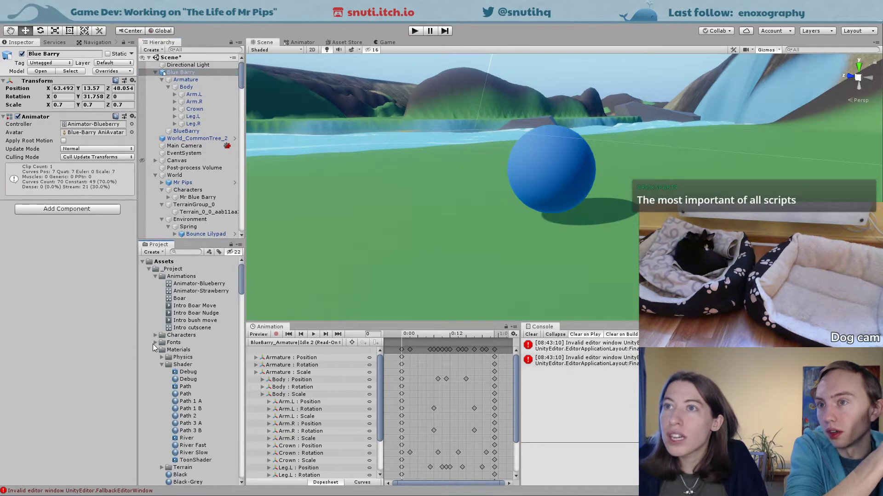
left_click(155, 350)
left_click(155, 357)
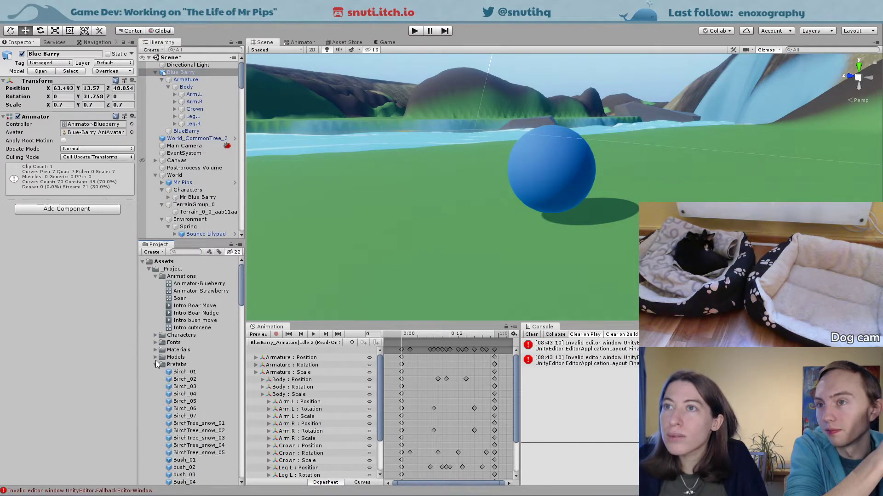
left_click_drag(181, 72, 173, 366)
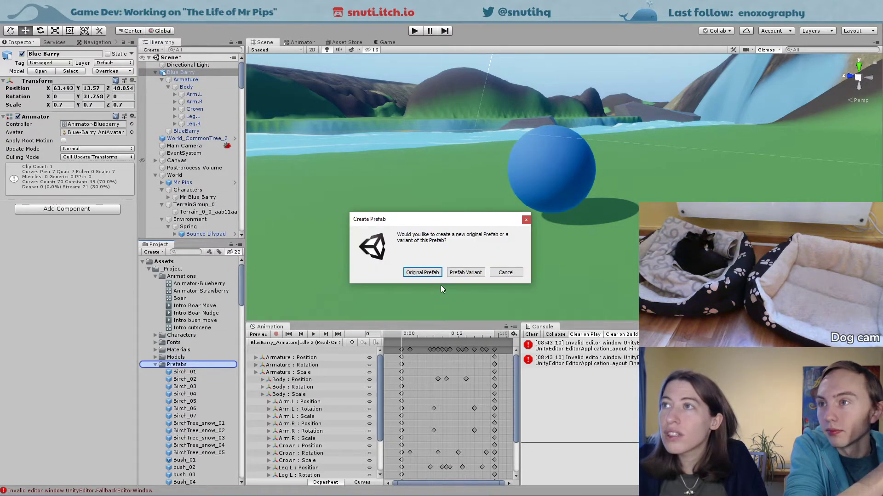
left_click(429, 273)
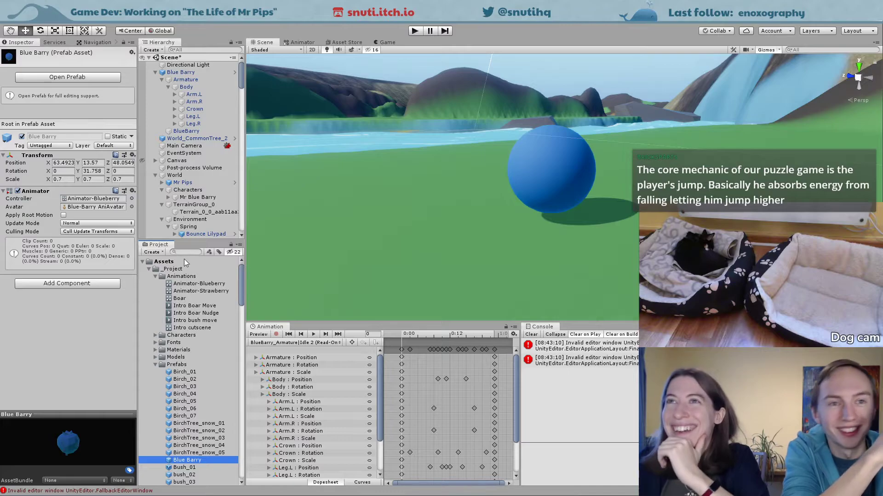
Step: Add a Sphere Collider component to the Blue Barry object in the scene
left_click(180, 72)
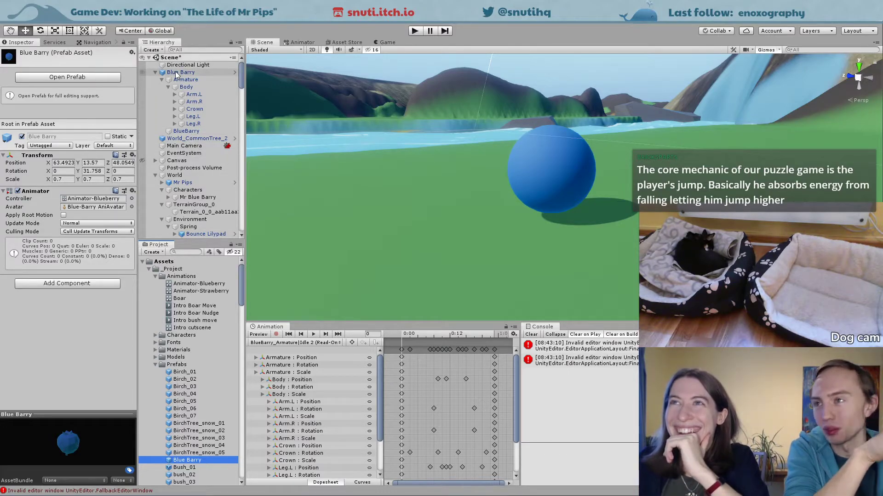
left_click(80, 209)
type("mesh")
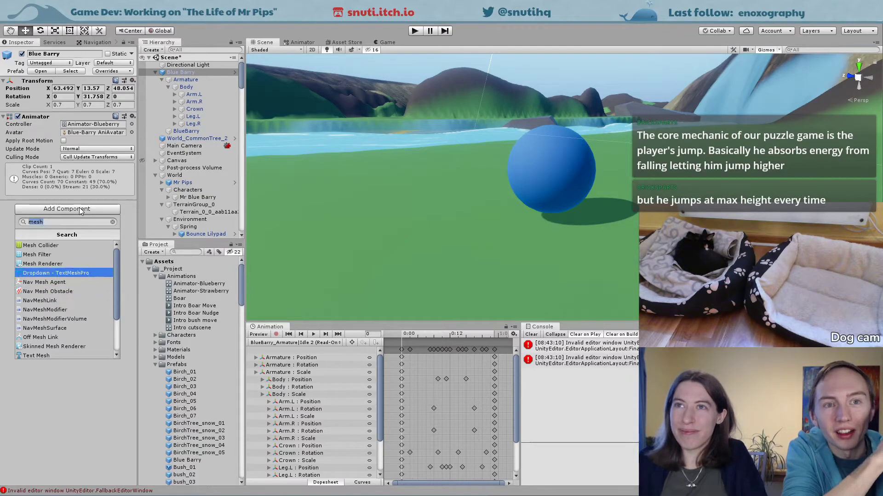
key("Up")
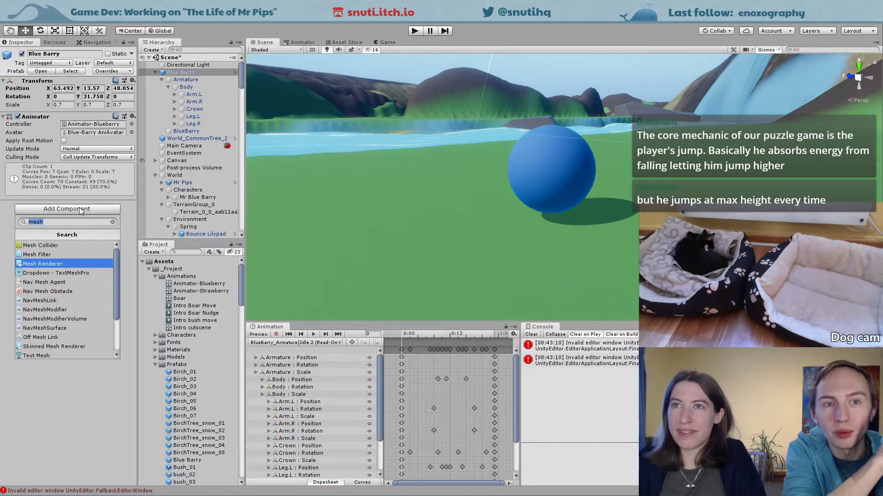
key("BackSpace")
type("sphere")
left_click(73, 246)
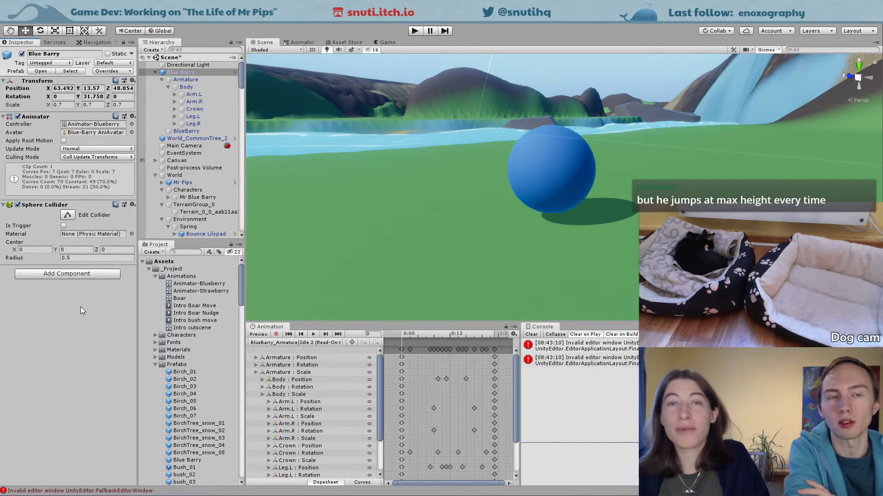
Step: Compare Blue Barry with the Mr Blue Barry sphere's components and add a Mesh Renderer to Blue Barry
left_click(191, 197)
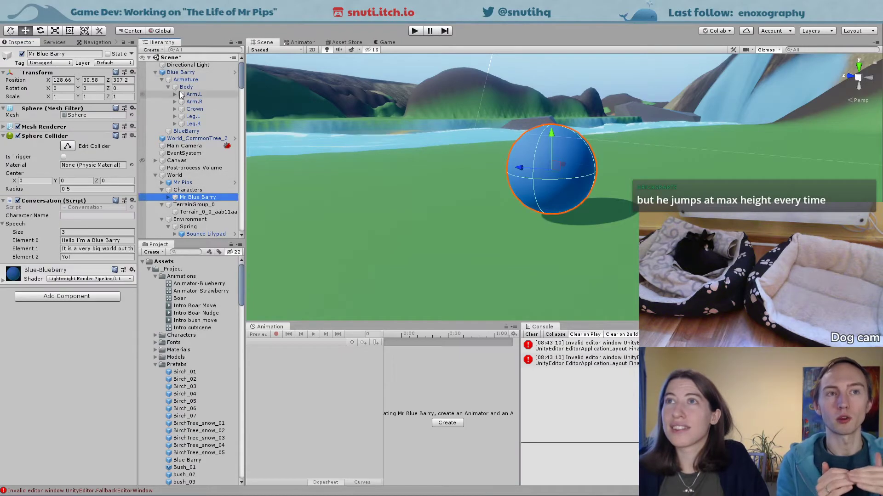
left_click(179, 73)
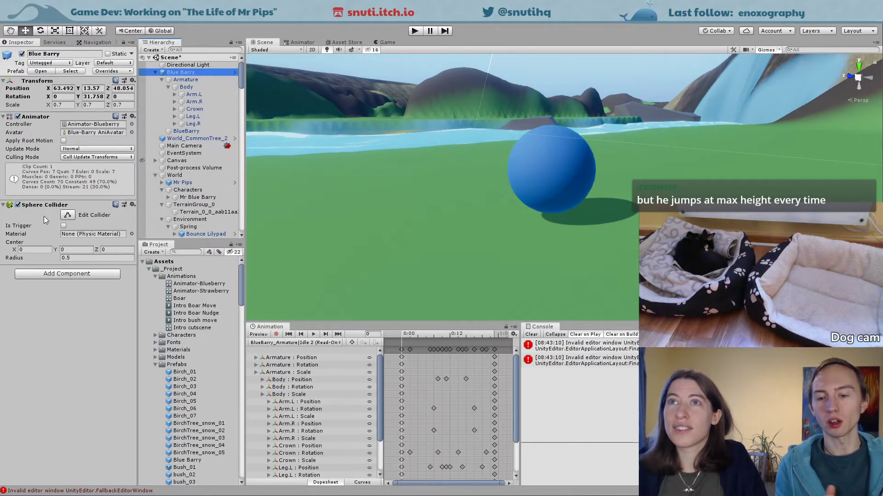
left_click(60, 274)
type("mesh")
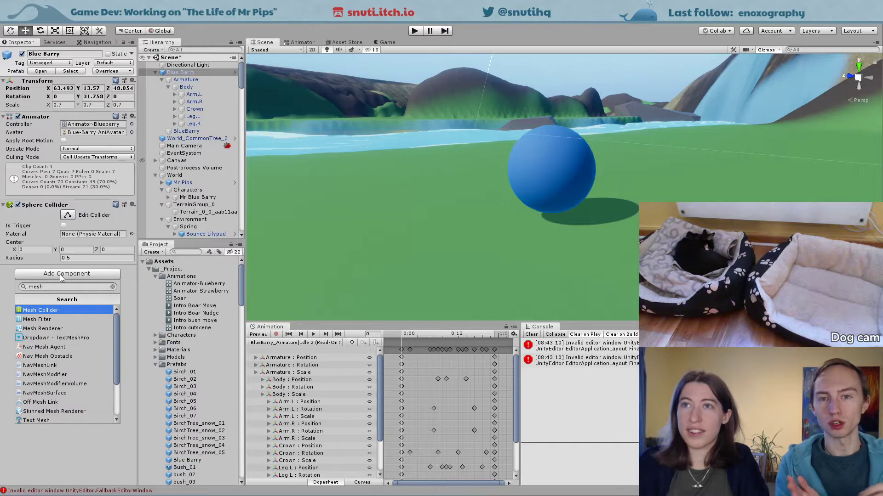
key("Down")
key("Down")
key("Return")
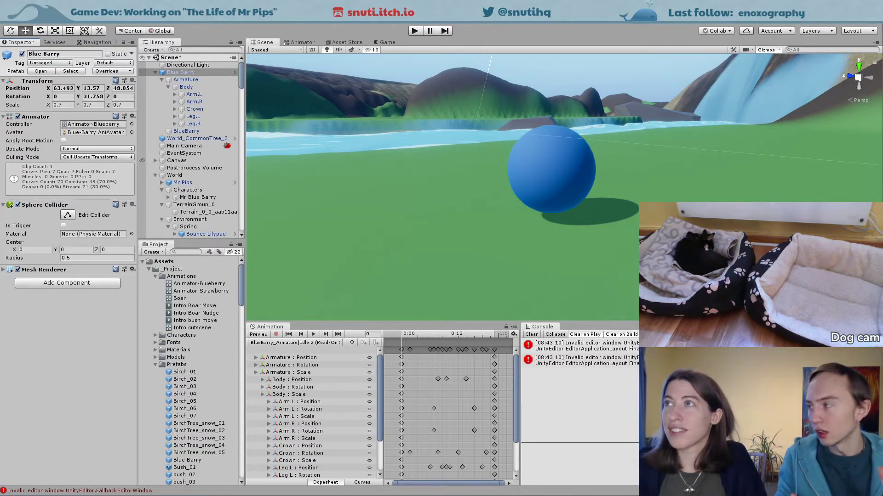
Step: Fit Blue Barry's Sphere Collider around its body, with a centre Y of about 0.87 and a radius of about 0.84
key("f")
scroll(628, 167, "up", 3)
right_click_drag(628, 167, 662, 207, "alt")
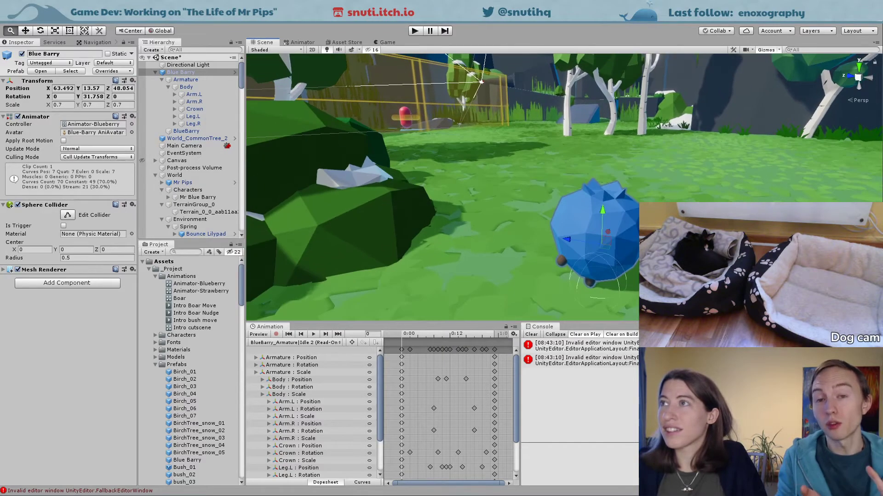
scroll(600, 254, "up", 3)
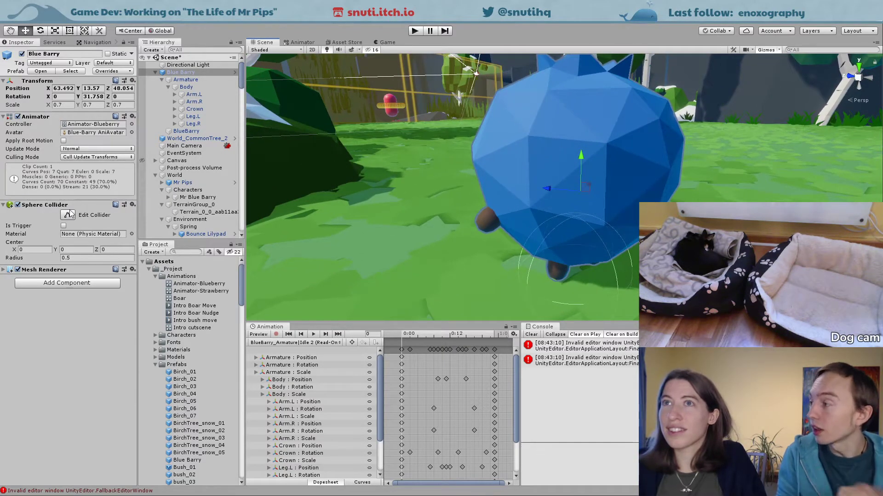
left_click(68, 215)
left_click_drag(570, 216, 583, 98)
scroll(589, 124, "down", 3)
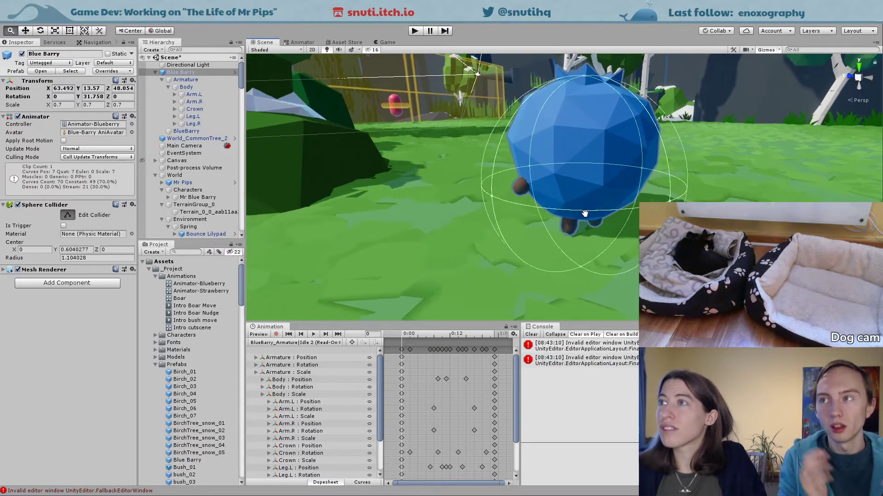
left_click_drag(580, 253, 602, 193)
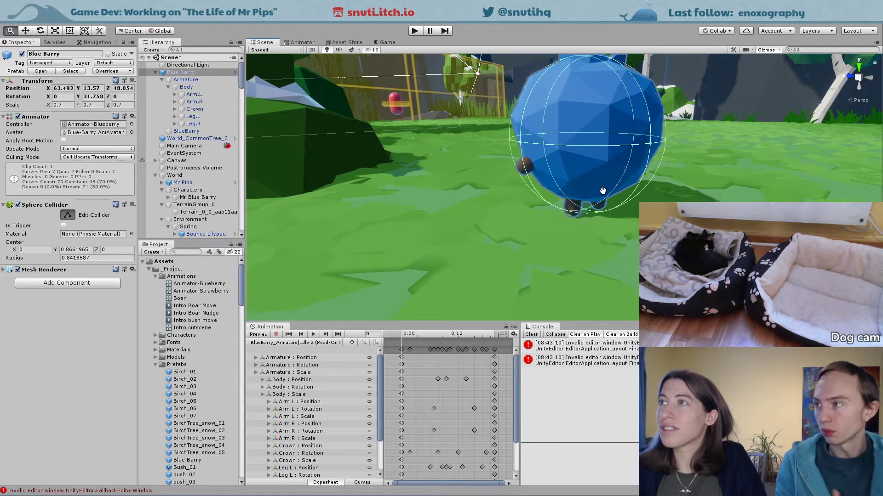
Step: Examine the fit of Blue Barry's Sphere Collider around its body from several sides
middle_click_drag(602, 193, 591, 234)
right_click_drag(590, 234, 592, 232)
middle_click_drag(592, 232, 628, 214)
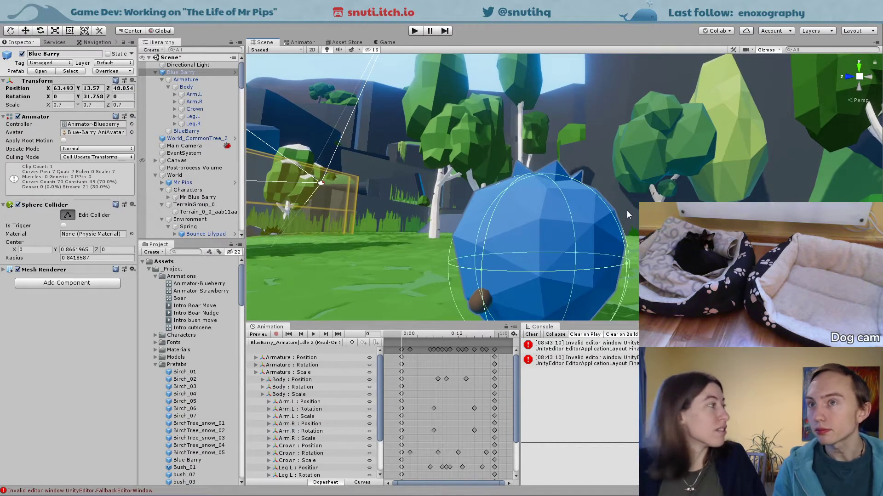
left_click_drag(631, 174, 750, 152, "alt")
middle_click_drag(751, 152, 719, 172)
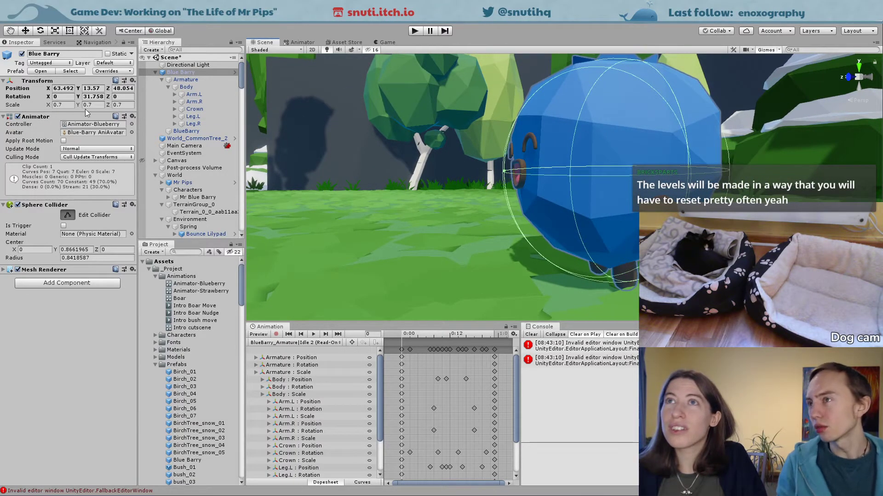
Step: Play-test the scene by running the strawberry character up to Blue Barry and around it to check how they interact
left_click(415, 30)
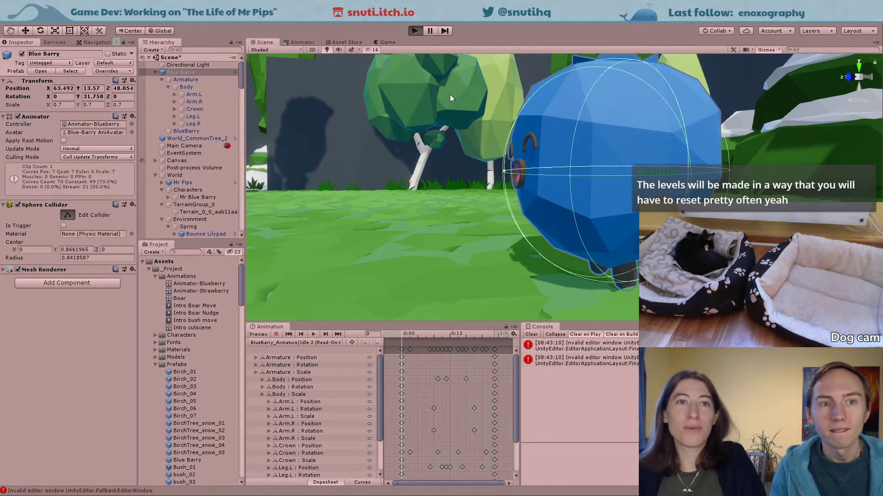
key("ctrl+p")
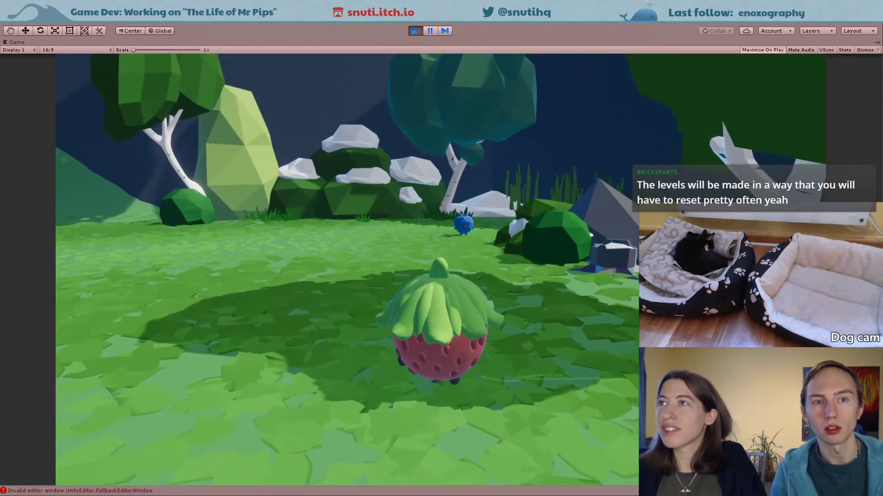
key("w")
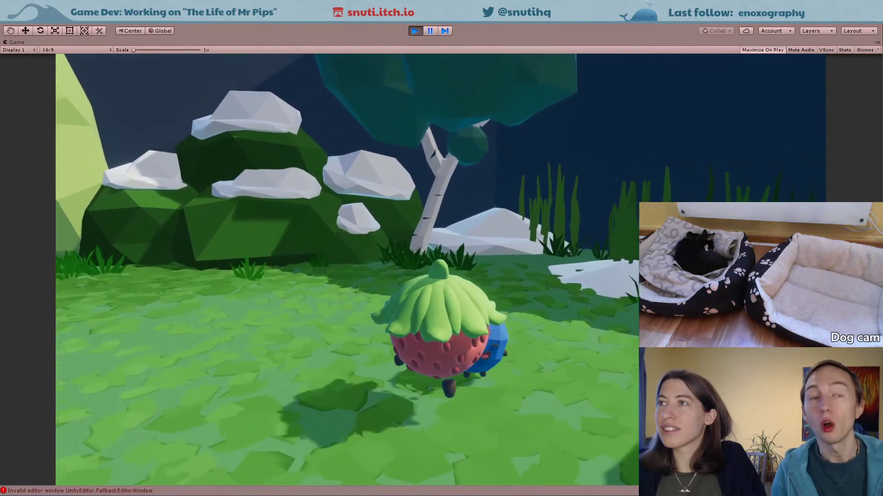
key("w")
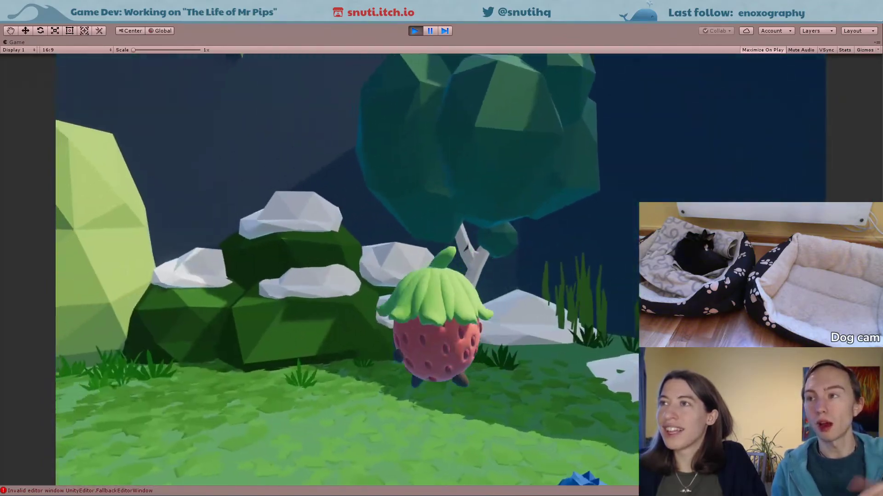
key("w")
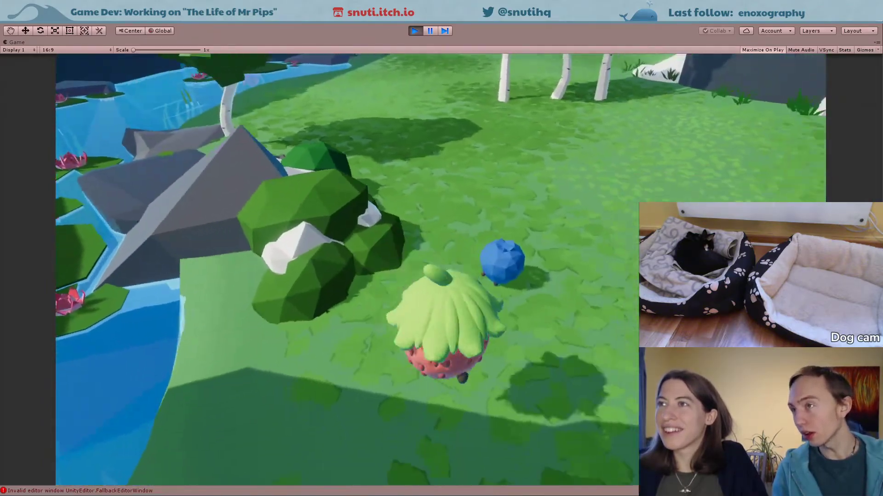
key("w")
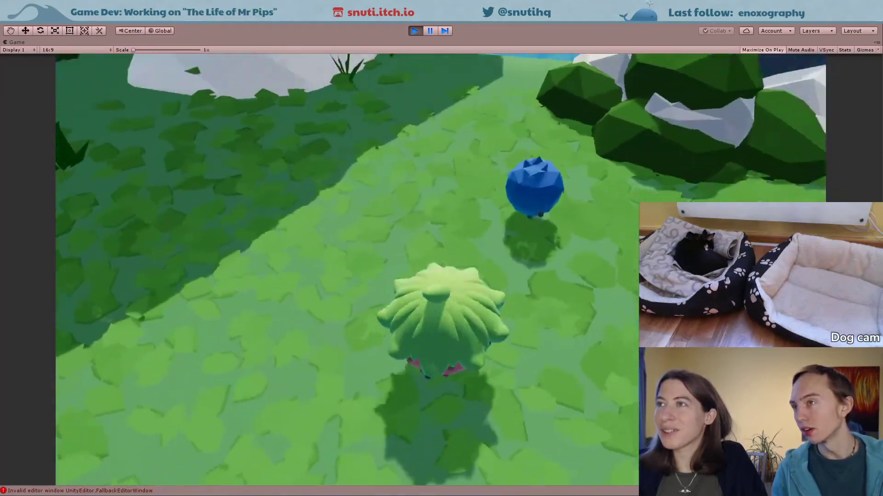
key("w")
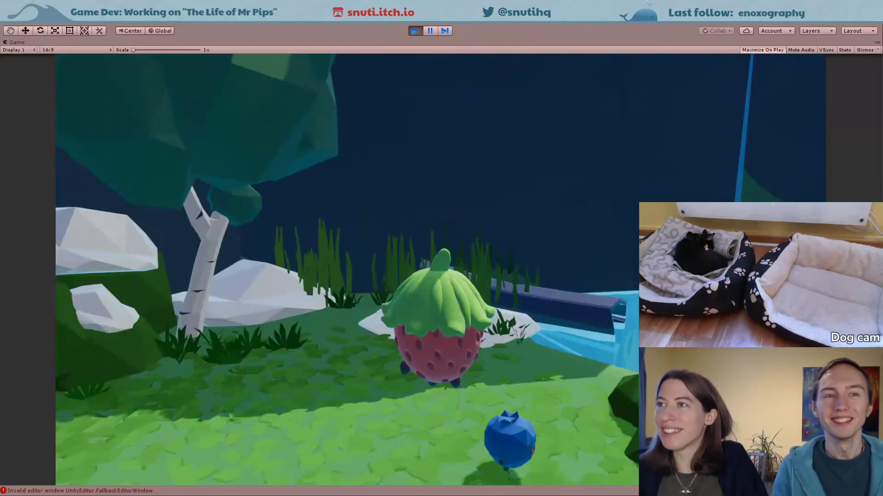
Step: Walk the strawberry character around the large berry plant and end the play test
key("w")
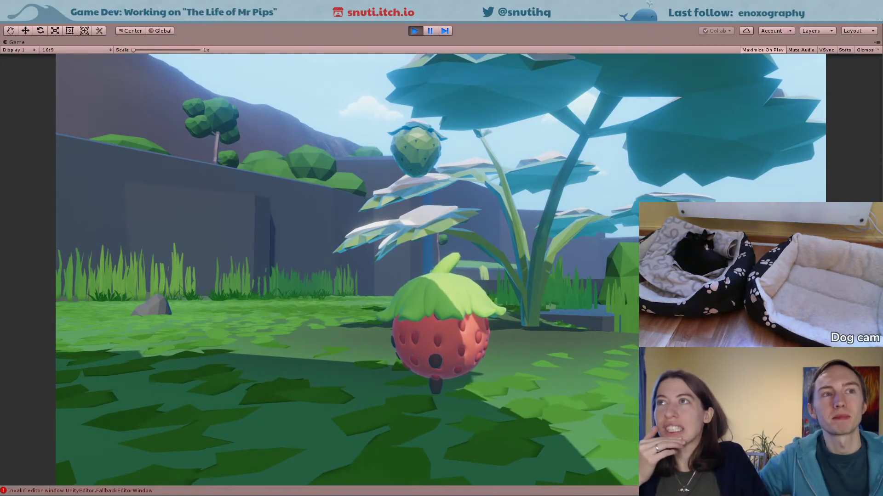
key("w")
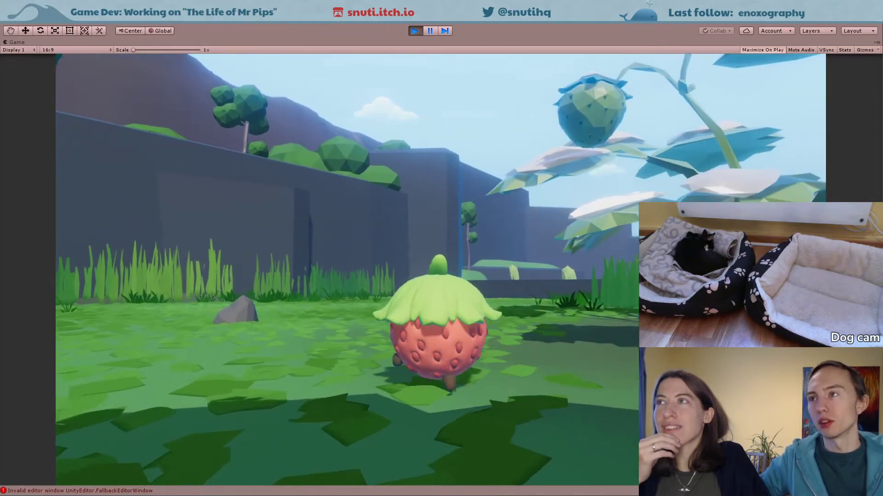
key("s")
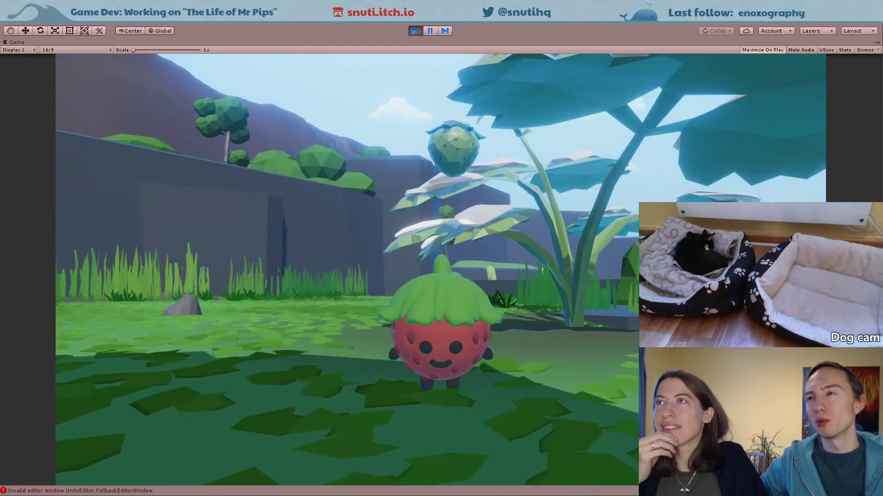
key("w")
key("w")
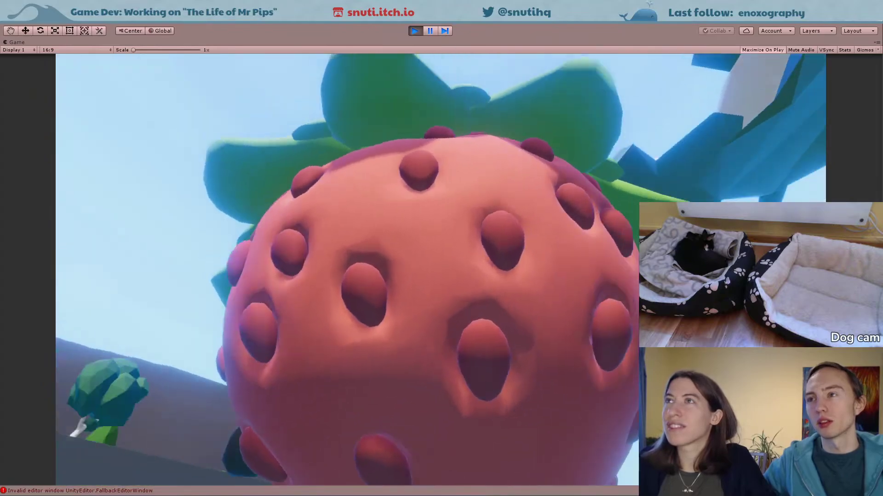
left_click(415, 31)
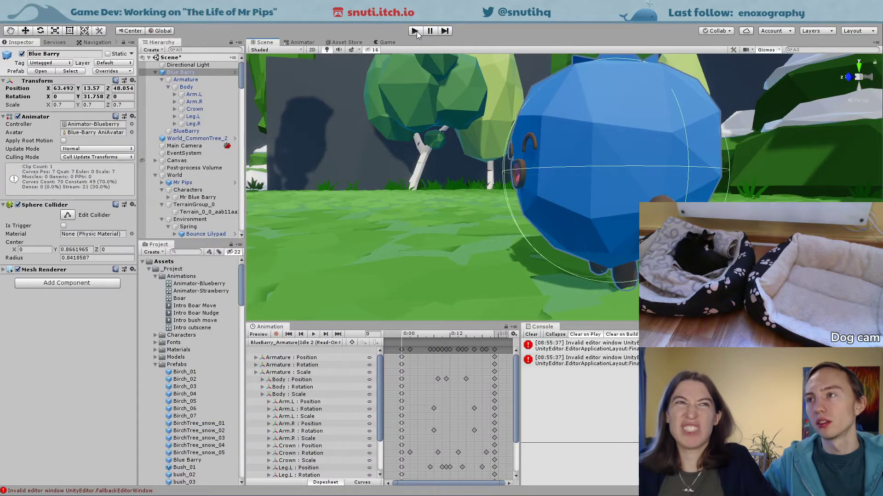
Step: Examine the Trigger (1) volume and the cliff wall beneath it above the pond
right_click_drag(462, 179, 432, 206, "alt")
middle_click_drag(432, 206, 454, 255)
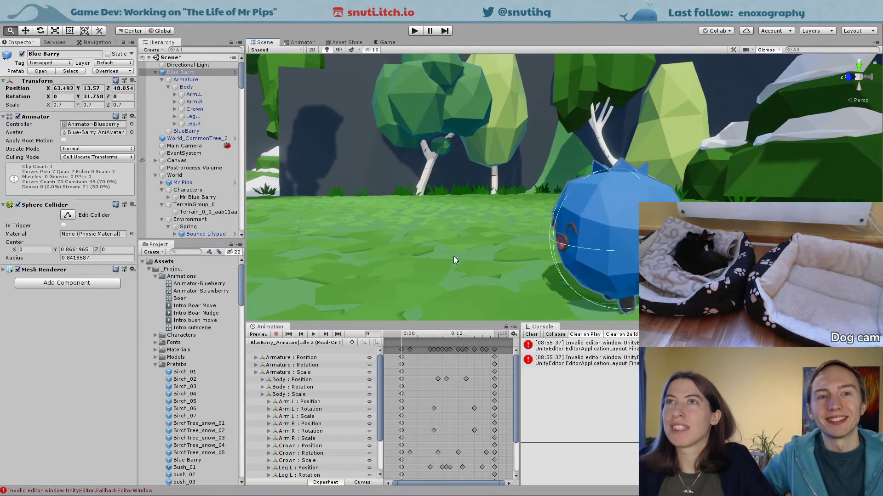
left_click_drag(454, 256, 434, 212, "alt")
right_click_drag(435, 212, 452, 205, "alt")
middle_click_drag(453, 205, 418, 236)
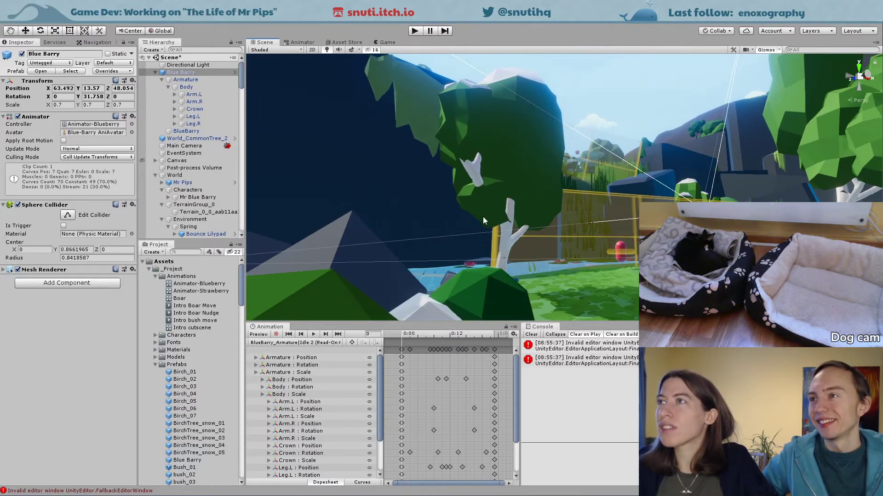
left_click(594, 180)
left_click_drag(594, 181, 605, 262, "alt")
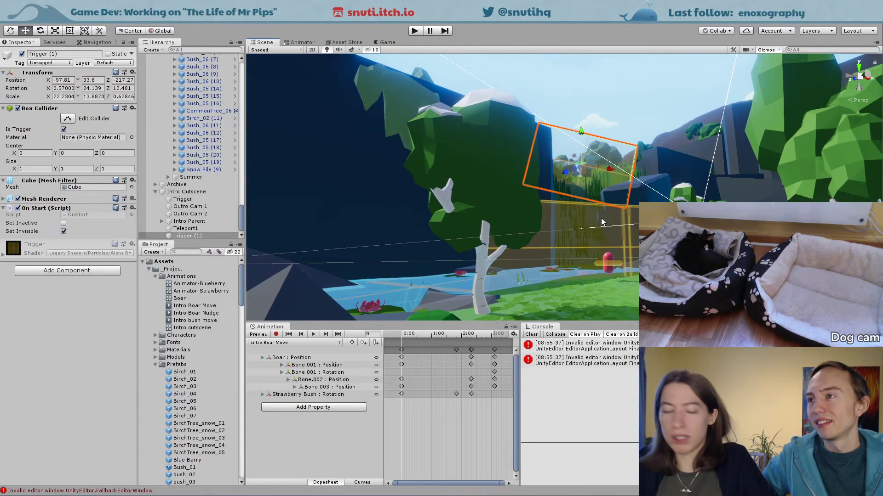
scroll(601, 218, "up", 4)
middle_click_drag(601, 218, 597, 251)
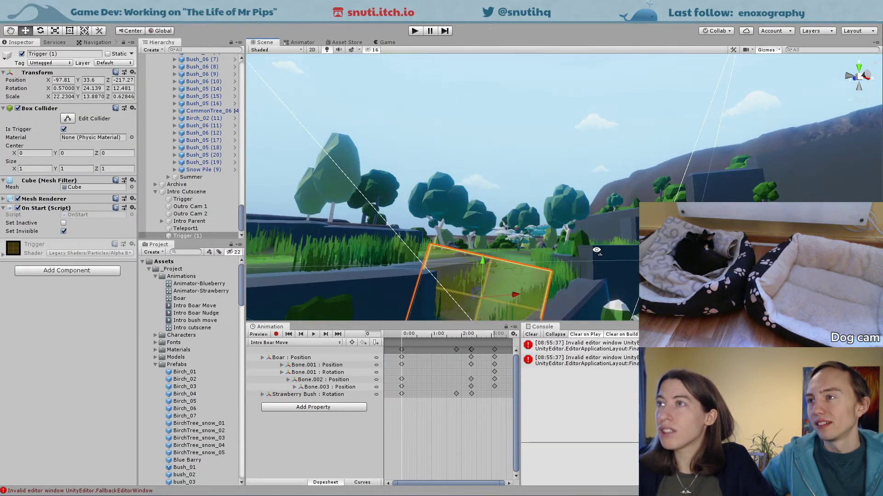
left_click_drag(596, 250, 538, 284, "alt")
scroll(619, 225, "up", 4)
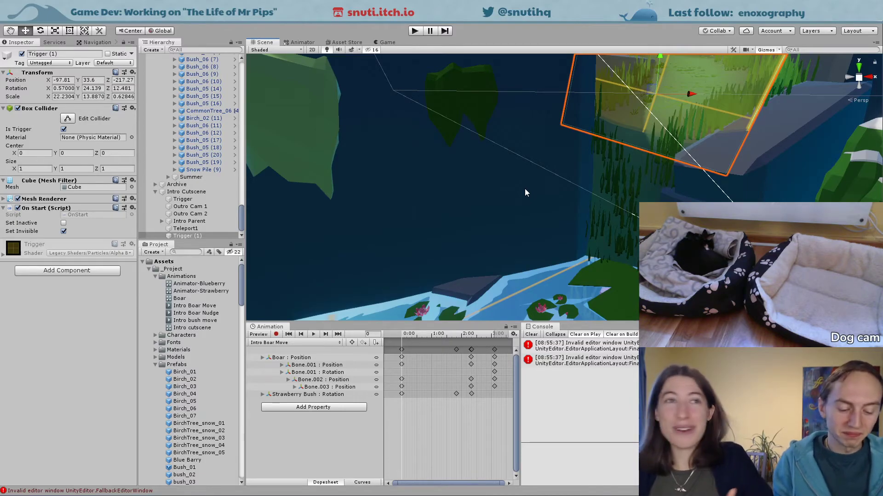
right_click_drag(524, 189, 531, 235)
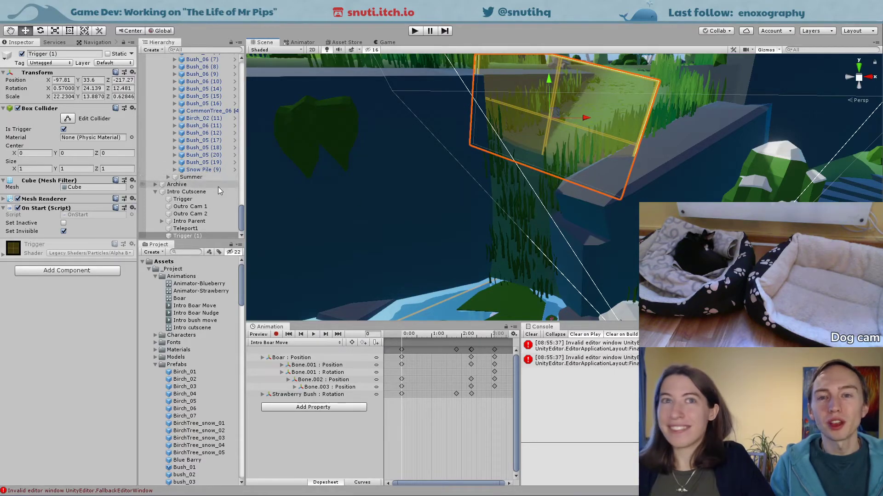
Step: Erase the grass-tall details from the terrain's cliff wall below the trigger, using Paint Details with brush size 15.3
left_click(513, 218)
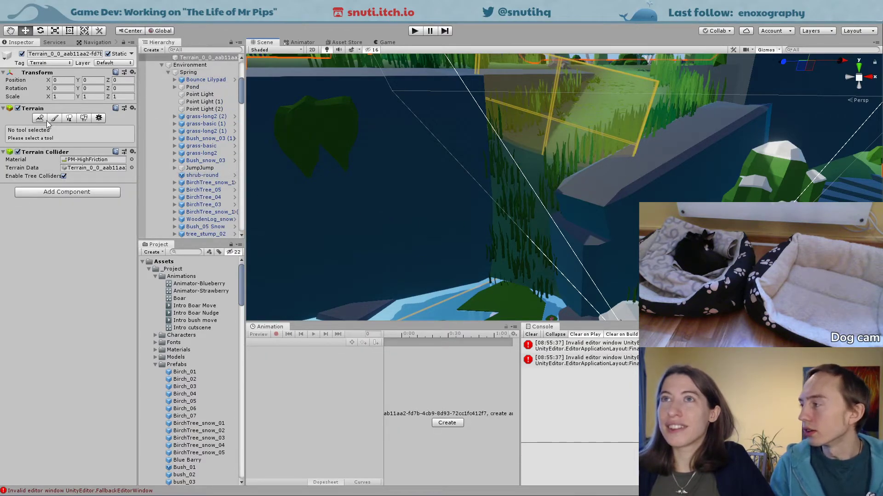
left_click(84, 118)
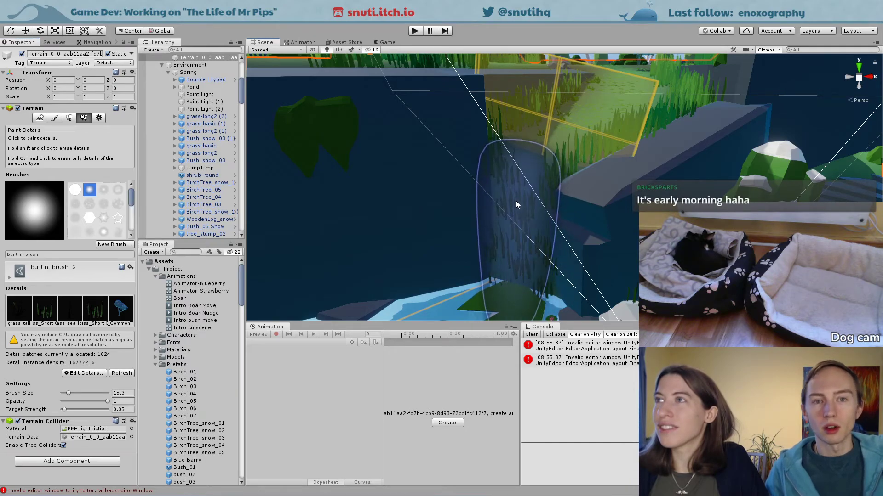
mouse_move(539, 182)
left_mouse_down("alt")
mouse_move(561, 187)
mouse_move(447, 223)
left_mouse_up("alt")
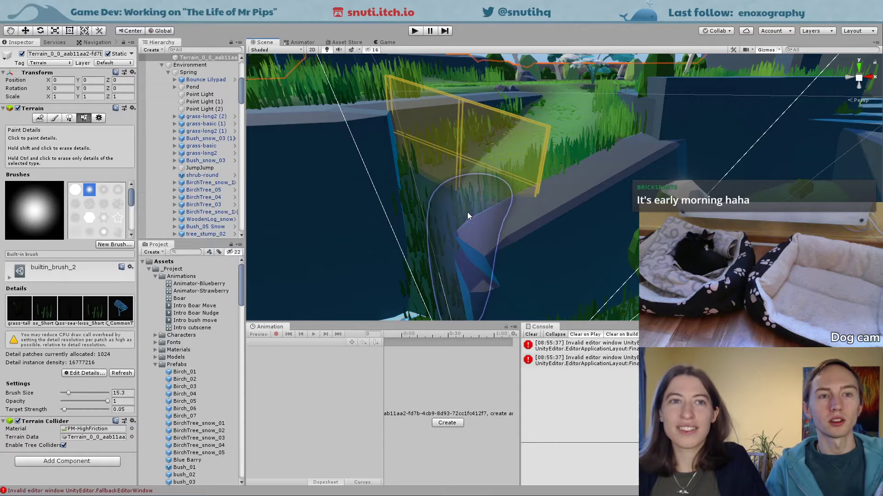
middle_click_drag(473, 213, 425, 191)
scroll(426, 191, "up", 3)
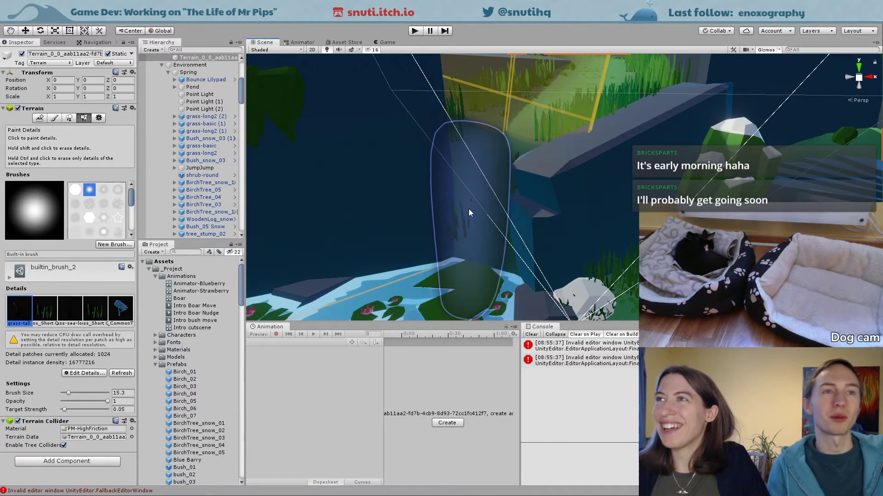
mouse_move(432, 292)
left_mouse_down()
mouse_move(465, 294)
mouse_move(500, 271)
mouse_move(467, 266)
mouse_move(501, 264)
left_mouse_up()
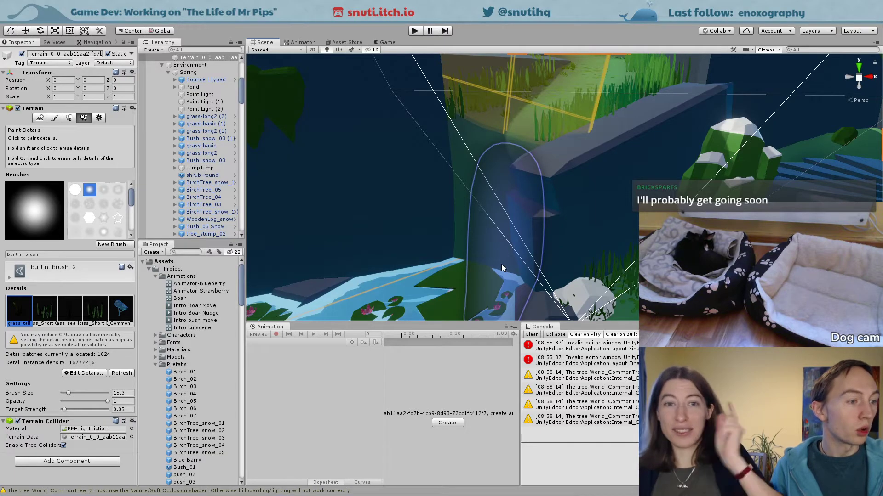
Step: Survey the meadow beyond the trigger and select the snowy Bush_Berry_02_Snow model in it
middle_click_drag(528, 233, 571, 276)
left_click_drag(571, 276, 570, 224, "alt")
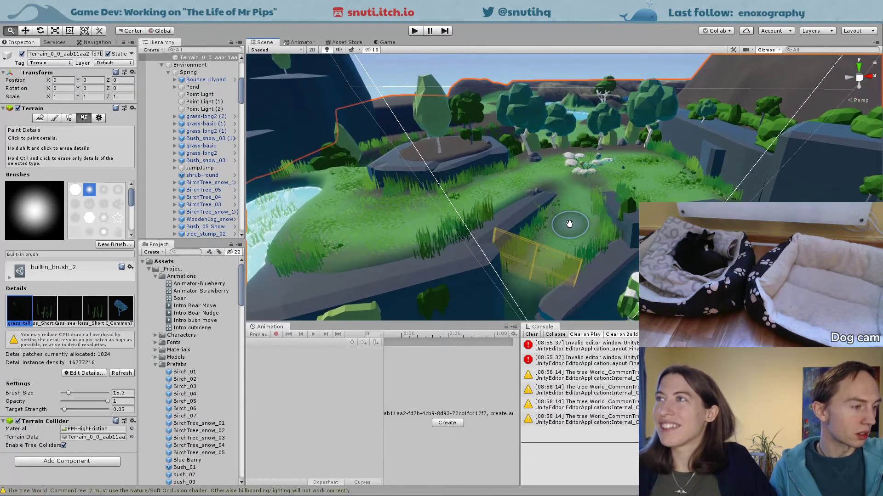
scroll(618, 127, "up", 3)
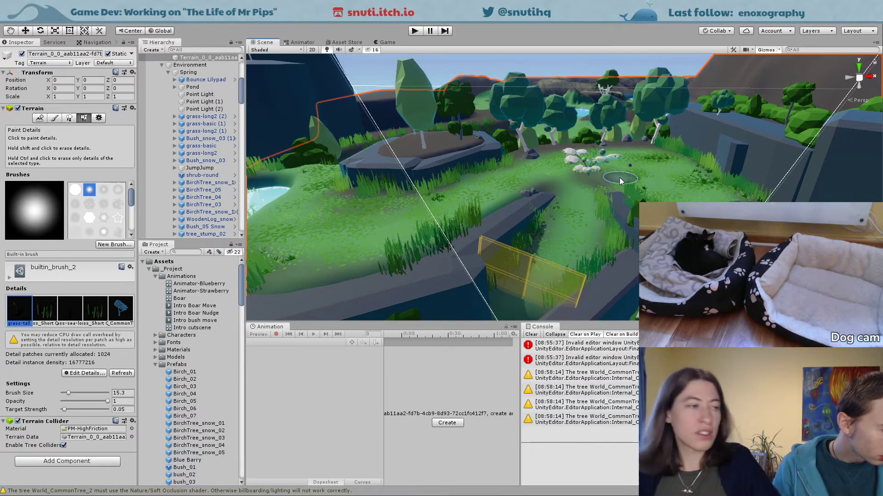
scroll(618, 161, "up", 2)
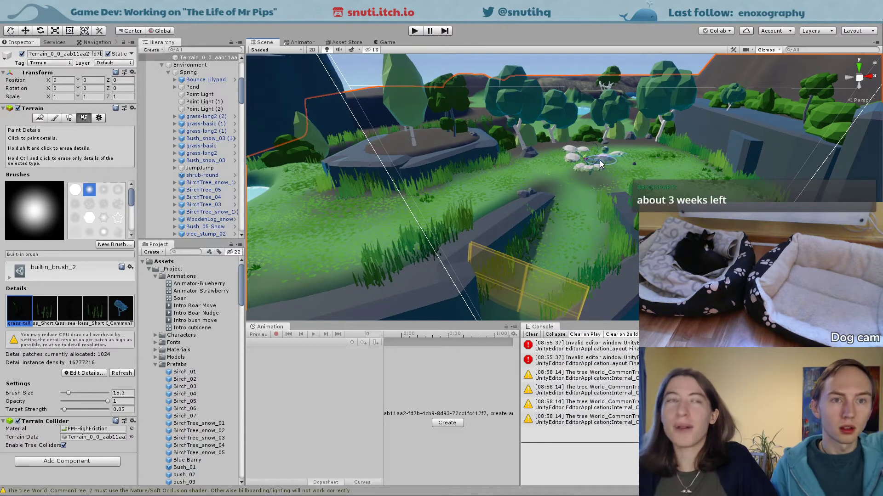
scroll(621, 132, "up", 2)
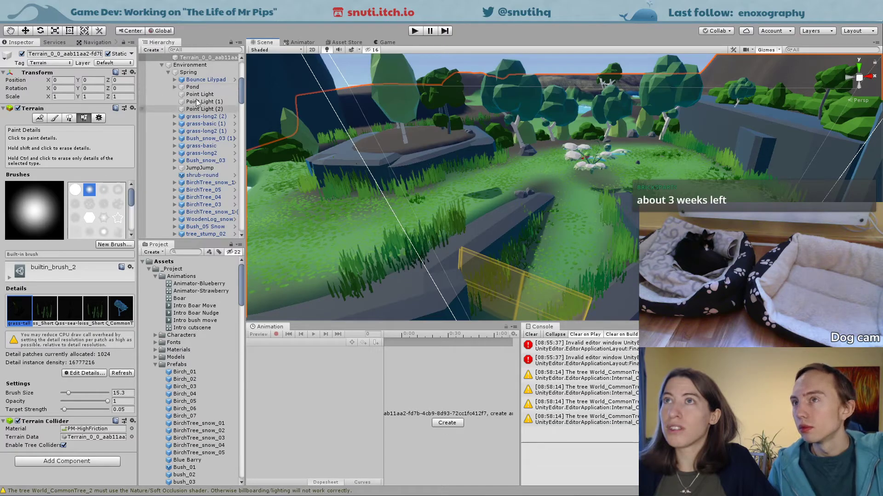
left_click(209, 67)
left_click(590, 167)
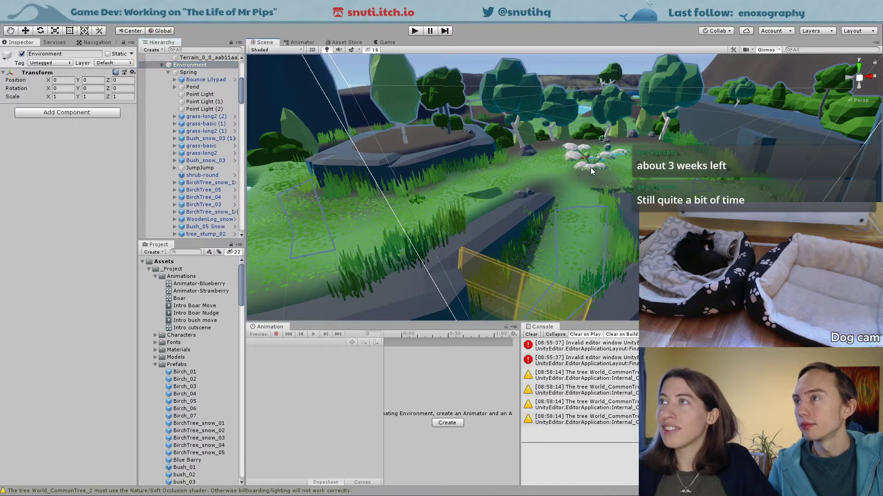
Step: Inspect the berry hanging from the Snow Berry Bush up close and select its Berry hat mesh
scroll(582, 167, "up", 6)
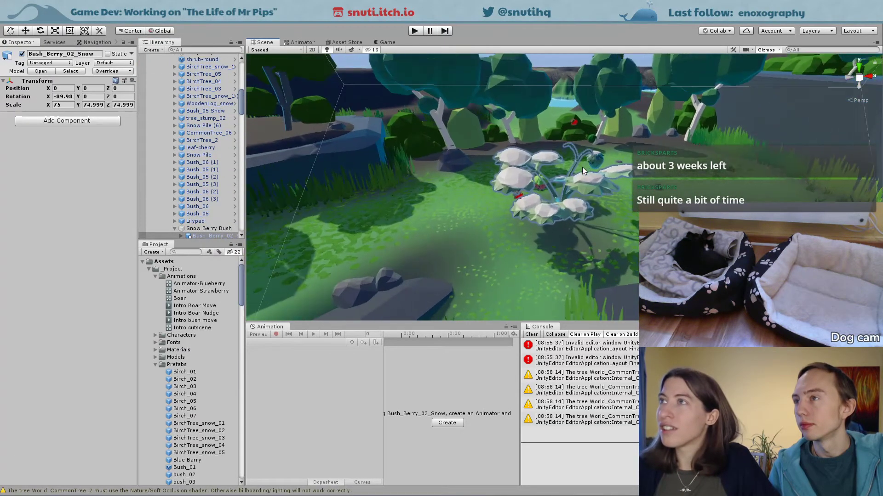
middle_click_drag(582, 167, 489, 233)
scroll(489, 232, "up", 4)
scroll(402, 275, "up", 6)
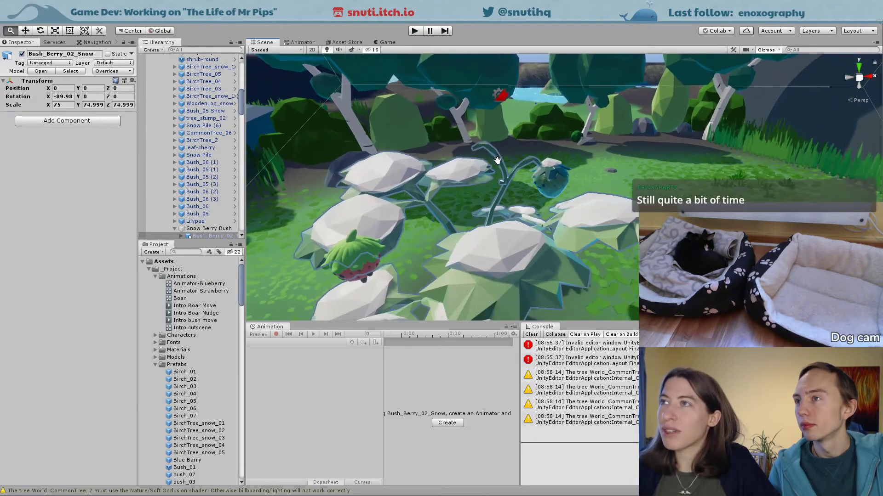
middle_click_drag(401, 275, 561, 175)
scroll(561, 175, "up", 8)
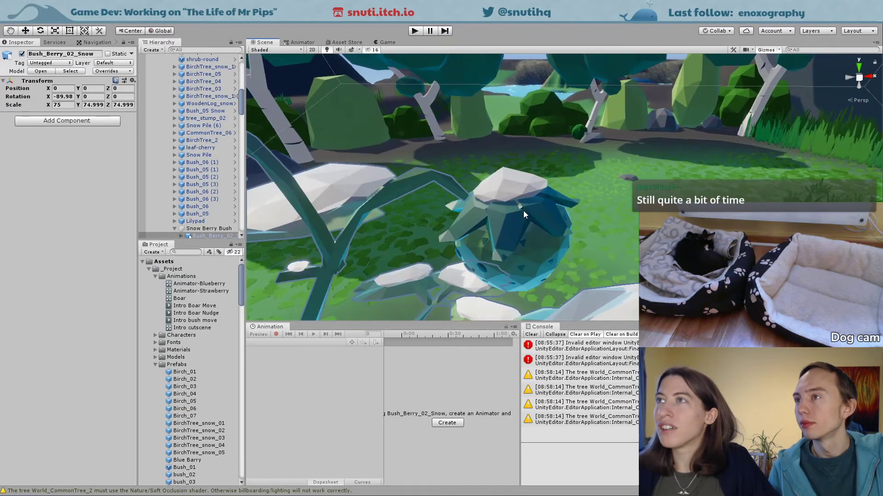
left_click(554, 165)
middle_click_drag(539, 197, 565, 162)
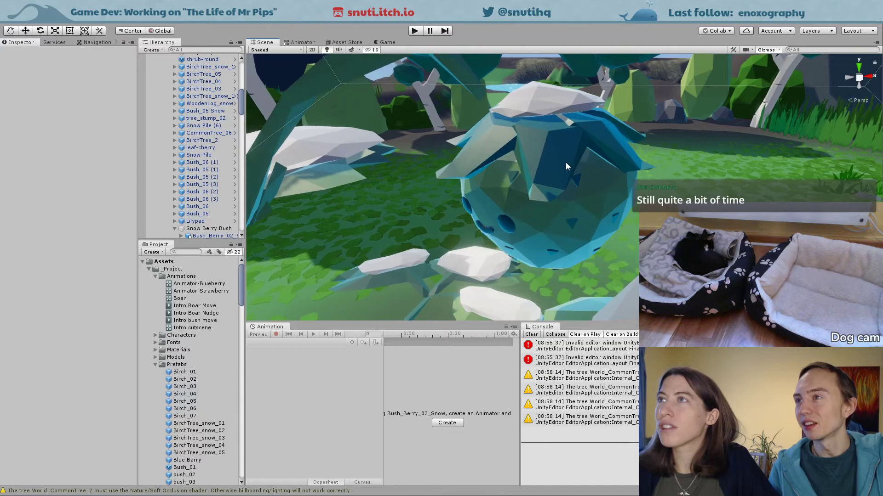
left_click(558, 169)
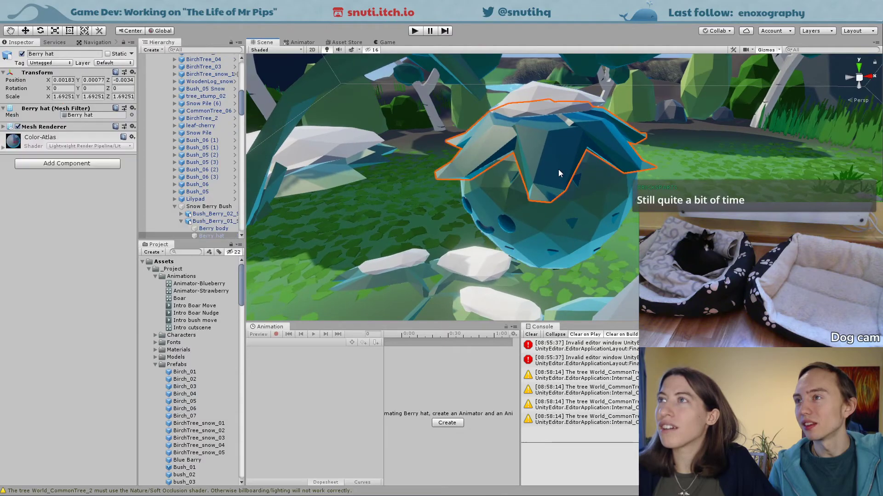
Step: Select the Bush_Berry_01_Strawberry_snow model inside the Snow Berry Bush group
left_click(521, 185)
left_click(199, 208)
left_click(203, 221)
left_click(182, 222)
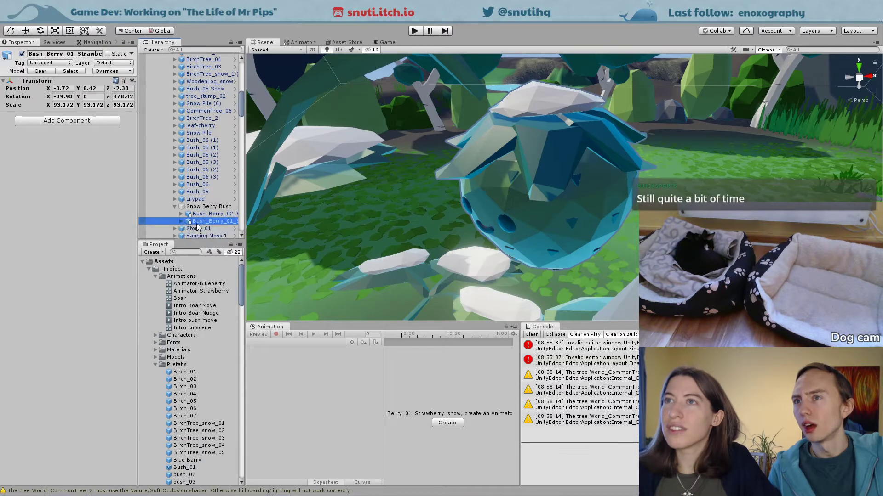
left_click(201, 215)
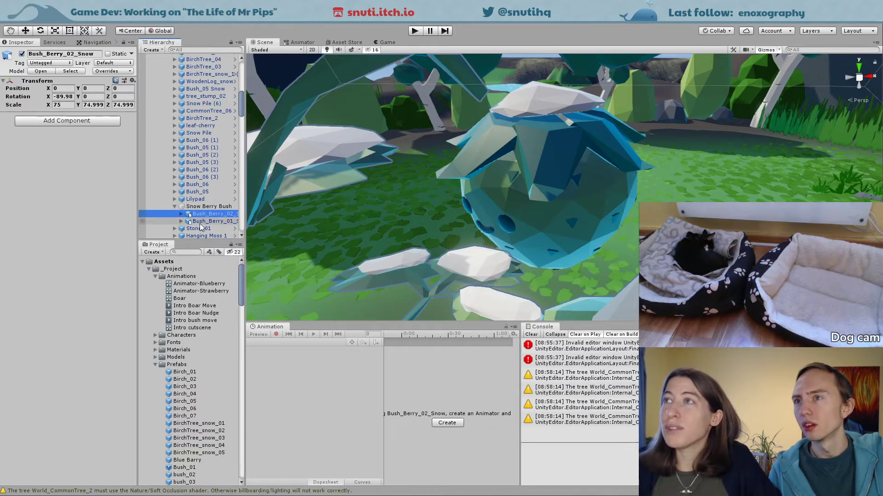
key("Down")
Step: Move the hanging berry to about X -3.3, Y 8.61, Z -1.44 so it hangs beside the bush's stem
right_click_drag(342, 207, 501, 135)
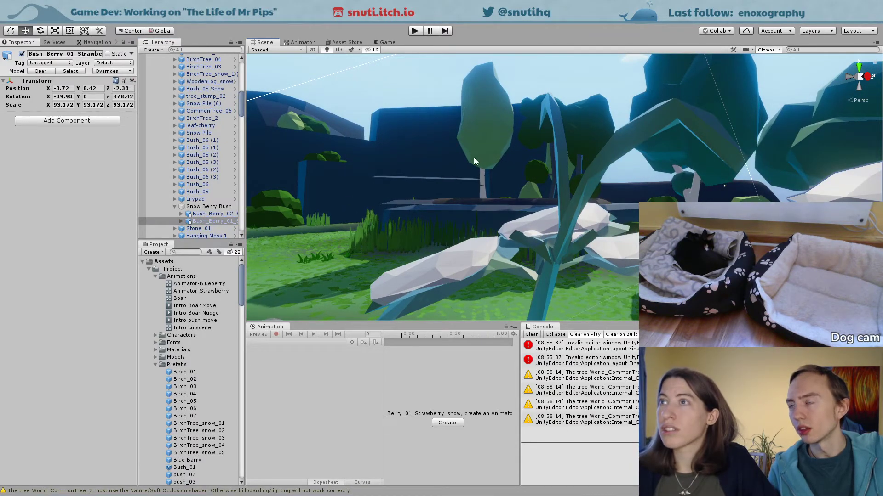
right_click_drag(486, 159, 586, 169)
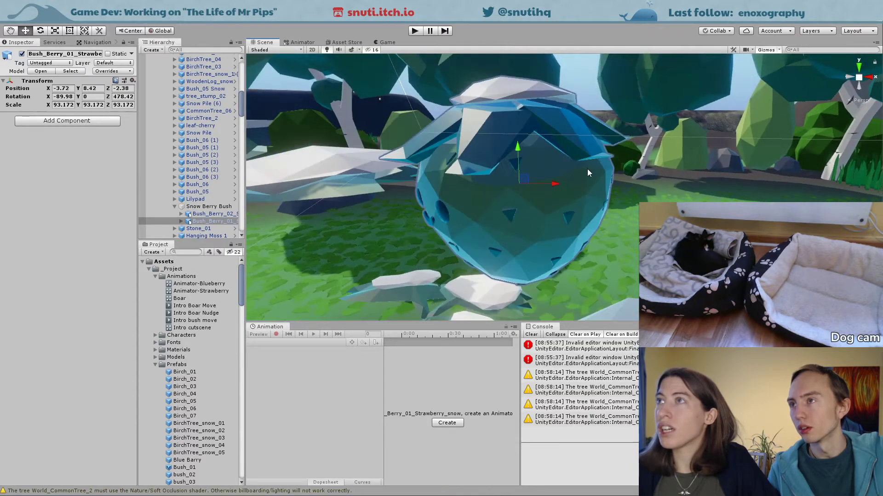
scroll(587, 170, "down", 2)
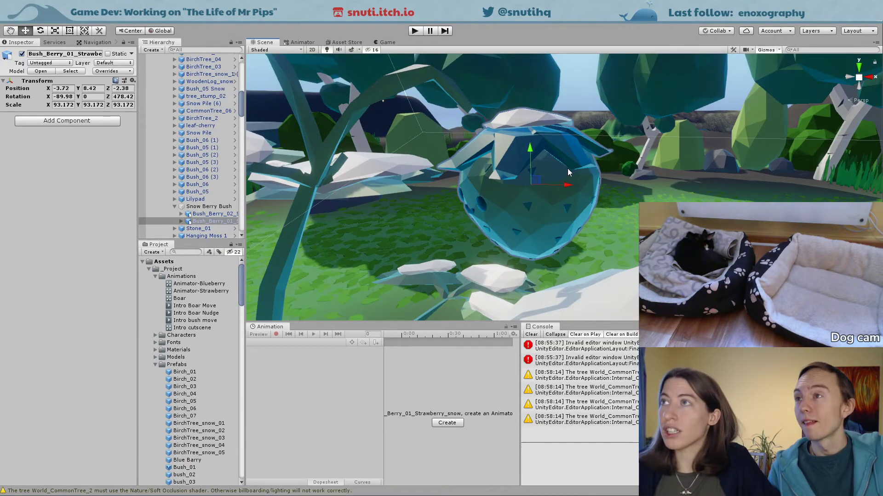
scroll(569, 172, "down", 3)
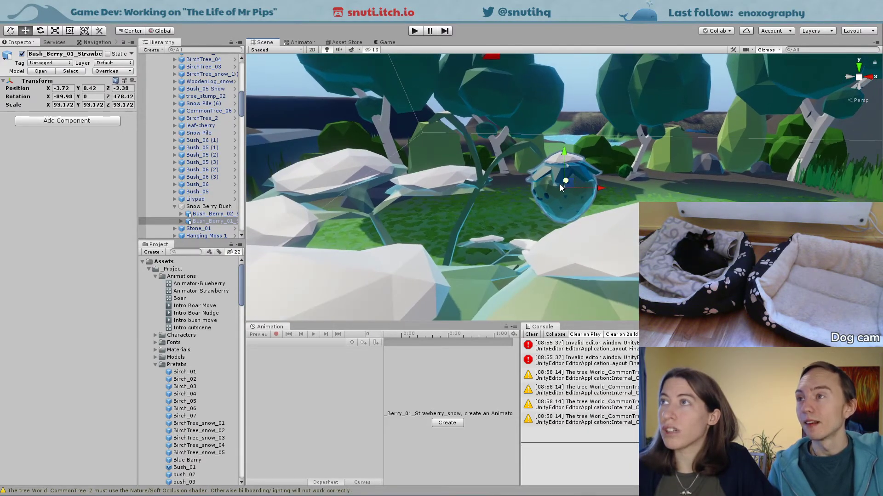
left_click_drag(603, 187, 538, 205)
middle_click_drag(538, 205, 293, 255, "alt")
left_click_drag(520, 202, 451, 190)
middle_click_drag(459, 196, 498, 203)
right_click_drag(498, 203, 528, 289)
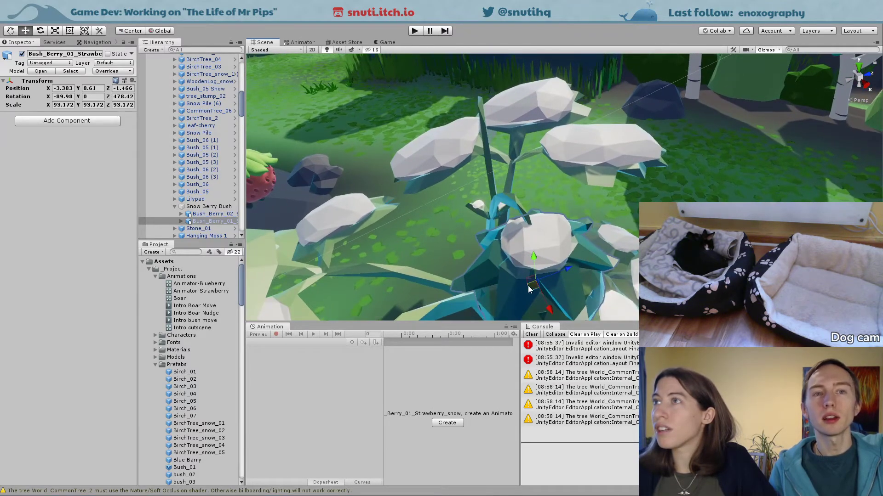
left_click_drag(551, 298, 597, 210)
right_click_drag(597, 210, 589, 172, "alt")
Step: Rotate the berry around its vertical axis to about 298.25 degrees and shift it to about X -3.358, Z -1.654
key("e")
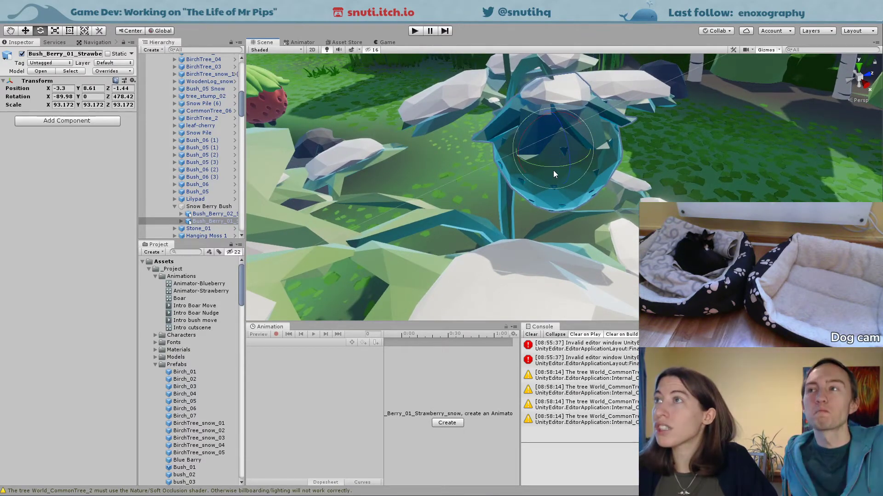
left_click_drag(553, 170, 633, 162)
left_click_drag(549, 164, 612, 158)
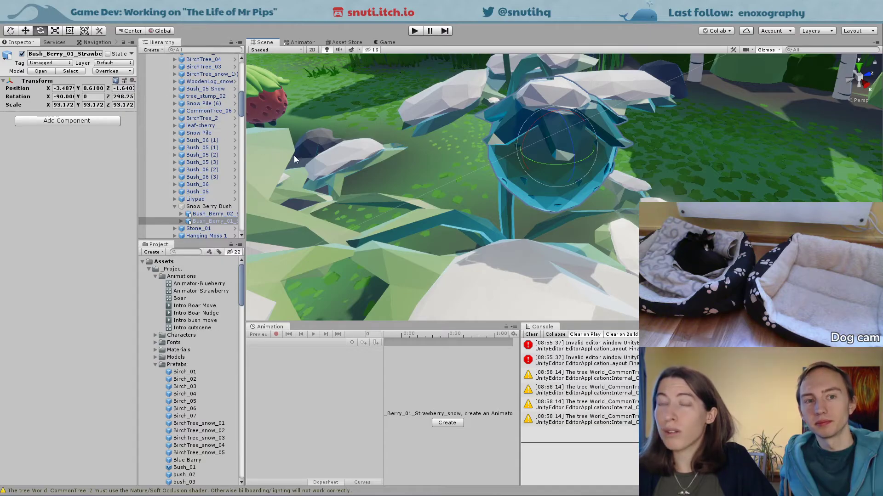
key("r")
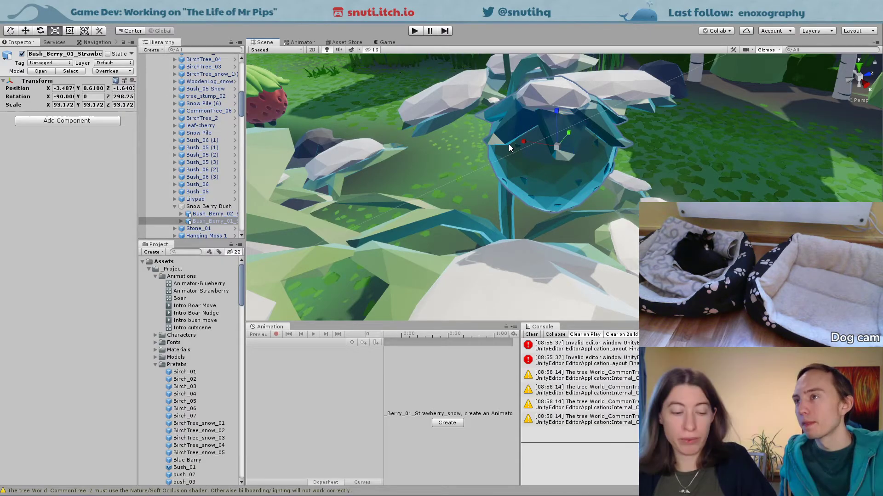
key("w")
left_click_drag(588, 142, 506, 217)
left_click_drag(526, 188, 437, 148)
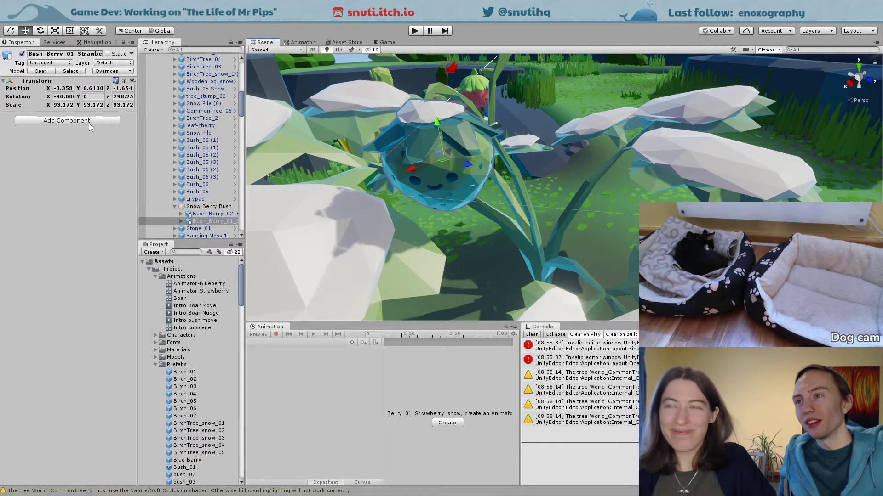
Step: Turn the berry further to about 263.99 degrees and place it at about X -3.216, Z -1.686
key("e")
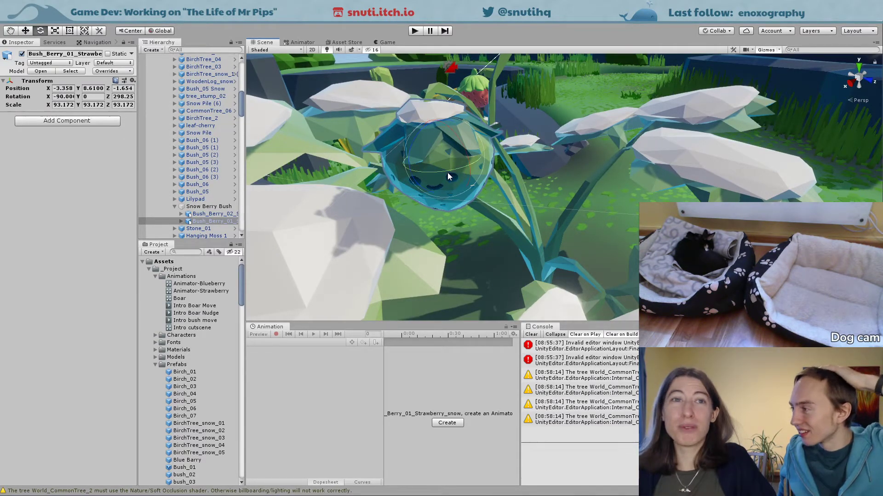
left_click_drag(449, 176, 493, 159)
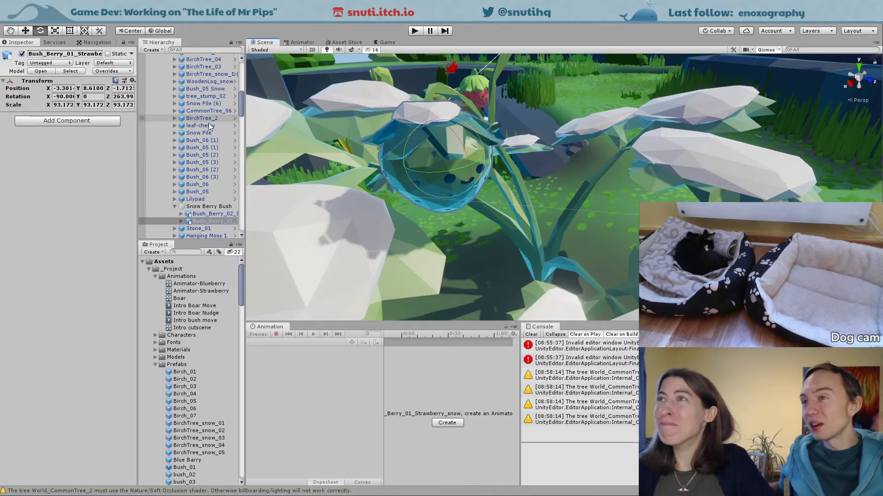
middle_click_drag(473, 133, 496, 158)
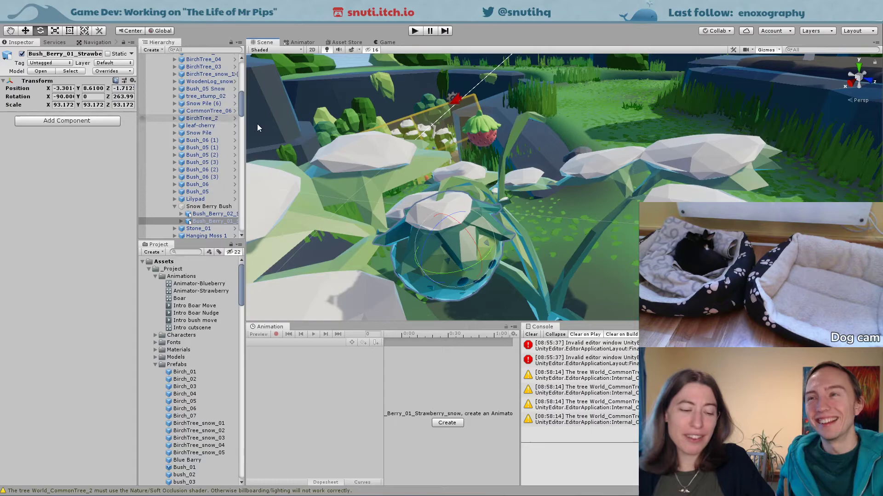
key("w")
left_click_drag(453, 250, 429, 261)
middle_click_drag(428, 261, 466, 155)
left_click_drag(466, 156, 439, 109, "alt")
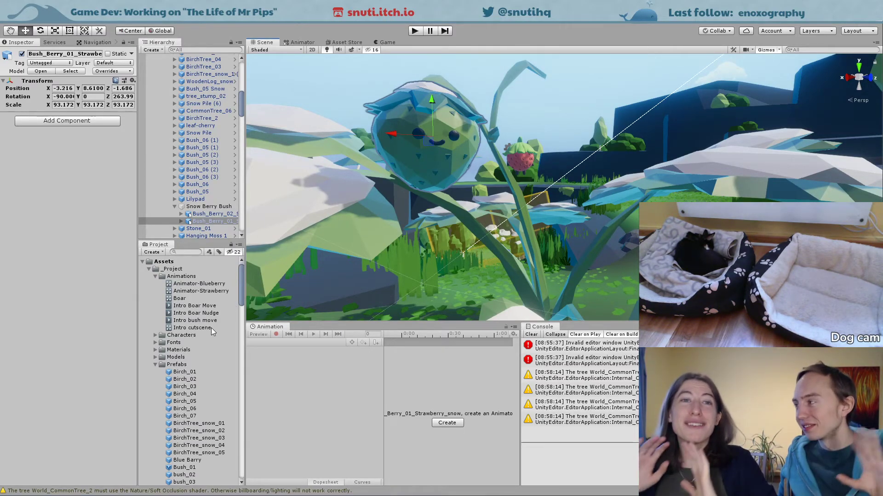
Step: Apply the Red-Pomegranate material from the project's Materials folder to the berry's body and seeds, and check the berry up close
scroll(187, 441, "down", 5)
scroll(187, 441, "up", 3)
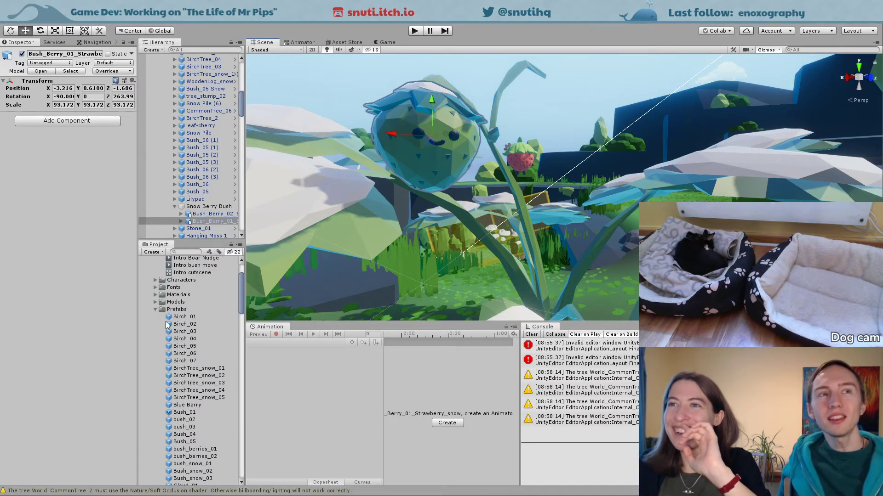
left_click(156, 310)
left_click(156, 295)
left_click(161, 302)
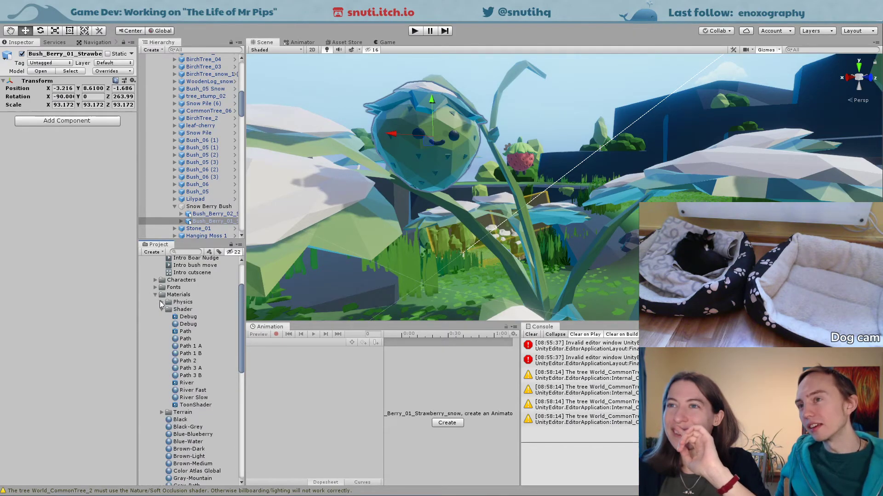
scroll(202, 396, "down", 5)
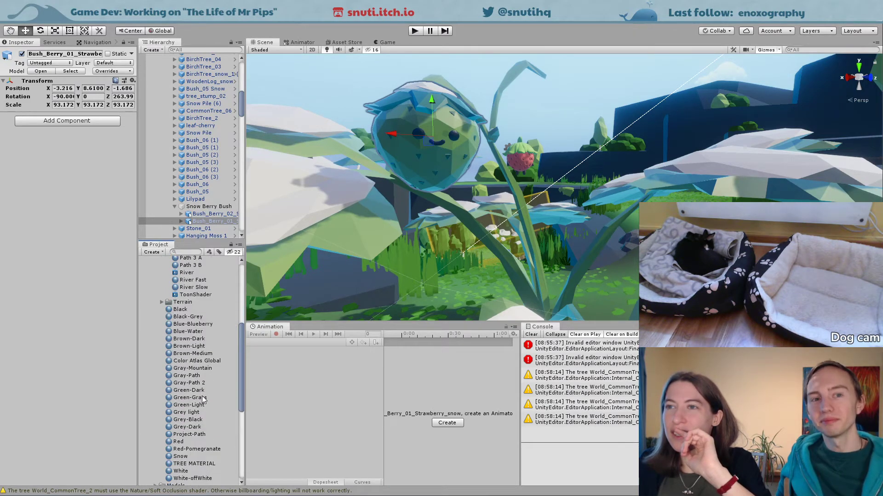
left_click_drag(180, 450, 430, 158)
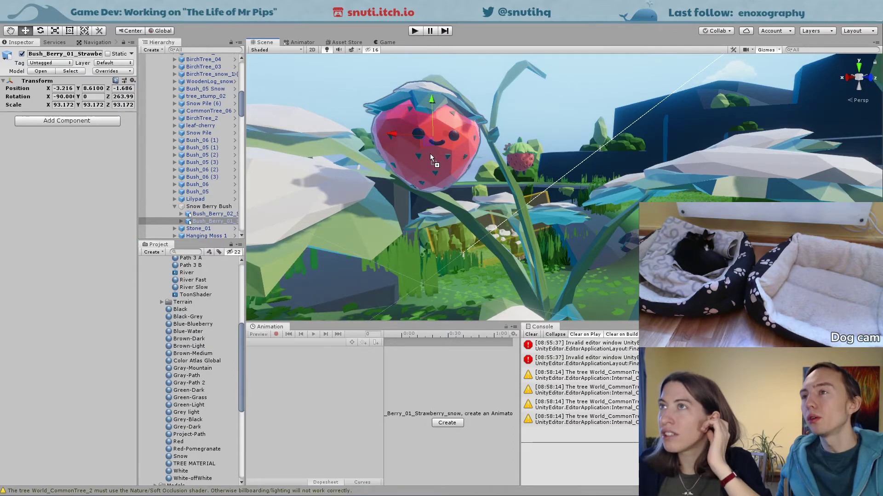
left_click_drag(180, 455, 424, 184)
left_click_drag(457, 230, 490, 244, "alt")
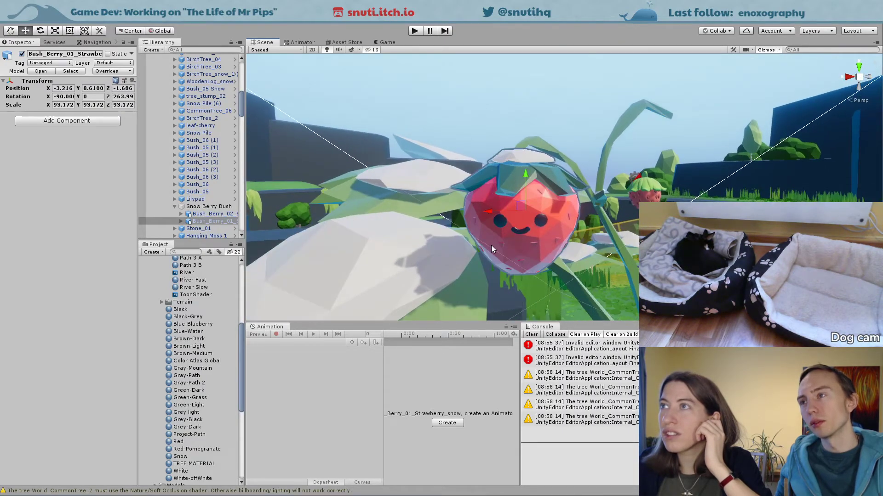
scroll(490, 244, "up", 4)
middle_click_drag(491, 246, 502, 223)
scroll(502, 224, "down", 2)
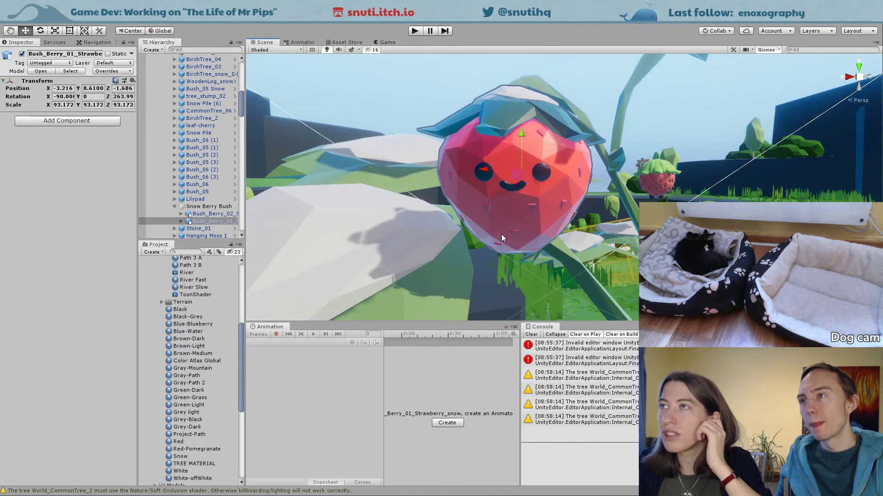
scroll(502, 234, "down", 2)
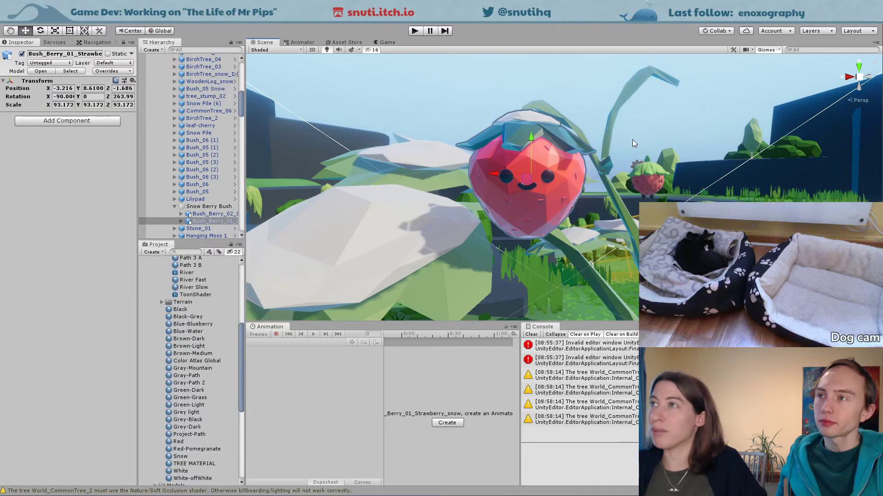
Step: Select the Blue Barry character in the meadow beyond the trigger, frame it and expand its Mesh Renderer component
scroll(628, 131, "down", 5)
left_click_drag(628, 131, 570, 193, "alt")
scroll(603, 248, "down", 4)
right_click_drag(570, 194, 598, 134, "alt")
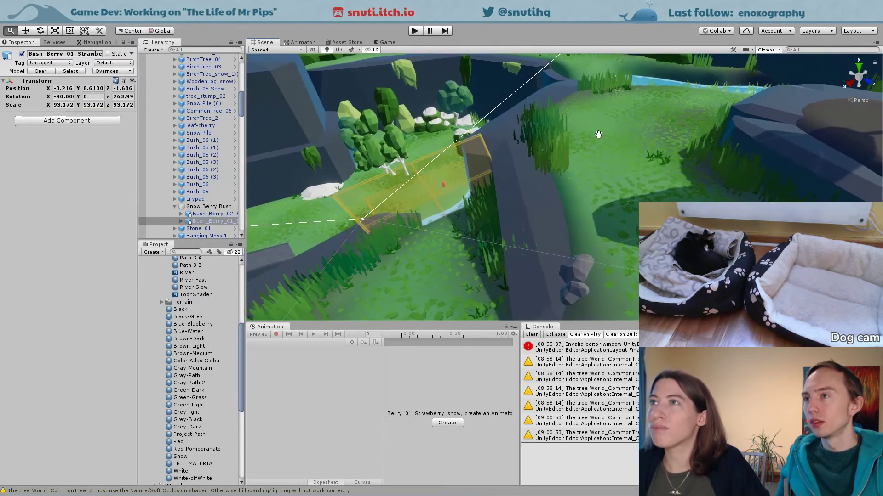
middle_click_drag(598, 134, 657, 142)
middle_click_drag(436, 126, 568, 150)
left_click(503, 146)
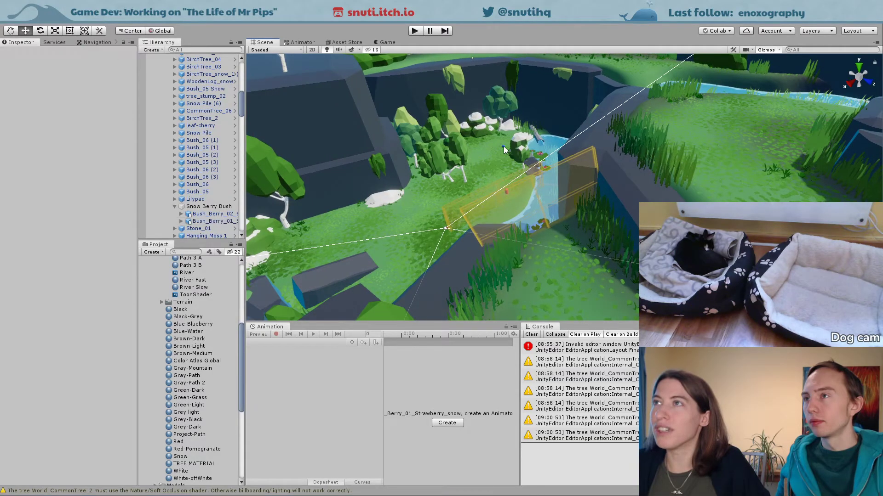
key("f")
right_click_drag(559, 211, 581, 211, "alt")
middle_click_drag(580, 211, 583, 166)
right_click_drag(584, 166, 562, 119)
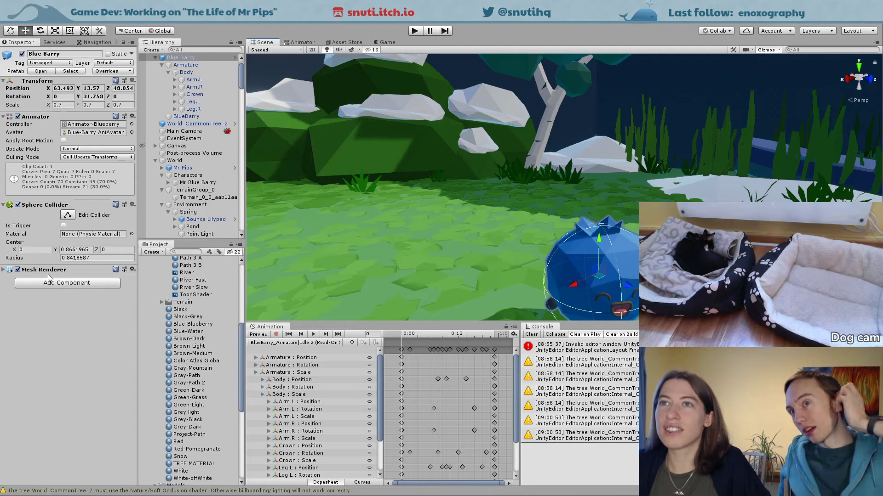
left_click(4, 269)
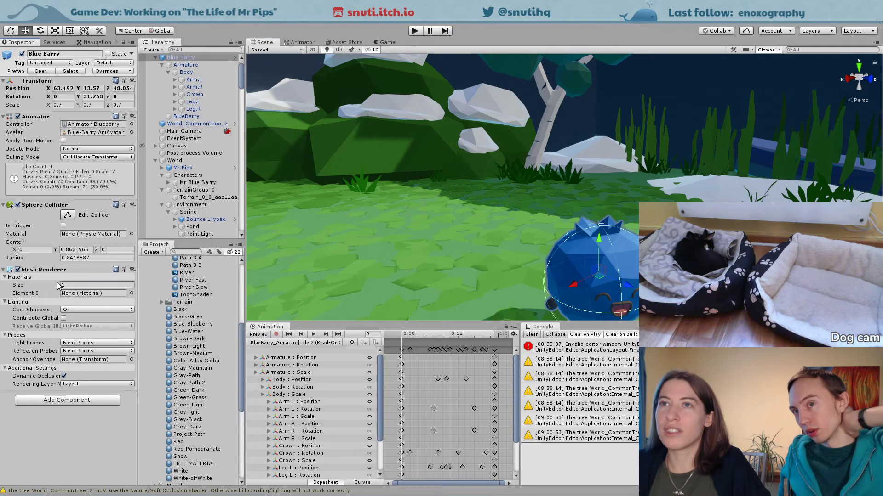
Step: Start adding a new component to Blue Barry, entering BlueberryActivity as its name
left_click(51, 400)
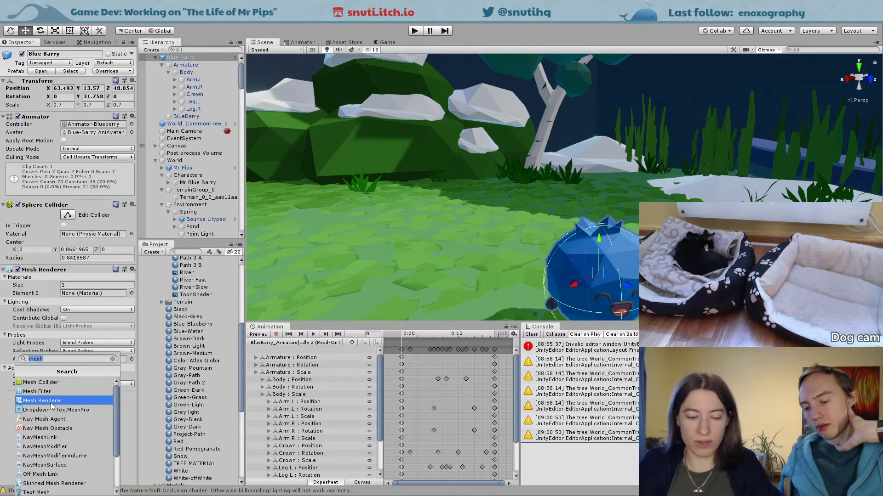
type("Blue")
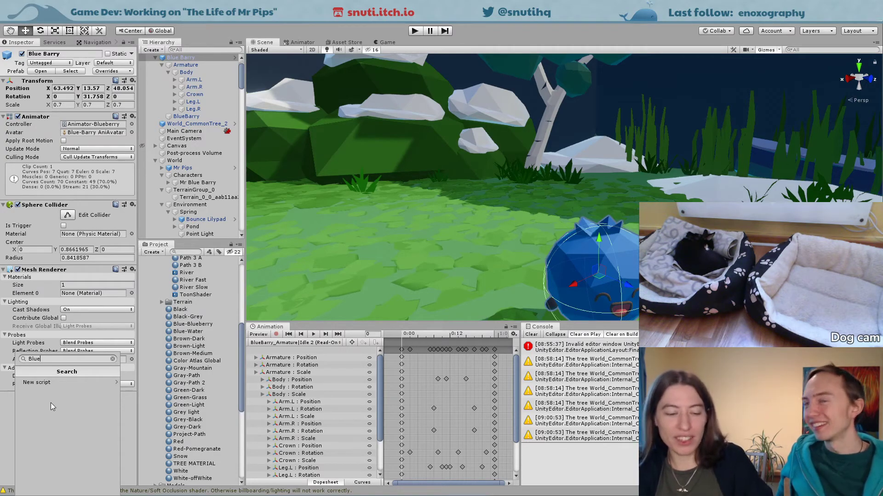
type("berry")
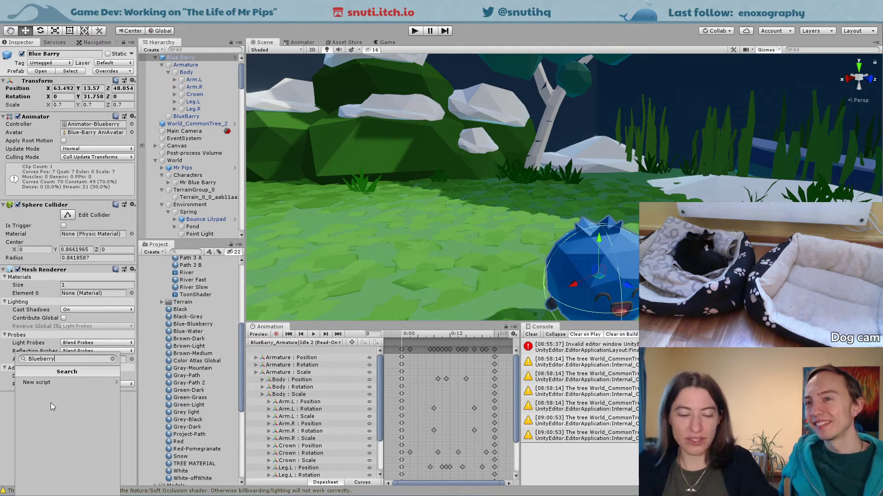
type("ac")
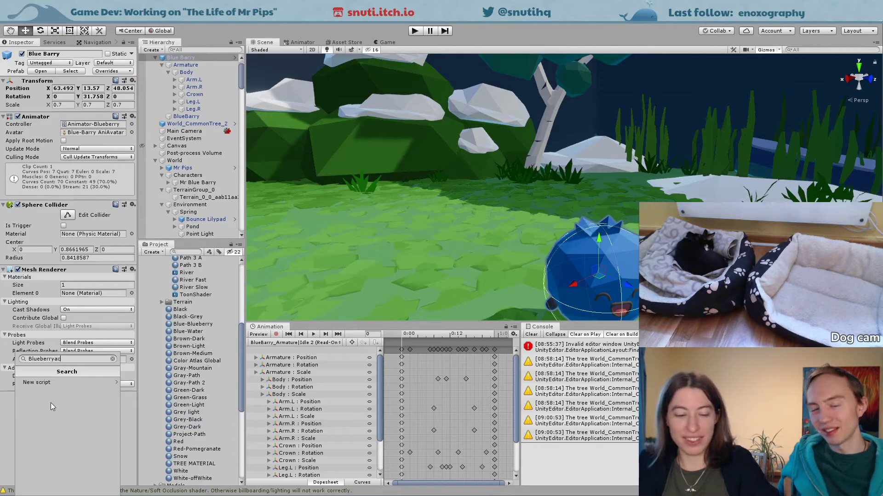
type("tivitycontro")
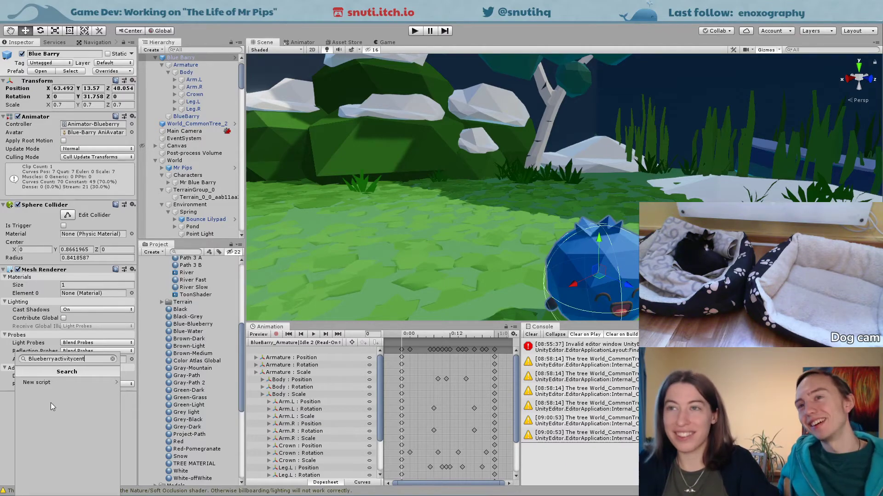
key("BackSpace")
key("BackSpace")
key("BackSpace")
key("BackSpace")
key("BackSpace")
key("BackSpace")
key("BackSpace")
key("BackSpace")
key("BackSpace")
key("BackSpace")
key("BackSpace")
key("BackSpace")
key("BackSpace")
key("BackSpace")
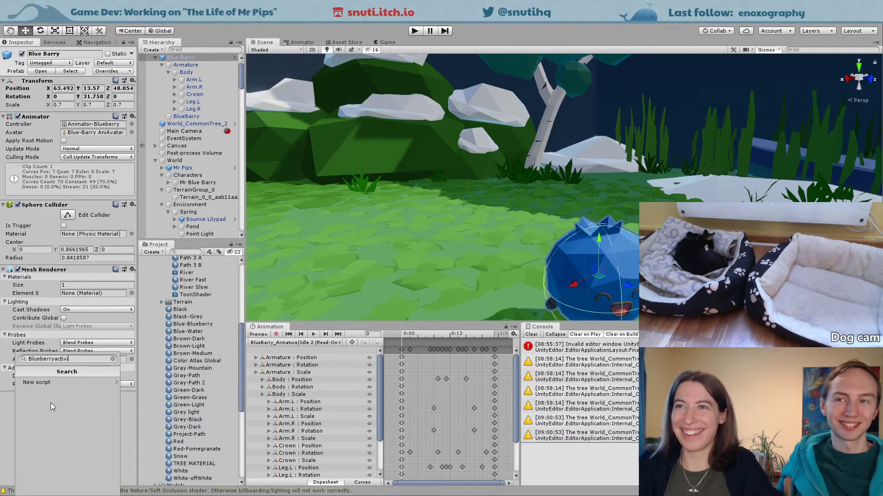
type("Activity")
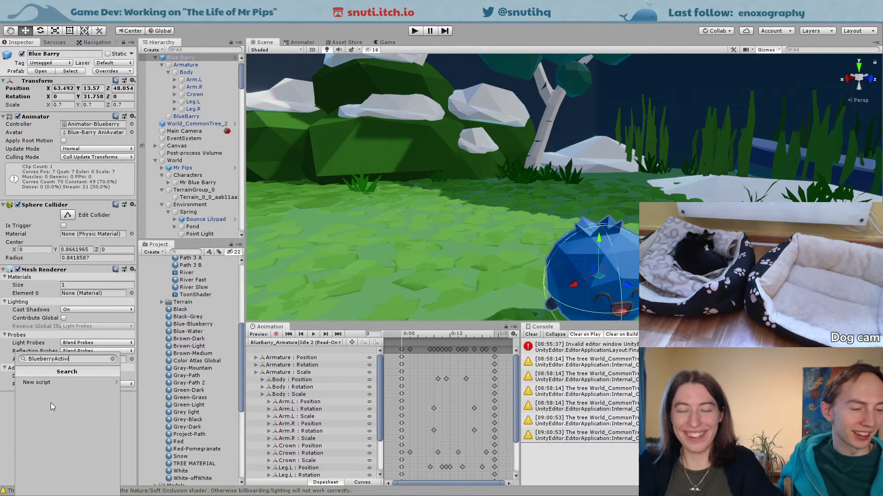
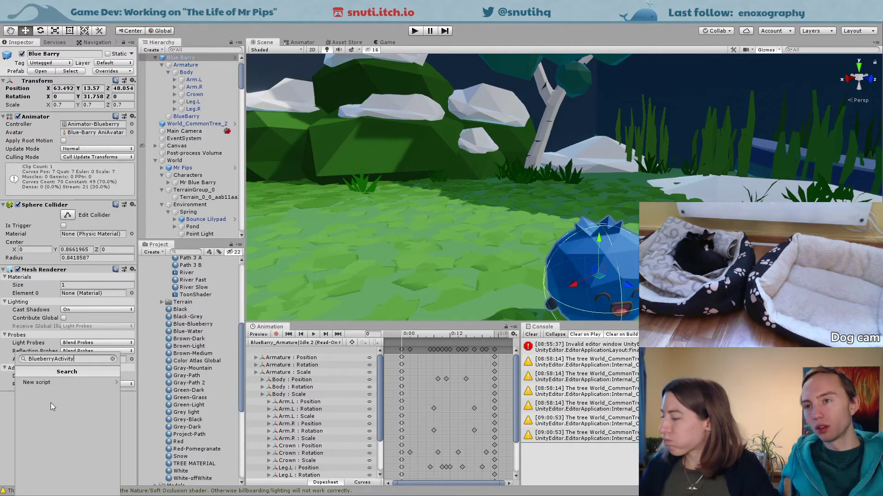
Step: Change the new component's name to BlueberryMovement, then create it as a new script and add it to Blue Barry
key("BackSpace")
key("BackSpace")
key("BackSpace")
key("BackSpace")
key("BackSpace")
key("BackSpace")
key("BackSpace")
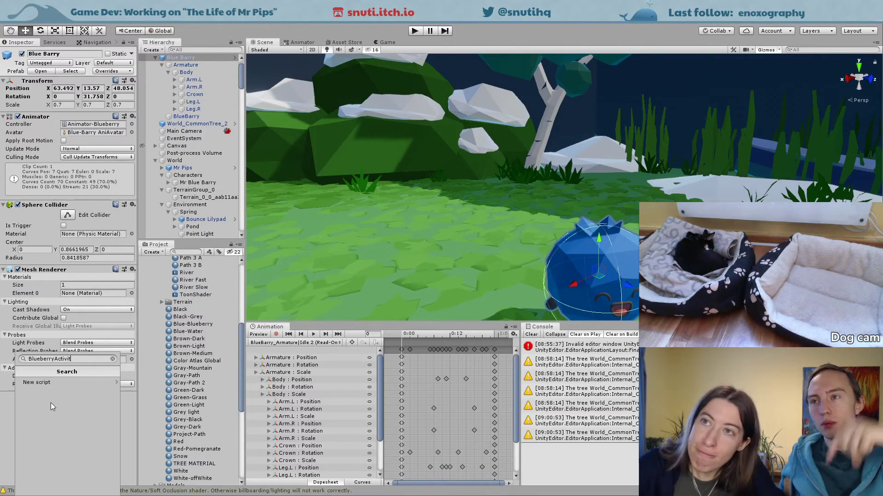
key("BackSpace")
type("Mo")
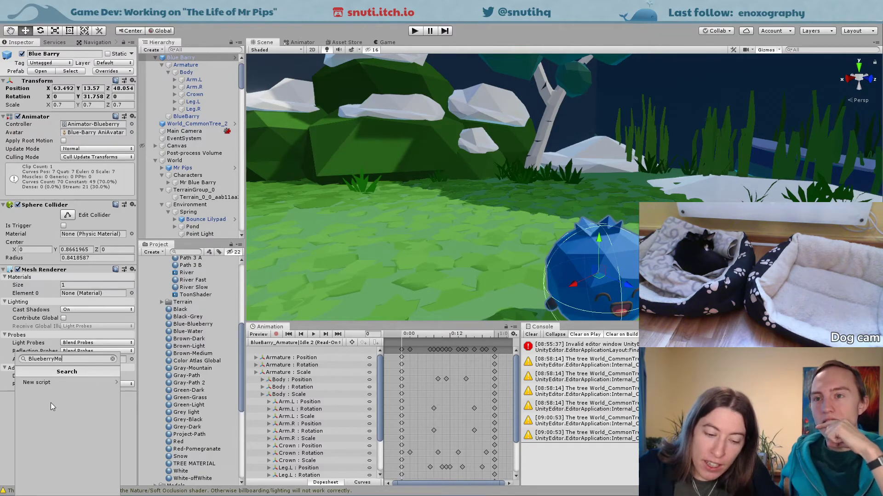
type("vement")
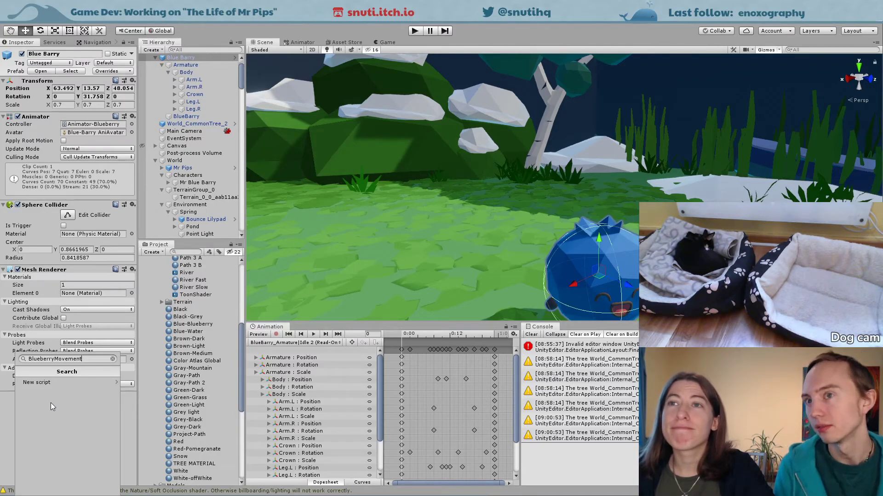
left_click(47, 382)
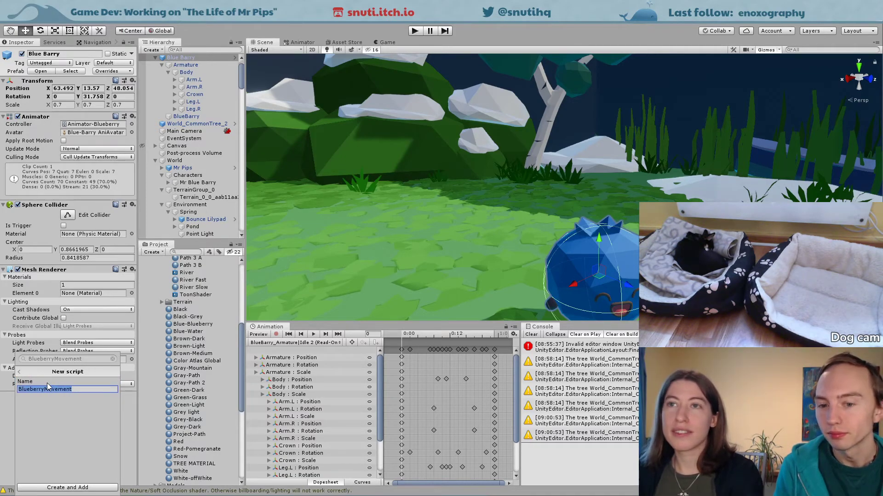
left_click(67, 487)
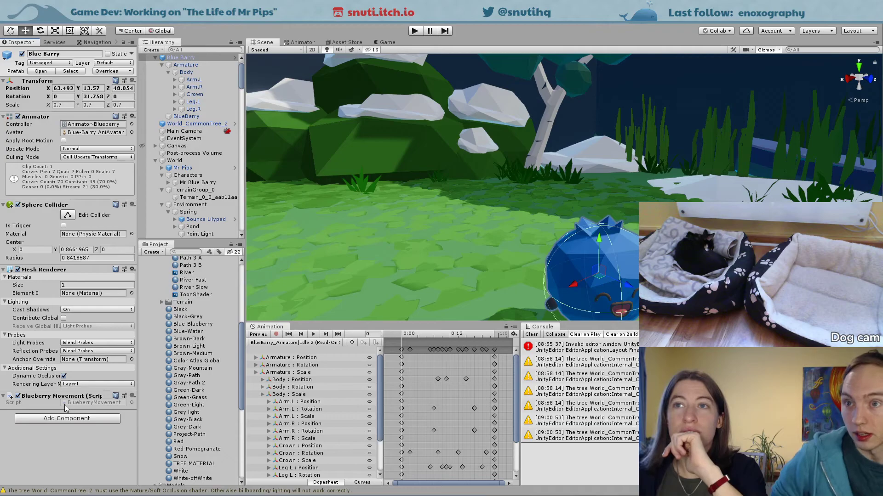
Step: Add a Nav Mesh Agent component to Blue Barry, collapse its Sphere Collider settings and frame the character
left_click(79, 418)
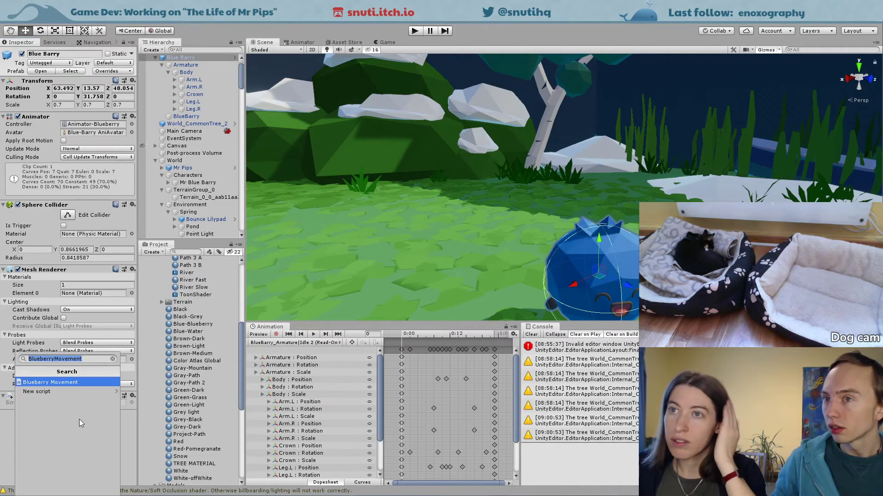
type("nav")
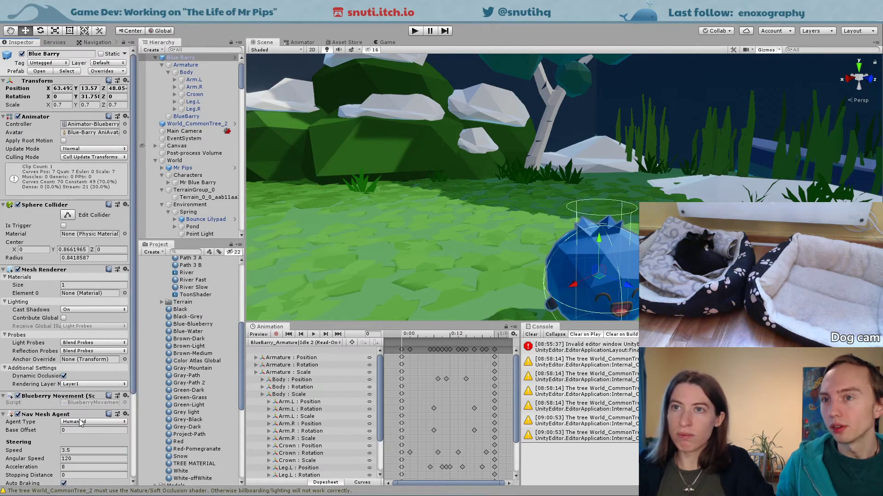
left_click(8, 205)
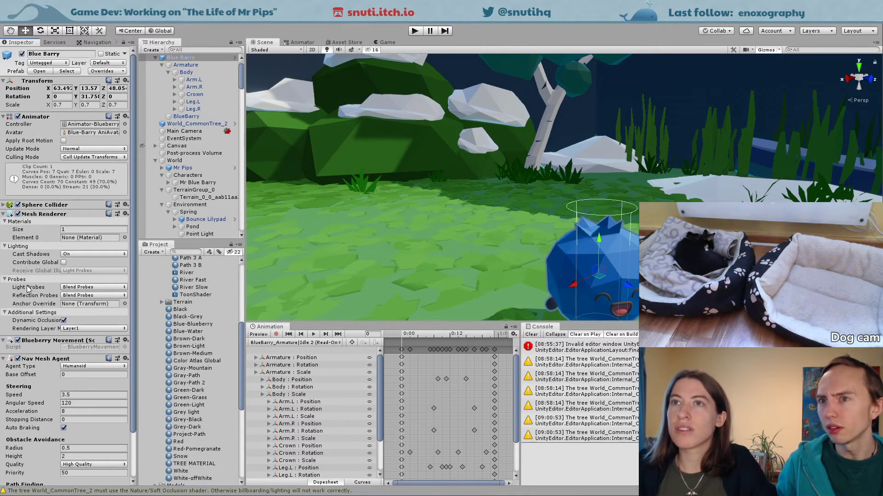
key("f")
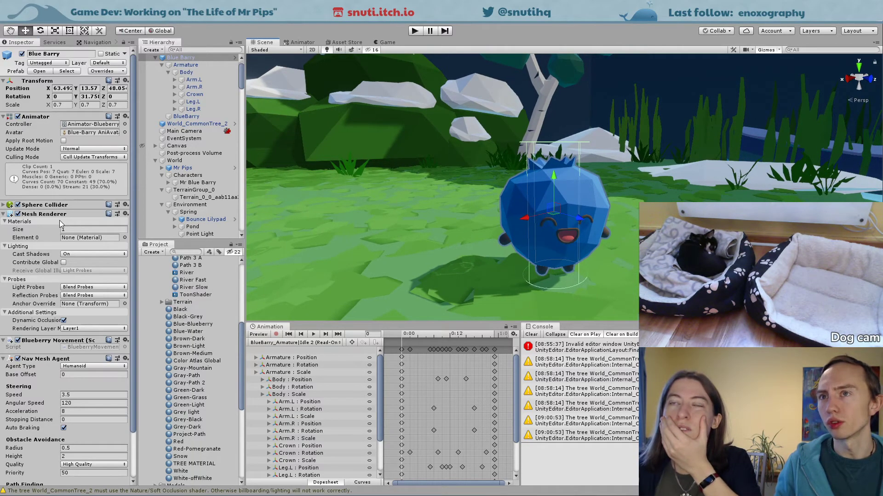
Step: Switch to the other Unity project with the Level 1 scene and examine the Guard object's components and settings for reference
key("alt+Tab")
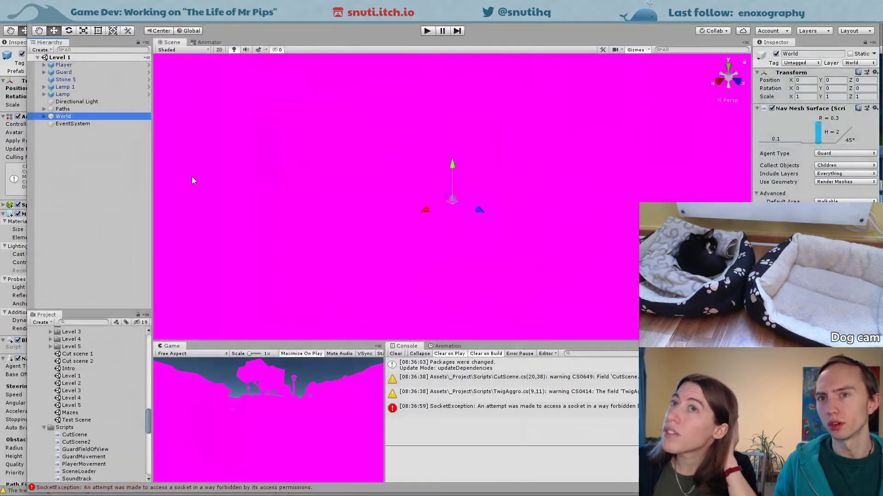
left_click(44, 72)
left_click(62, 73)
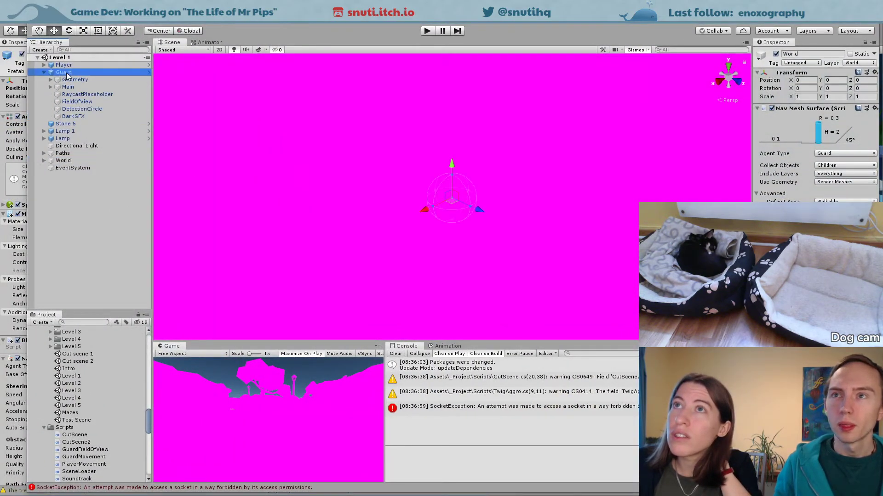
scroll(814, 124, "down", 10)
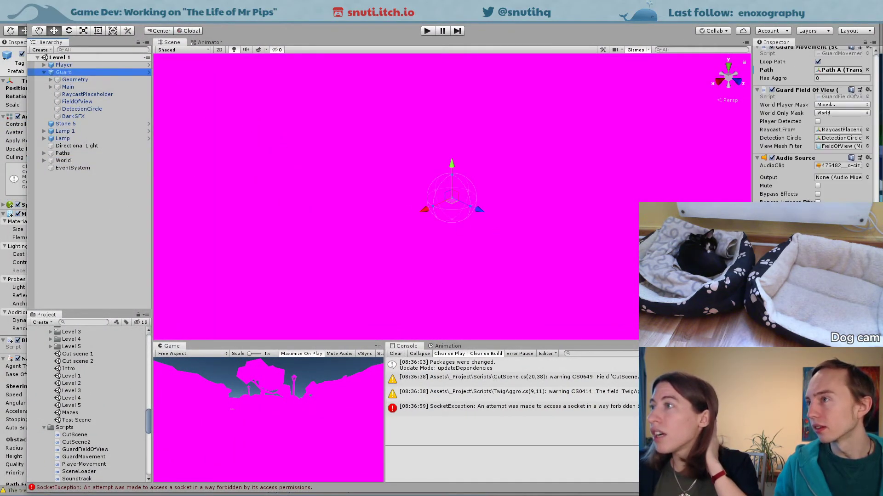
scroll(813, 124, "up", 10)
left_click(814, 138)
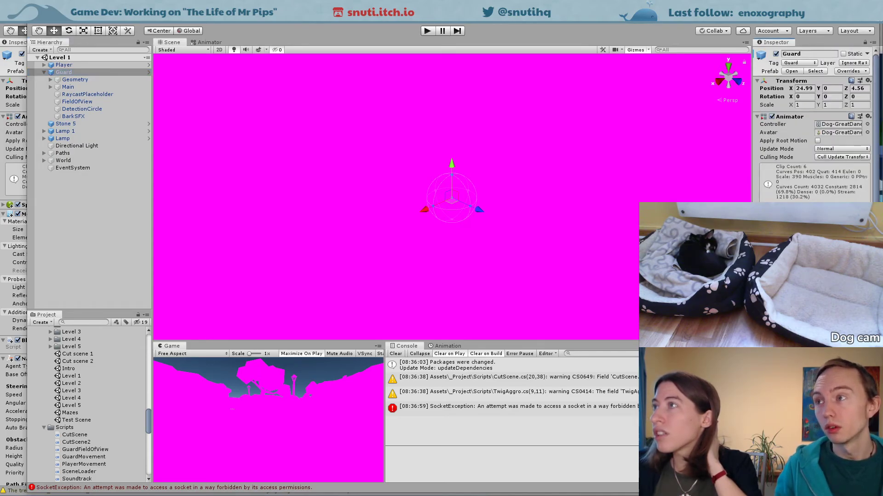
left_click(789, 244)
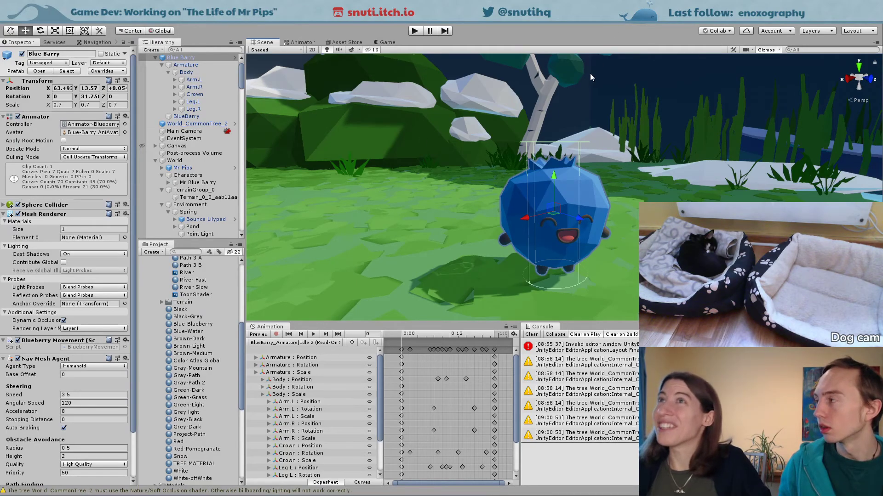
Step: Inspect Blue Barry's agent cylinder and Nav Mesh Agent settings, and collapse that component
right_click_drag(560, 129, 395, 172, "alt")
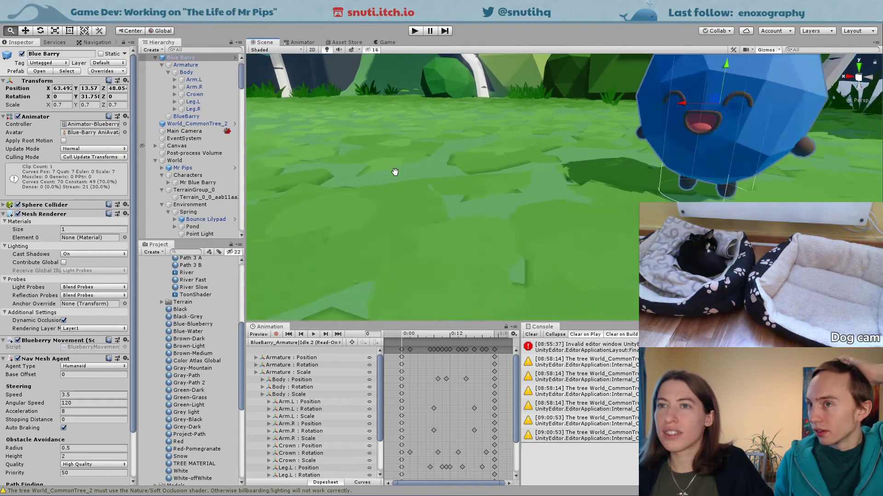
key("f")
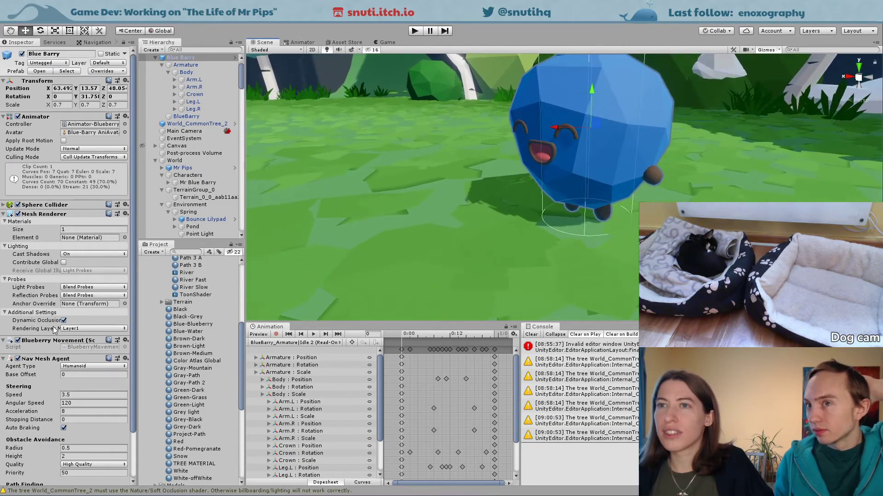
scroll(40, 393, "down", 3)
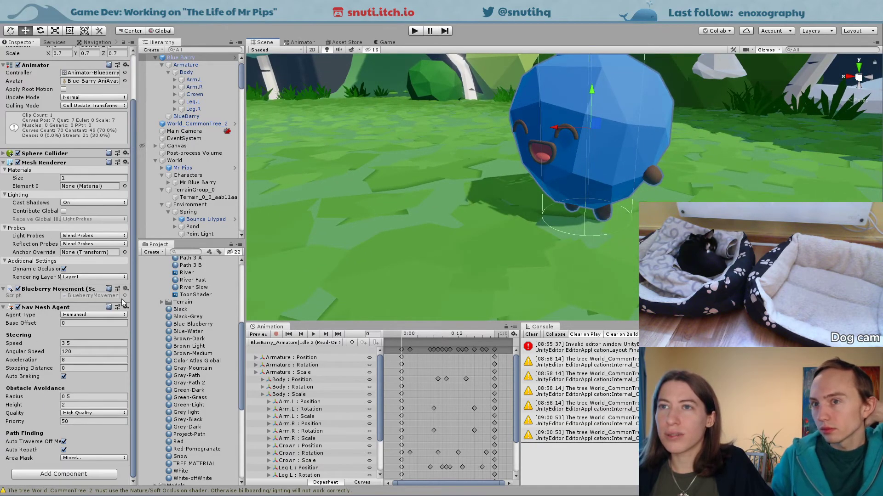
left_click(3, 307)
scroll(481, 189, "down", 2)
right_click_drag(482, 189, 413, 207)
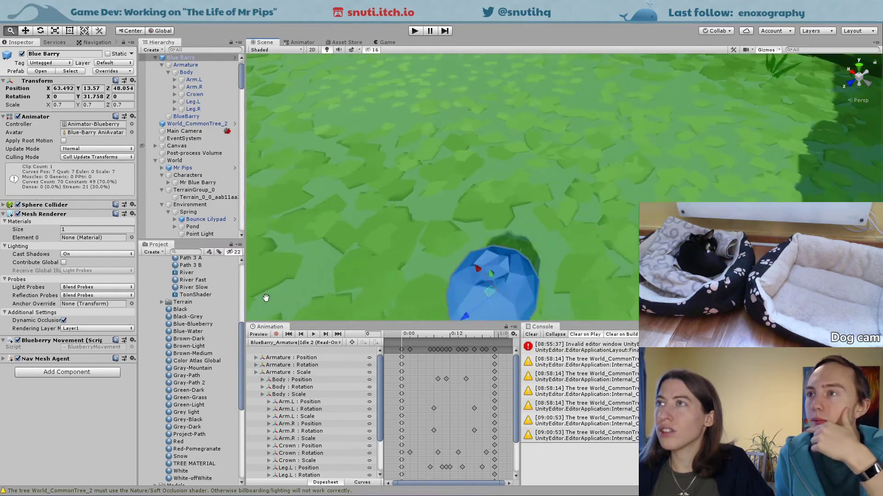
Step: Play-test the level by walking Mr Pips through the meadow towards Blue Barry, stop the game and view Blue Barry in the scene
left_click(415, 30)
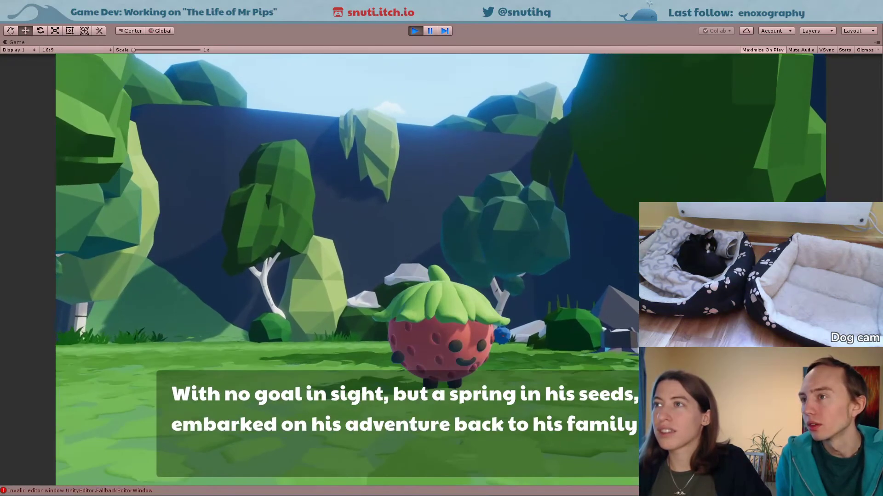
key("w")
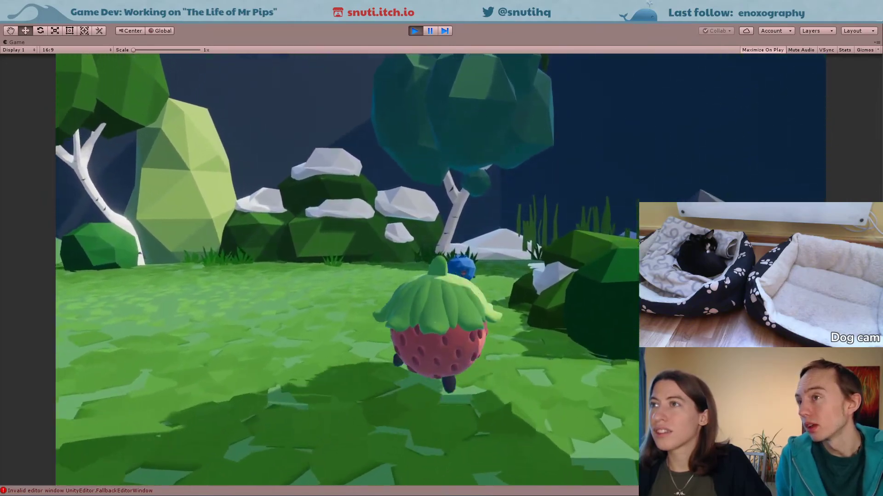
key("s")
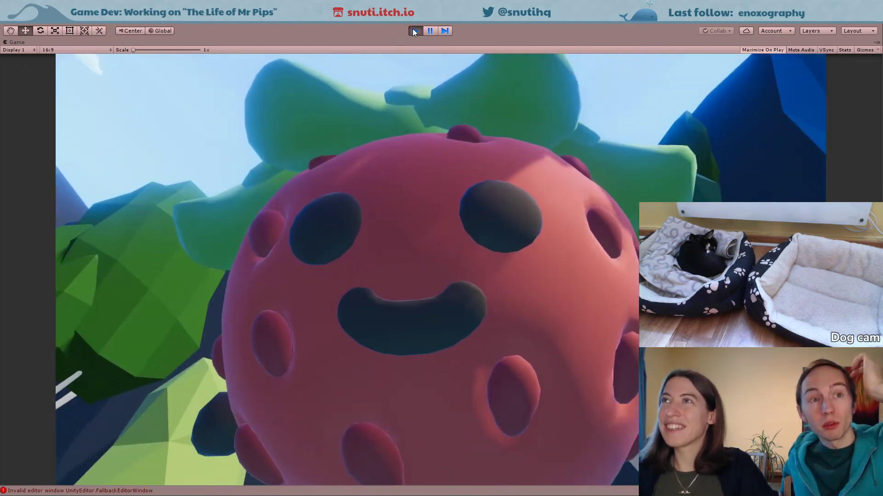
left_click(414, 30)
left_click_drag(432, 174, 631, 110, "alt")
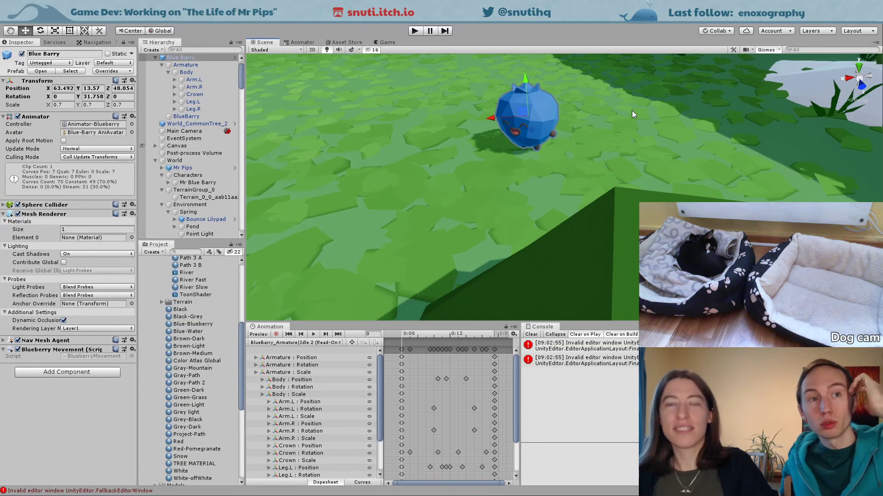